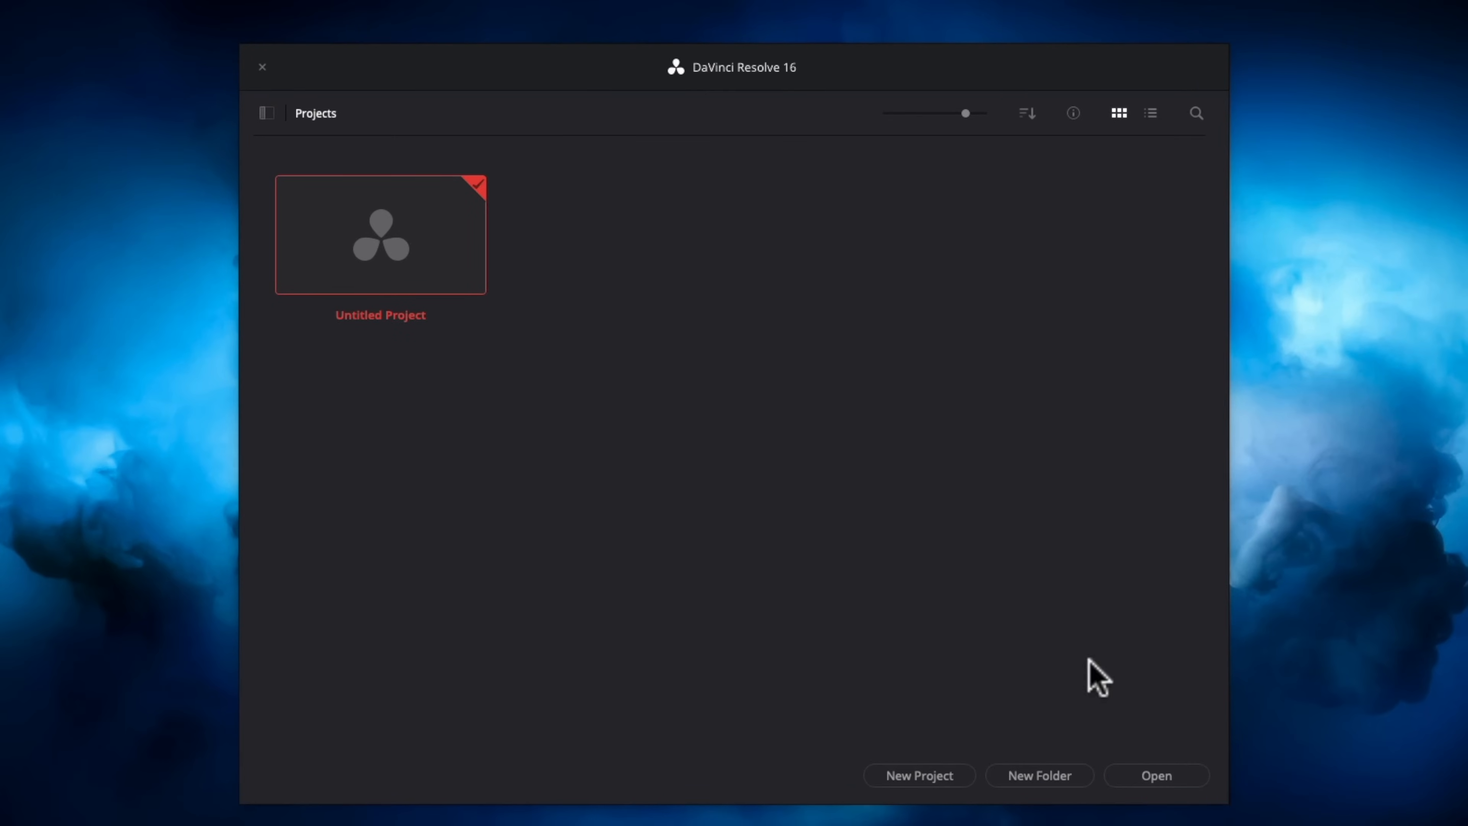
Create a new project named with the editor's first name followed by "Edit".
left_click(931, 777)
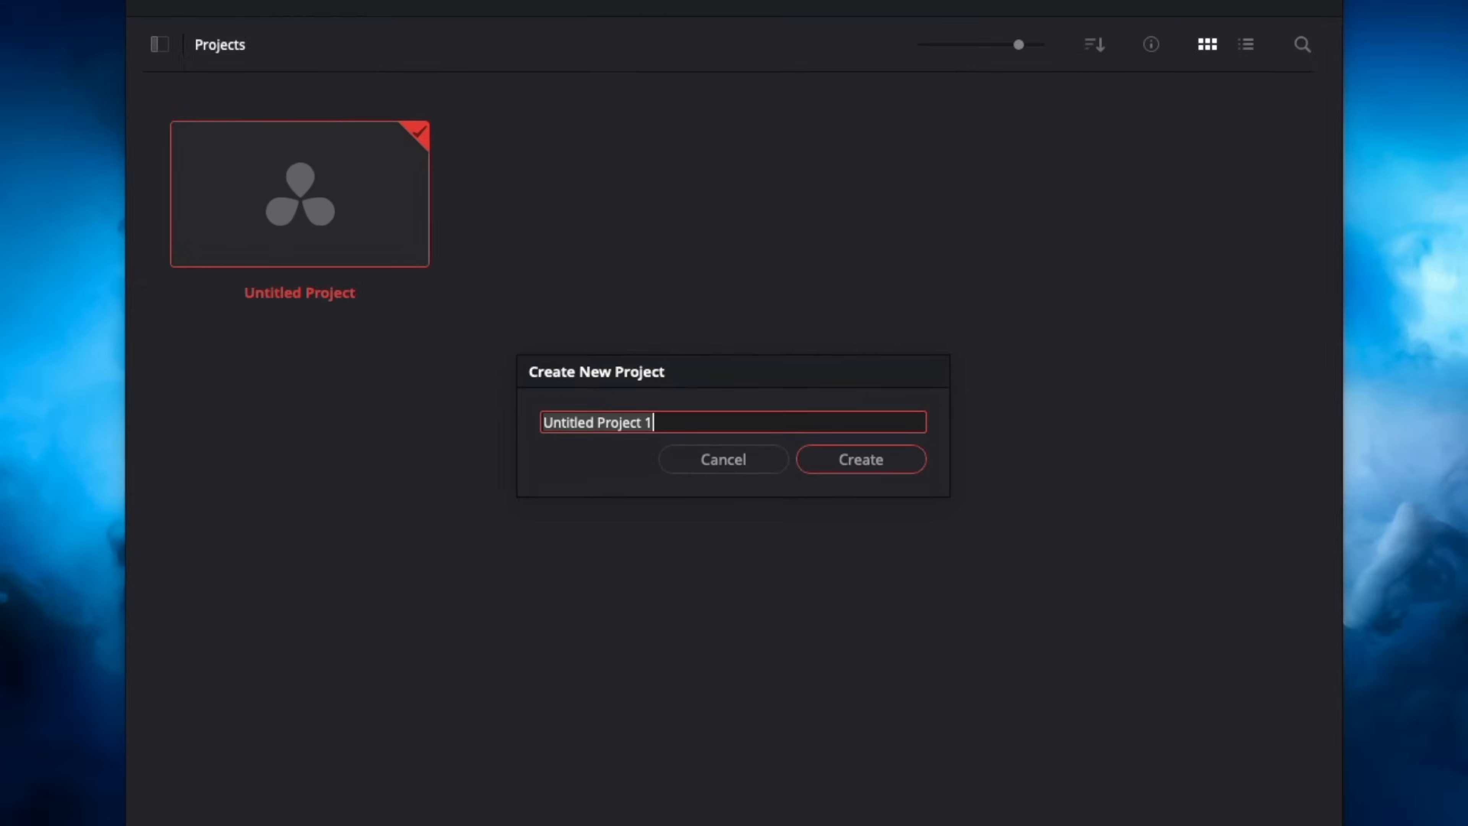
type("Justin Edit")
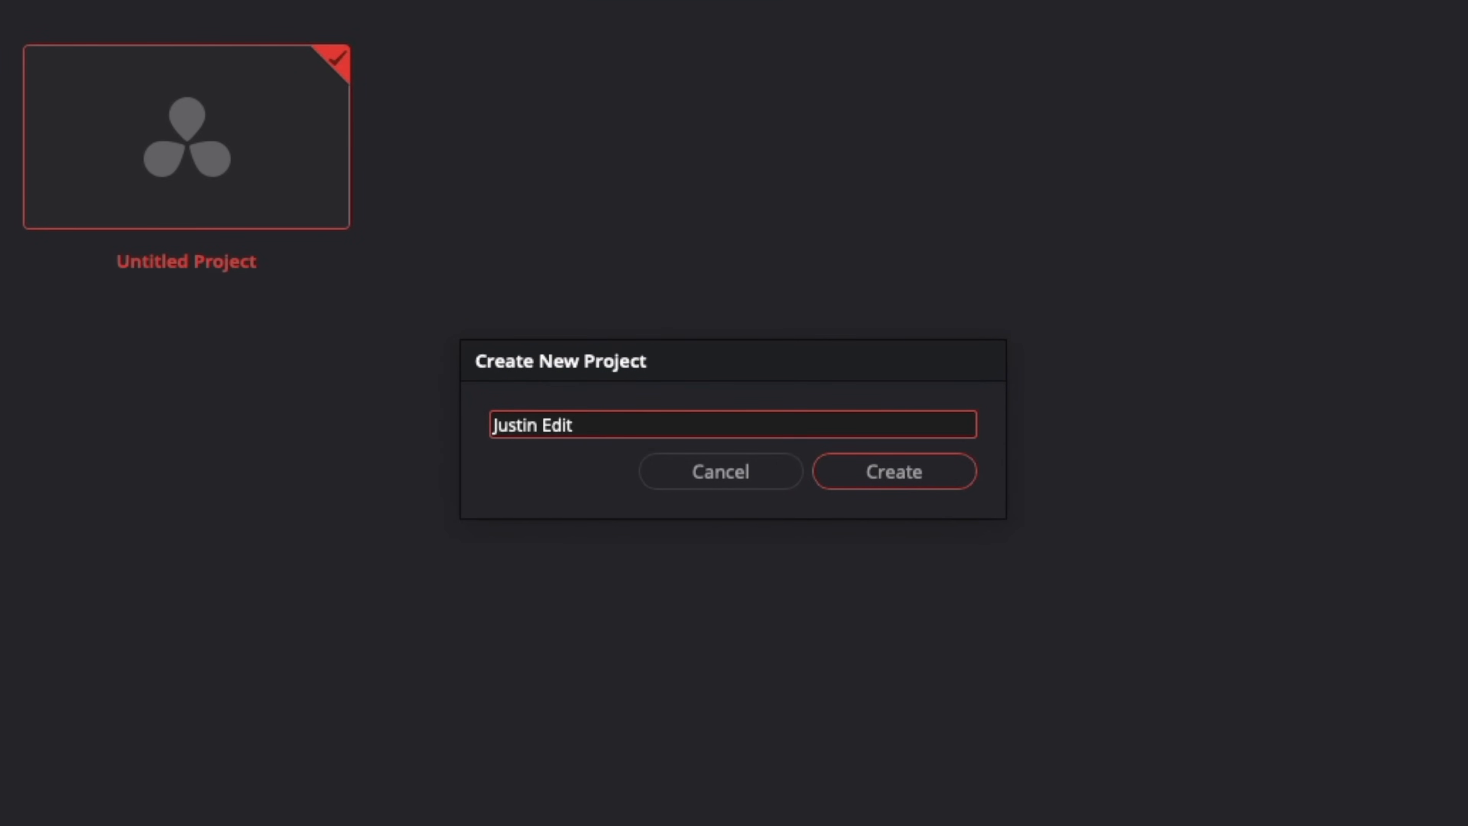
left_click(904, 482)
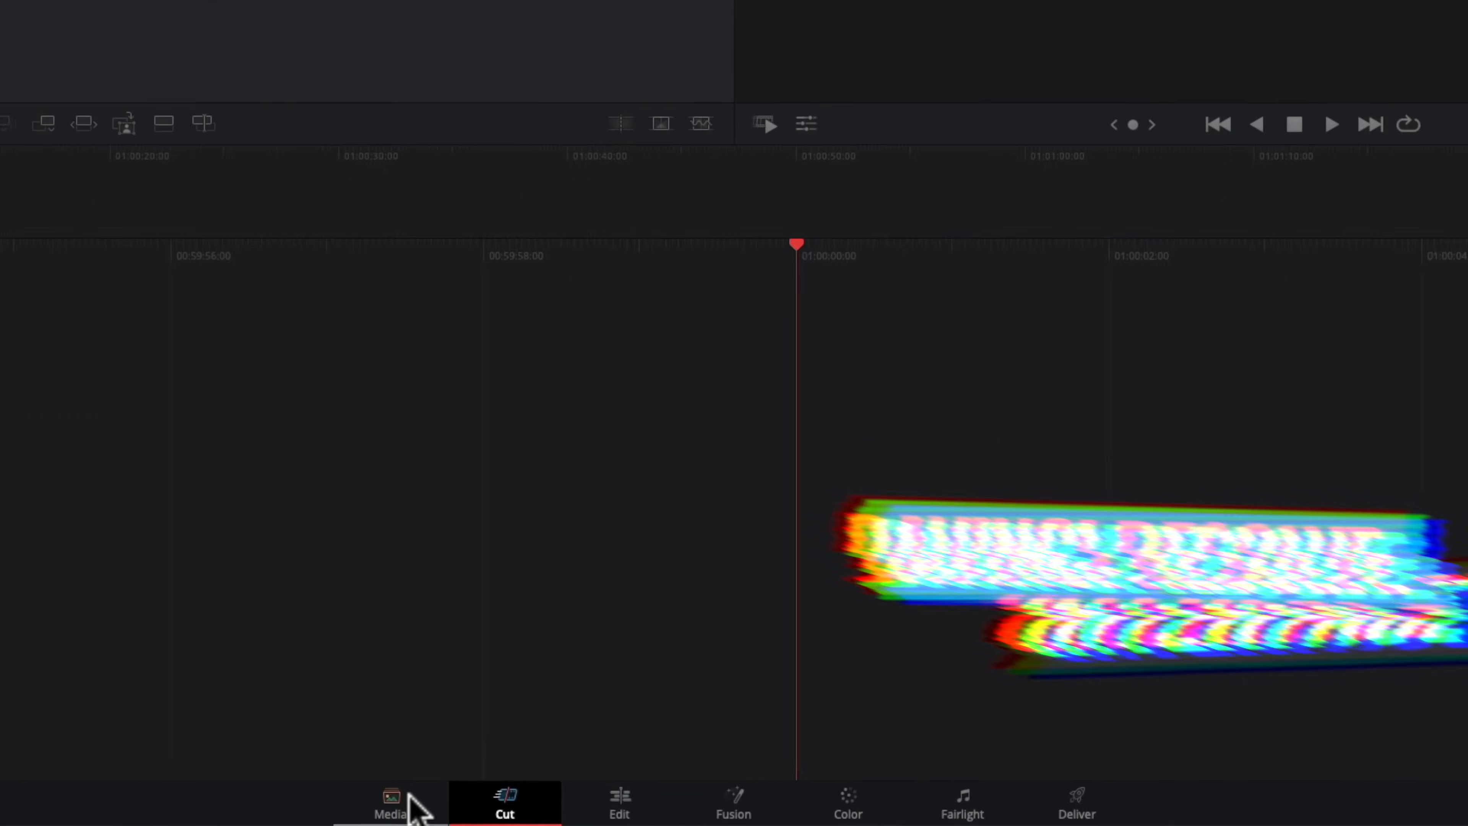
Look through the Media, Cut, Edit, Fusion, Color, Fairlight and Deliver workspaces, and return to the Media workspace.
left_click(407, 804)
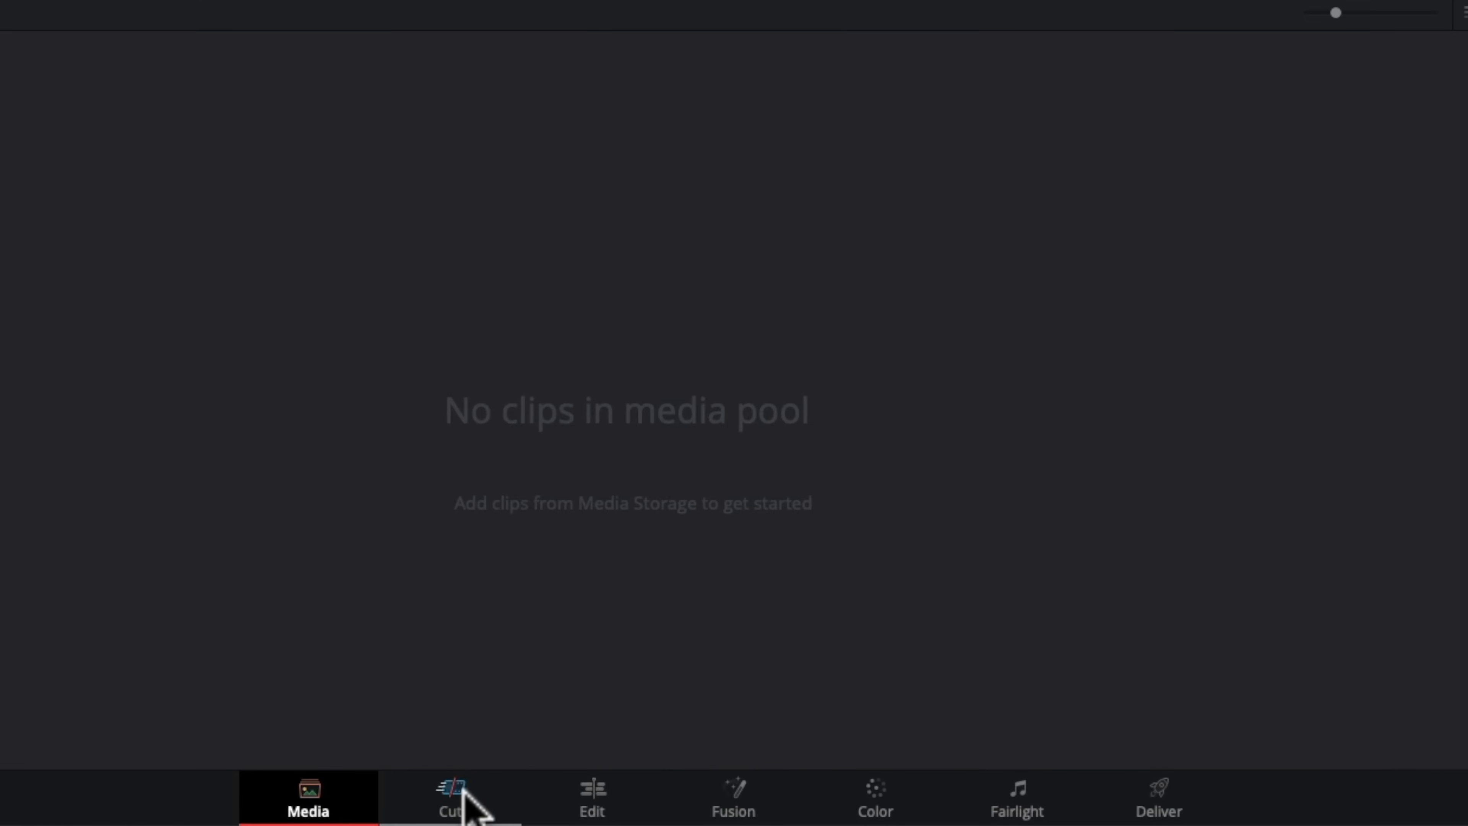
left_click(465, 803)
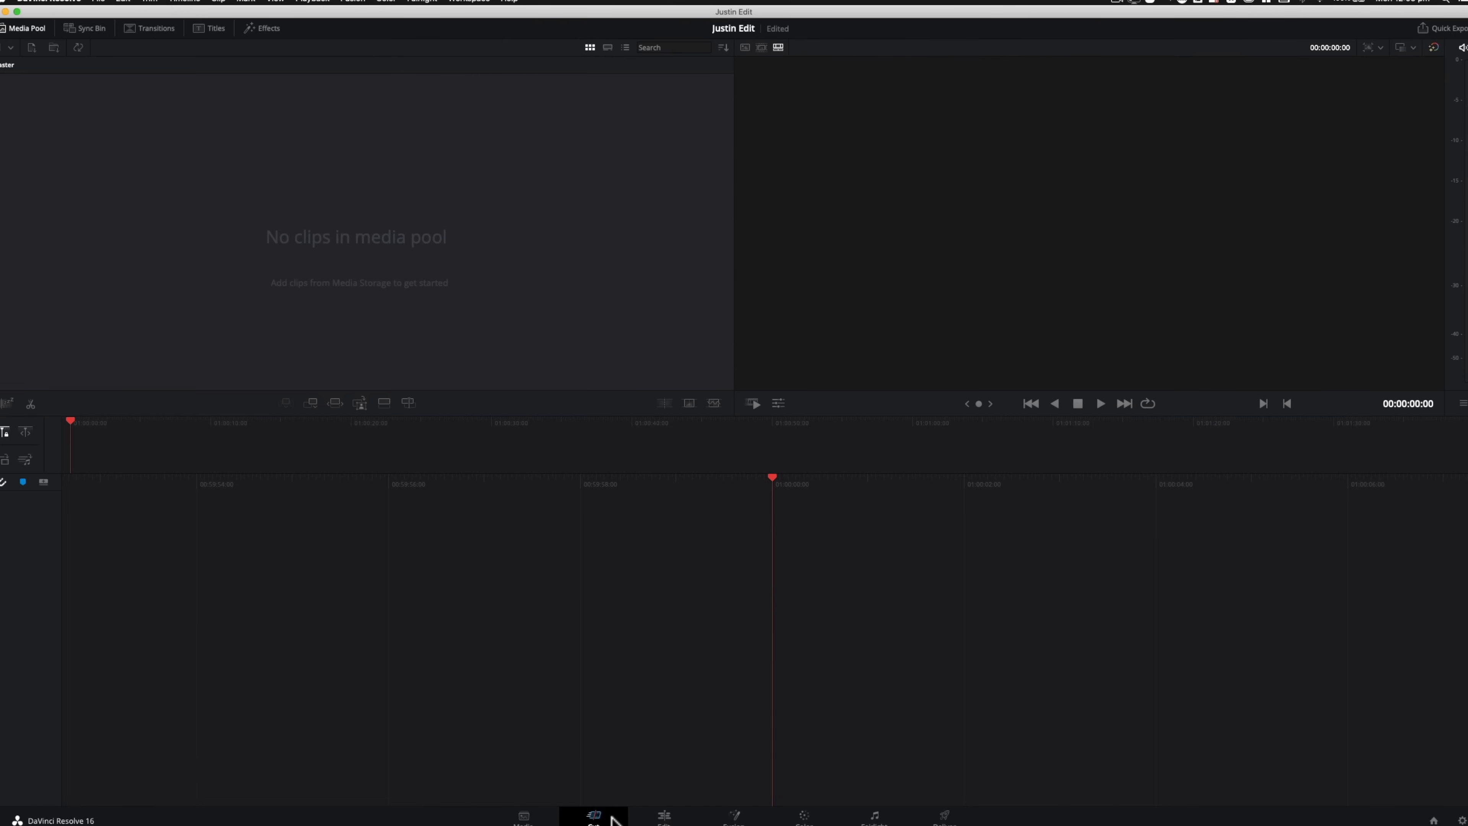
left_click(664, 816)
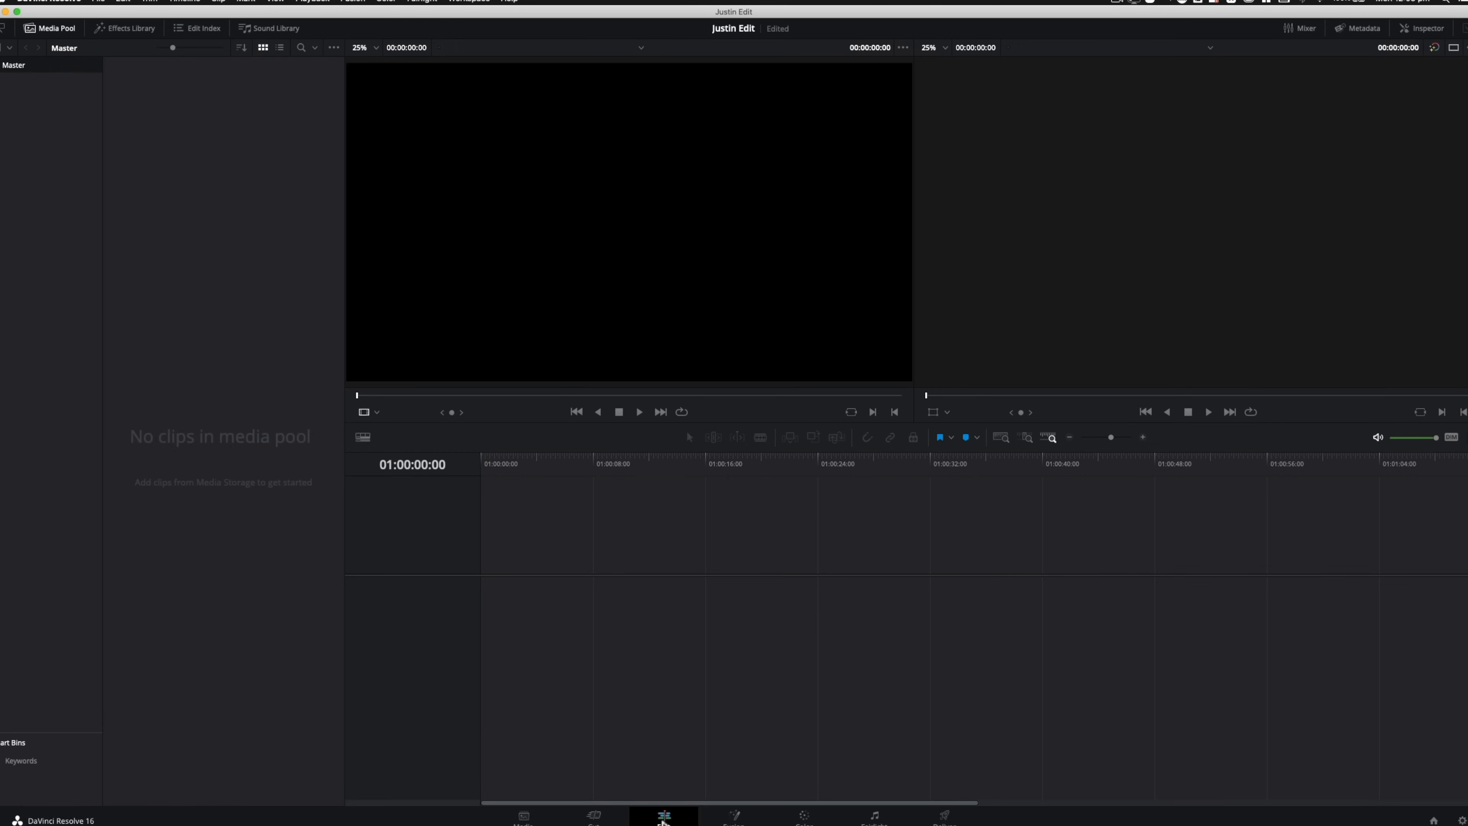
left_click(723, 819)
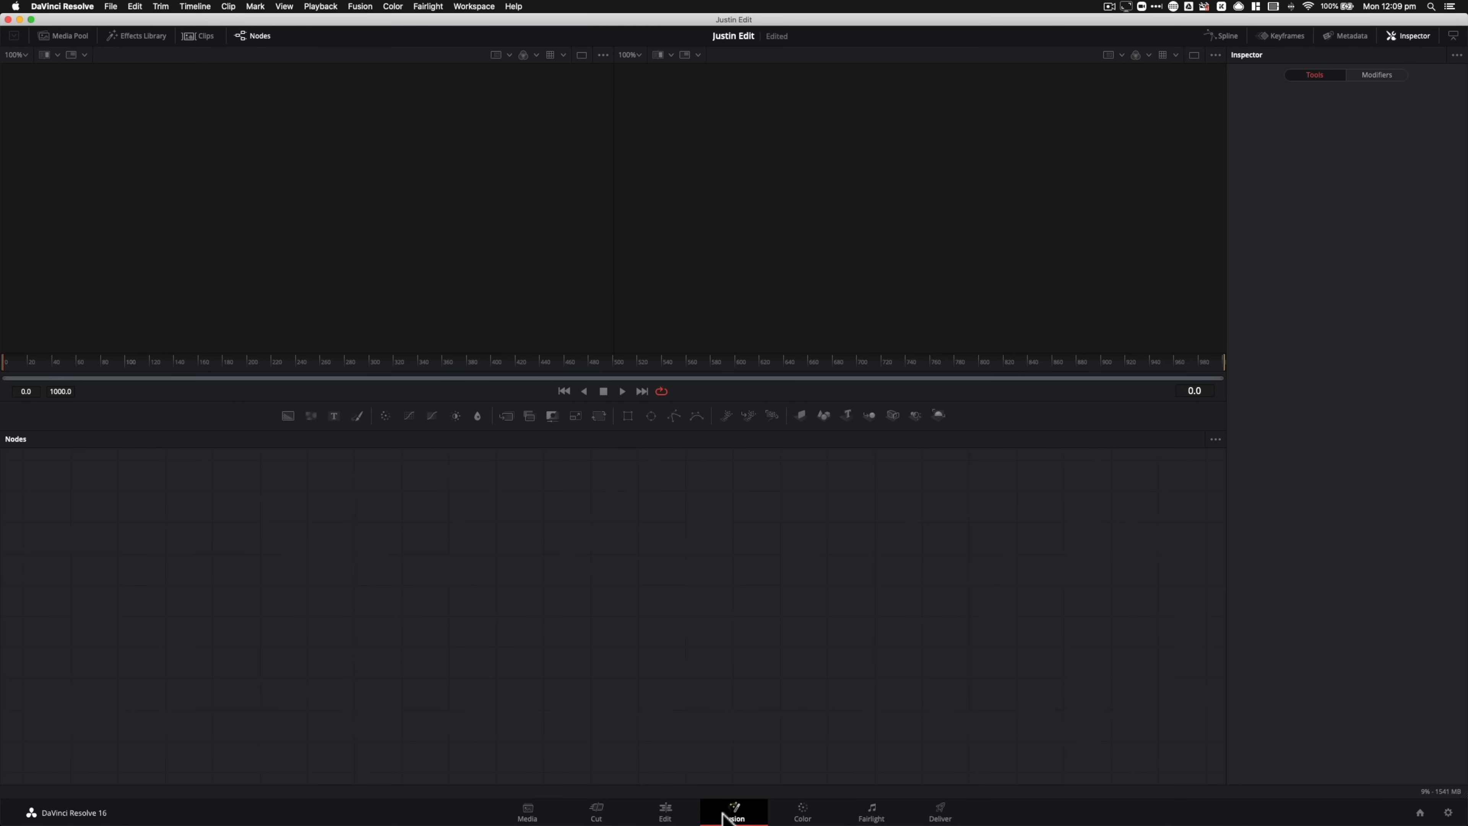
left_click(790, 816)
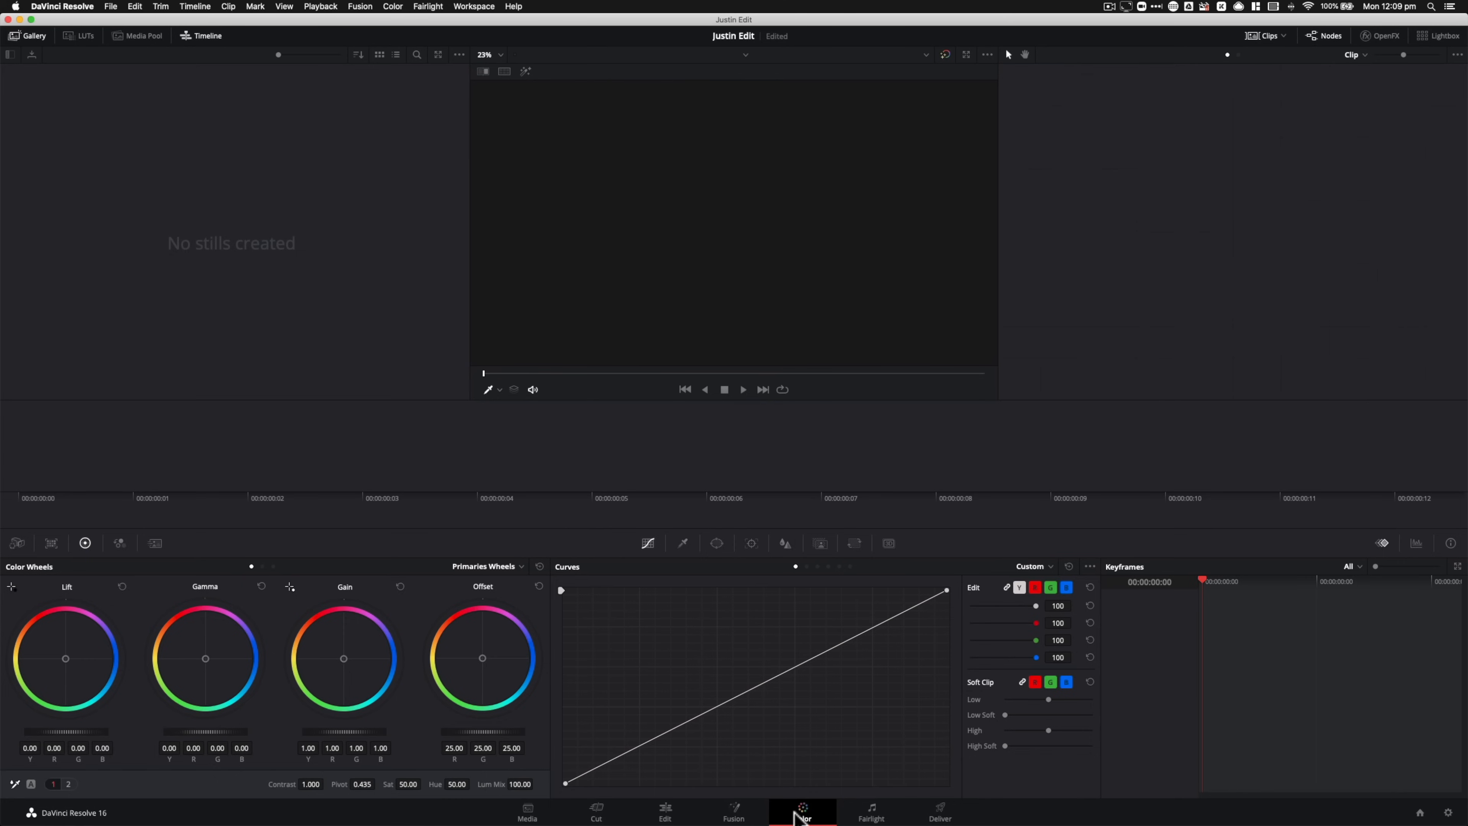
left_click(861, 819)
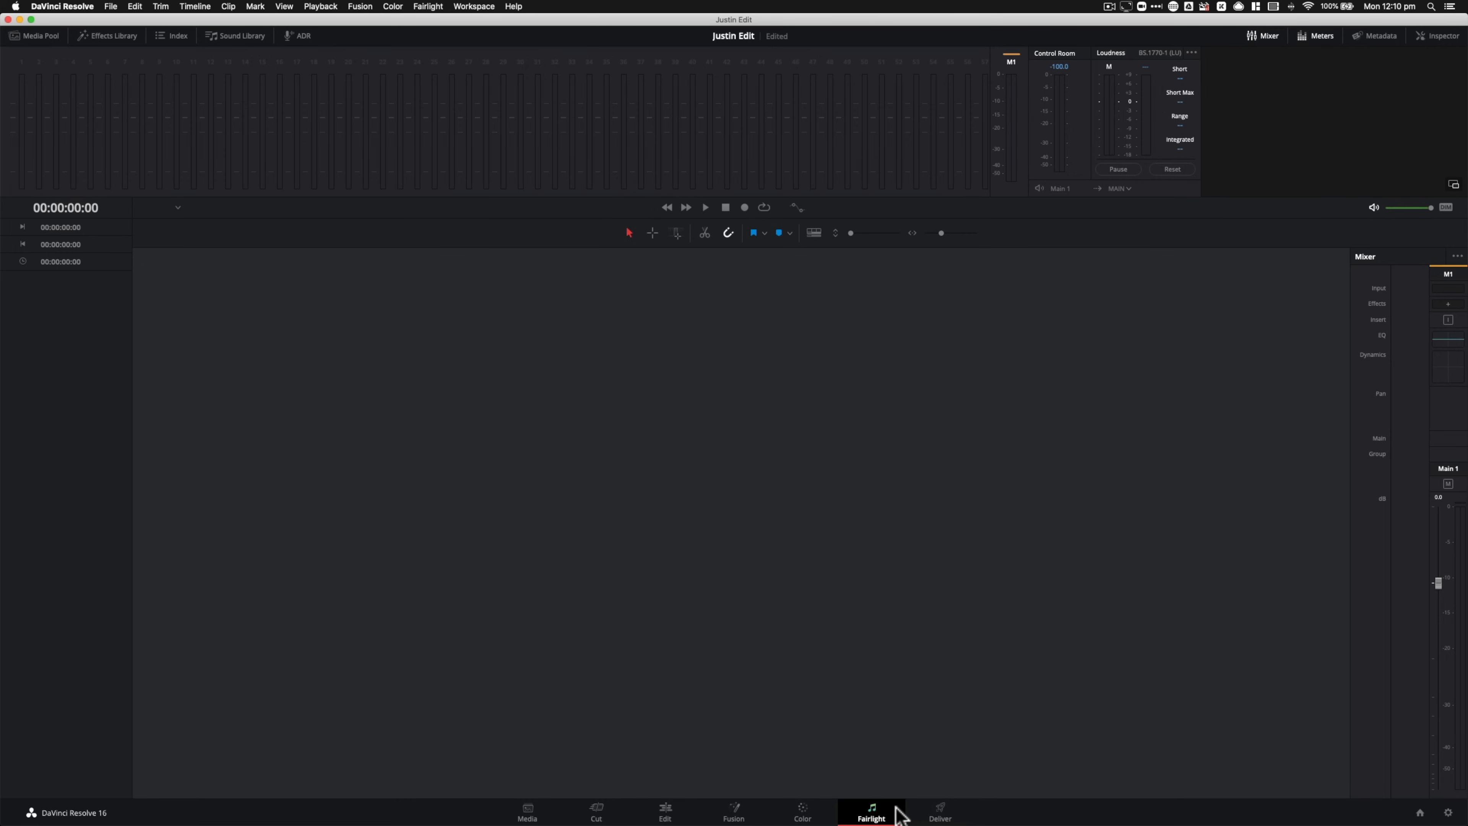
left_click(947, 816)
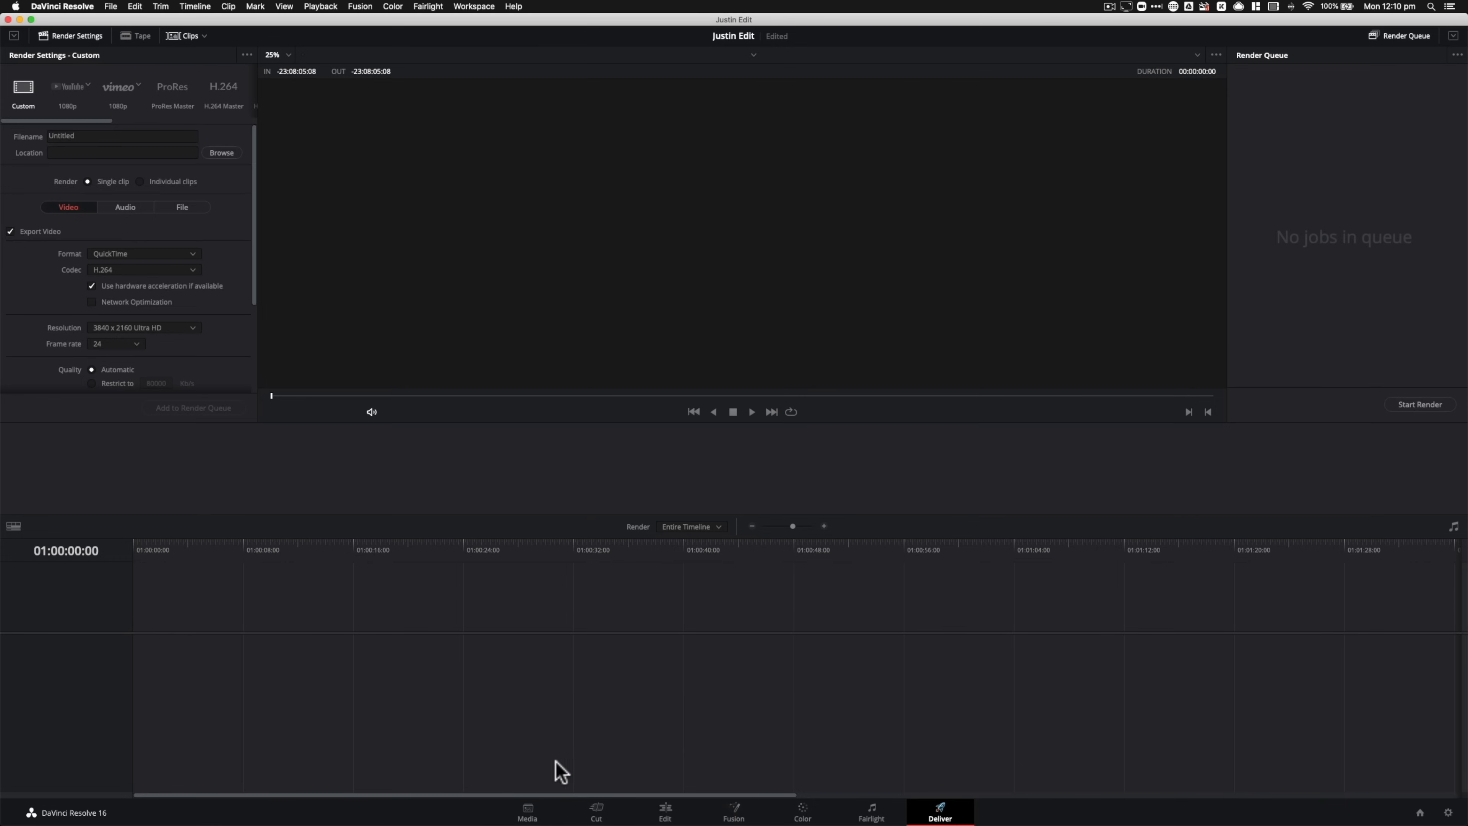
left_click(528, 812)
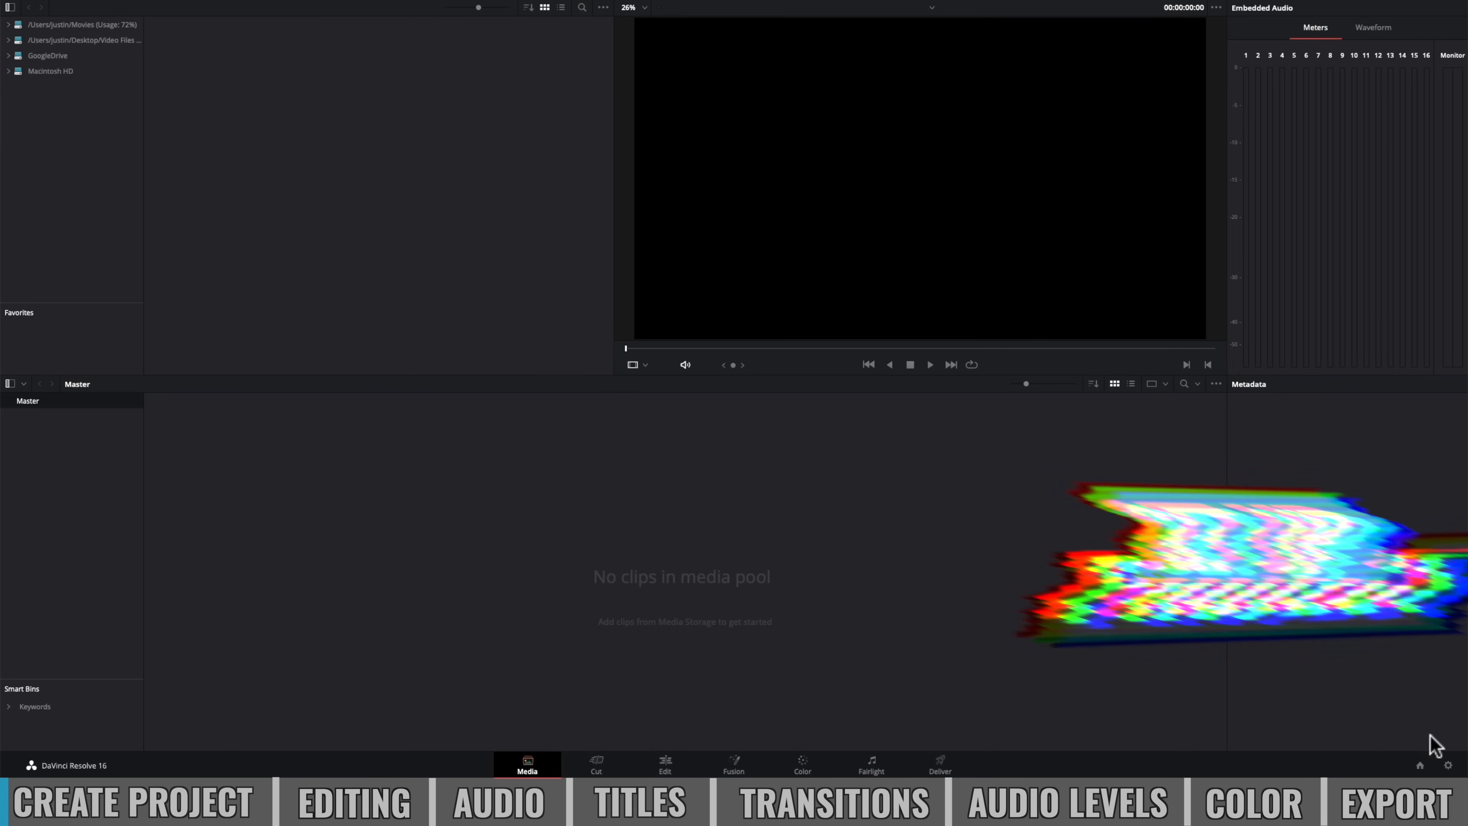
In the project's master settings, set the timeline resolution to 1920 x 1080 HD and the timeline frame rate to 25.
left_click(1448, 766)
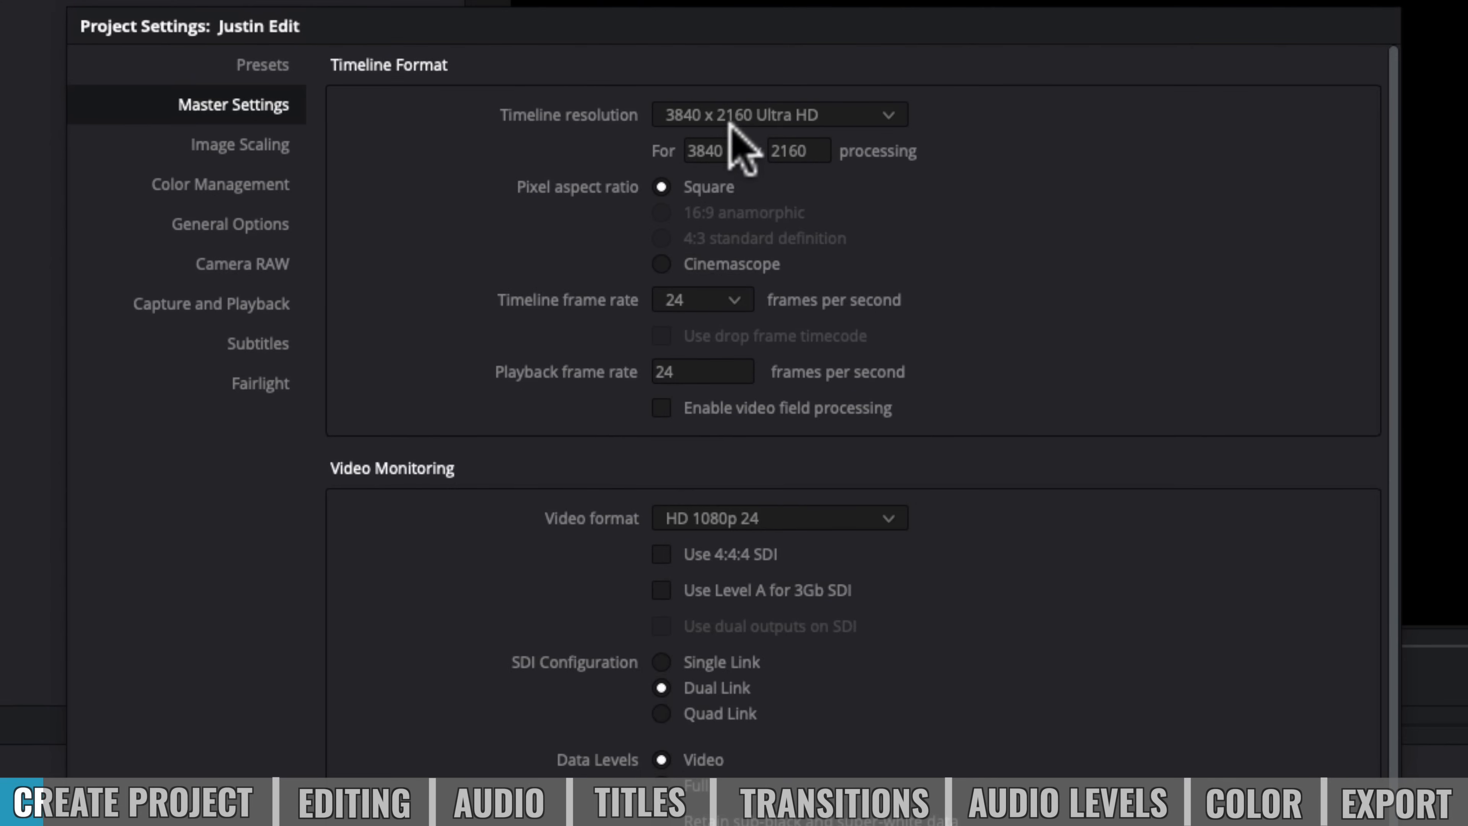
left_click(833, 113)
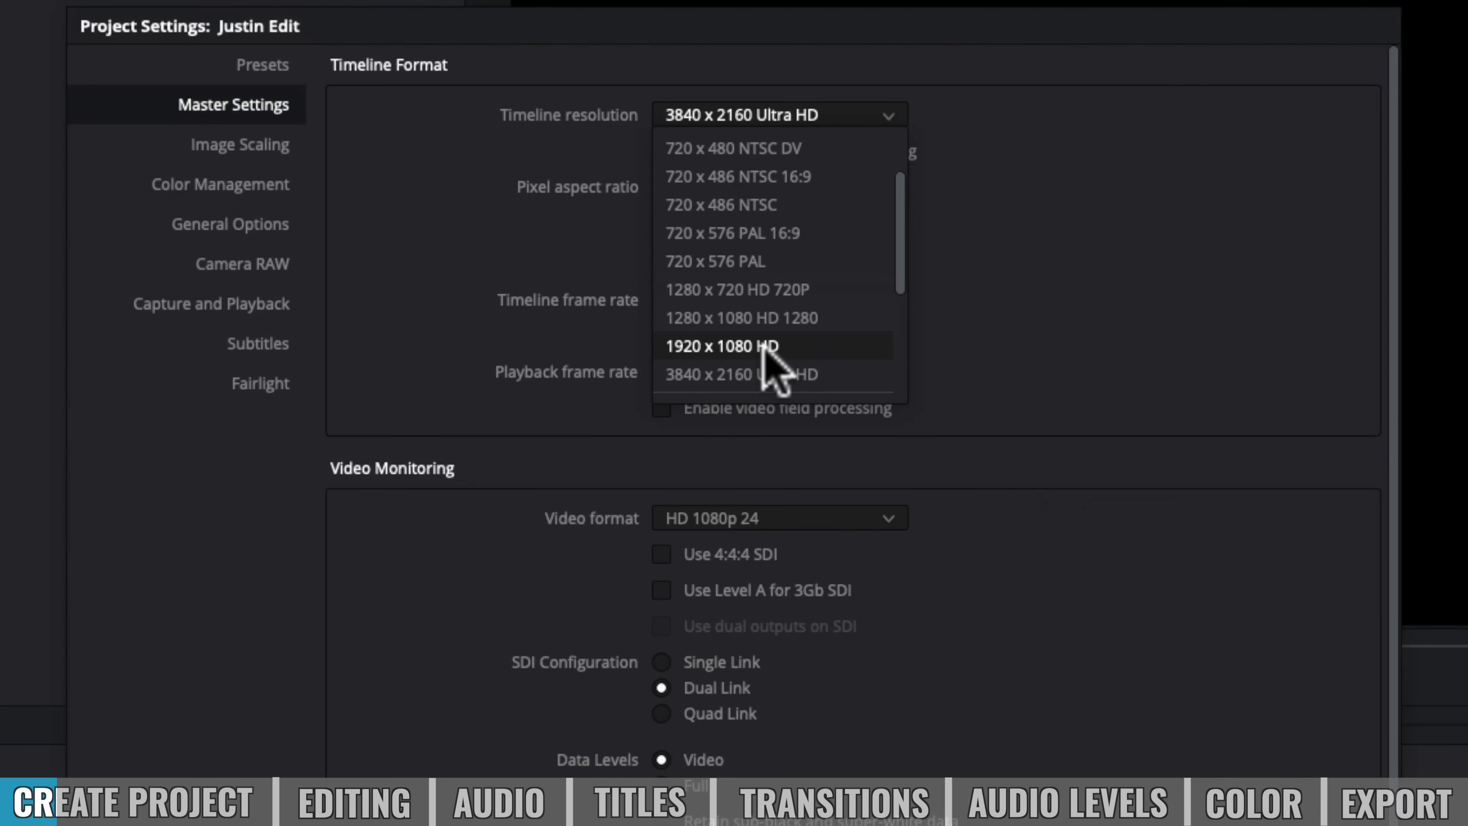
left_click(838, 350)
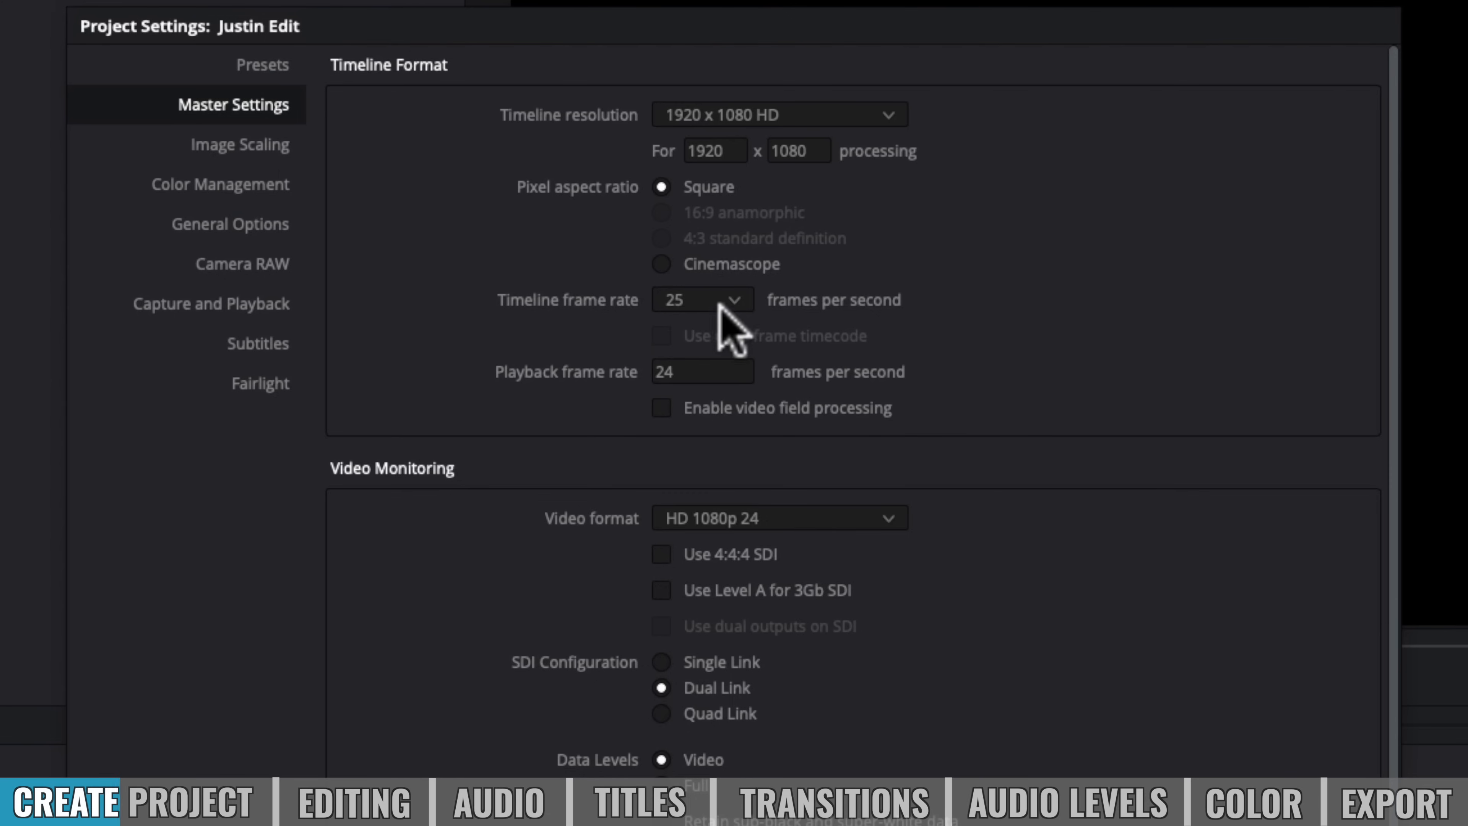
Set the playback frame rate to 25 and the video monitoring format to HD 1080p 25.
left_click(734, 376)
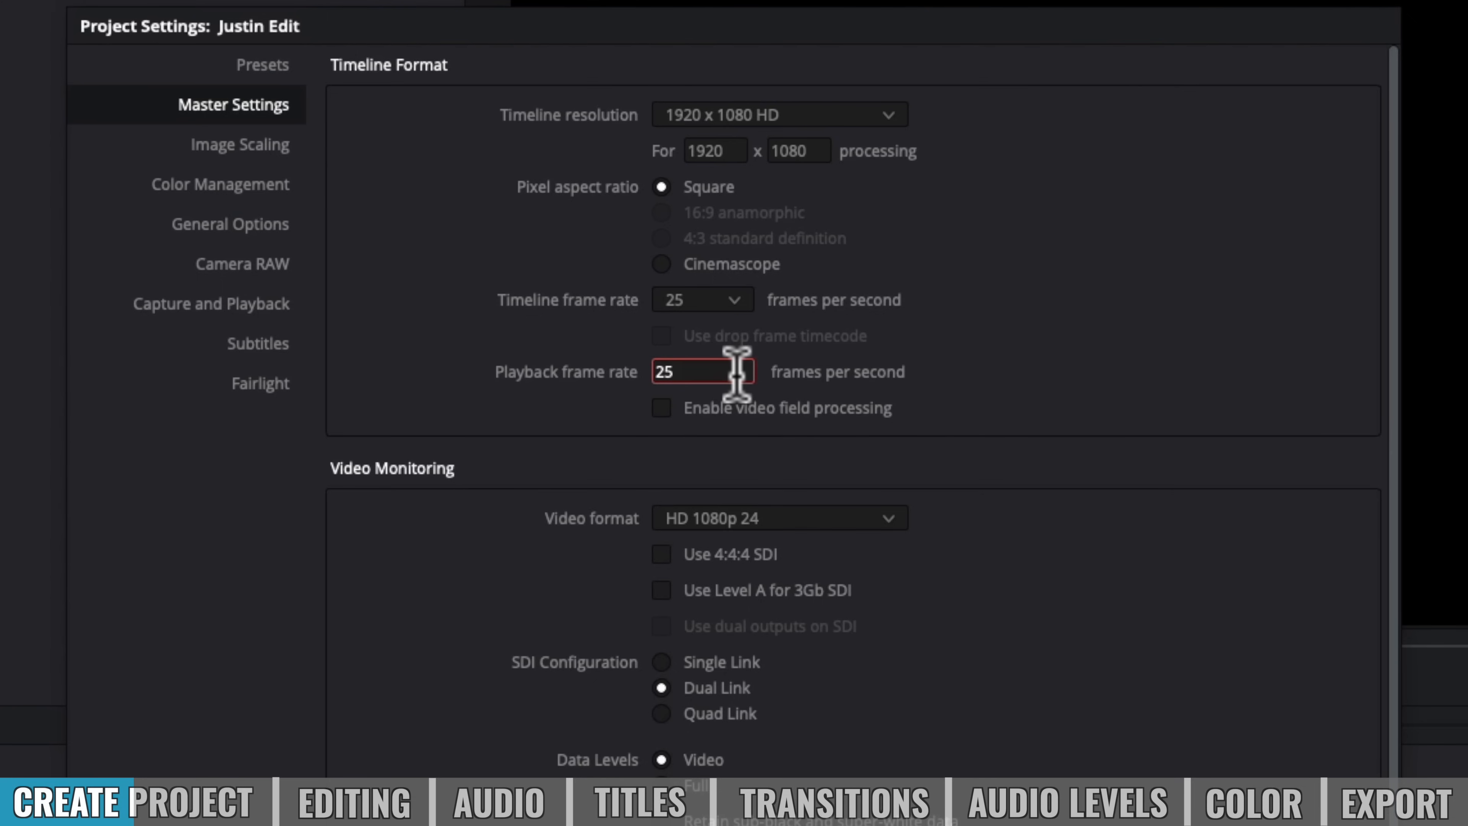
key("Return")
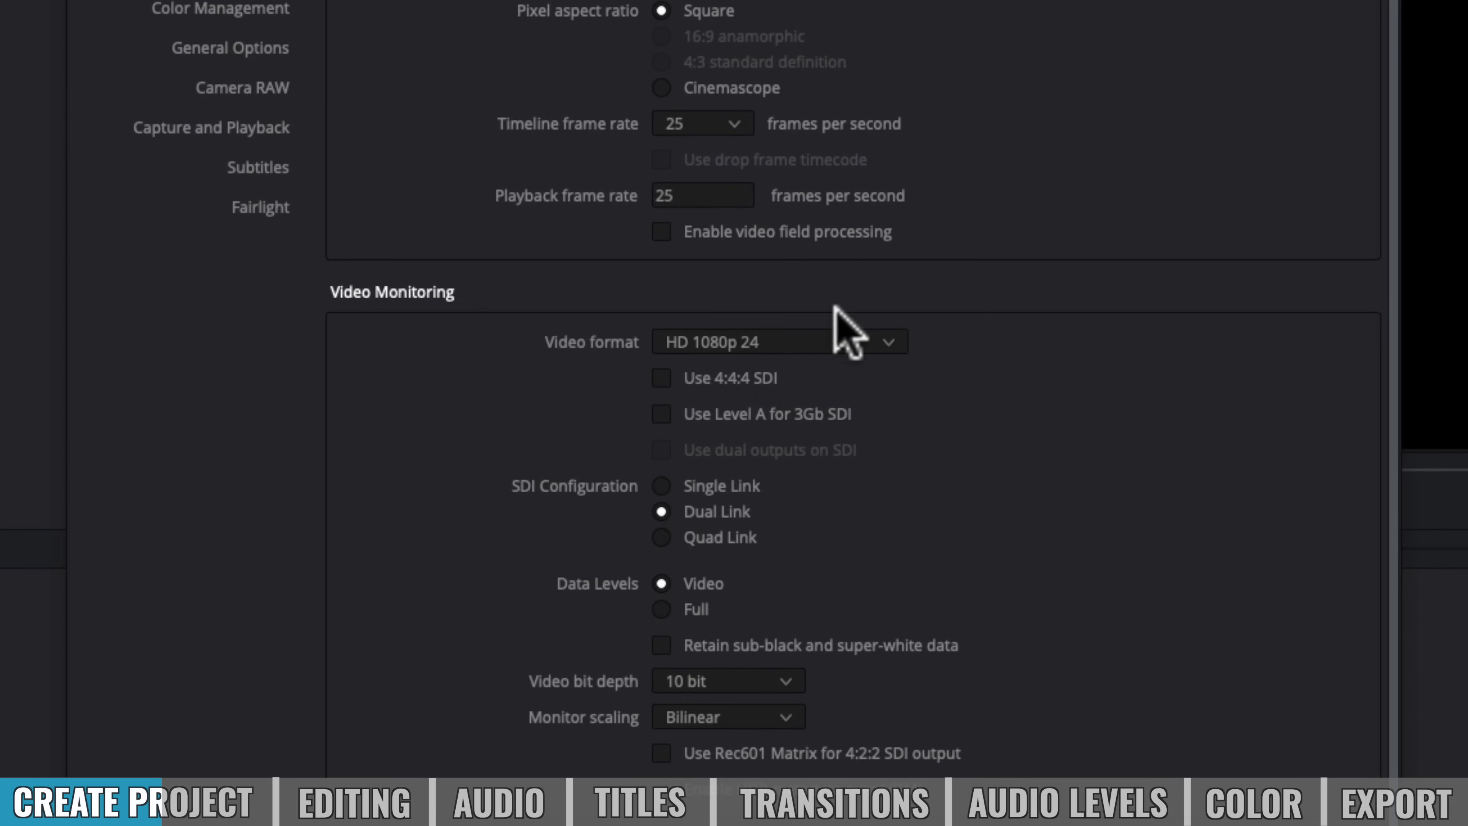
left_click(838, 474)
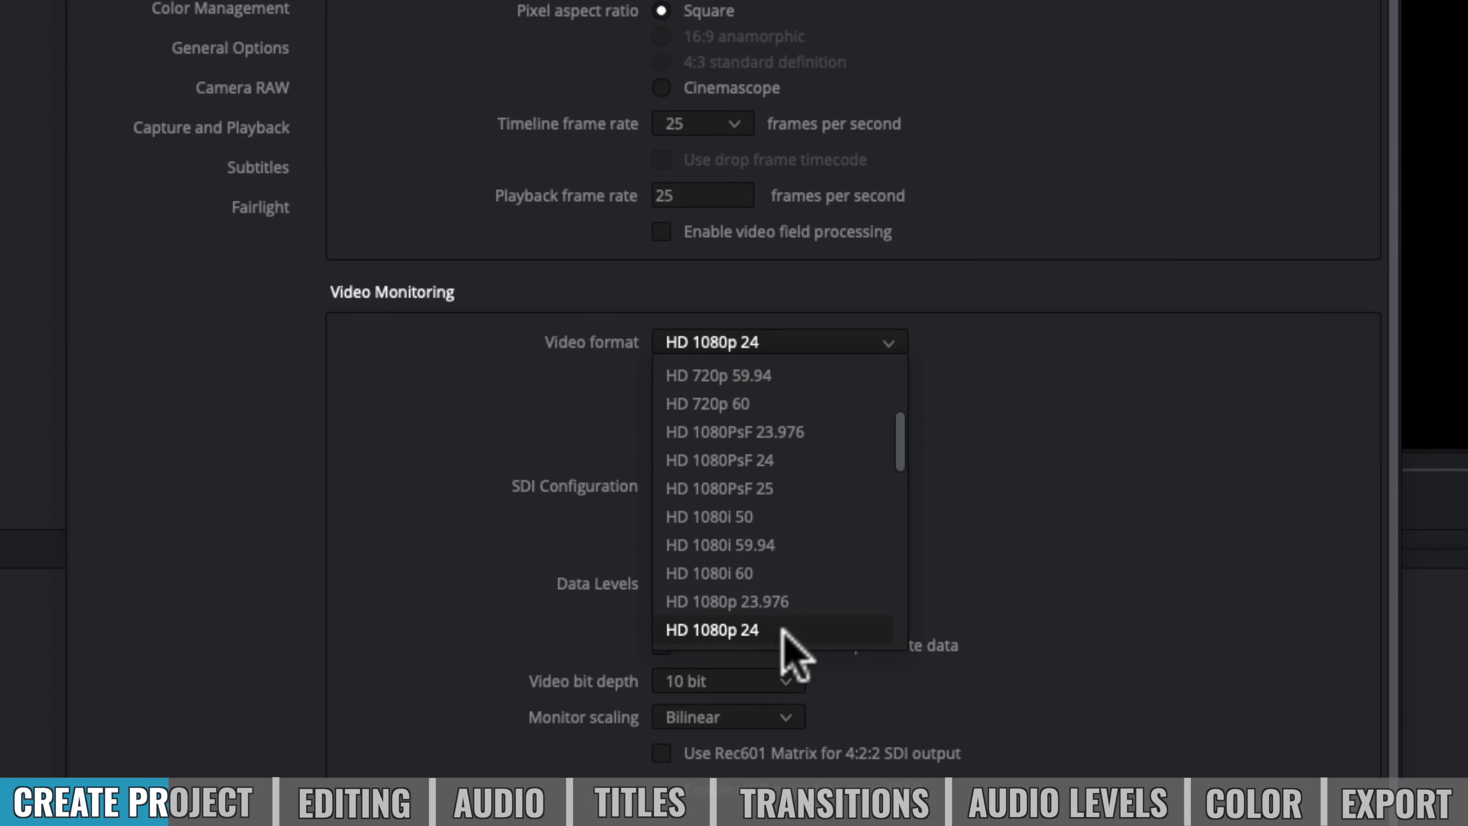
scroll(777, 627, "down", 2)
left_click(781, 517)
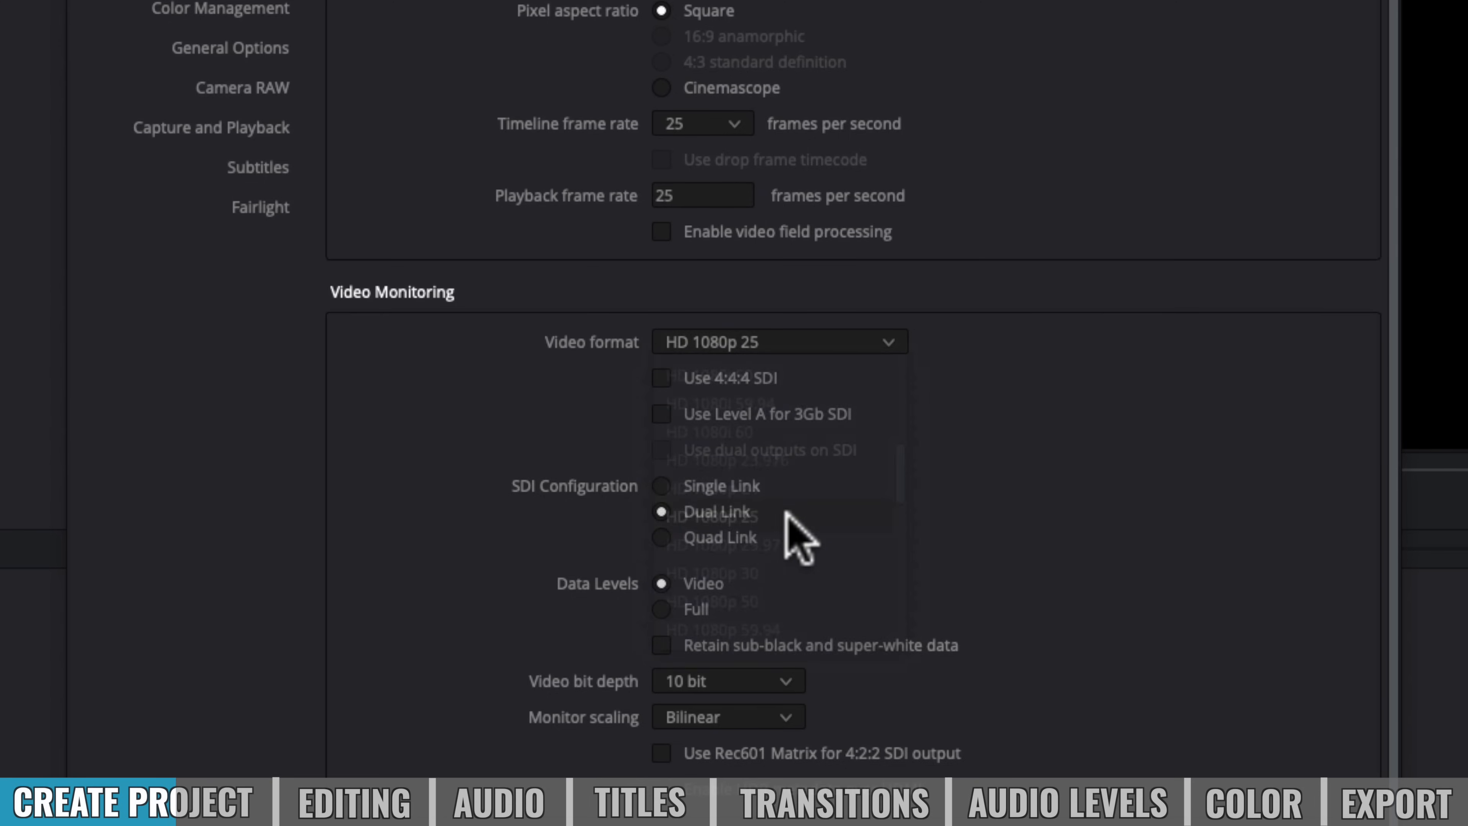
Save the current project settings as a new preset named "1080p 25".
scroll(853, 388, "down", 5)
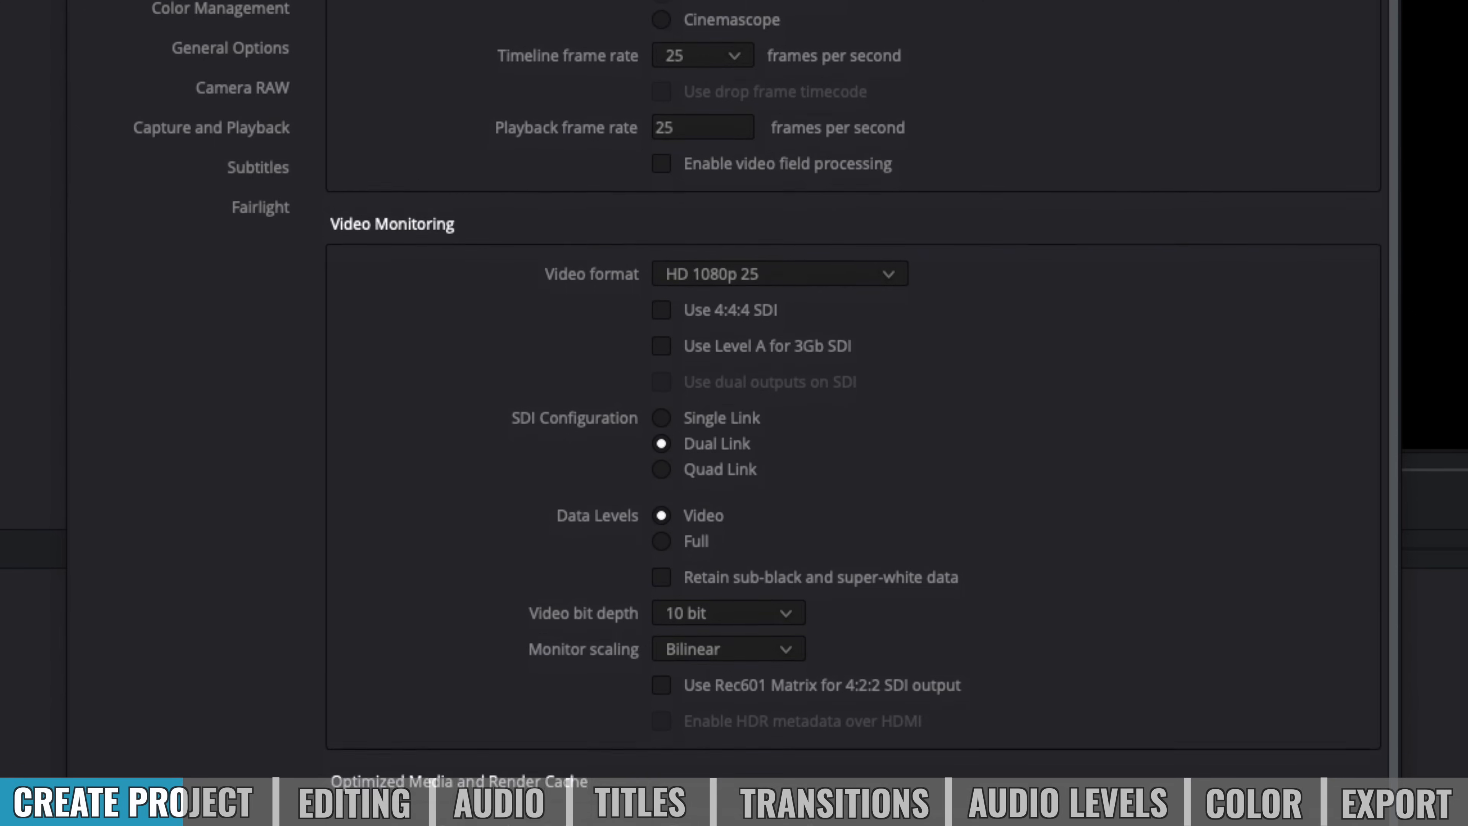
scroll(852, 413, "down", 2)
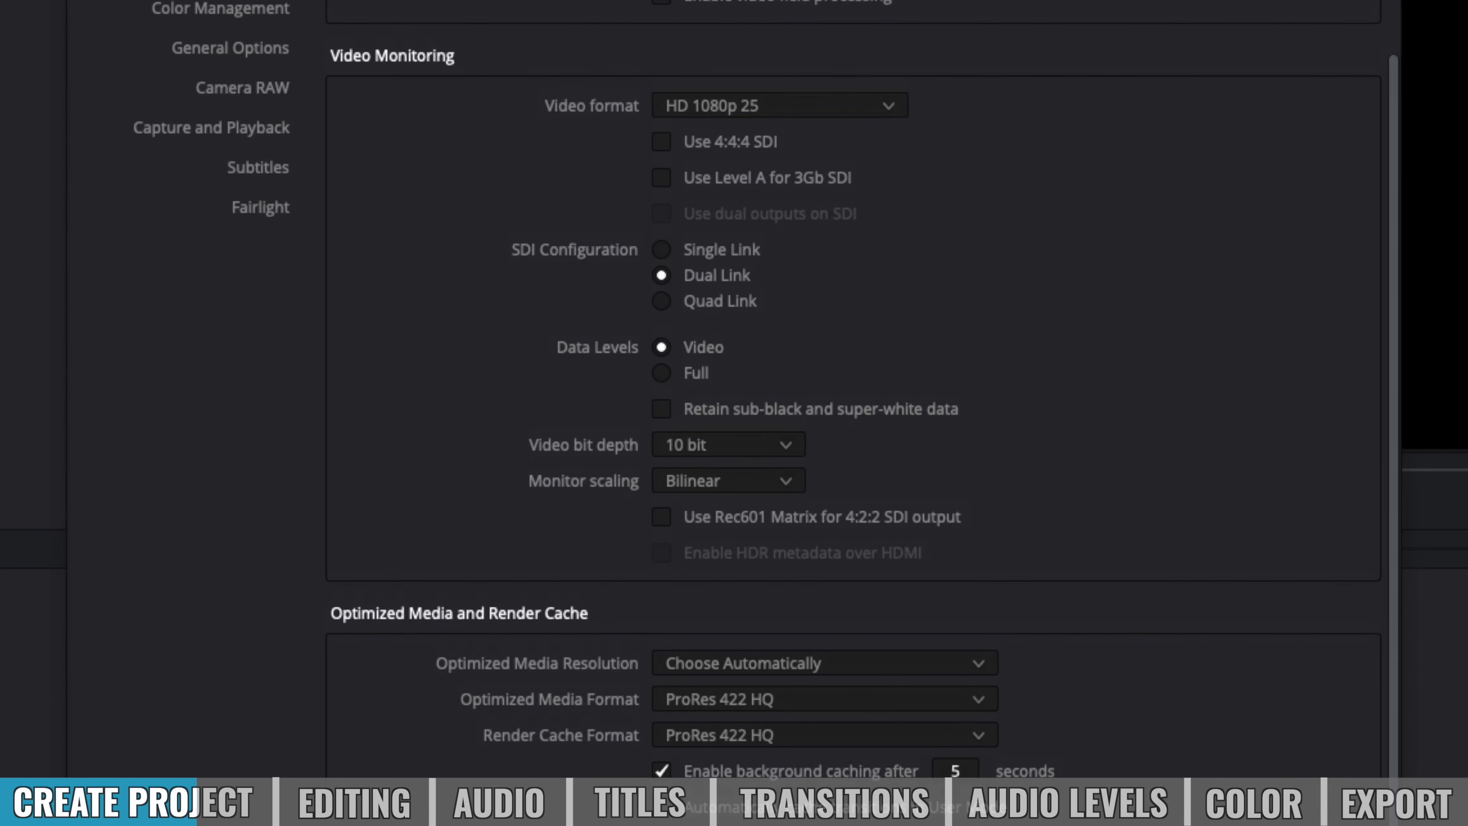
scroll(371, 406, "down", 3)
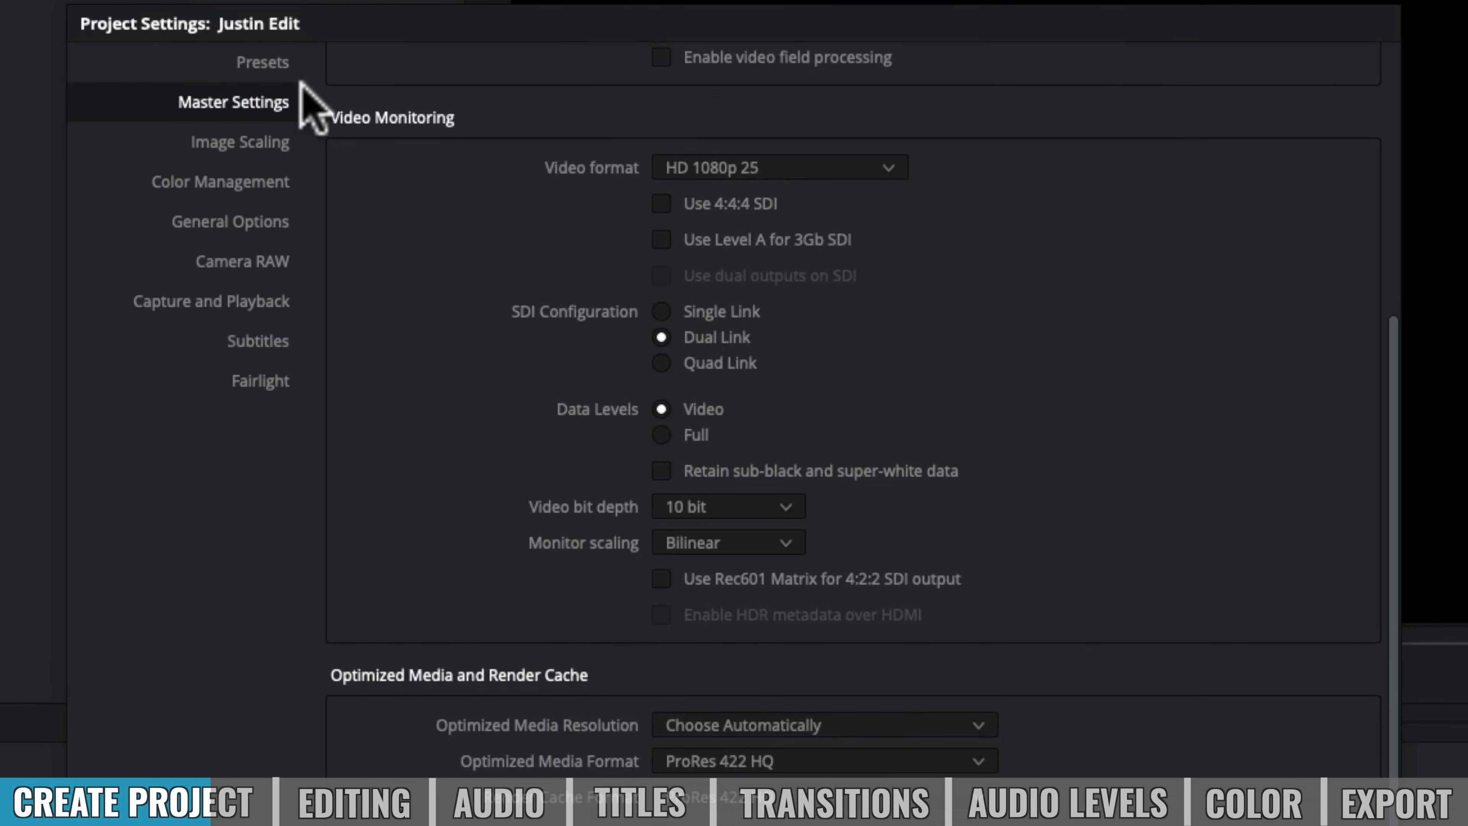
left_click(254, 61)
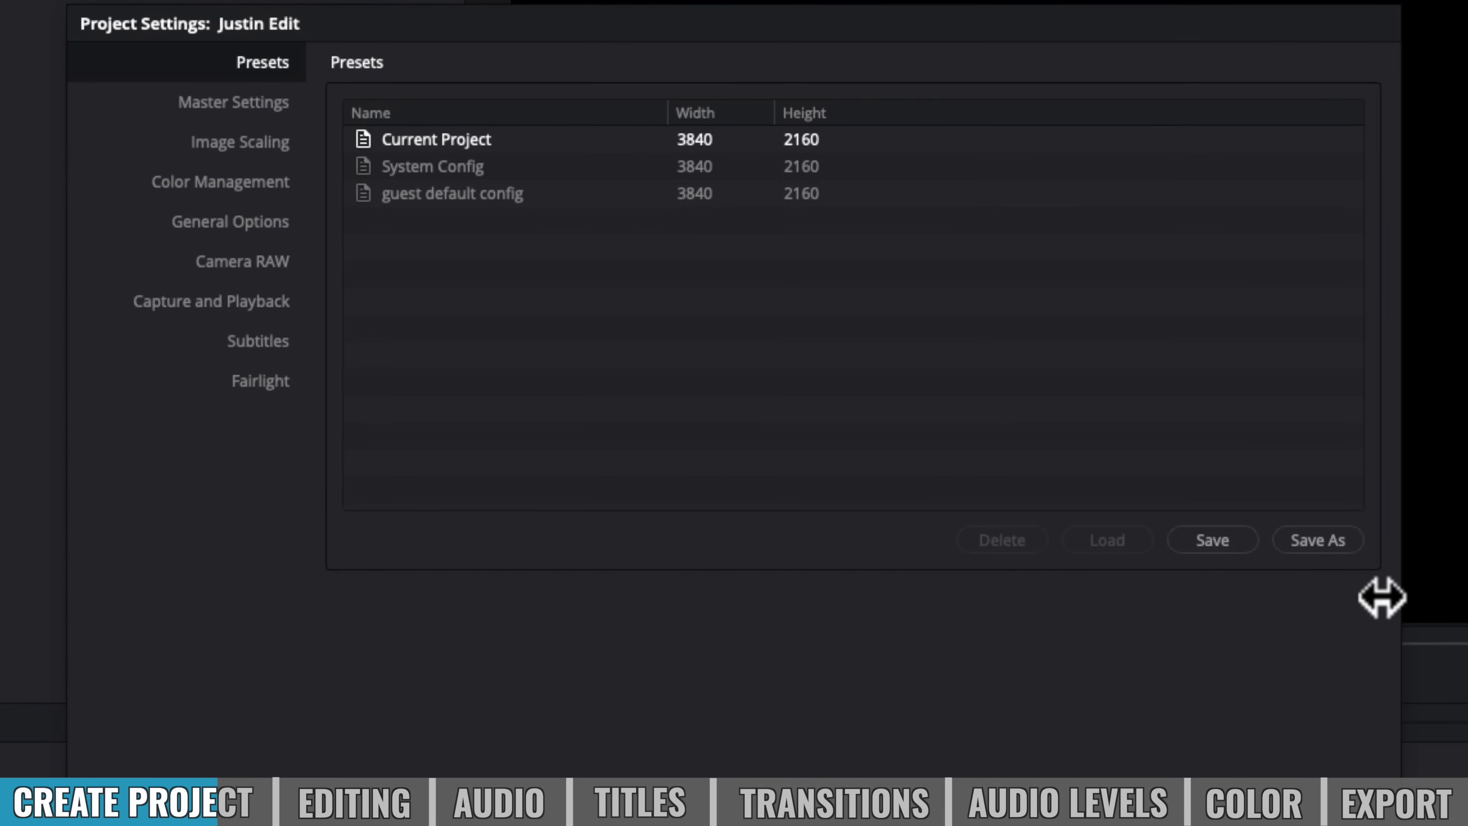
left_click(1318, 539)
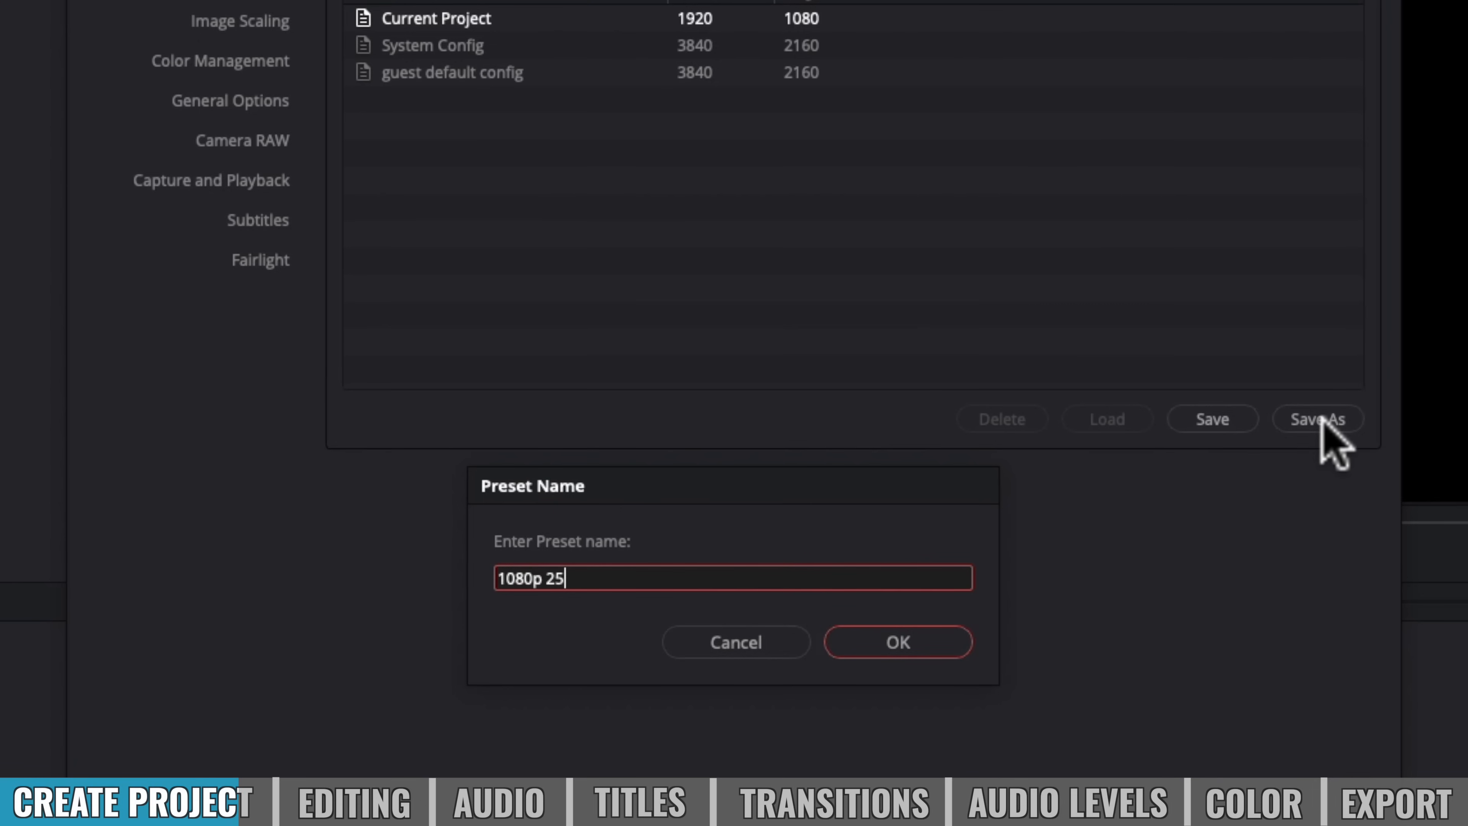
left_click(962, 643)
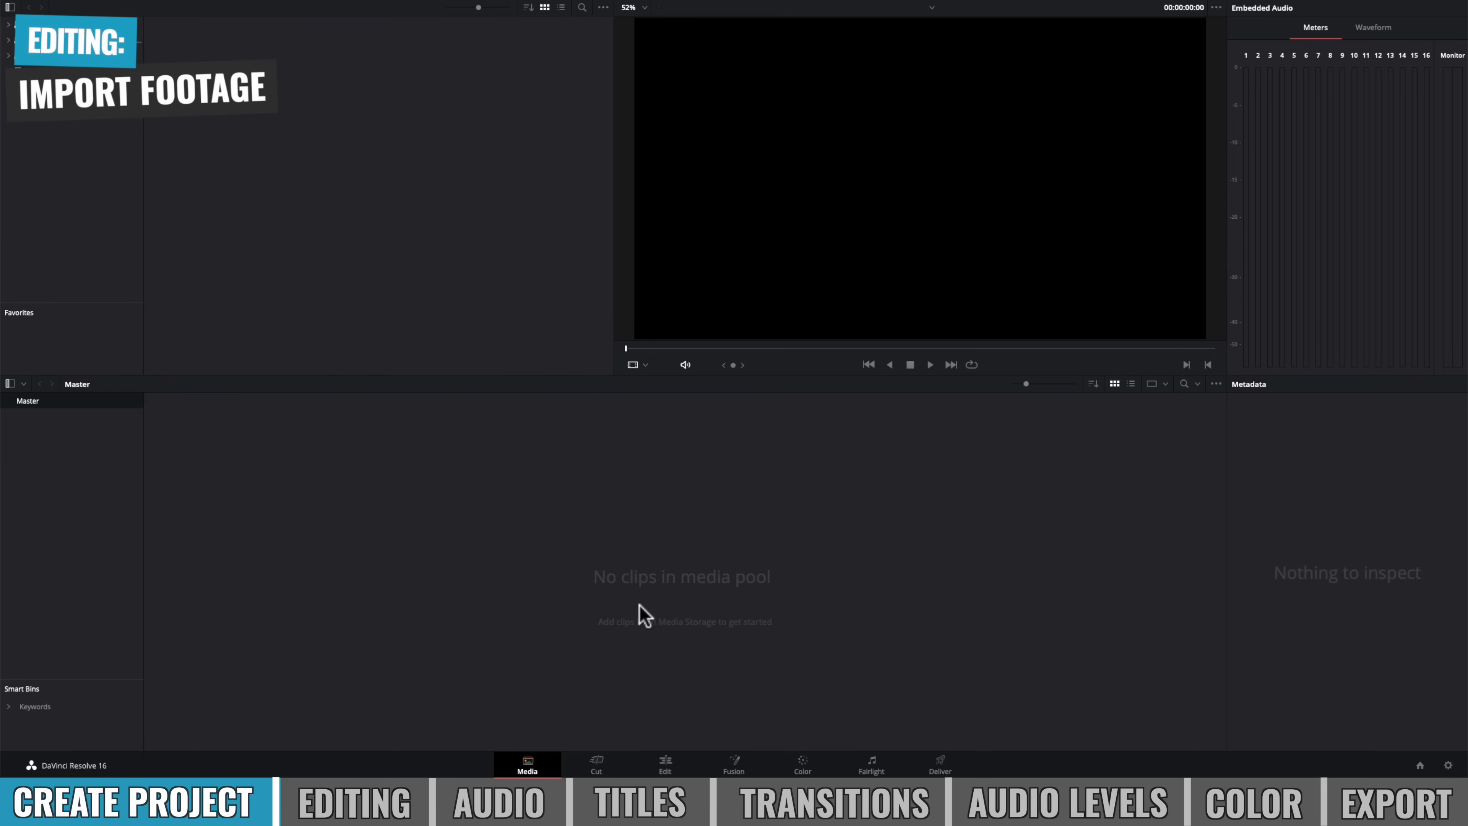
right_click(555, 527)
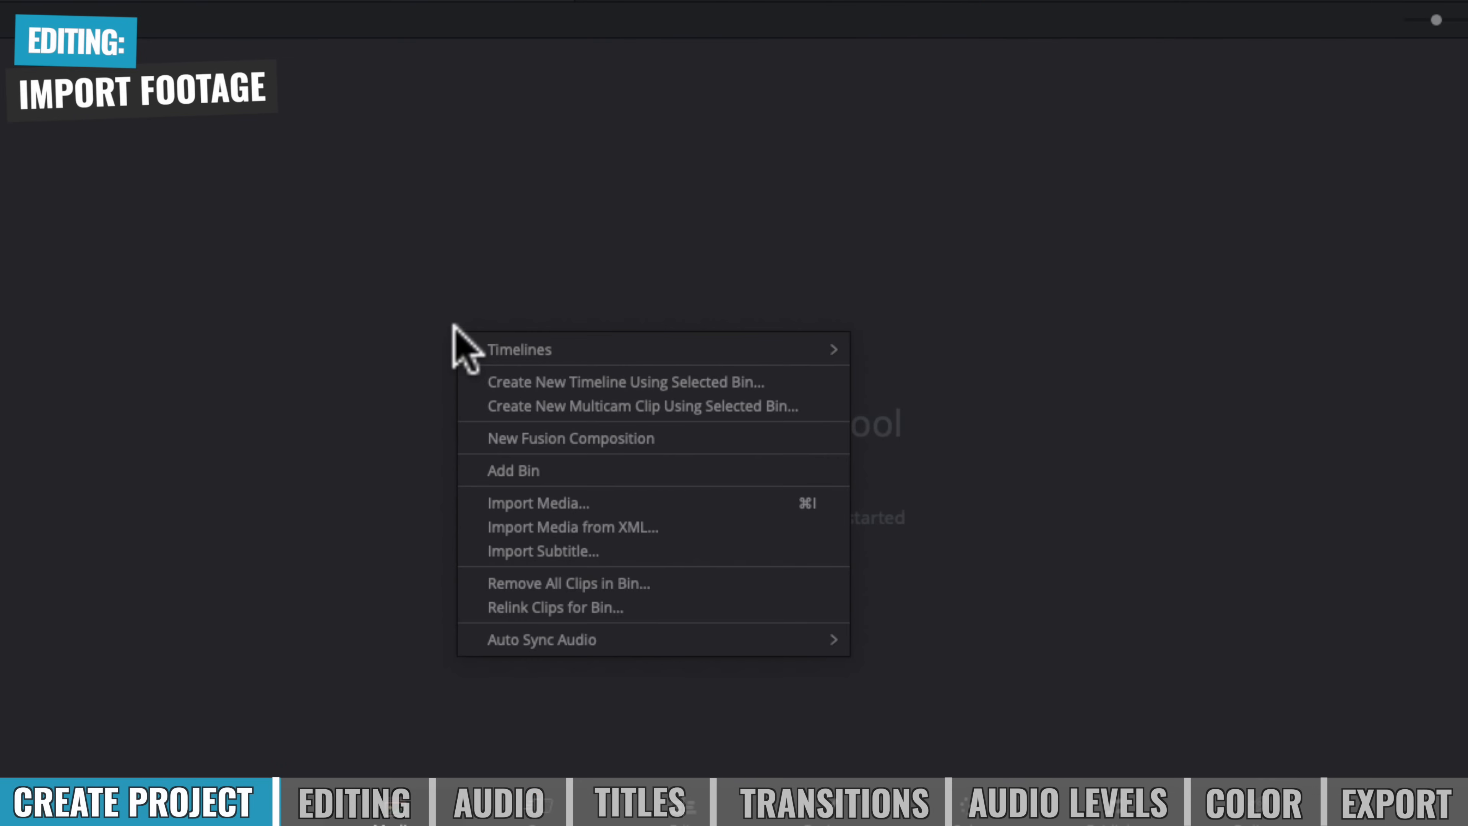
left_click(573, 500)
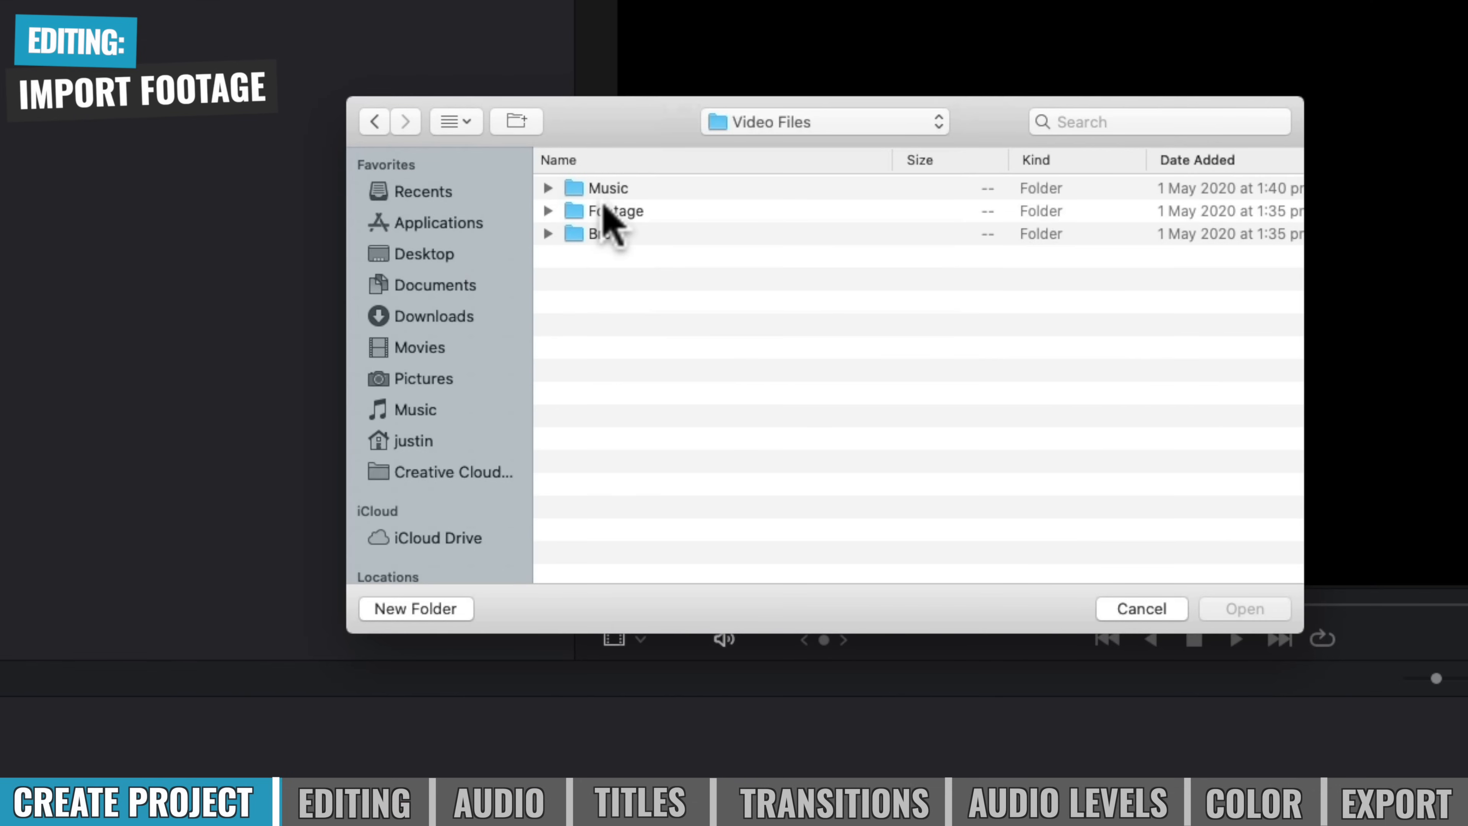
double_click(604, 210)
left_click(602, 191)
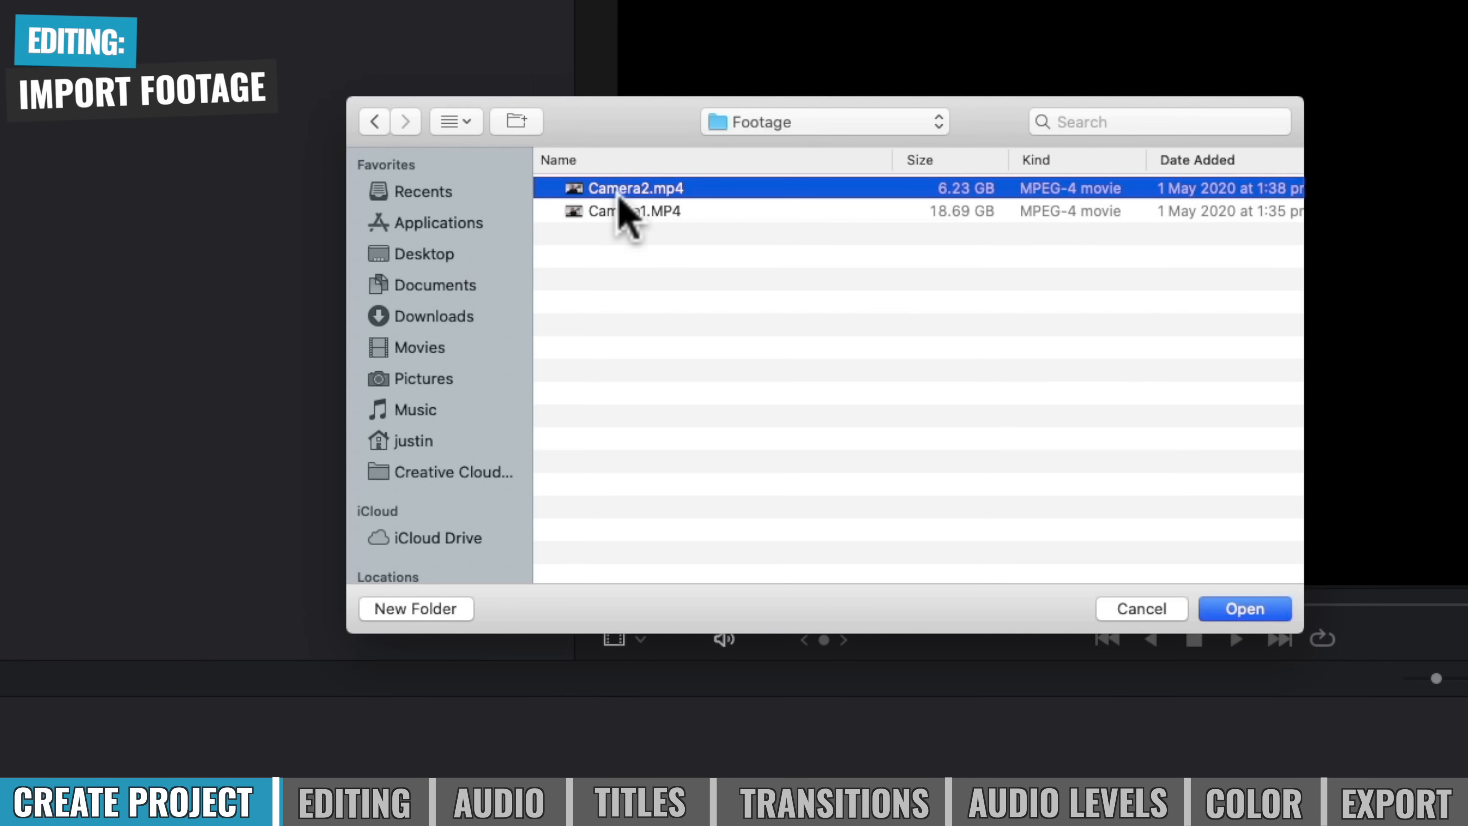
left_click(627, 211, "shift")
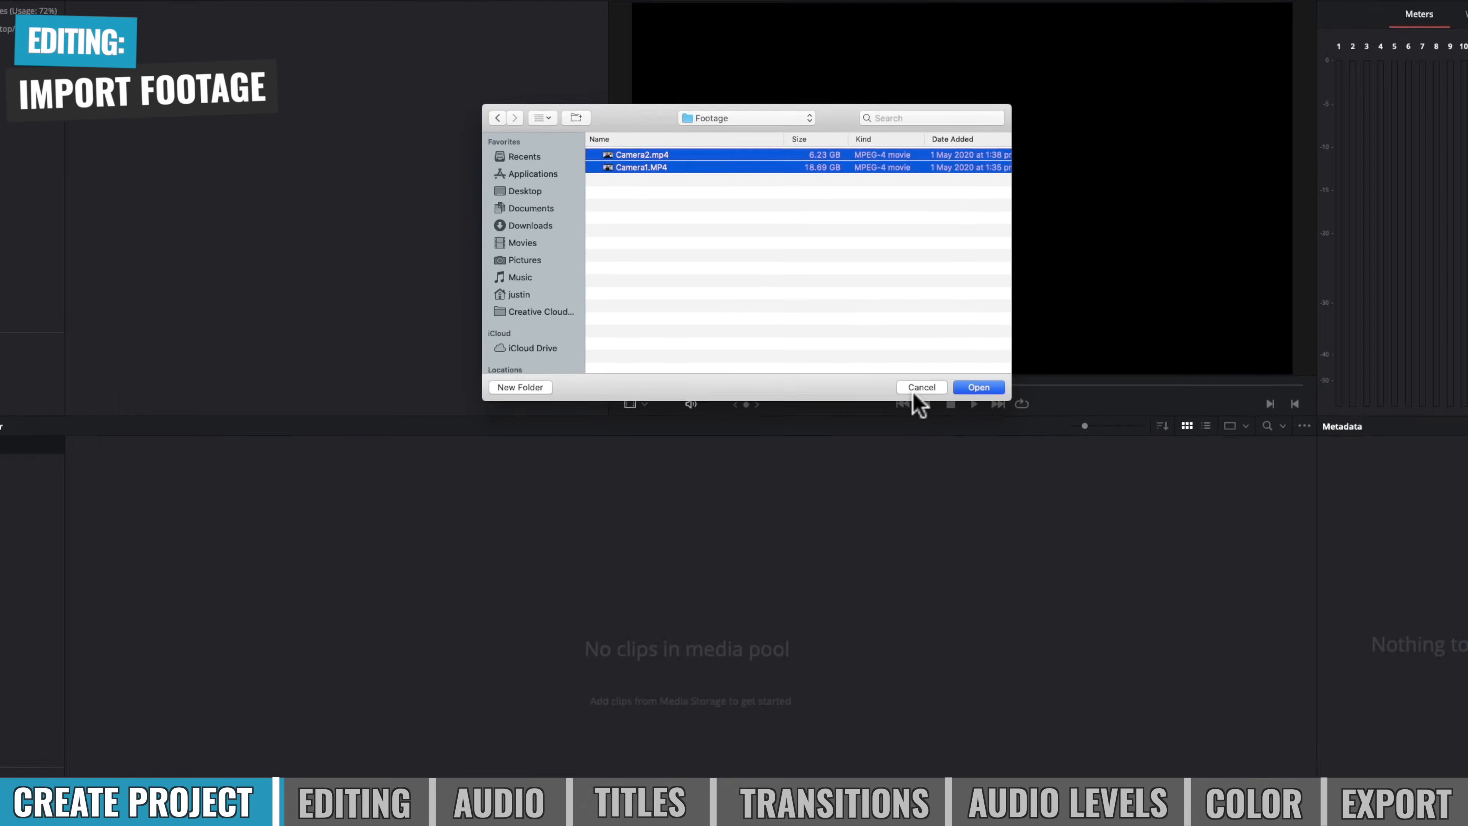
left_click(962, 387)
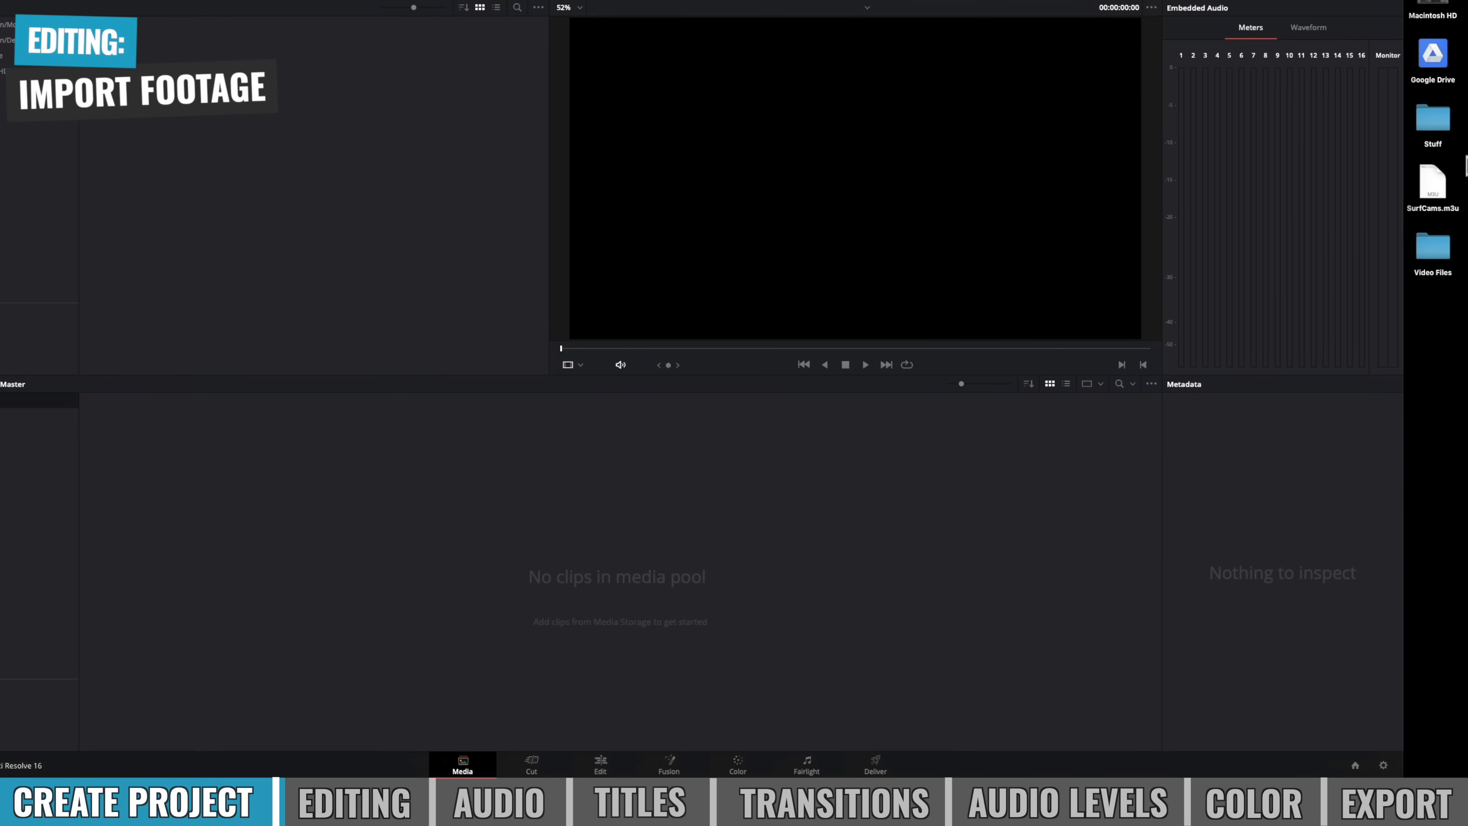
Import the contents of the desktop's Video Files folder into the media pool and preview the P1300021.MOV clip.
left_click_drag(1437, 253, 642, 549)
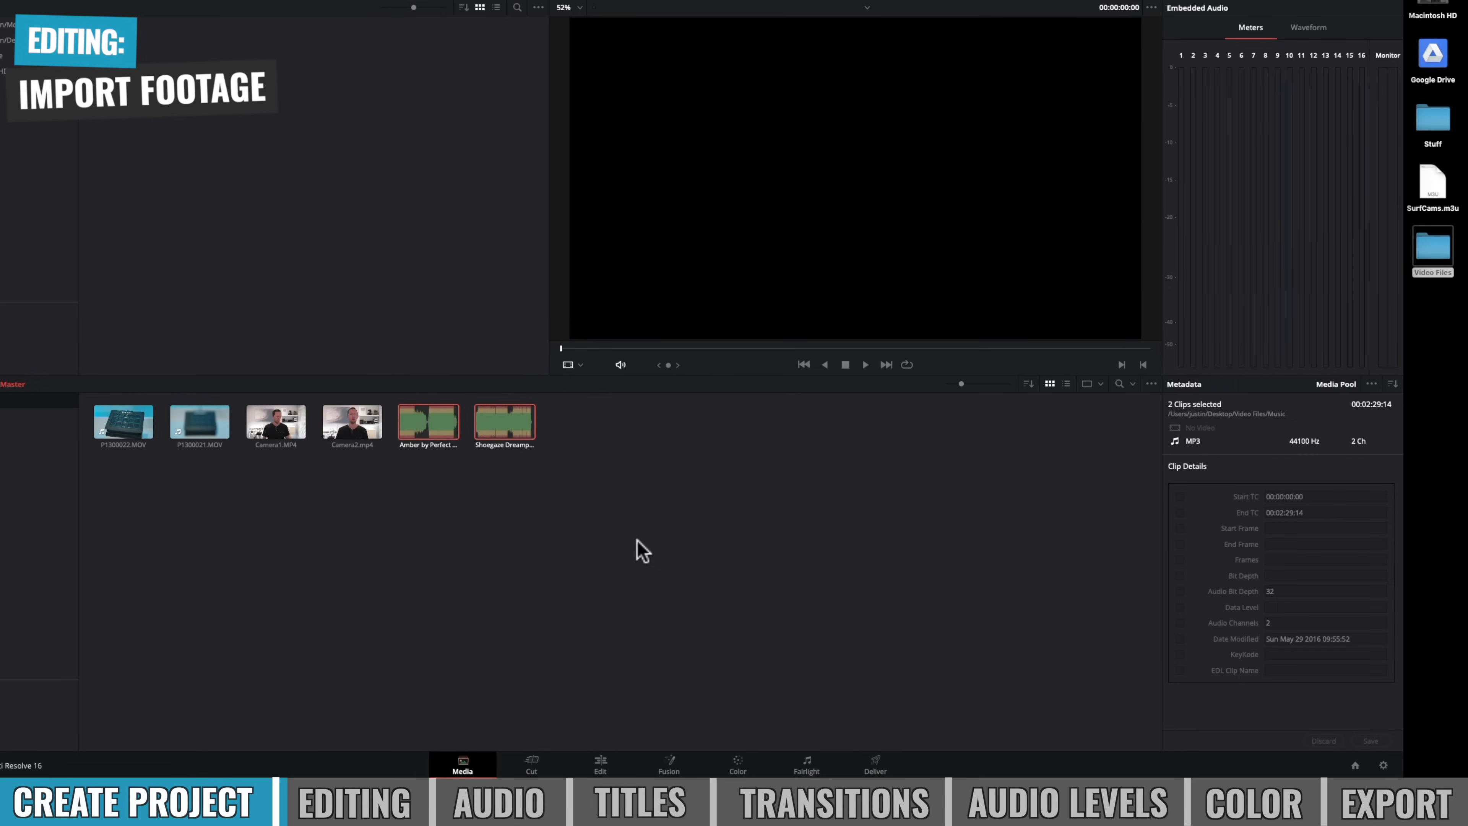
left_click(642, 549)
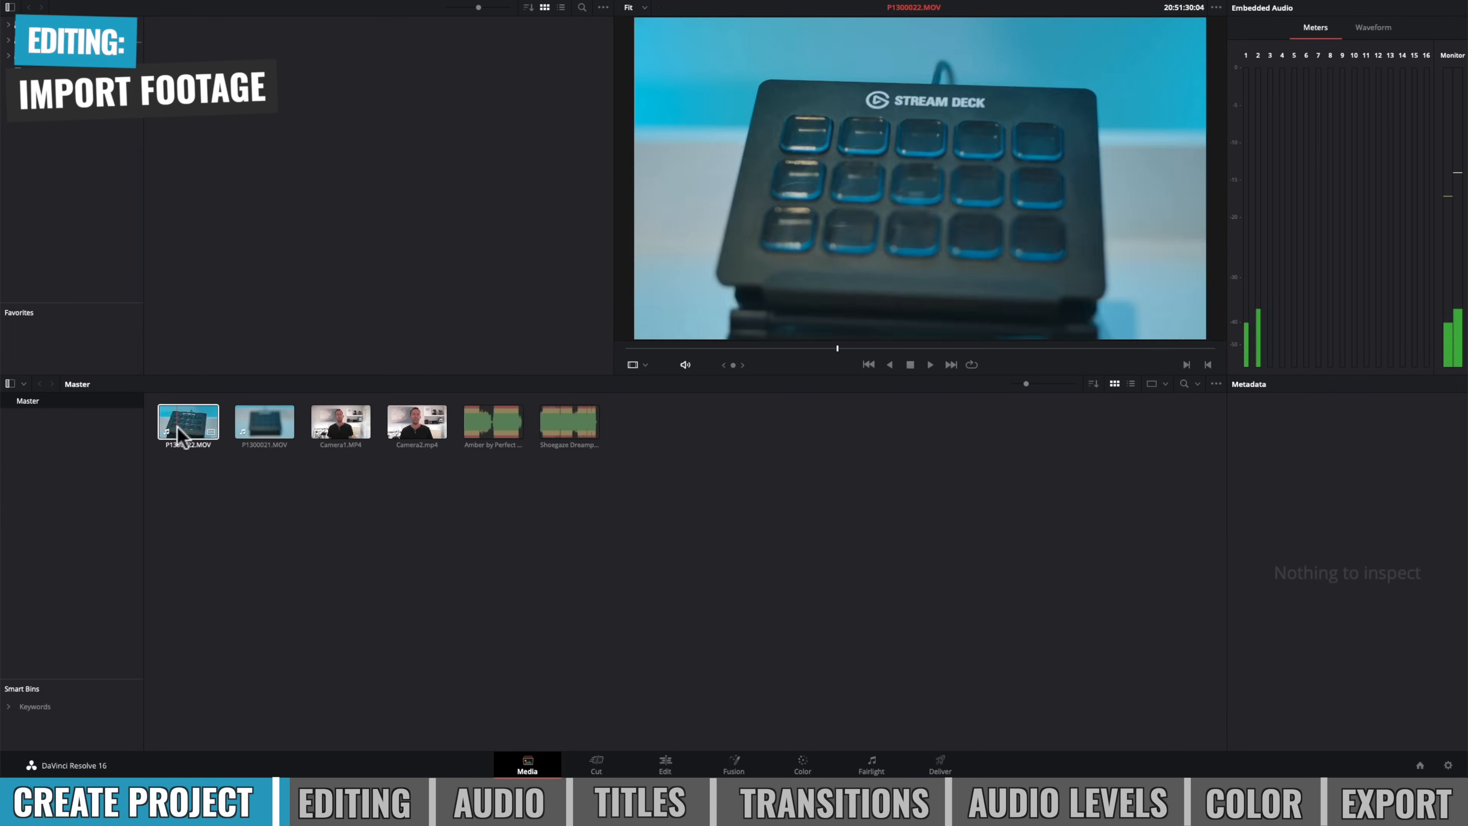
left_click(254, 427)
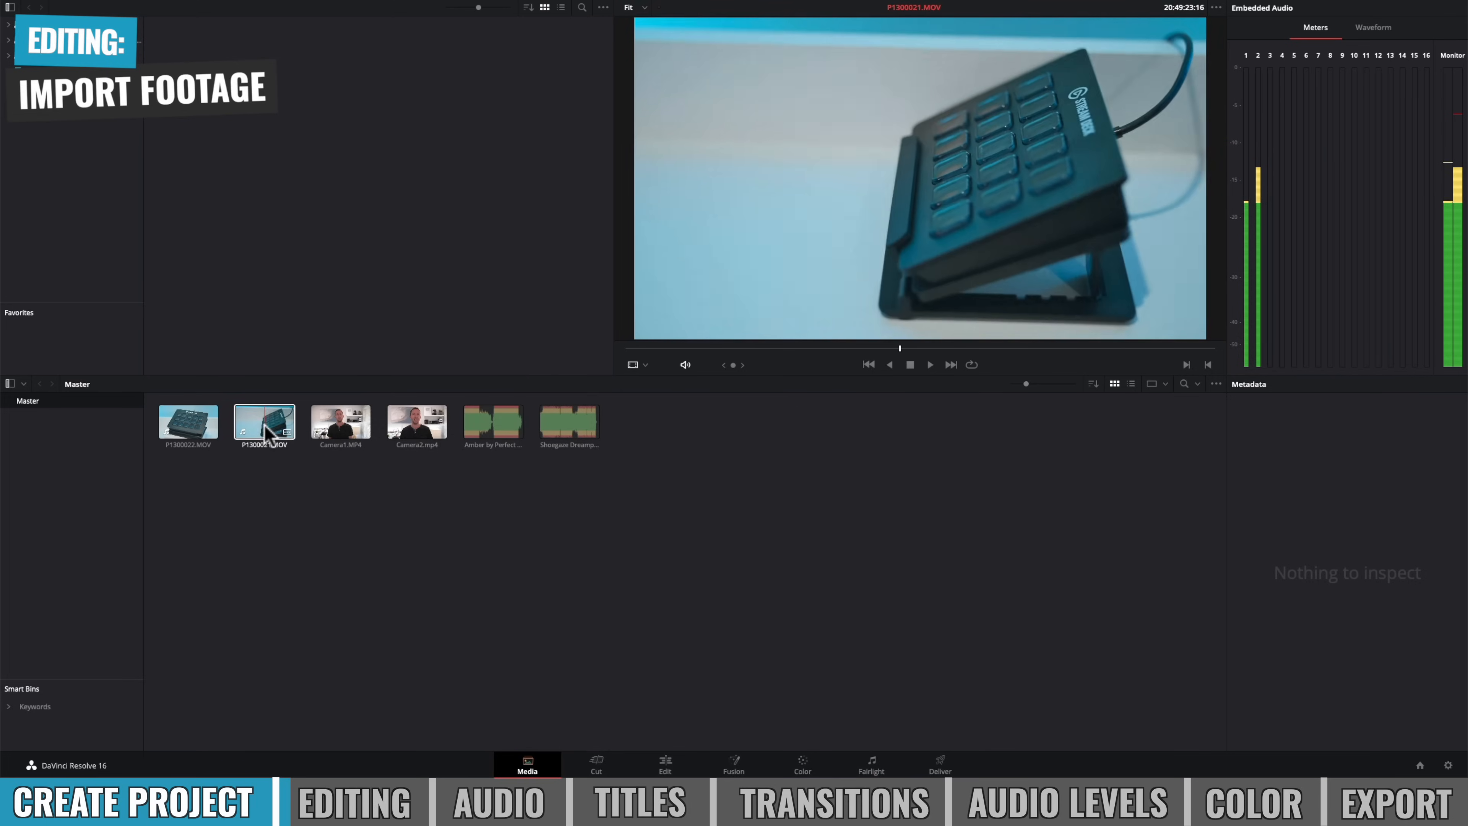
left_click(327, 492)
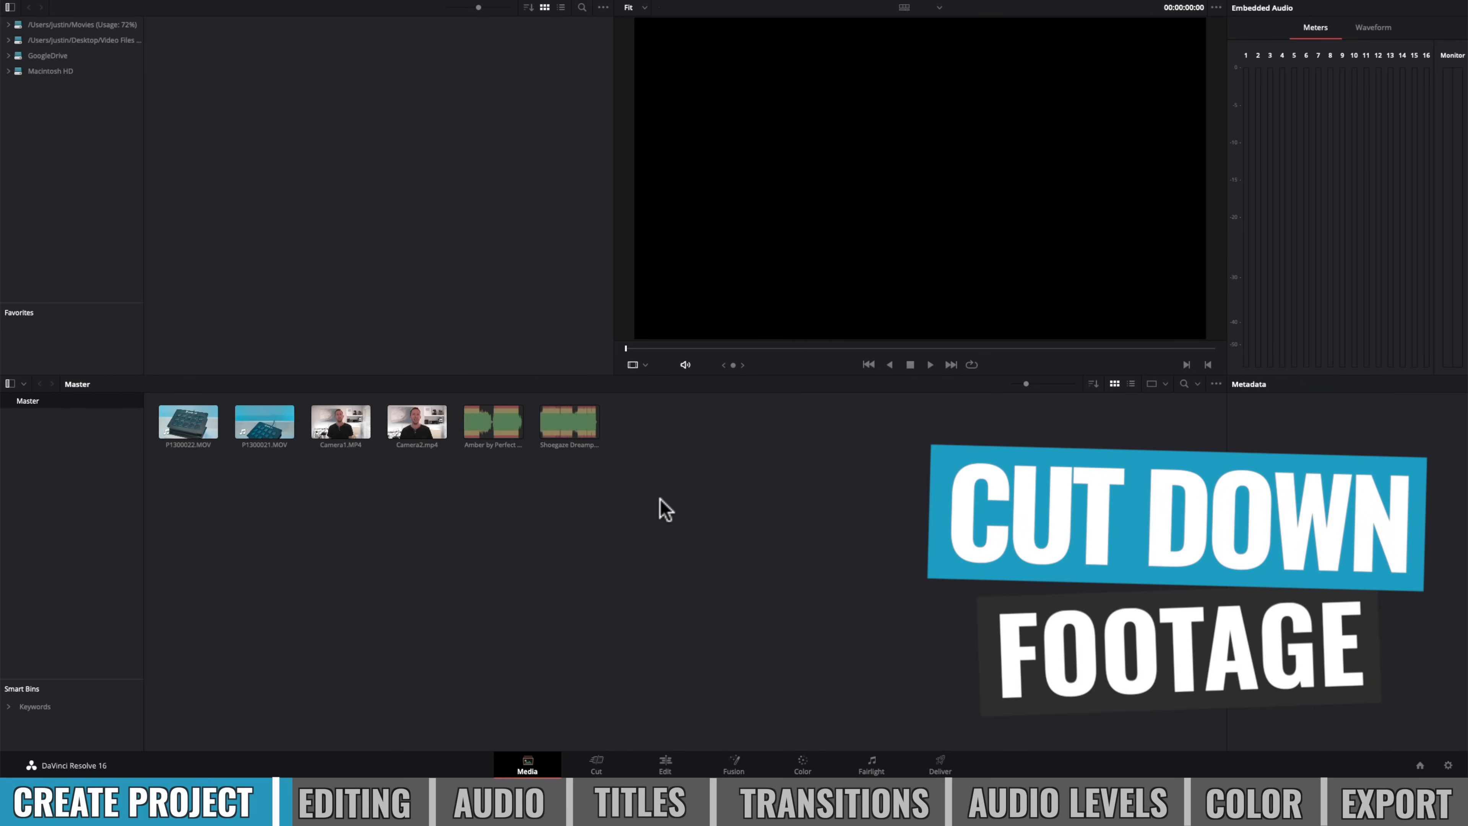
Look at the Cut workspace and switch to the Edit workspace for cutting down the footage.
left_click(579, 769)
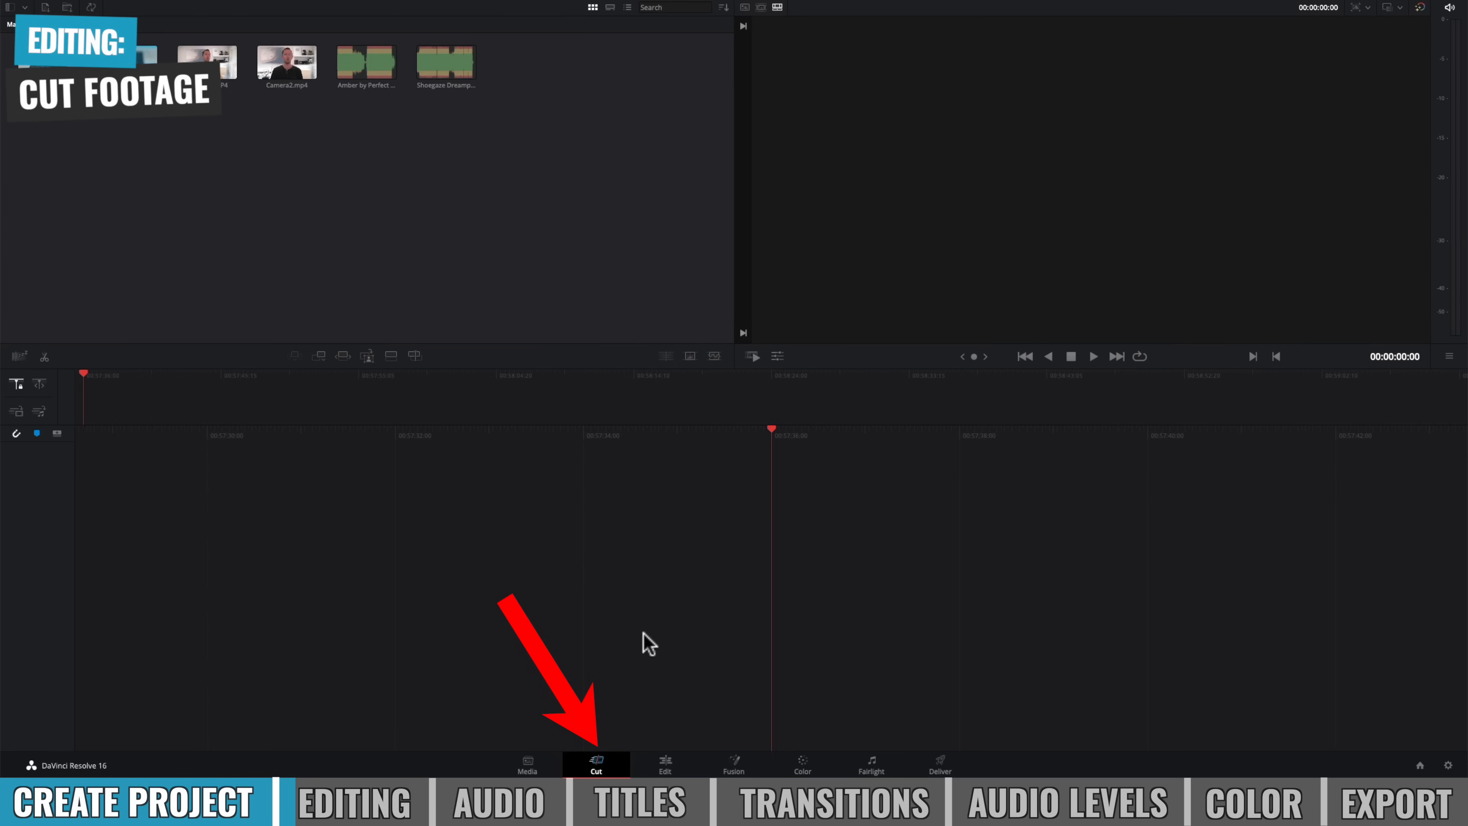
left_click(668, 764)
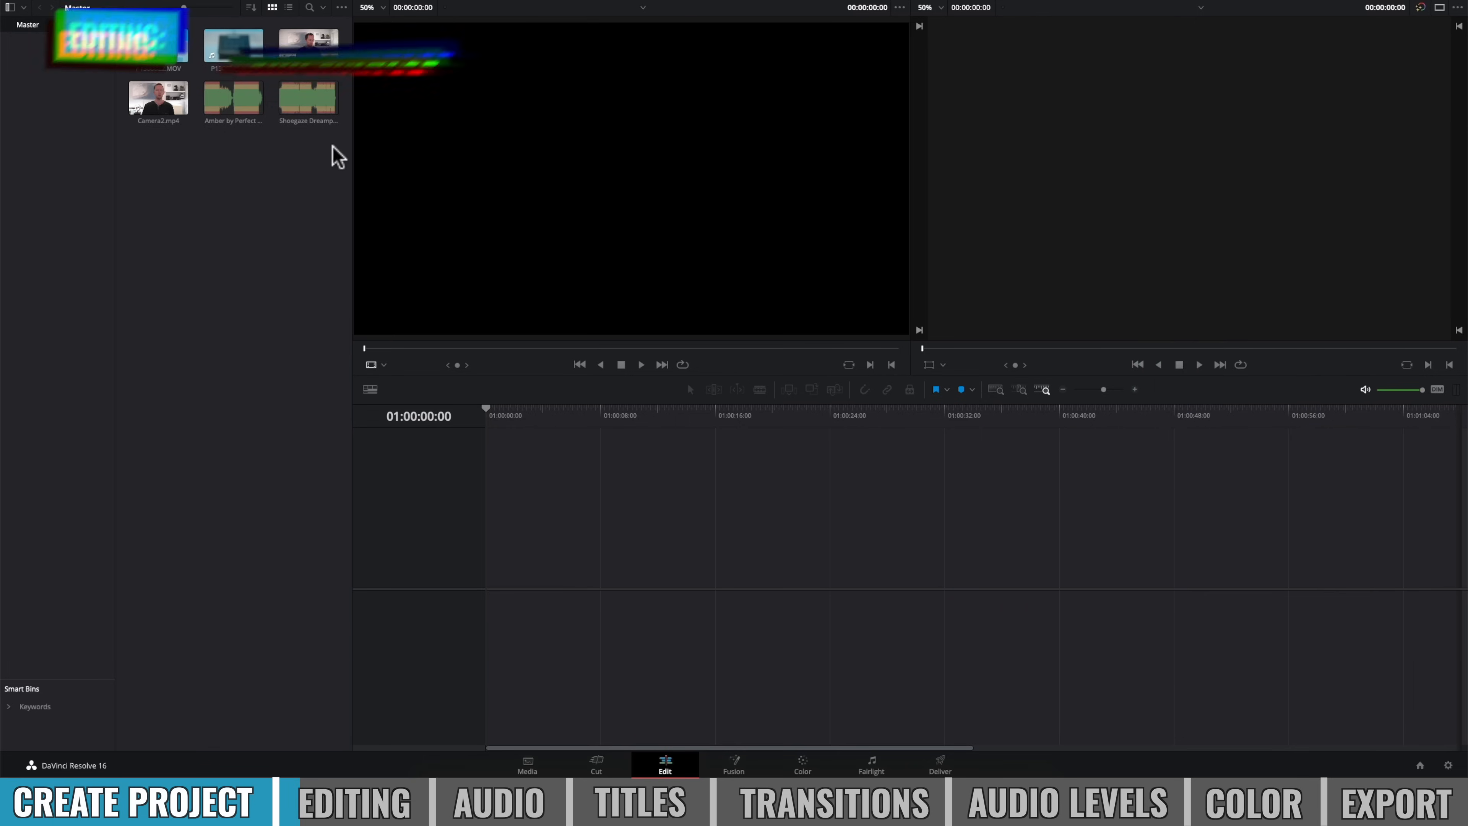
Add Camera1.MP4 to the start of an empty timeline and move the playhead to 01:00:07:02.
left_click(301, 46)
left_click_drag(301, 46, 485, 582)
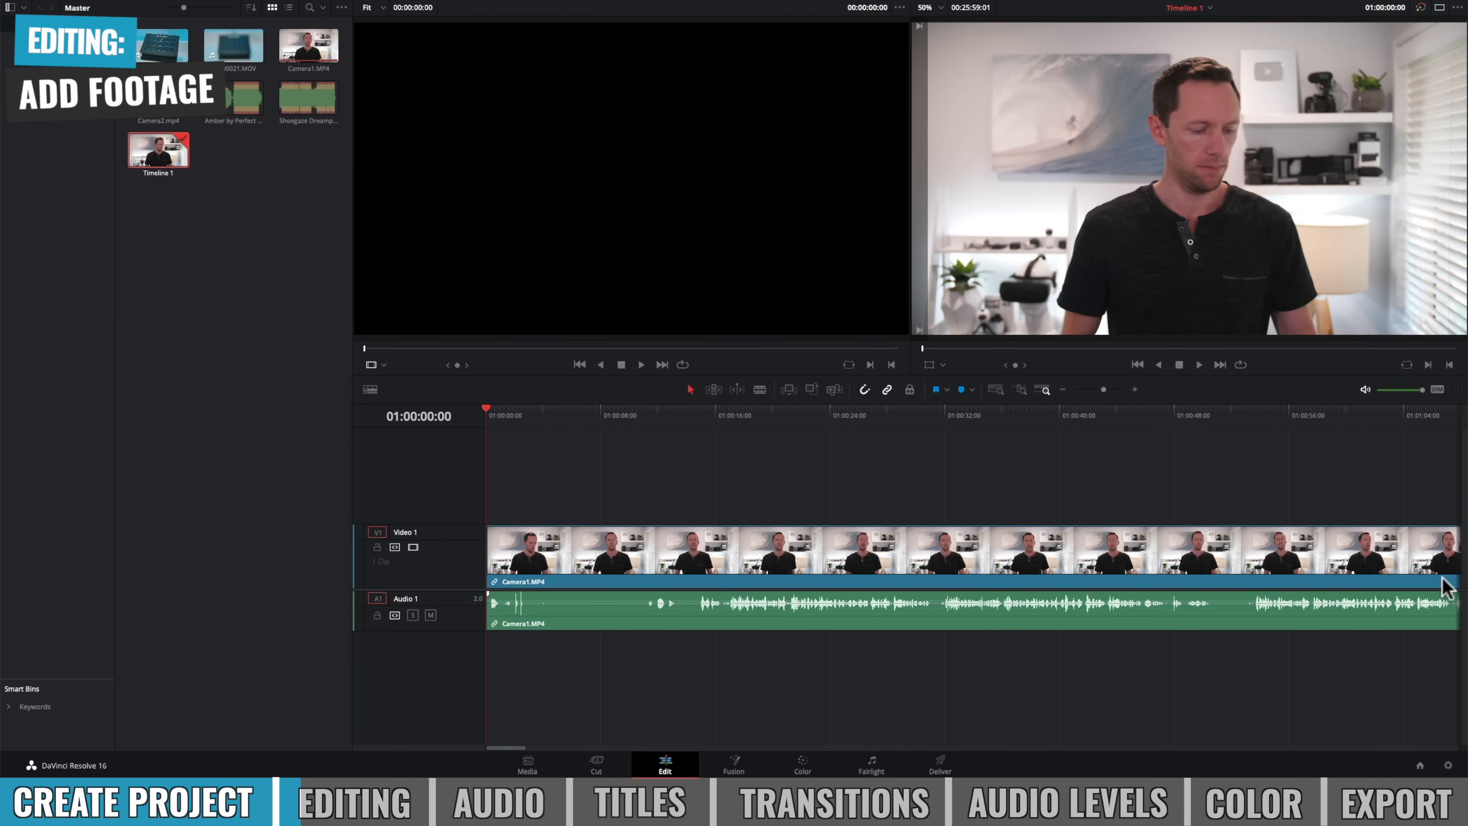
left_click_drag(530, 408, 590, 495)
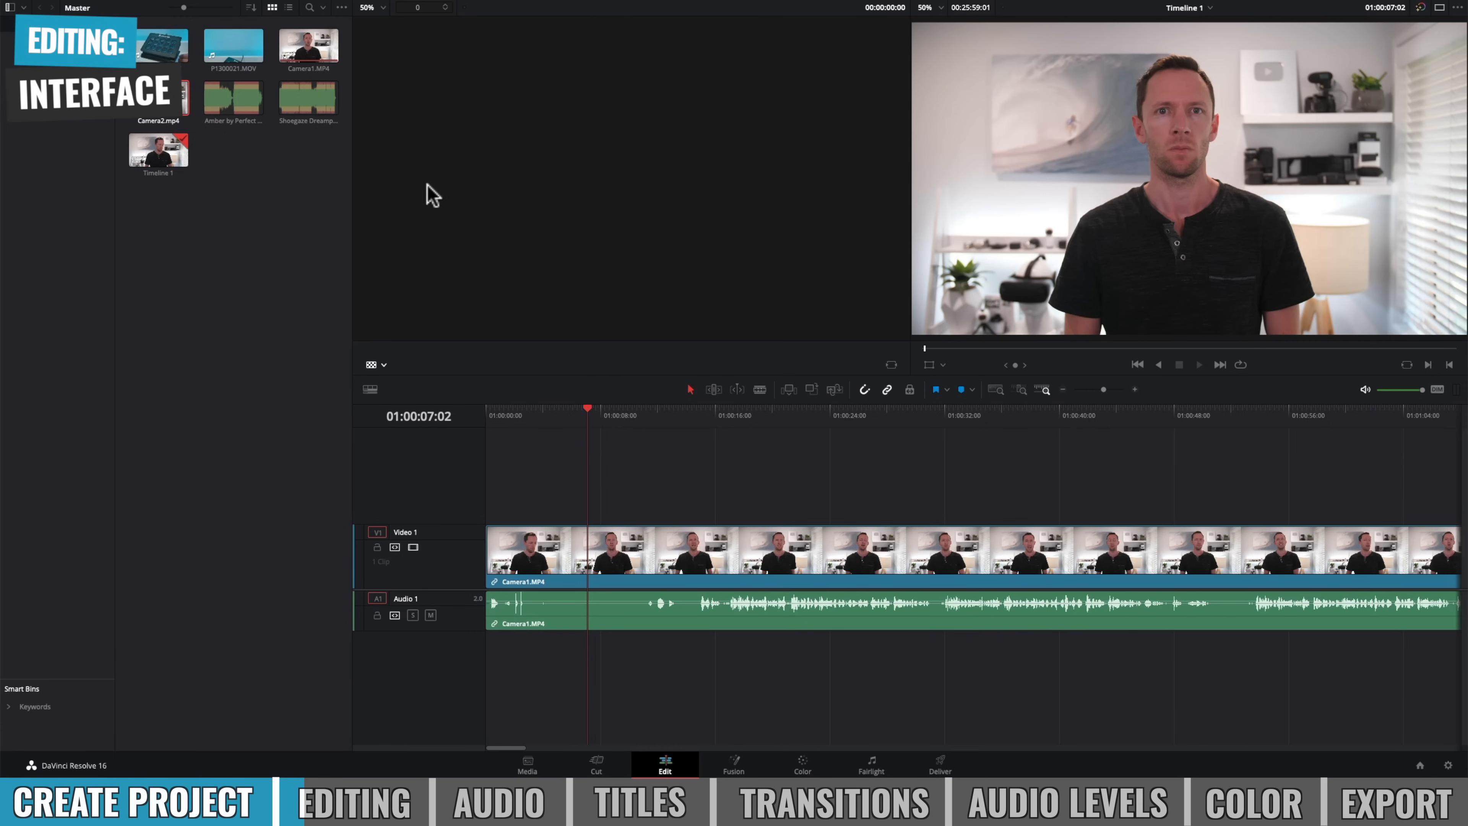
Load P1300021.MOV into the source viewer, scrub through it, and briefly play the timeline footage.
left_click_drag(234, 46, 600, 142)
left_click_drag(379, 356, 527, 341)
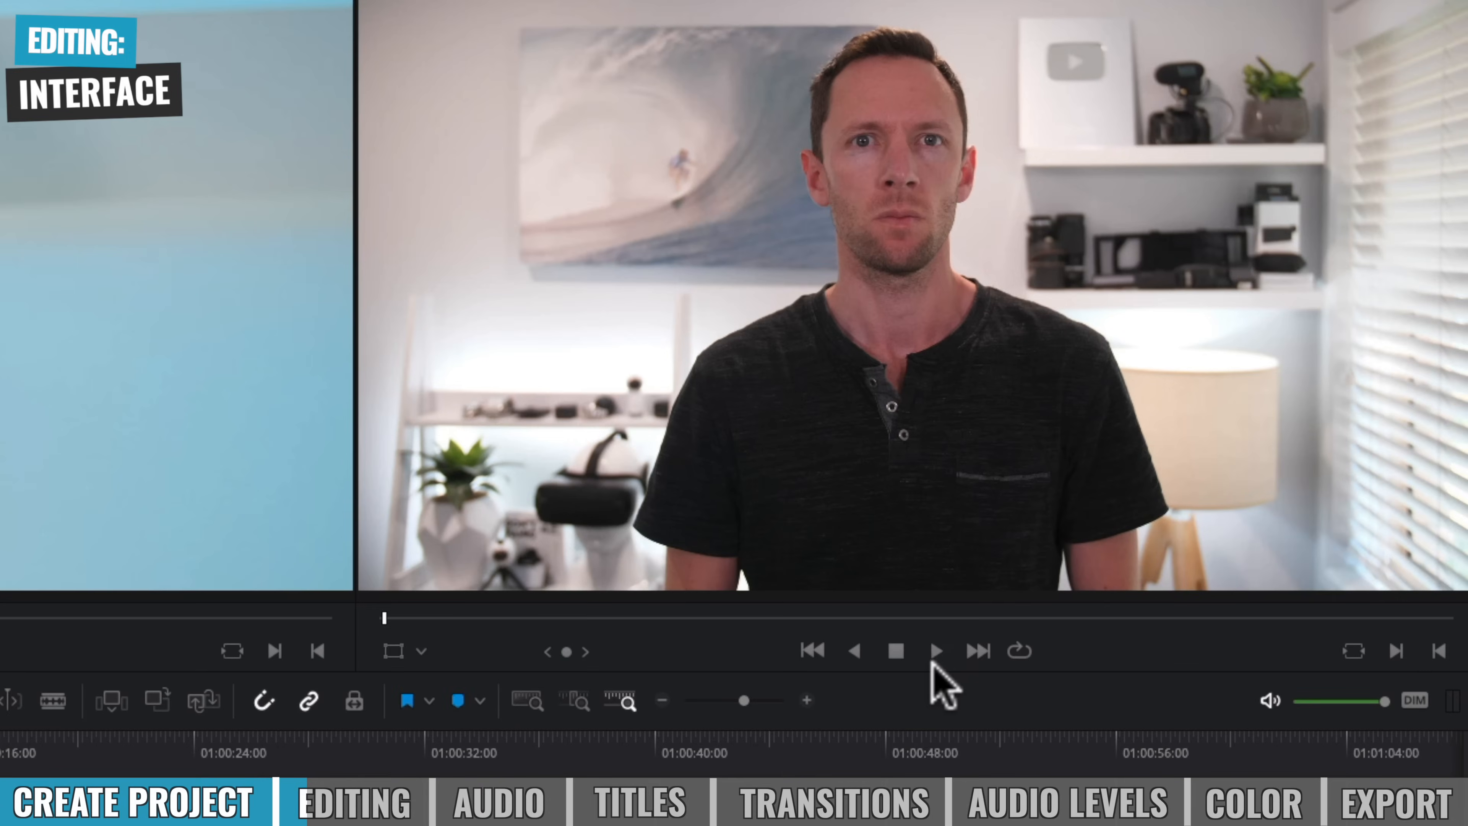
left_click(935, 652)
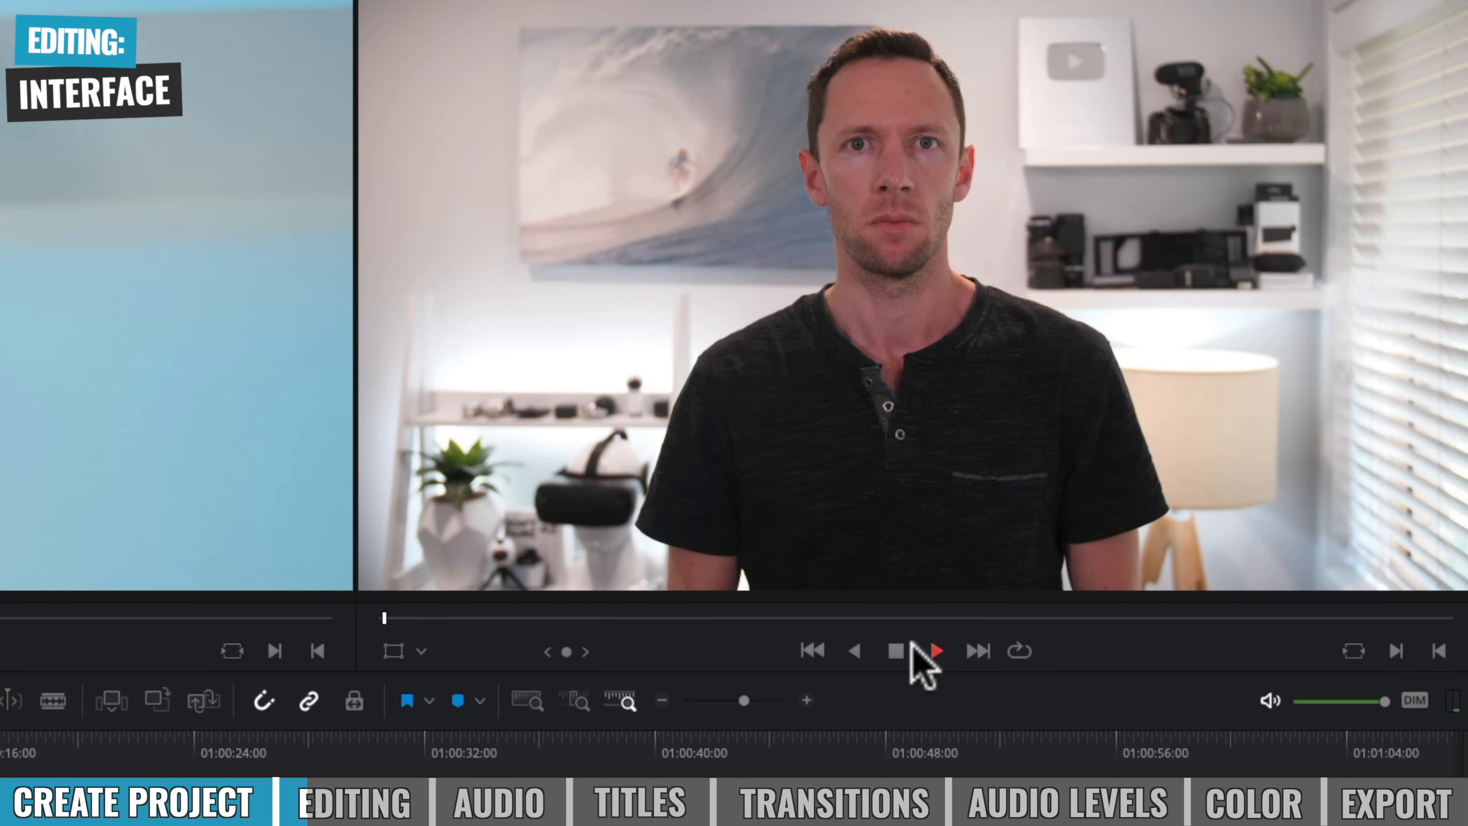
left_click(899, 648)
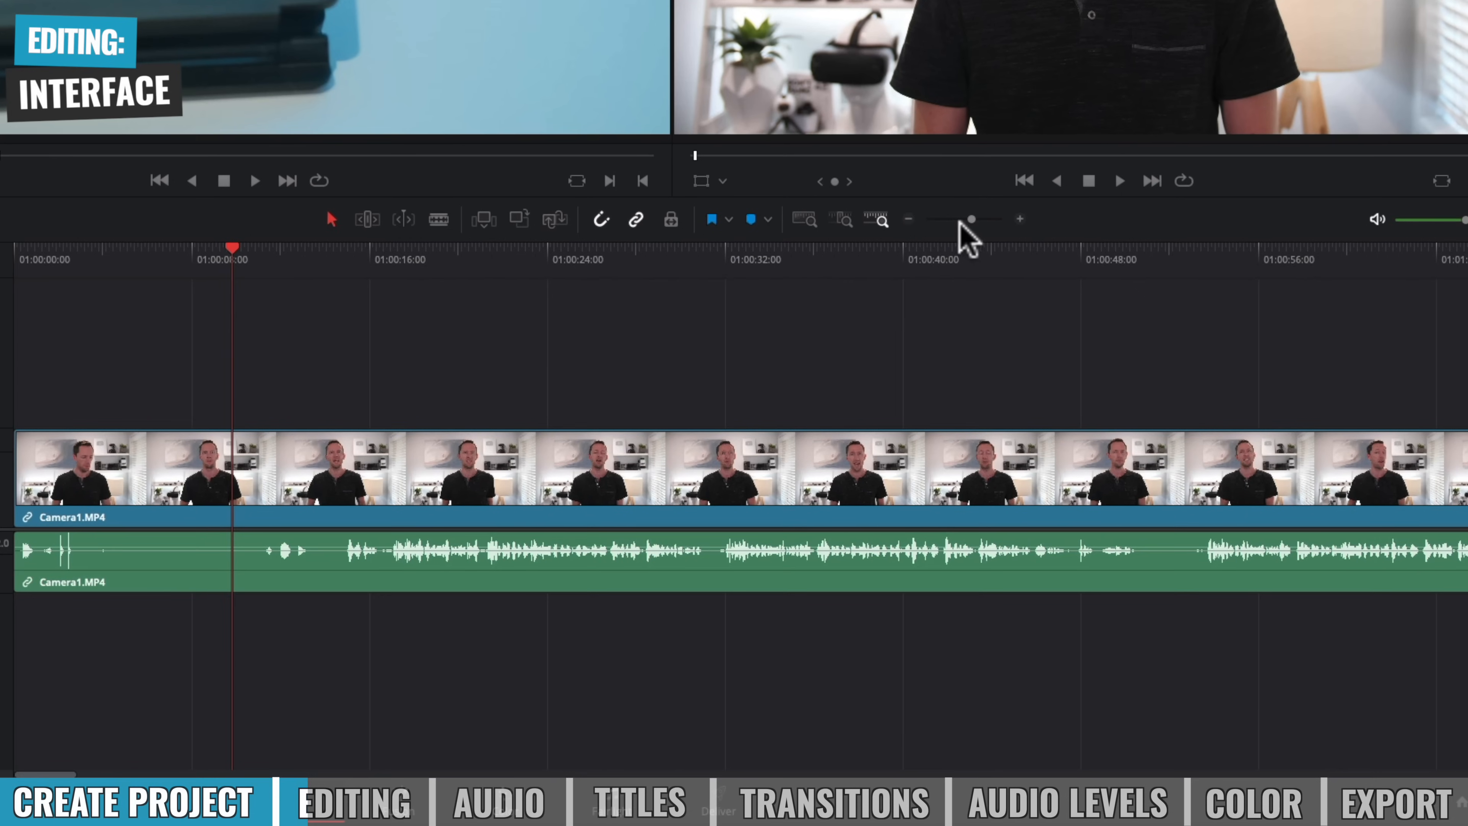
Try the custom and detail zoom on the timeline and fit the whole Camera1.MP4 clip with full extent zoom.
mouse_move(969, 220)
left_mouse_down()
mouse_move(930, 219)
mouse_move(985, 220)
mouse_move(944, 225)
left_mouse_up()
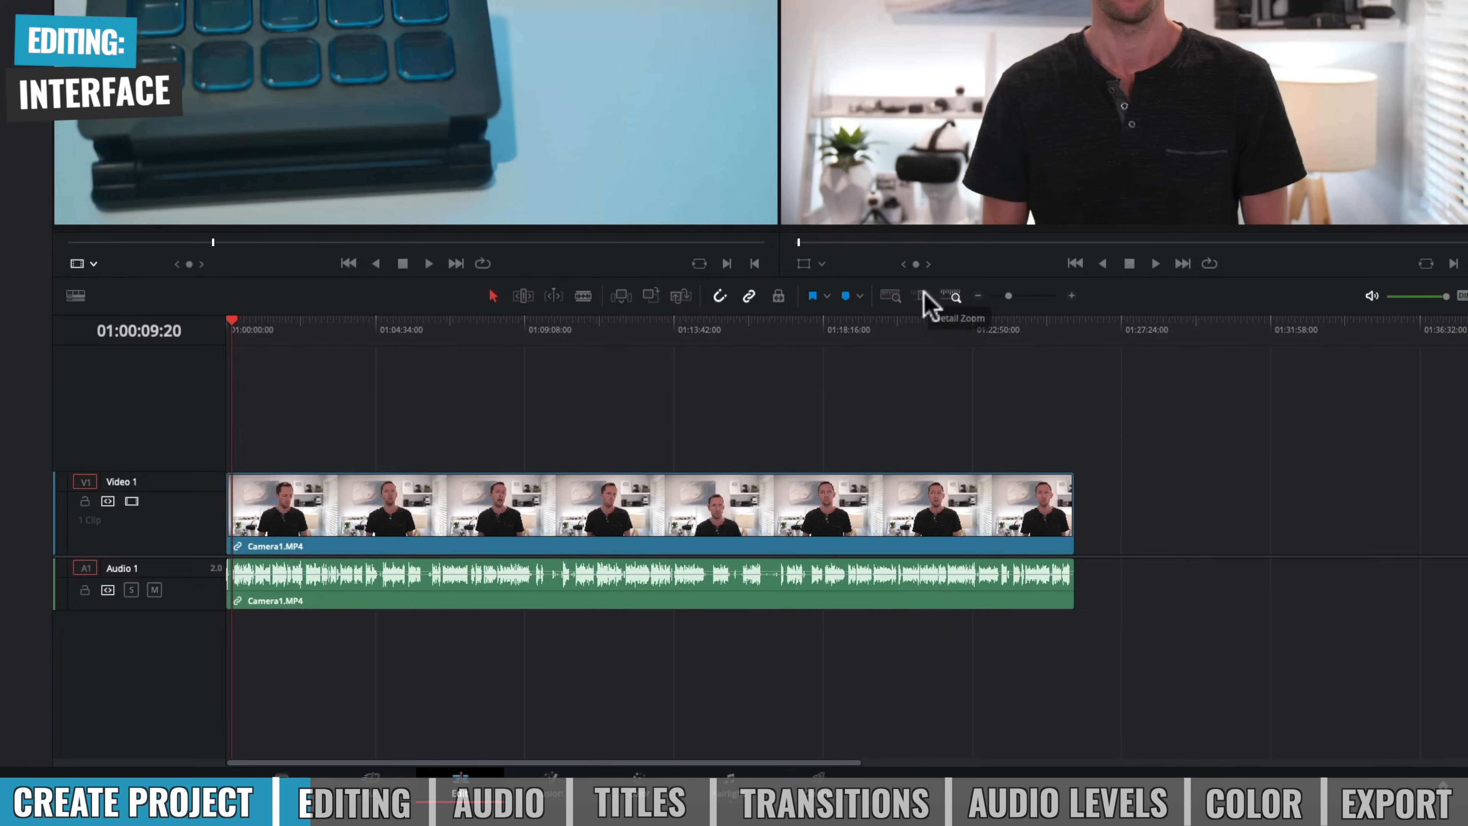
left_click(842, 219)
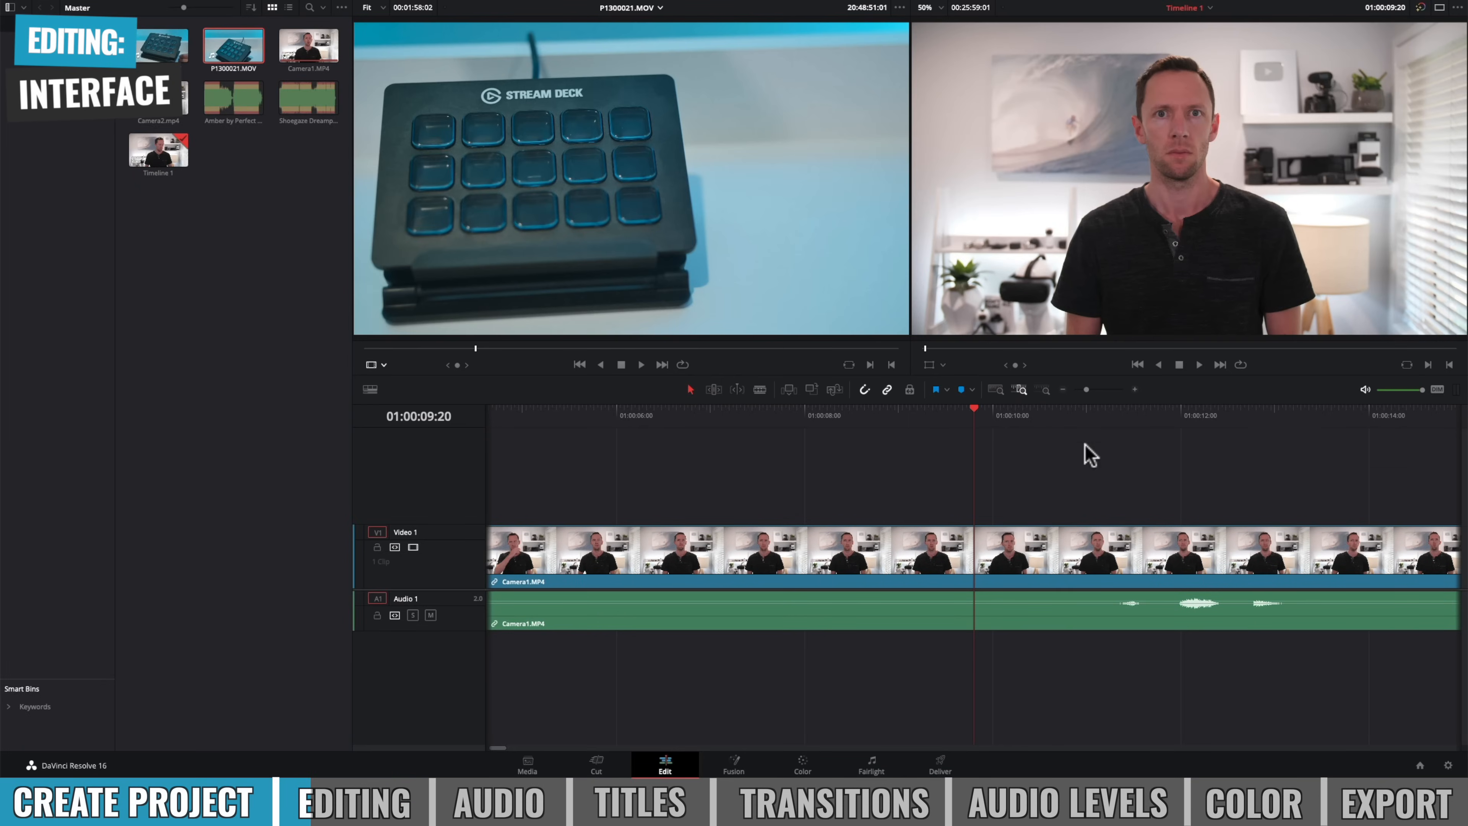
left_click(996, 389)
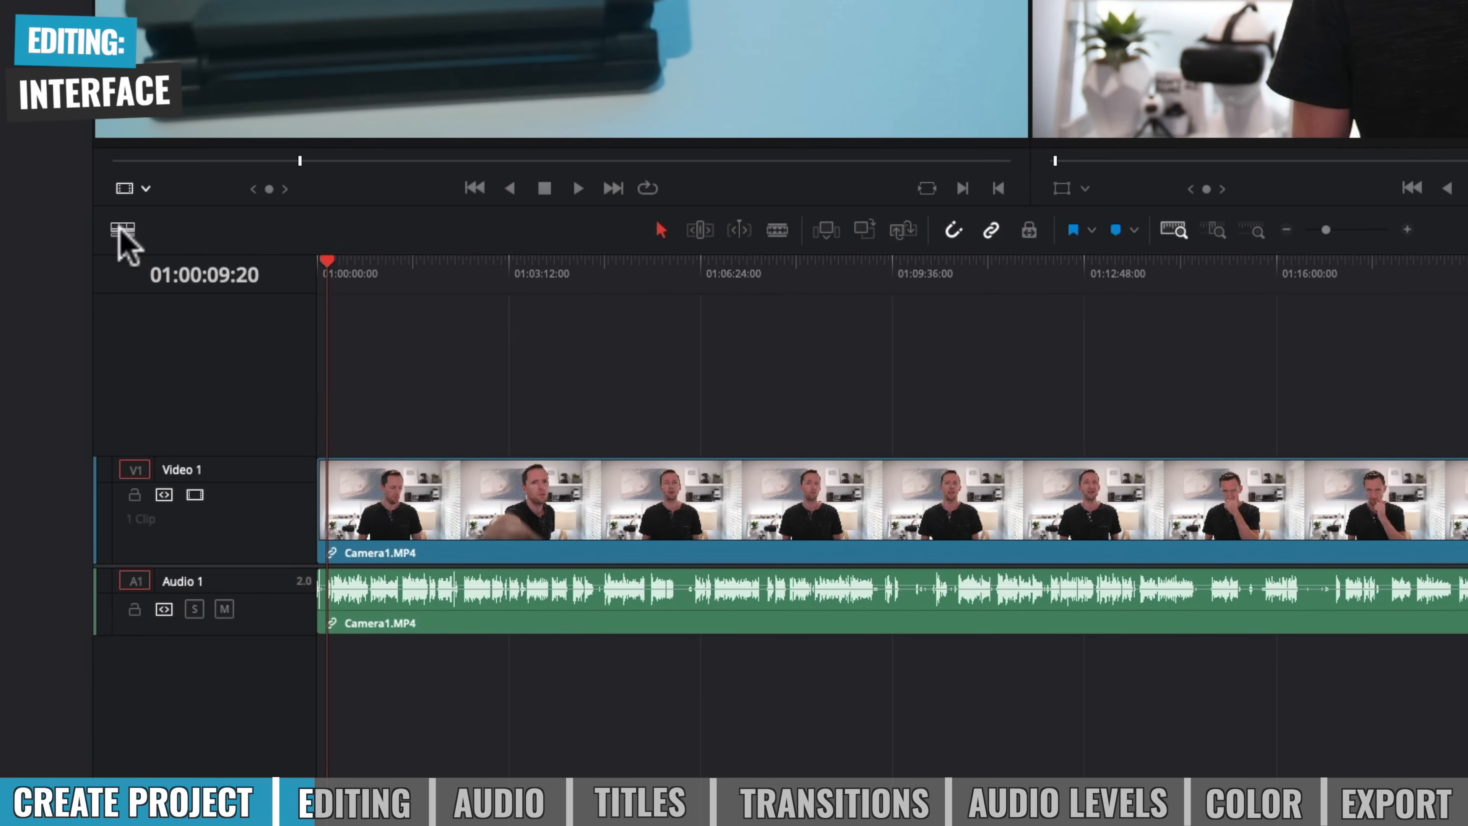
Open the timeline view options and switch the audio waveforms off and on again.
left_click(123, 230)
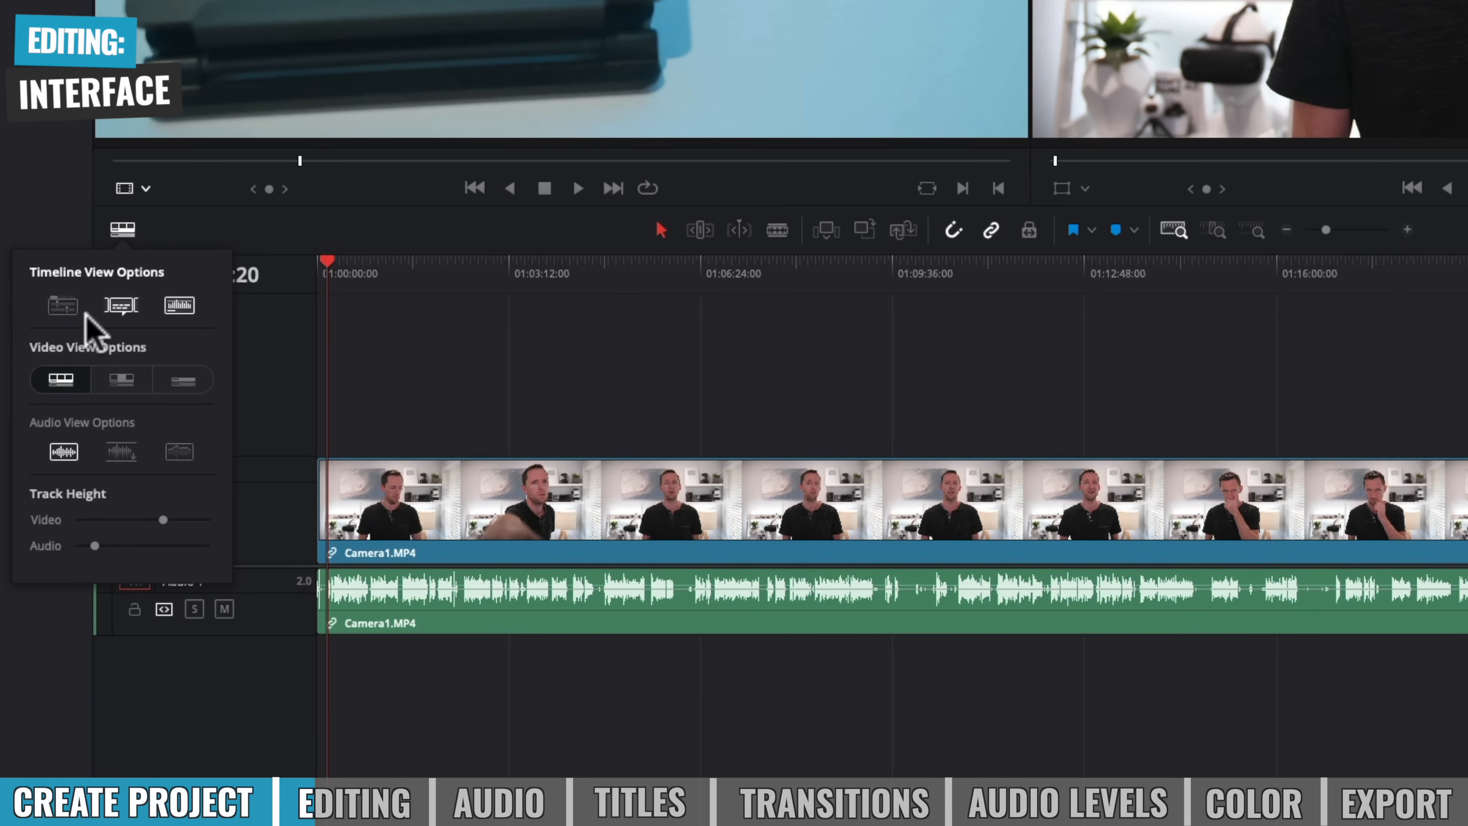
left_click(65, 310)
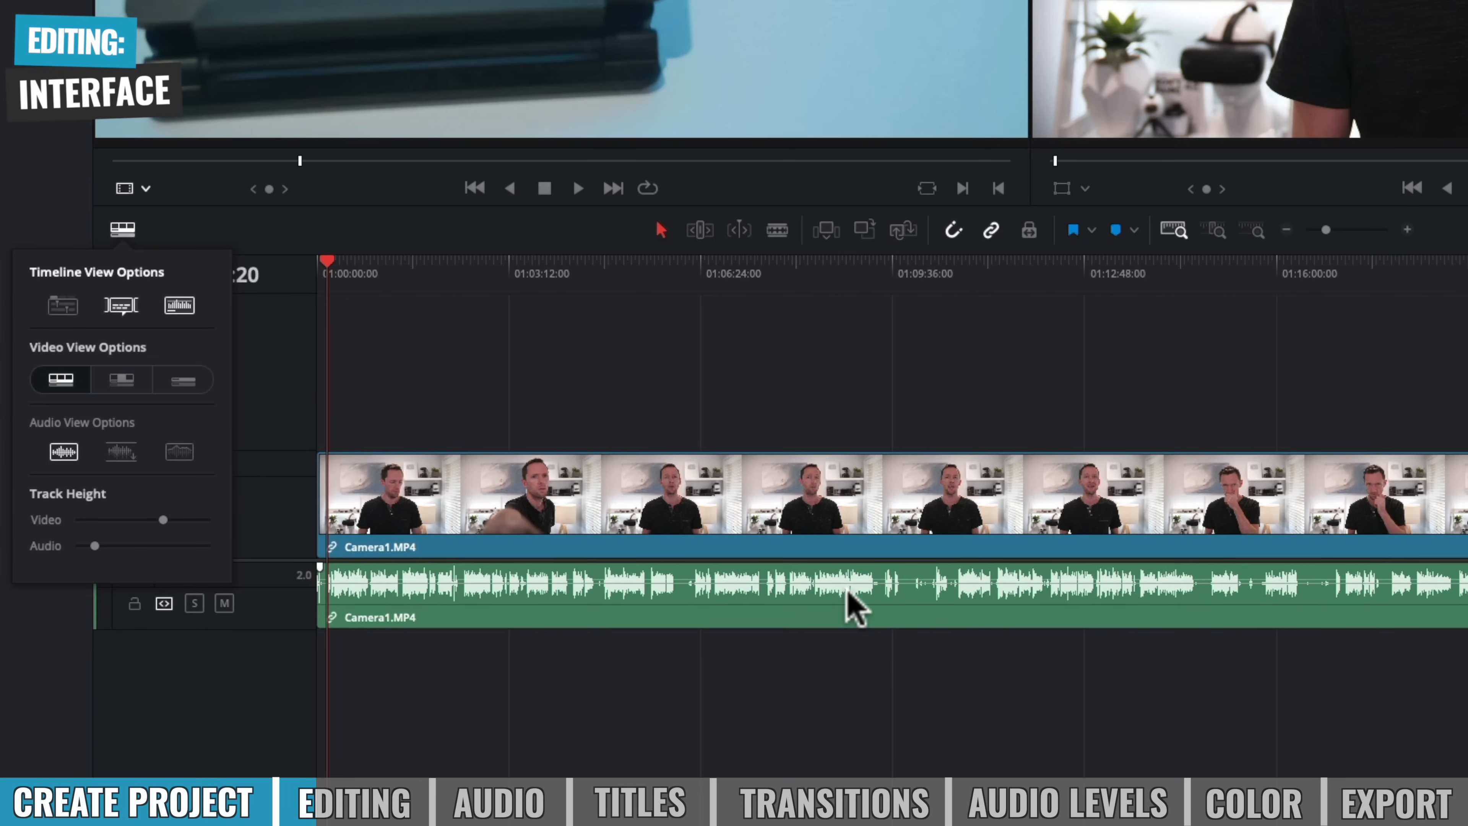
left_click(177, 306)
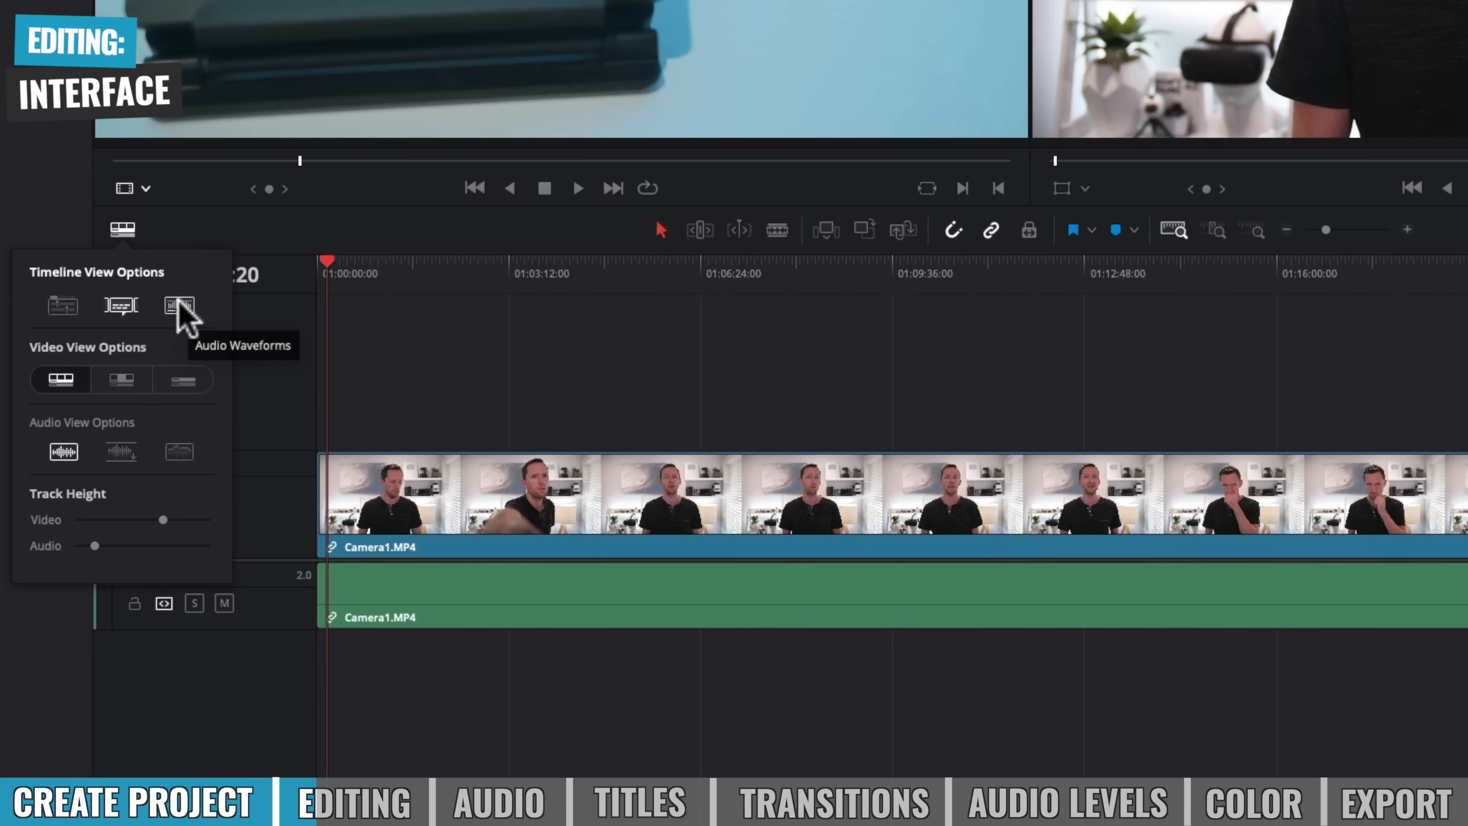
left_click(182, 303)
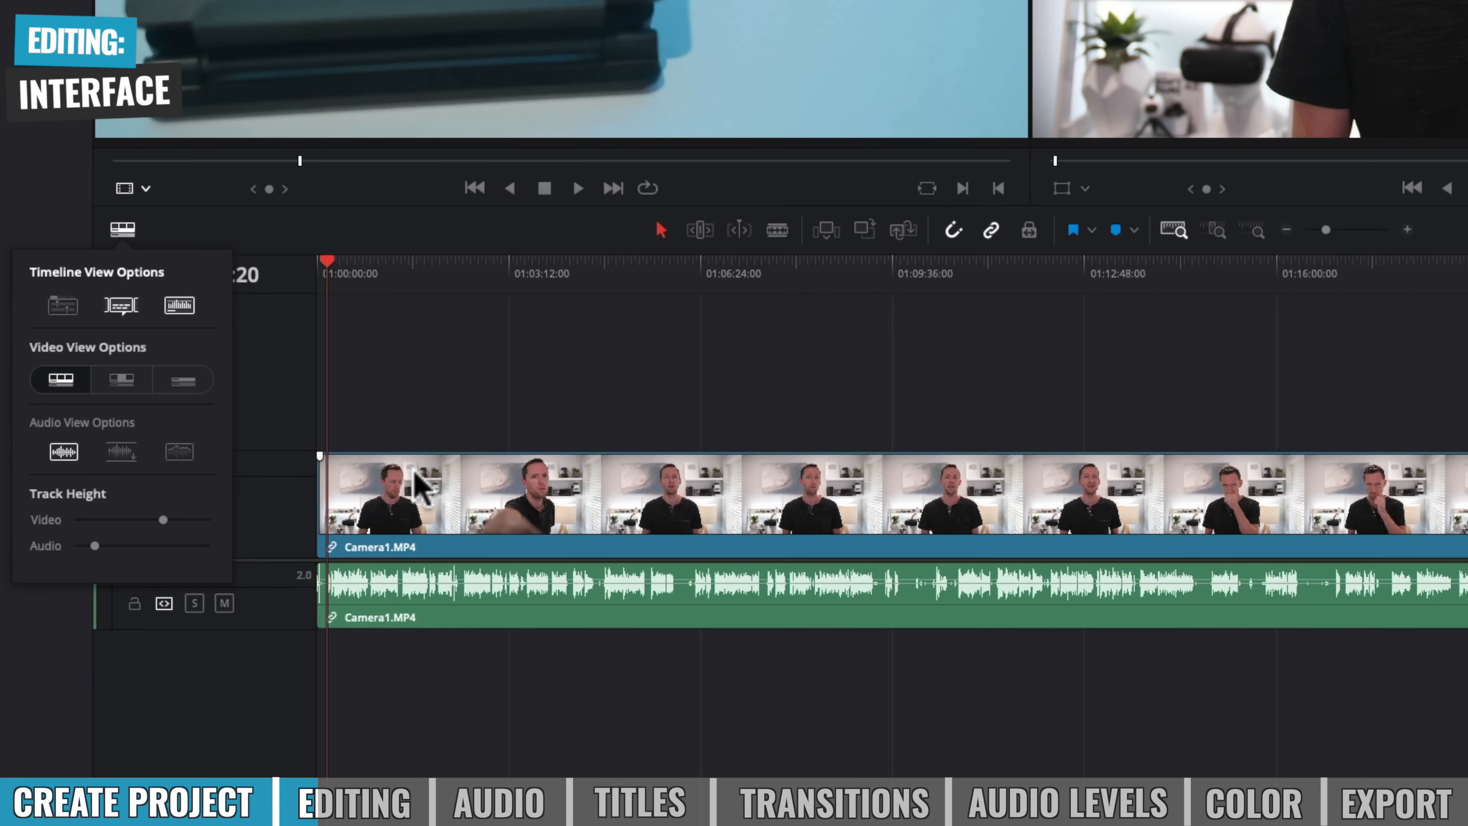
Try the thumbnail and simple video views on the timeline and return to the filmstrip view.
left_click(109, 379)
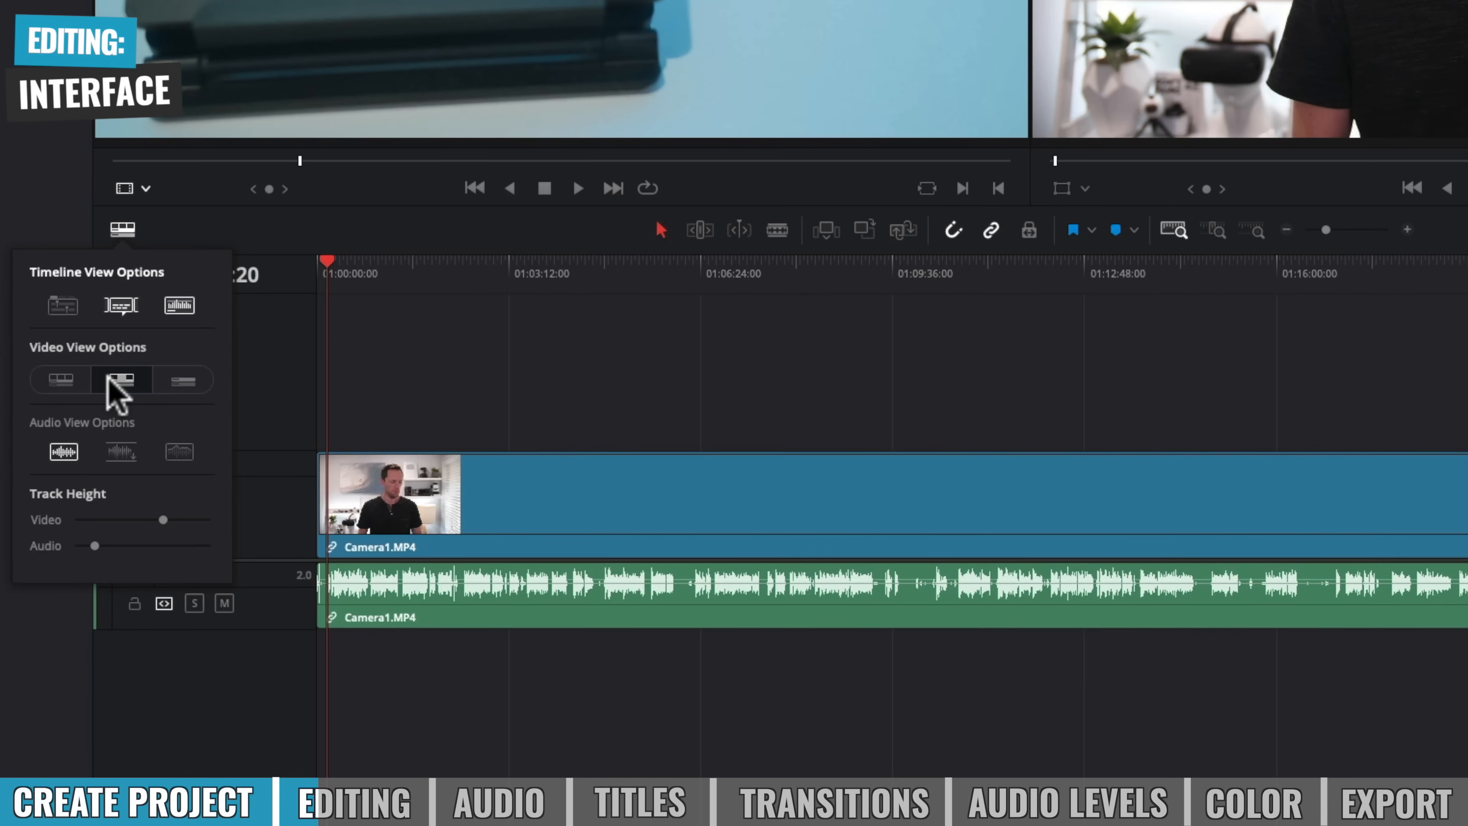
left_click(199, 379)
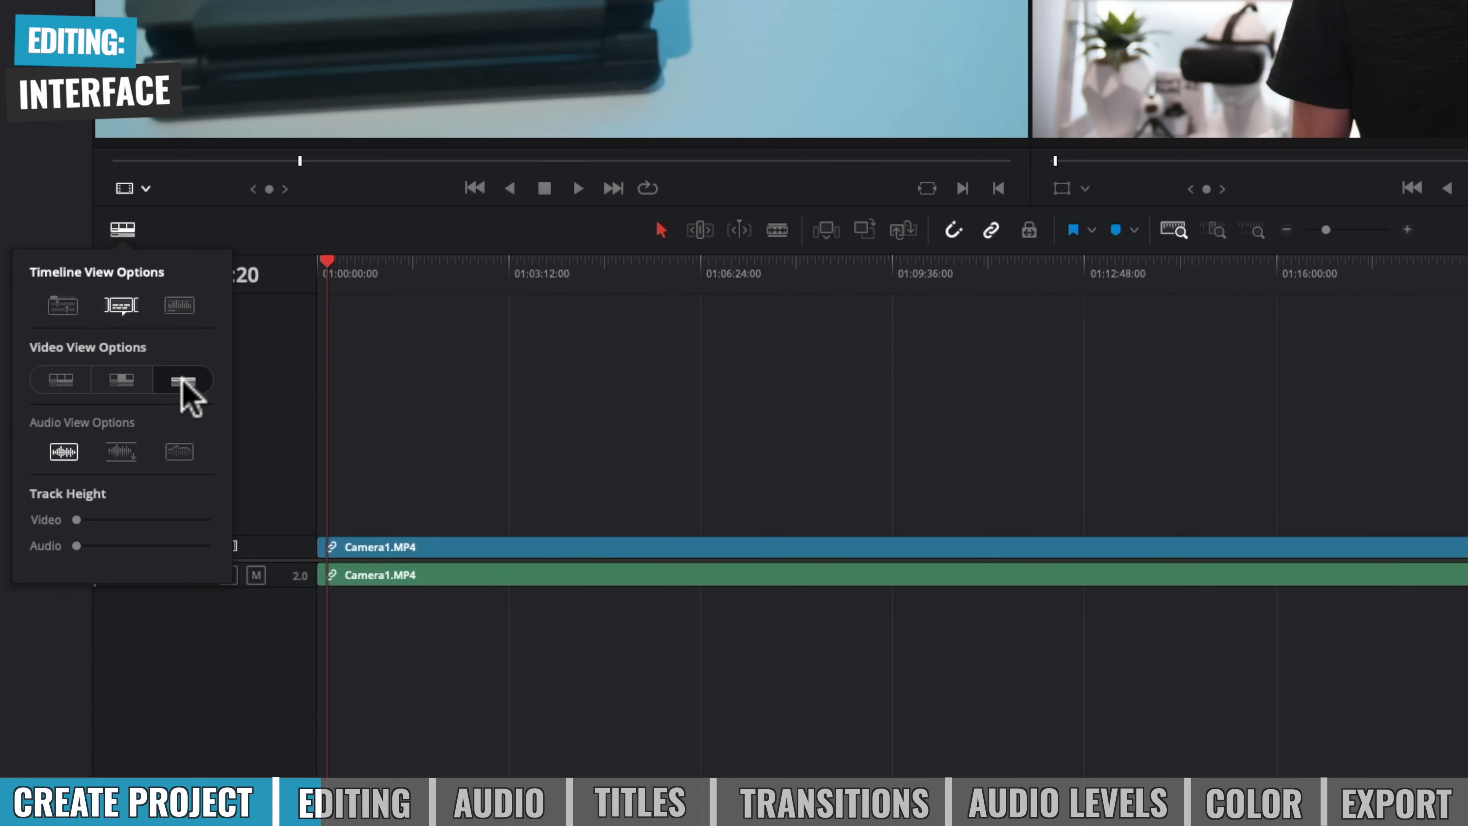
left_click(60, 380)
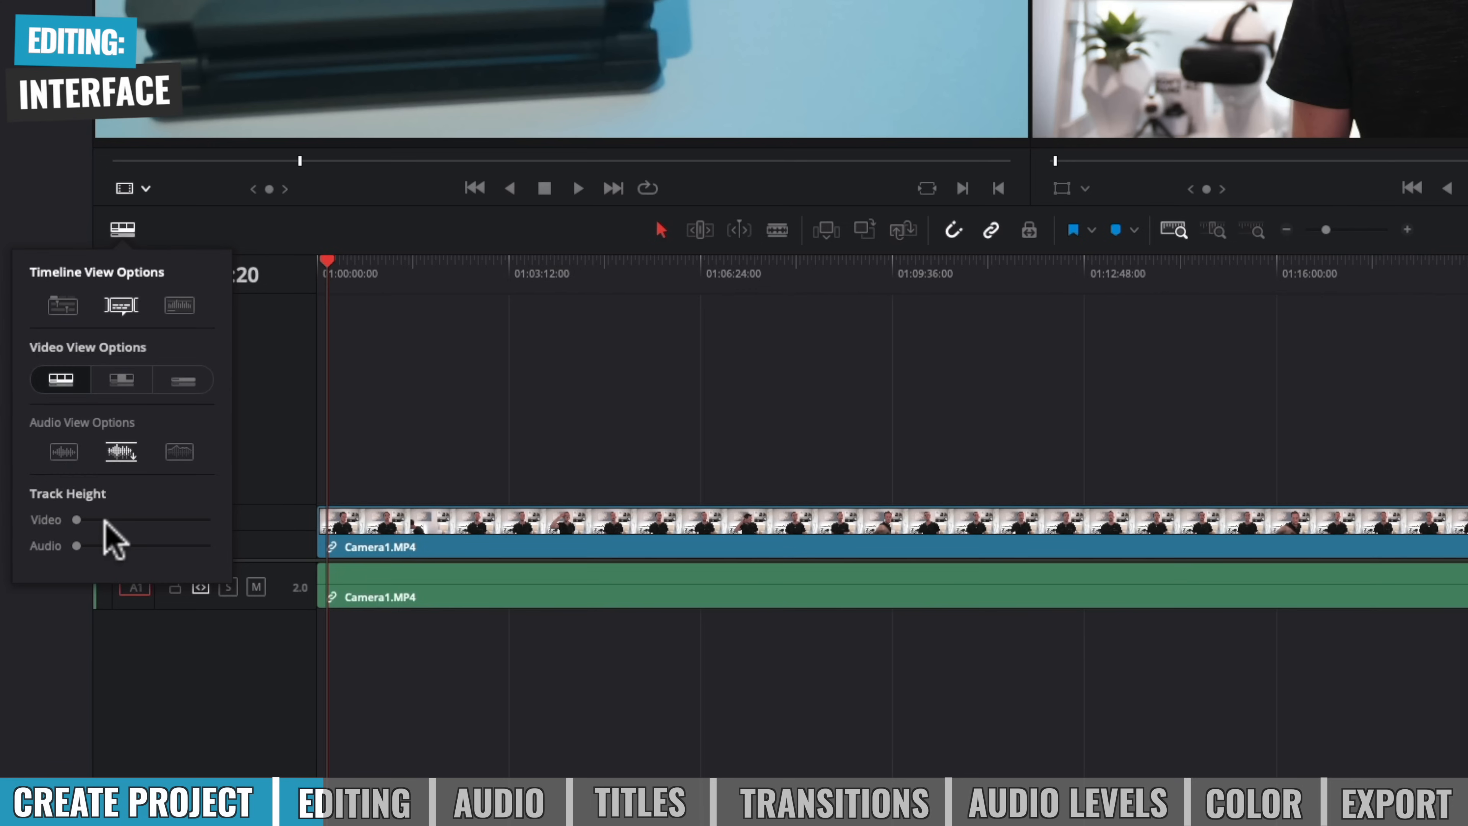
Enlarge the video and audio track heights and show centred audio waveforms on the timeline.
left_click_drag(75, 517, 125, 519)
left_click(179, 305)
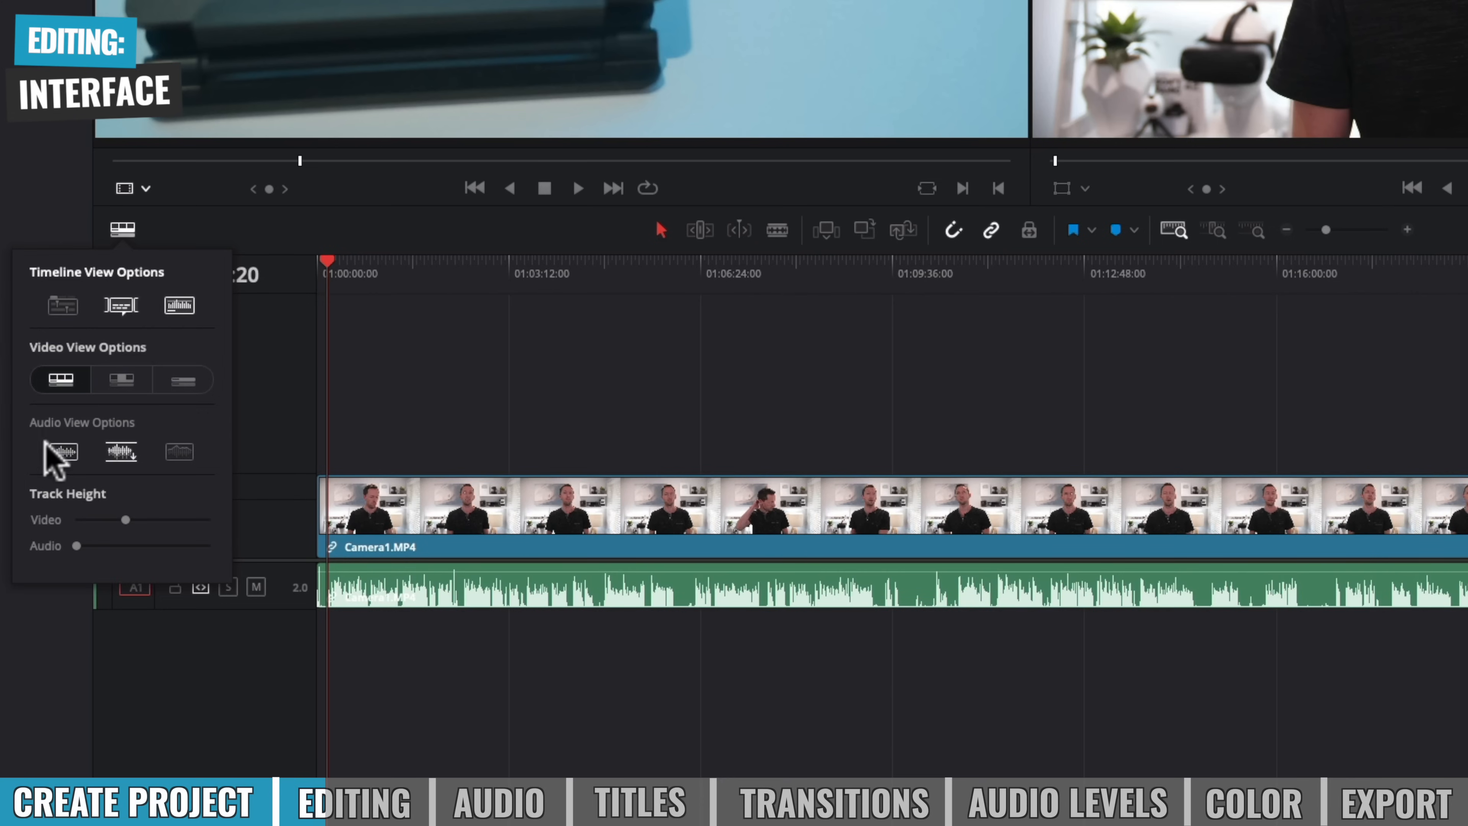
left_click(63, 451)
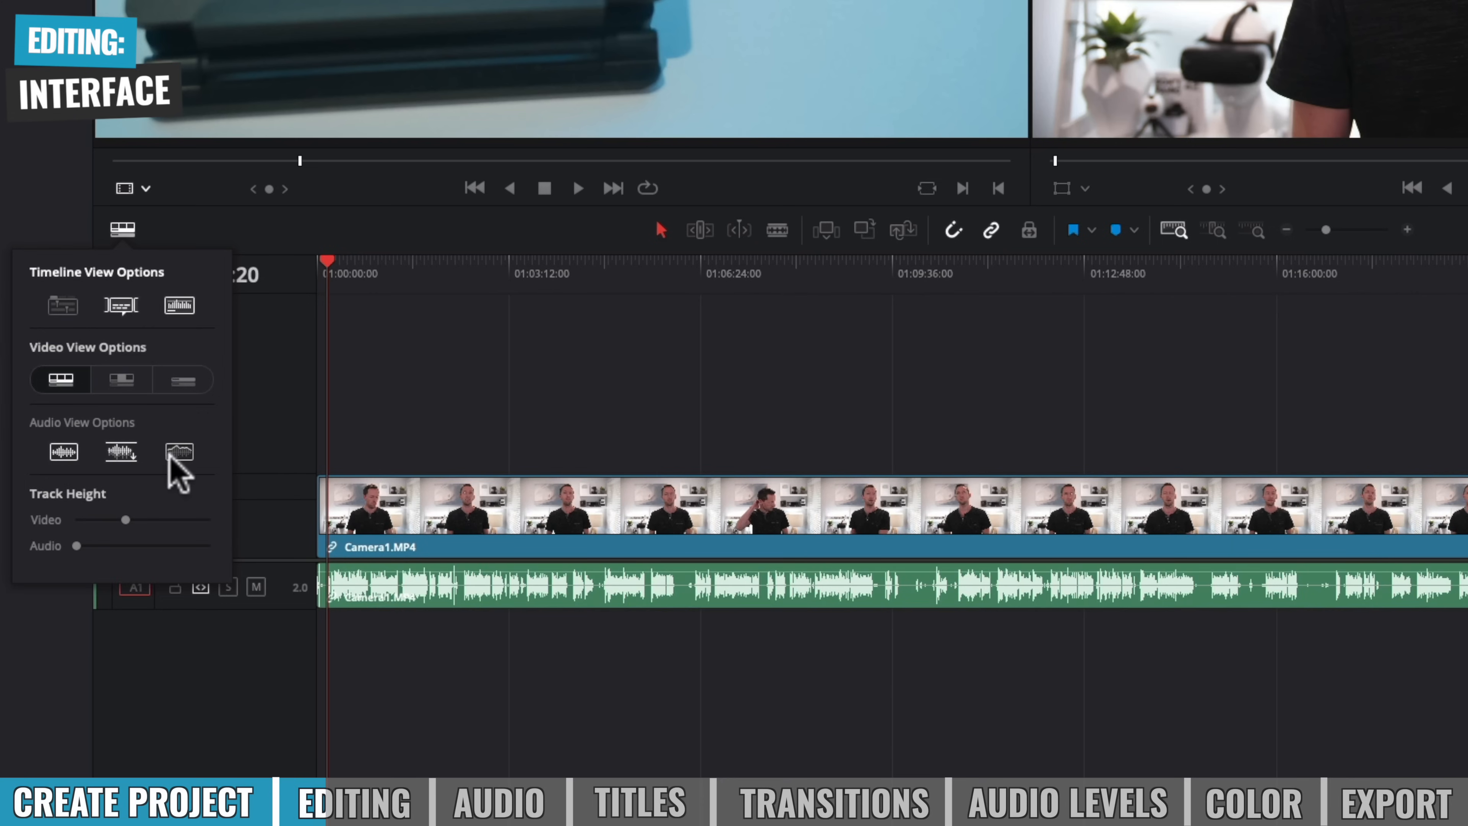
left_click_drag(77, 545, 126, 545)
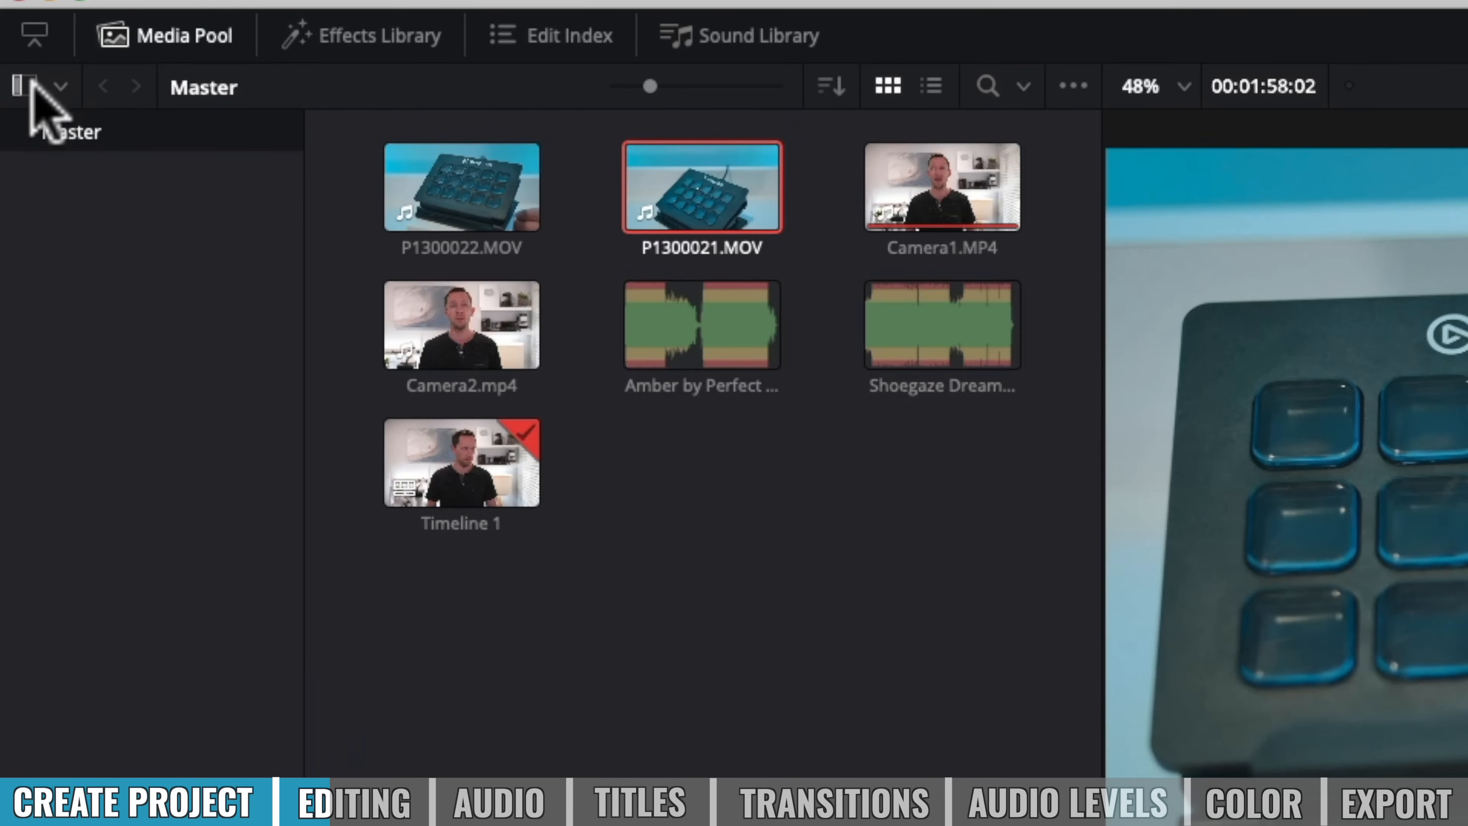
Hide the bin list and narrow the media pool to give the viewers and timeline more room.
left_click(23, 86)
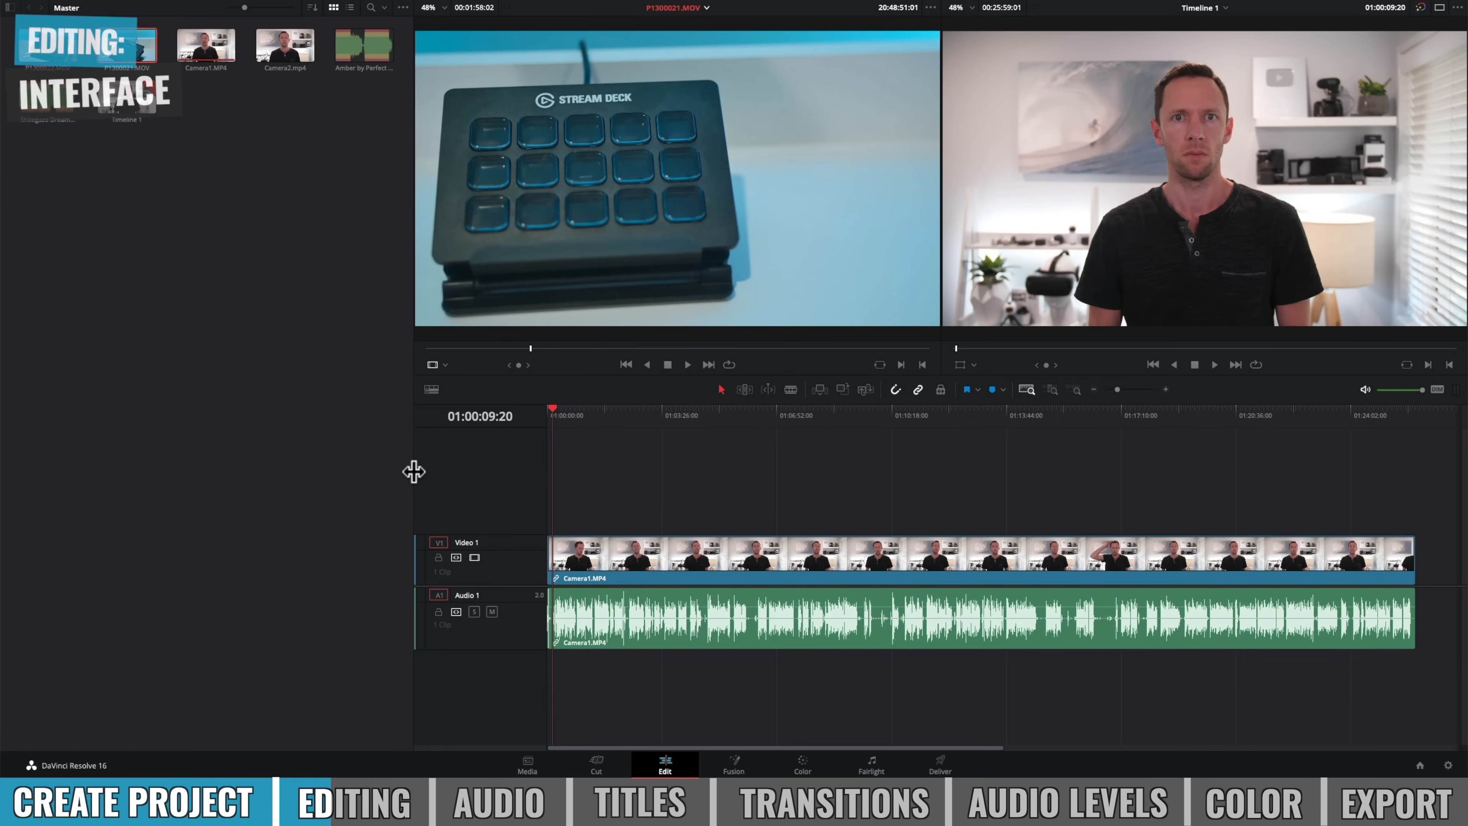
left_click_drag(414, 471, 196, 511)
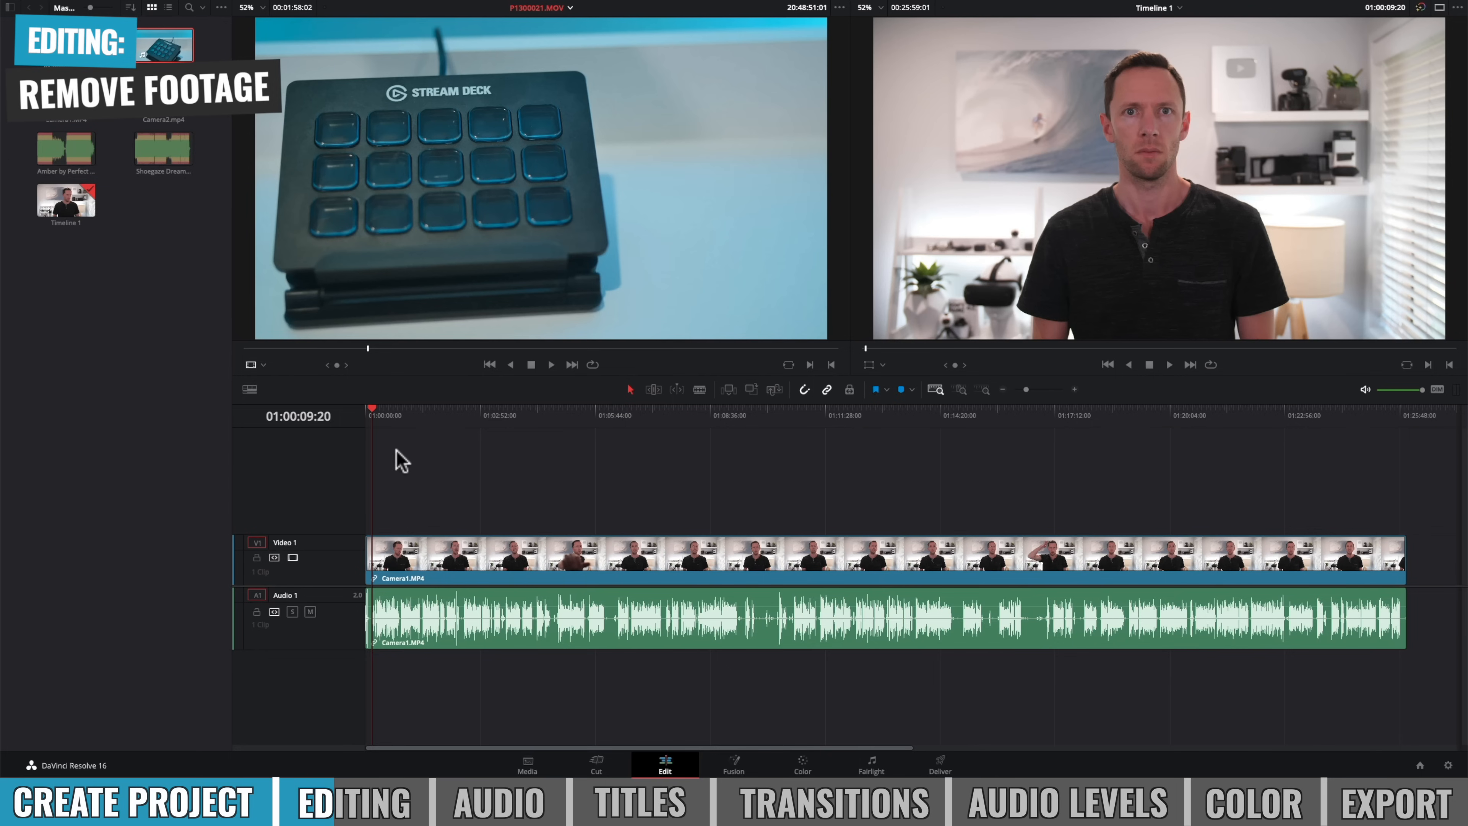
Play to the start of the speech, trim the beginning of Camera1.MP4 to 01:00:14:20, and delete the empty gap before it.
left_click_drag(1027, 390, 1042, 390)
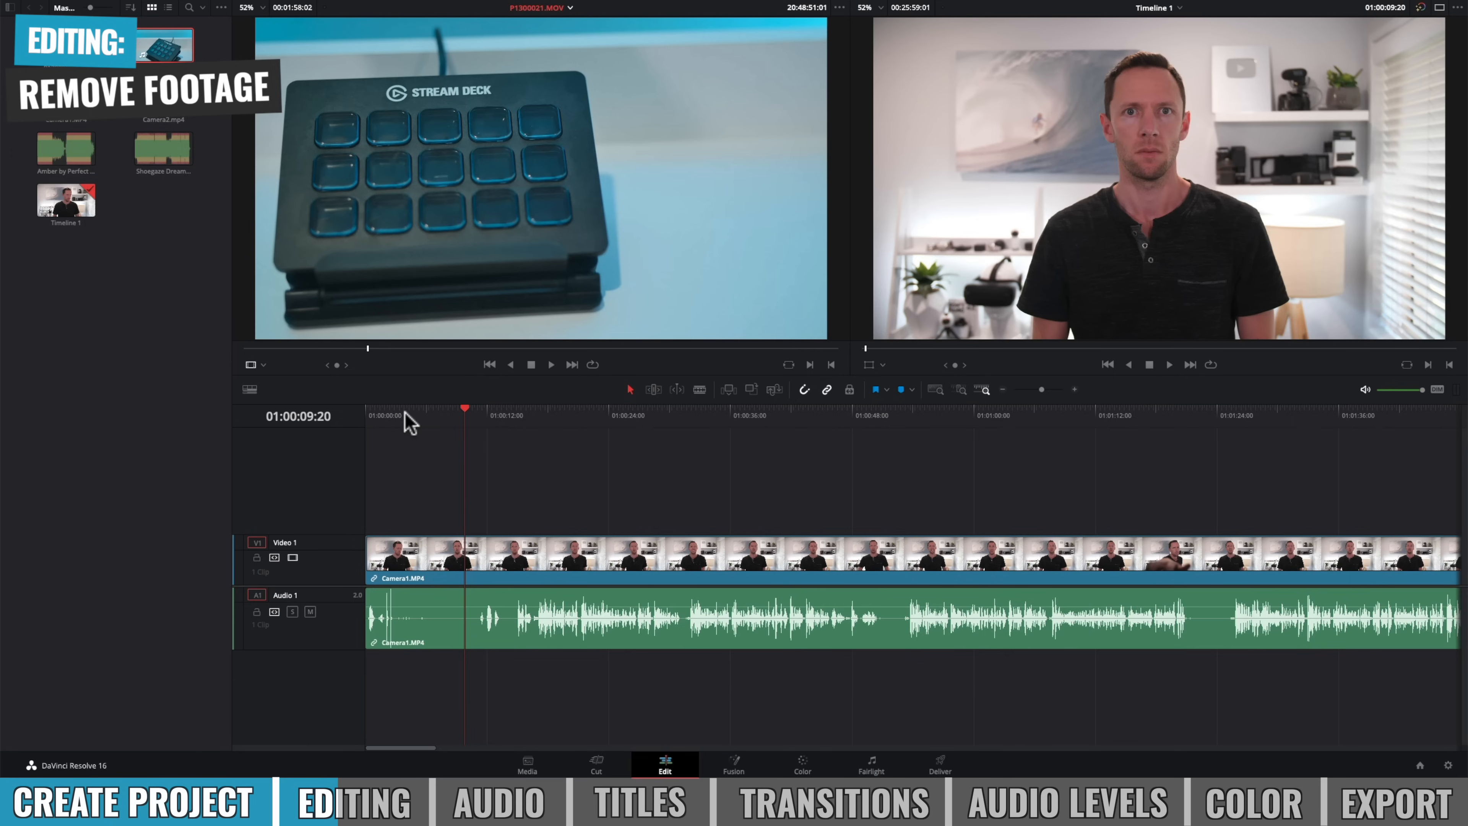
left_click(445, 410)
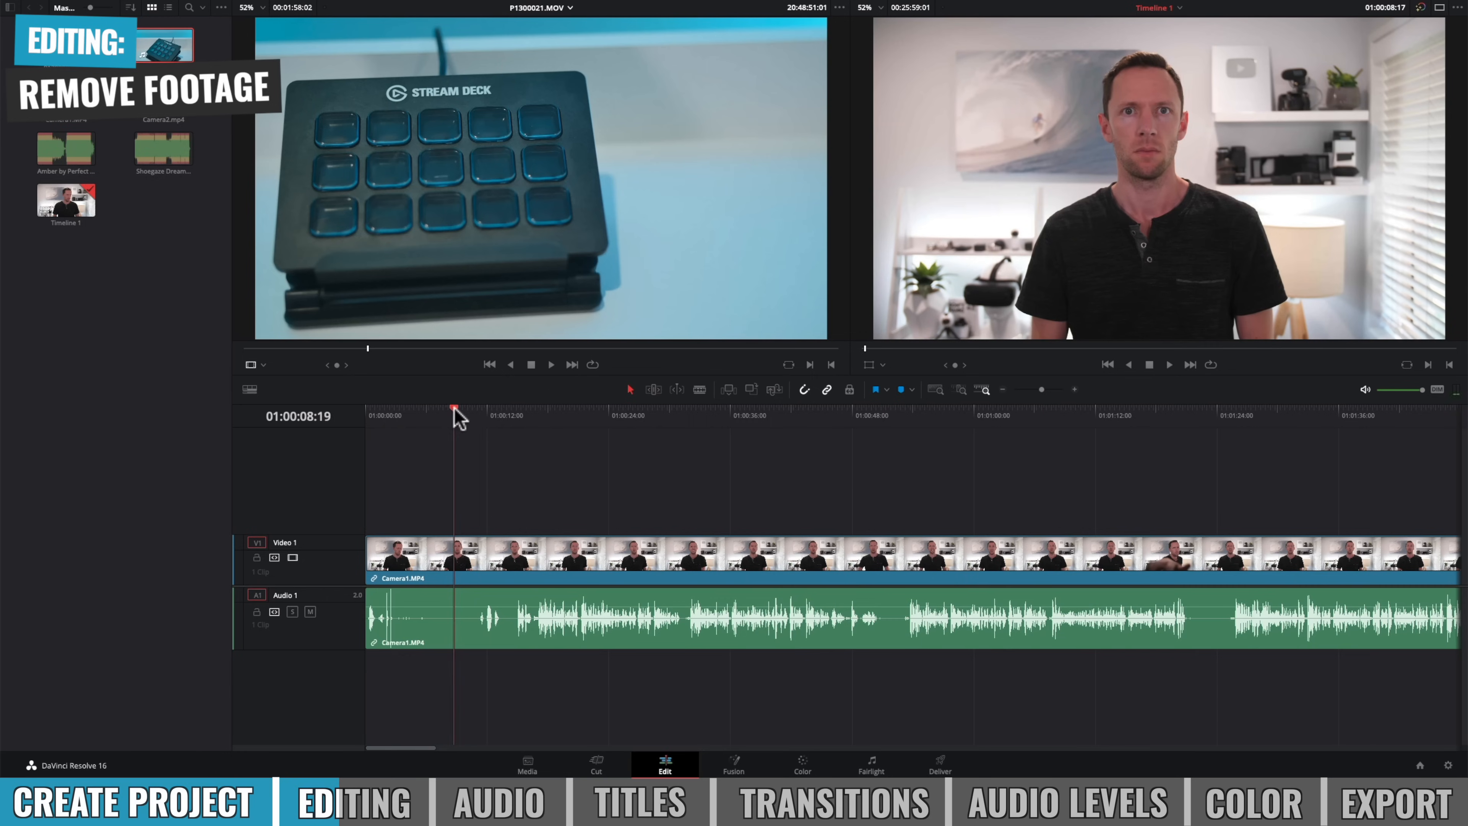
key("space")
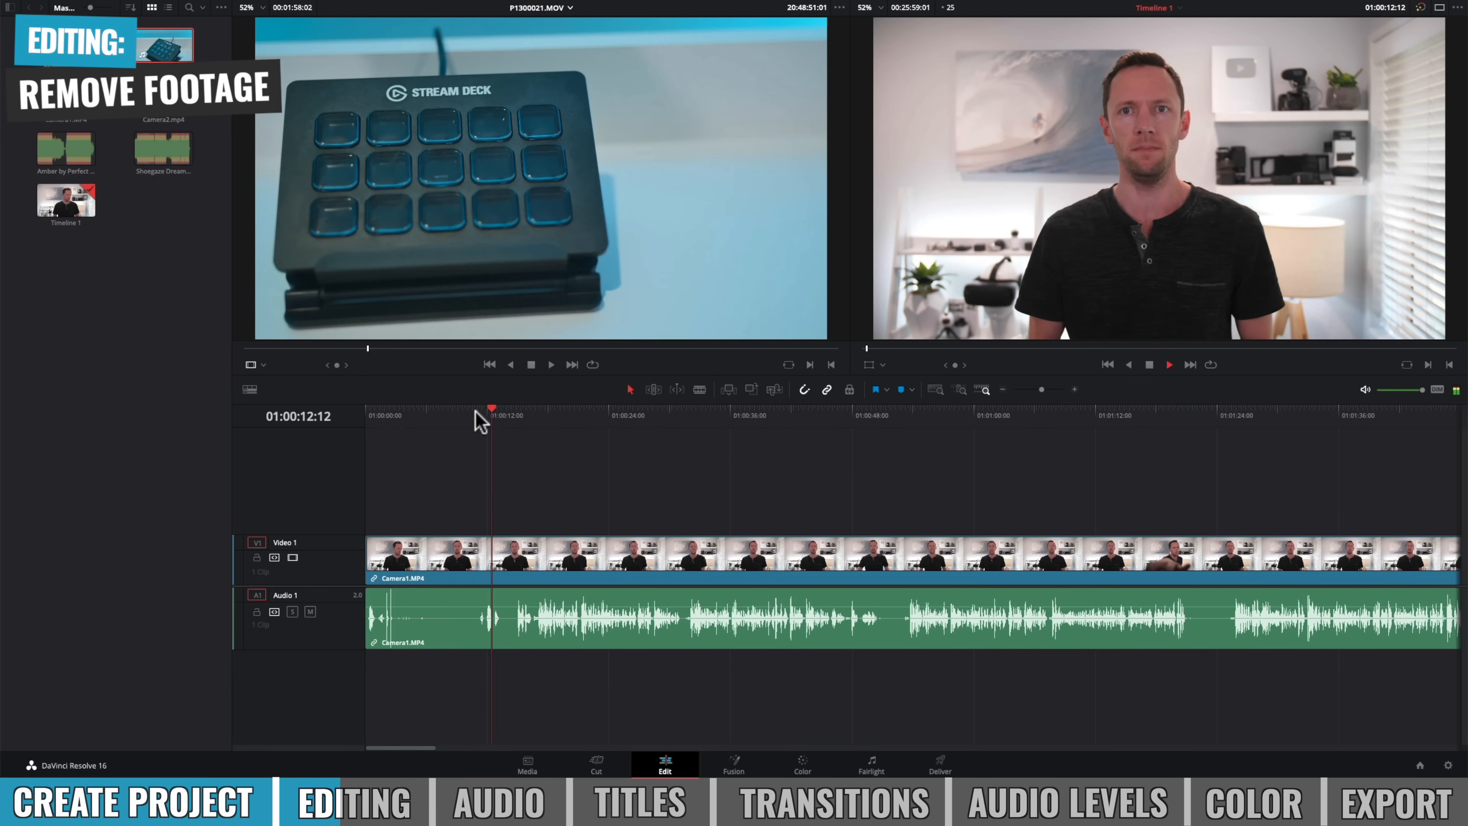
key("space")
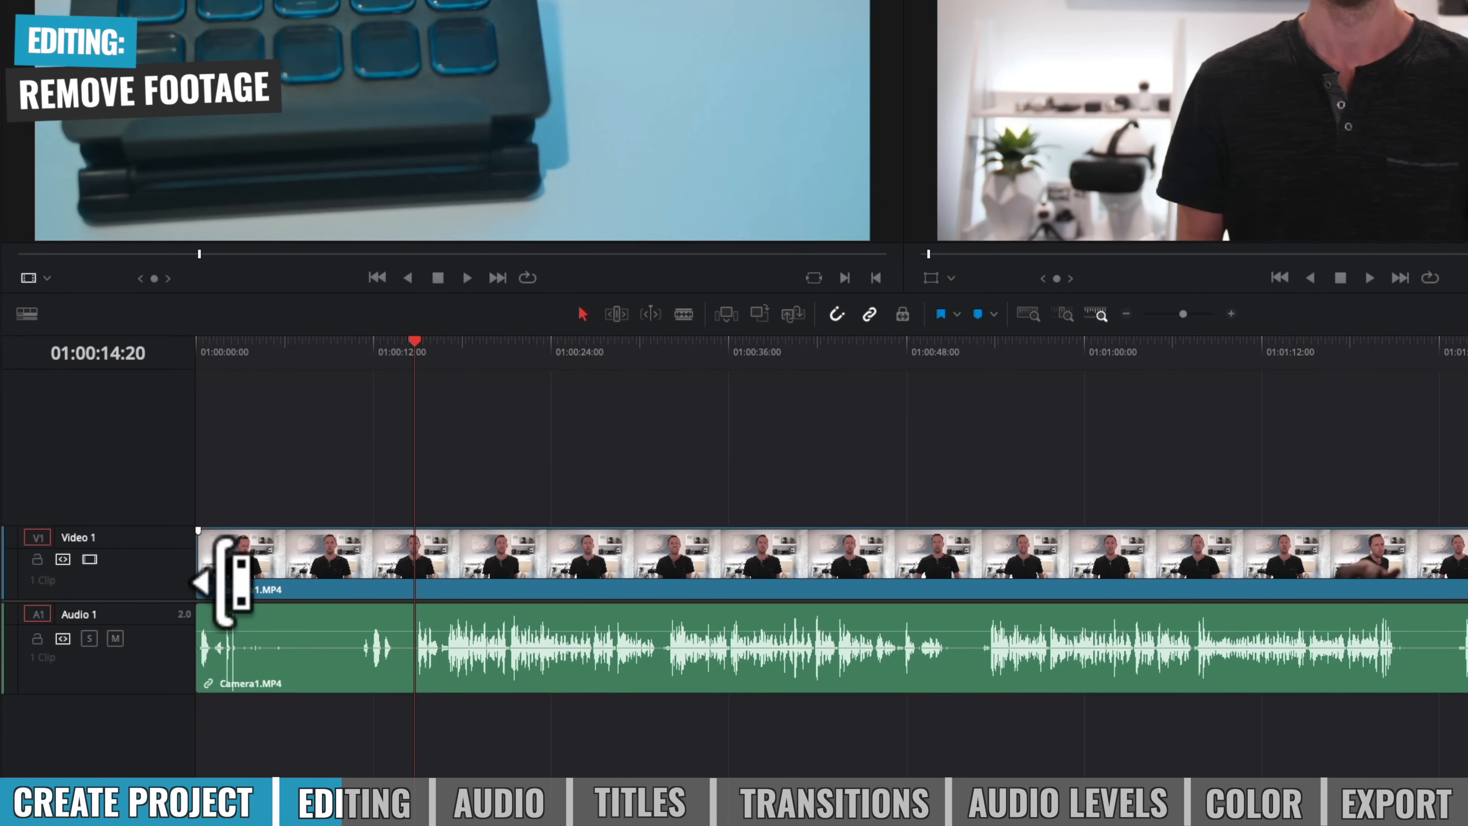
left_click_drag(231, 584, 419, 594)
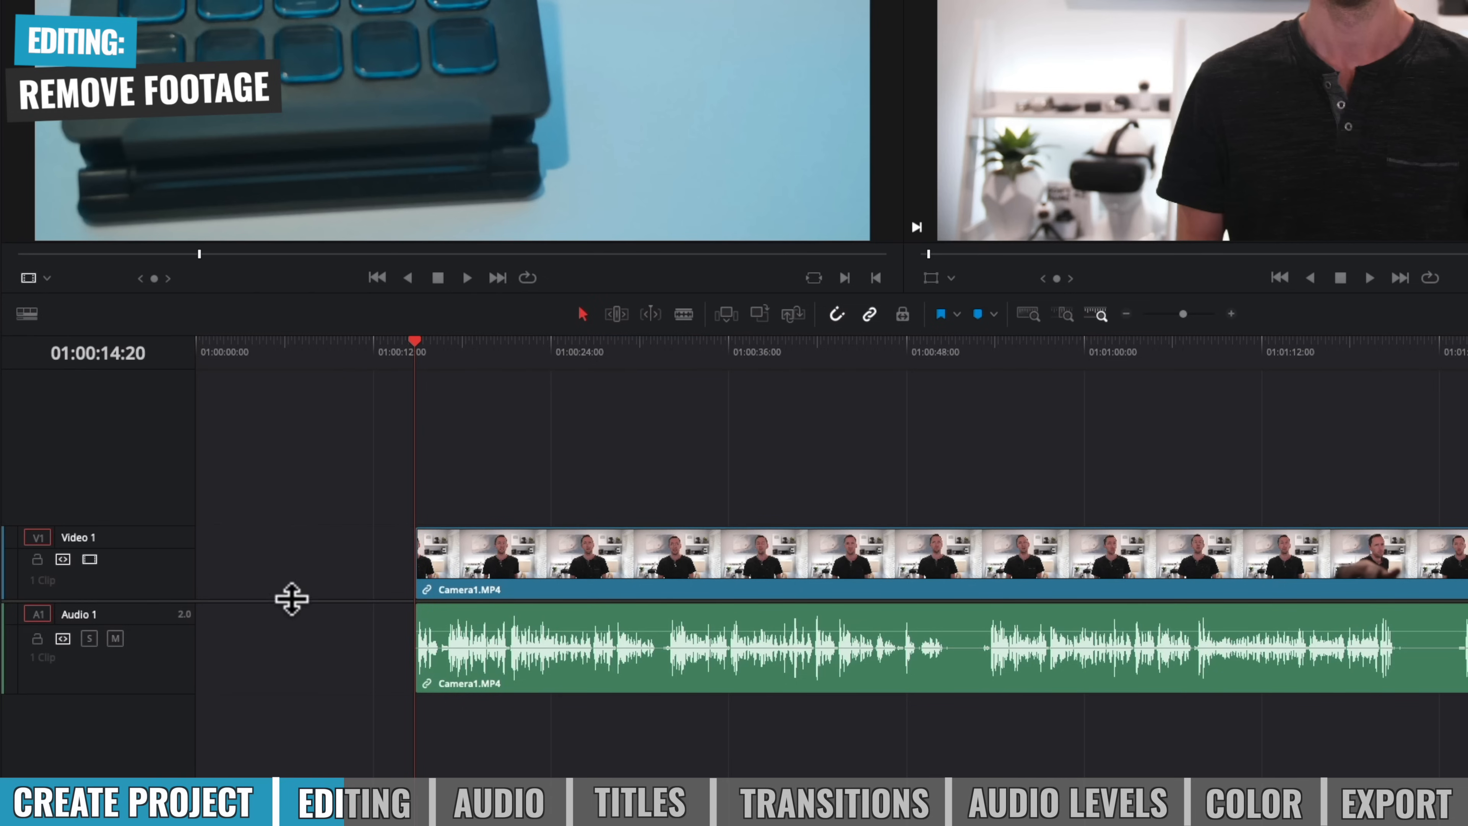
left_click(287, 565)
key("Delete")
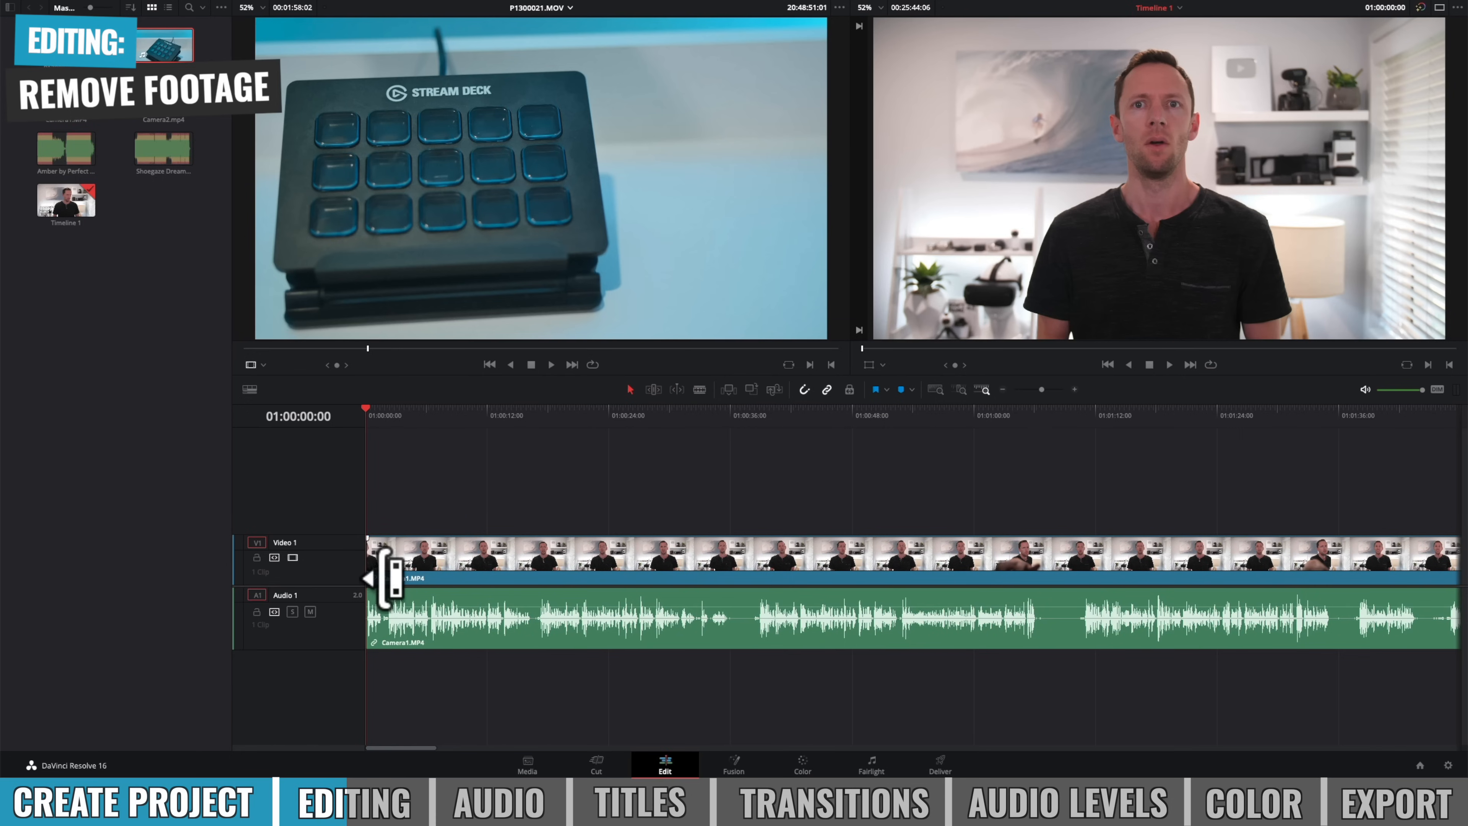
Split the Camera1.MP4 clip with the Blade tool at 01:00:16:20 and at five further pauses around the unwanted sections.
left_click_drag(381, 418, 535, 438)
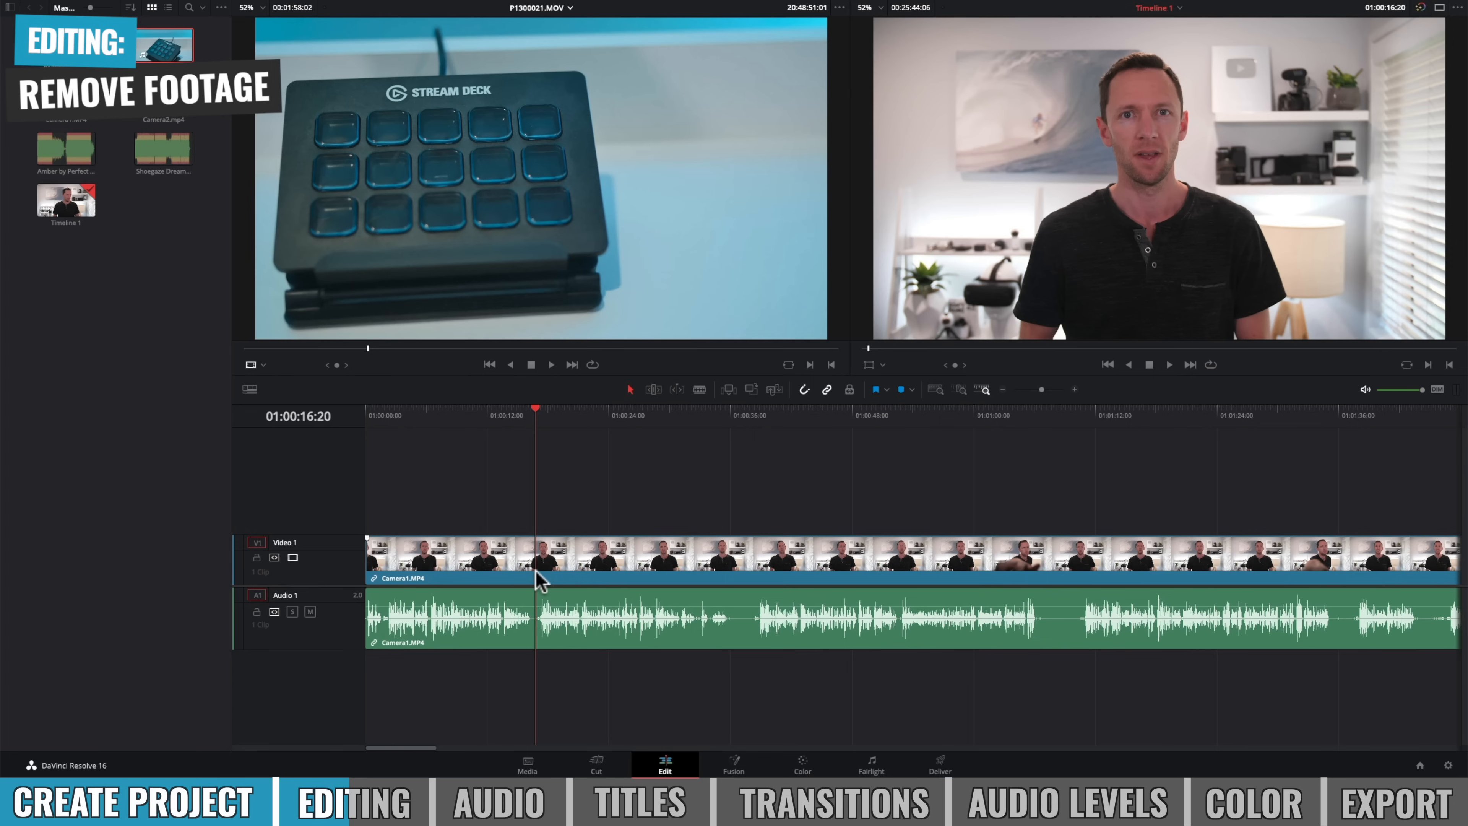
key("b")
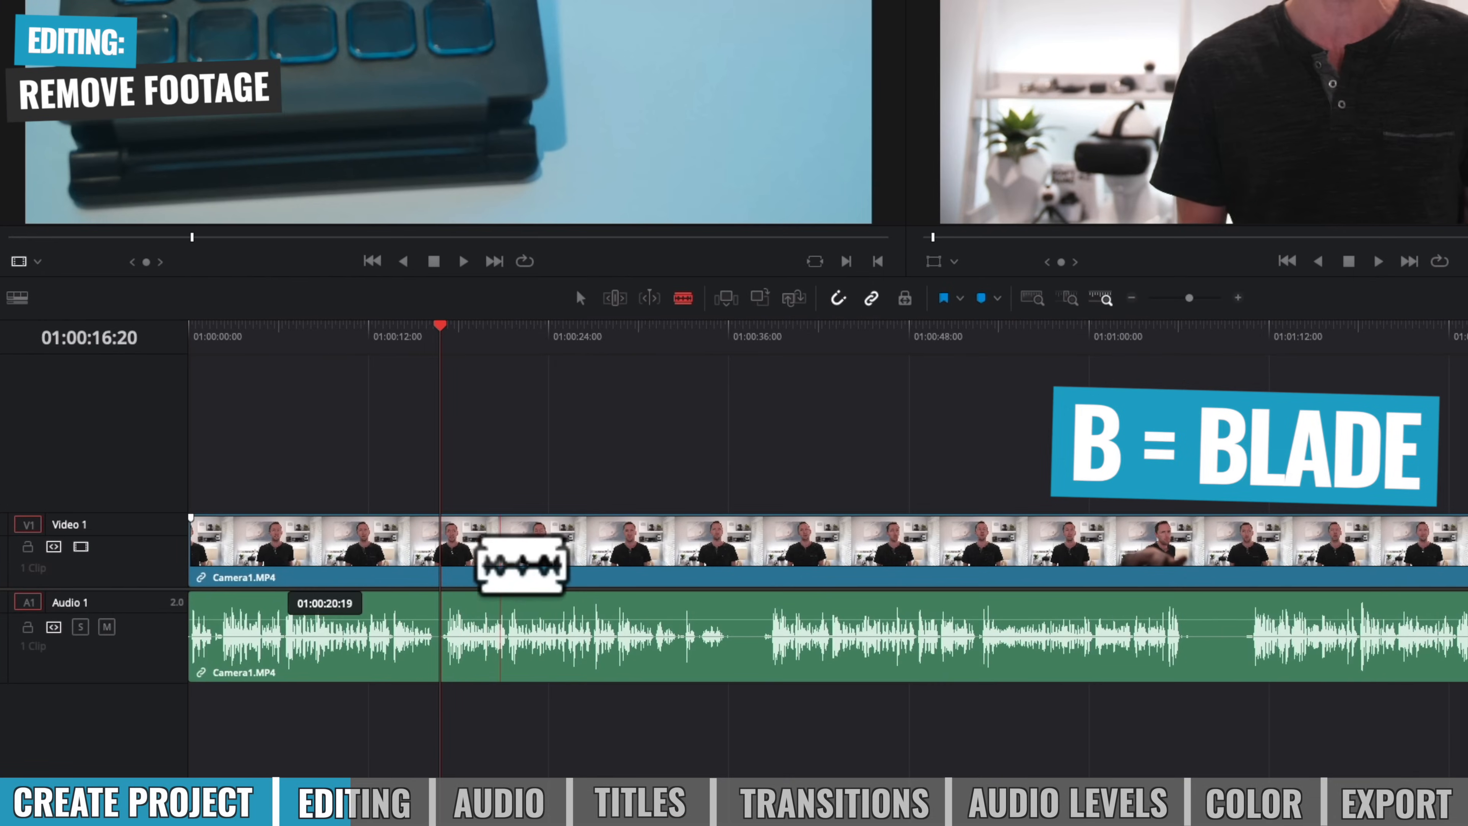
left_click(492, 564)
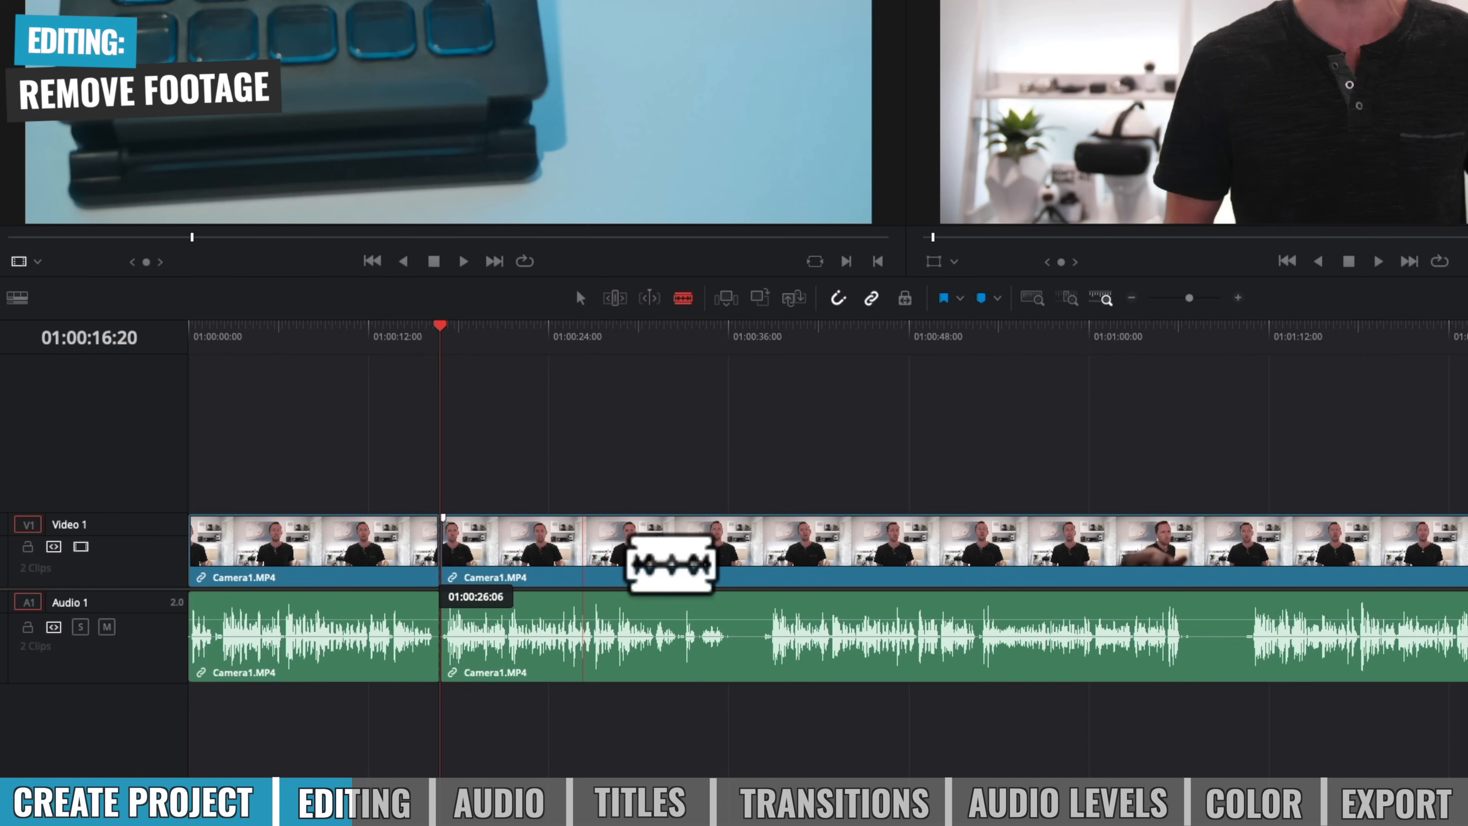
left_click(742, 564)
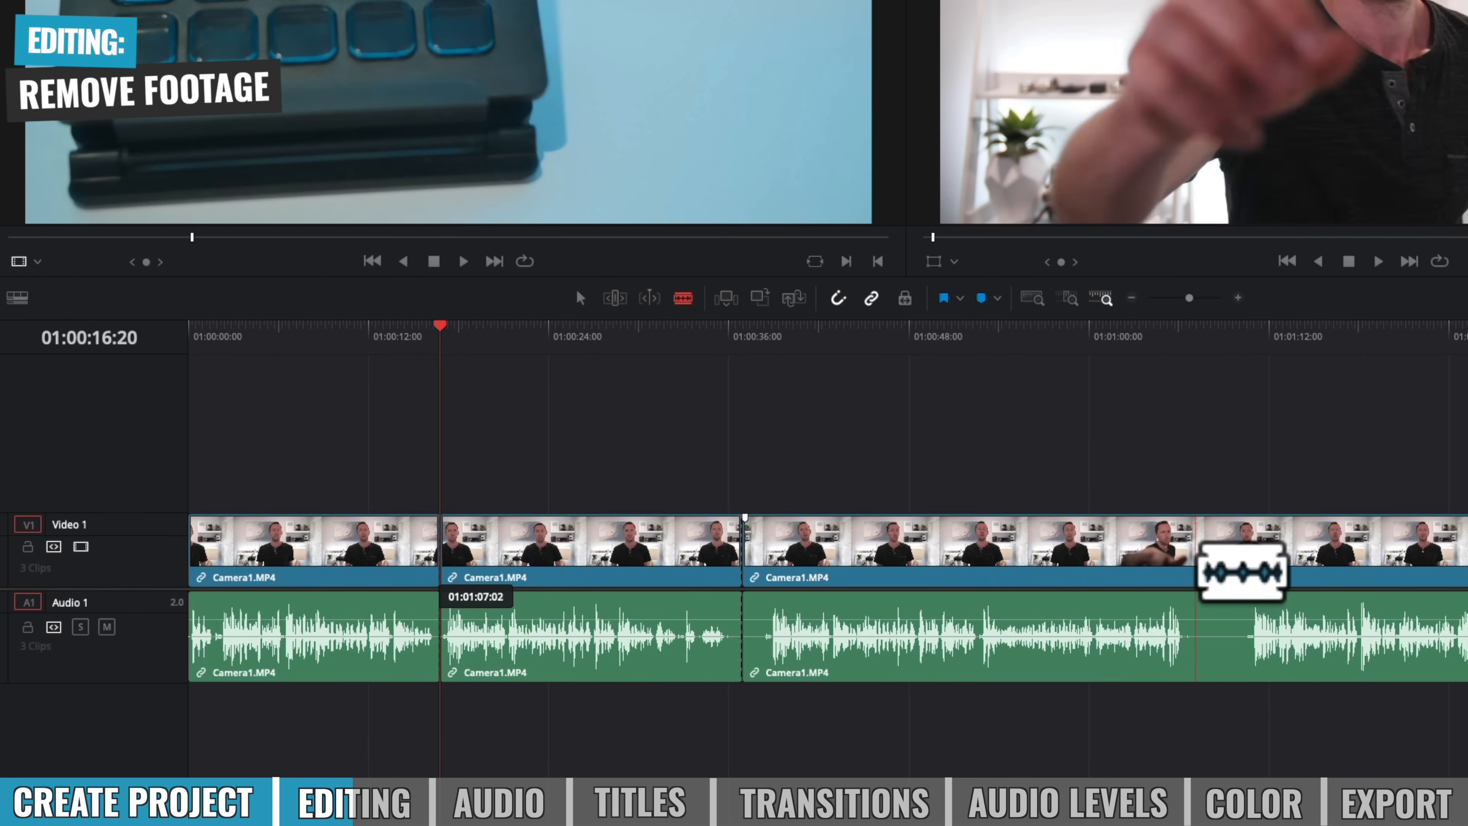
left_click(1183, 564)
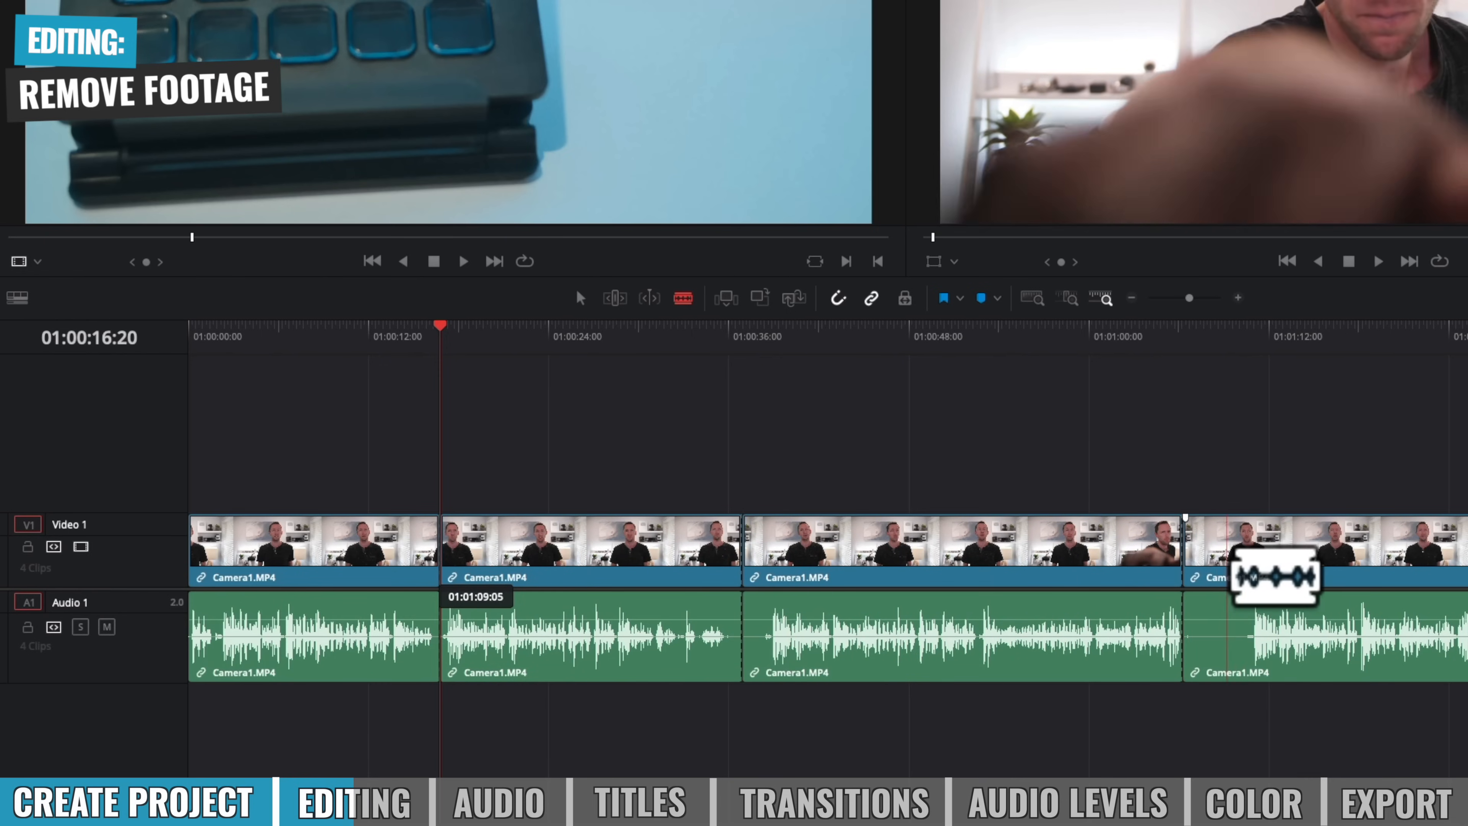
left_click(1246, 572)
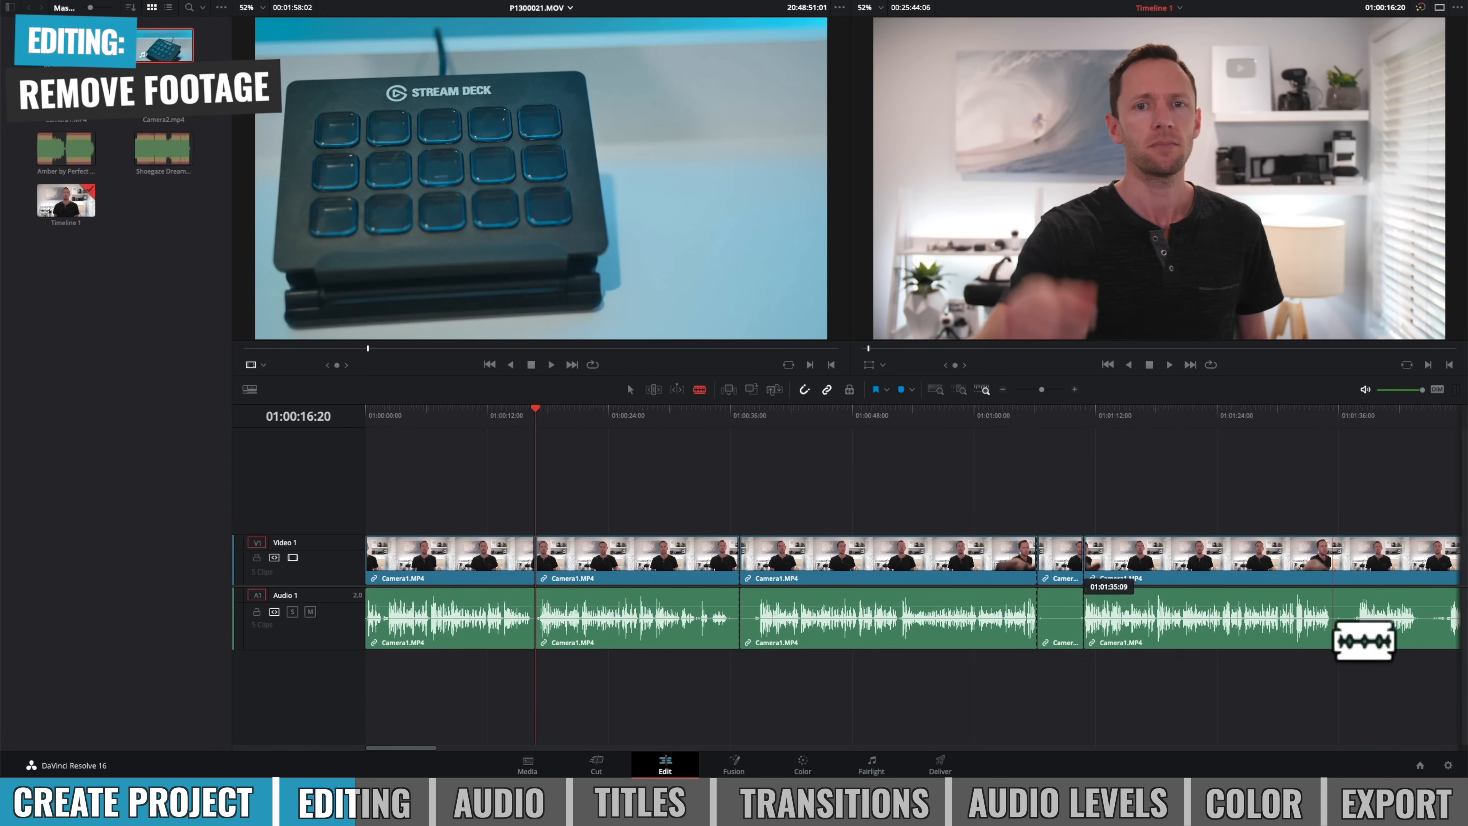
left_click(1332, 589)
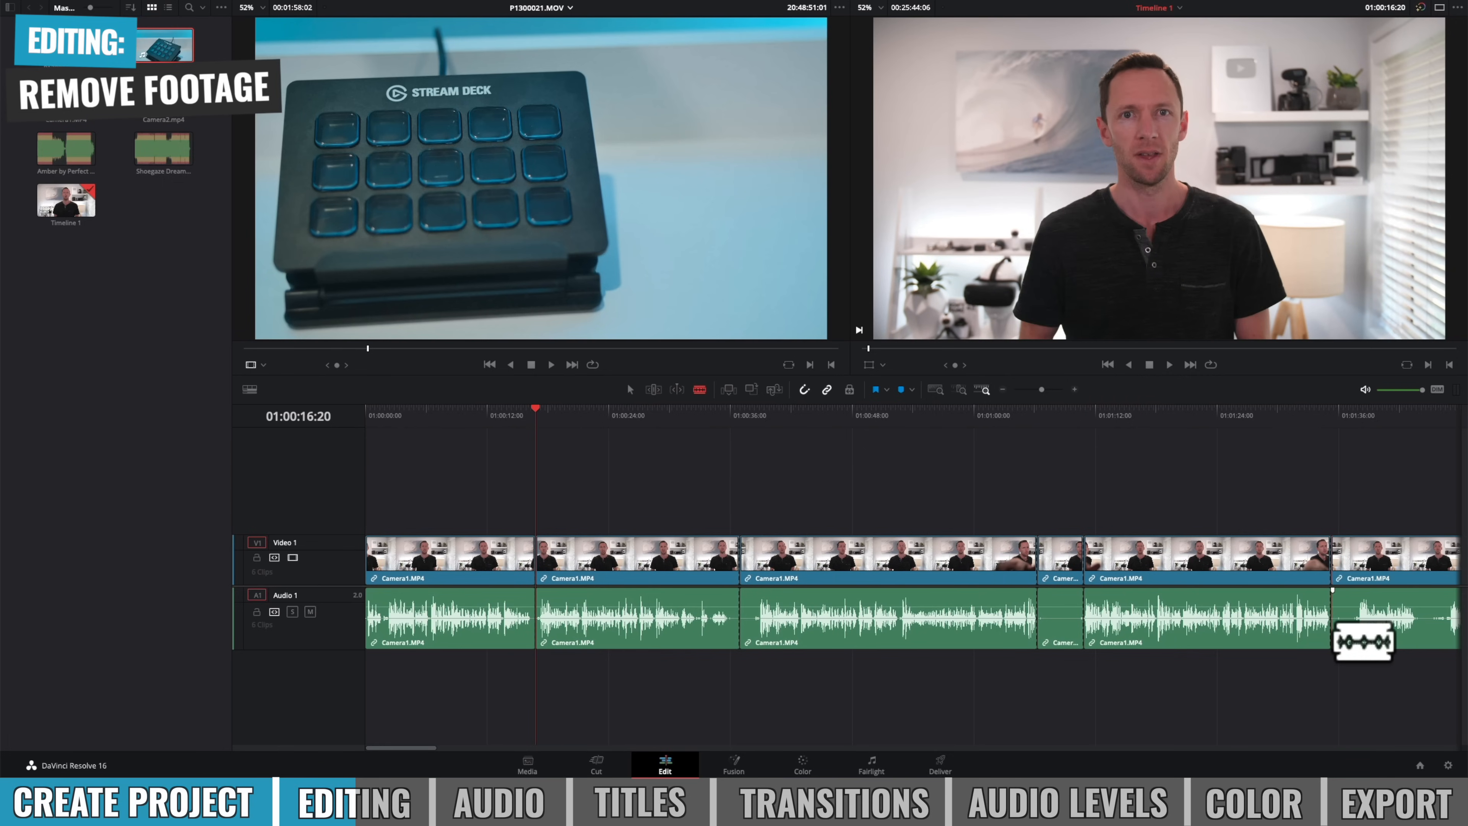
left_click(1360, 589)
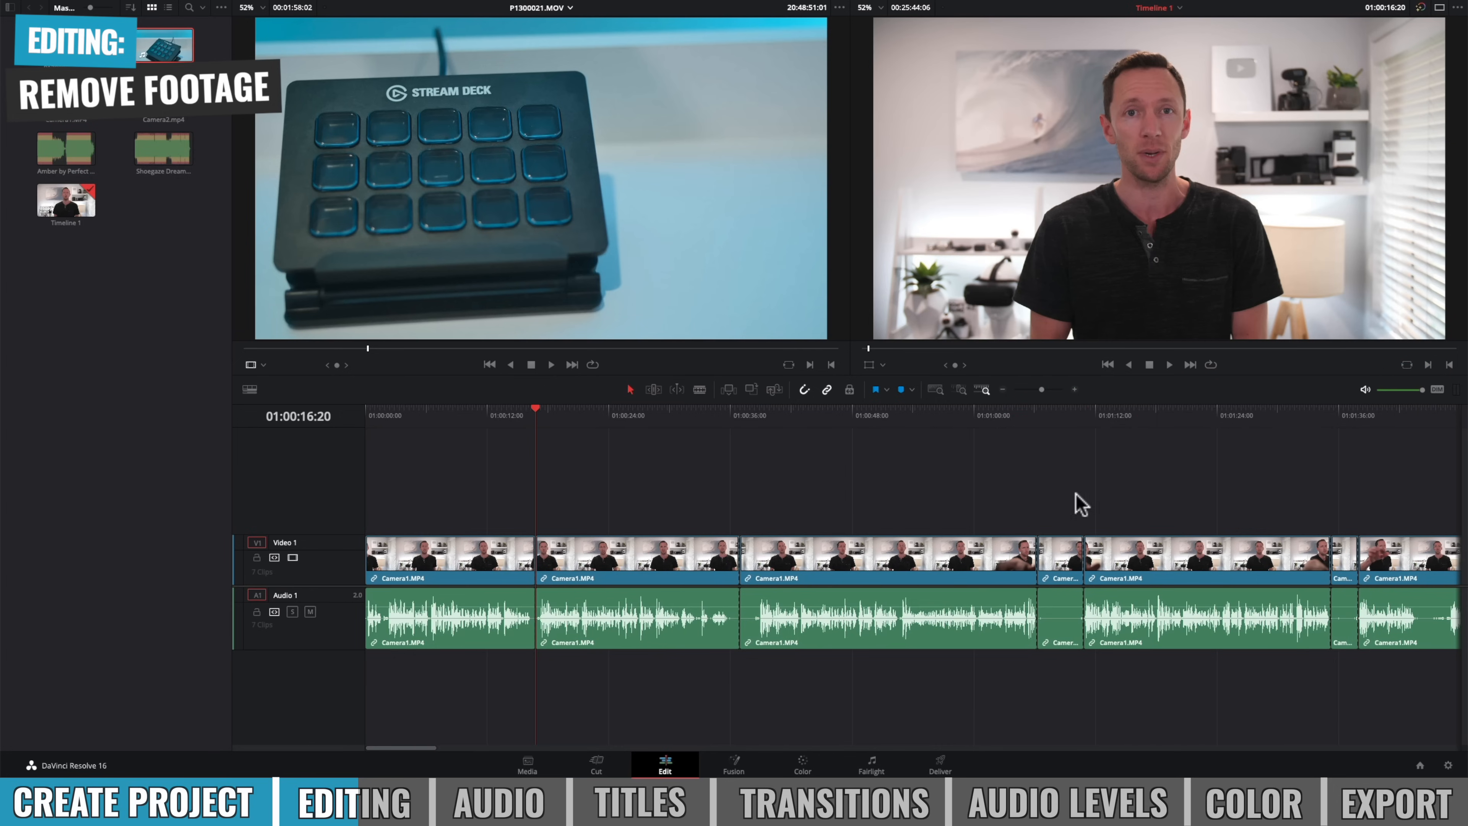
Delete the short silent fourth Camera1.MP4 clip from the timeline, leaving its gap open.
key("Delete")
key("ctrl+z")
key("Delete")
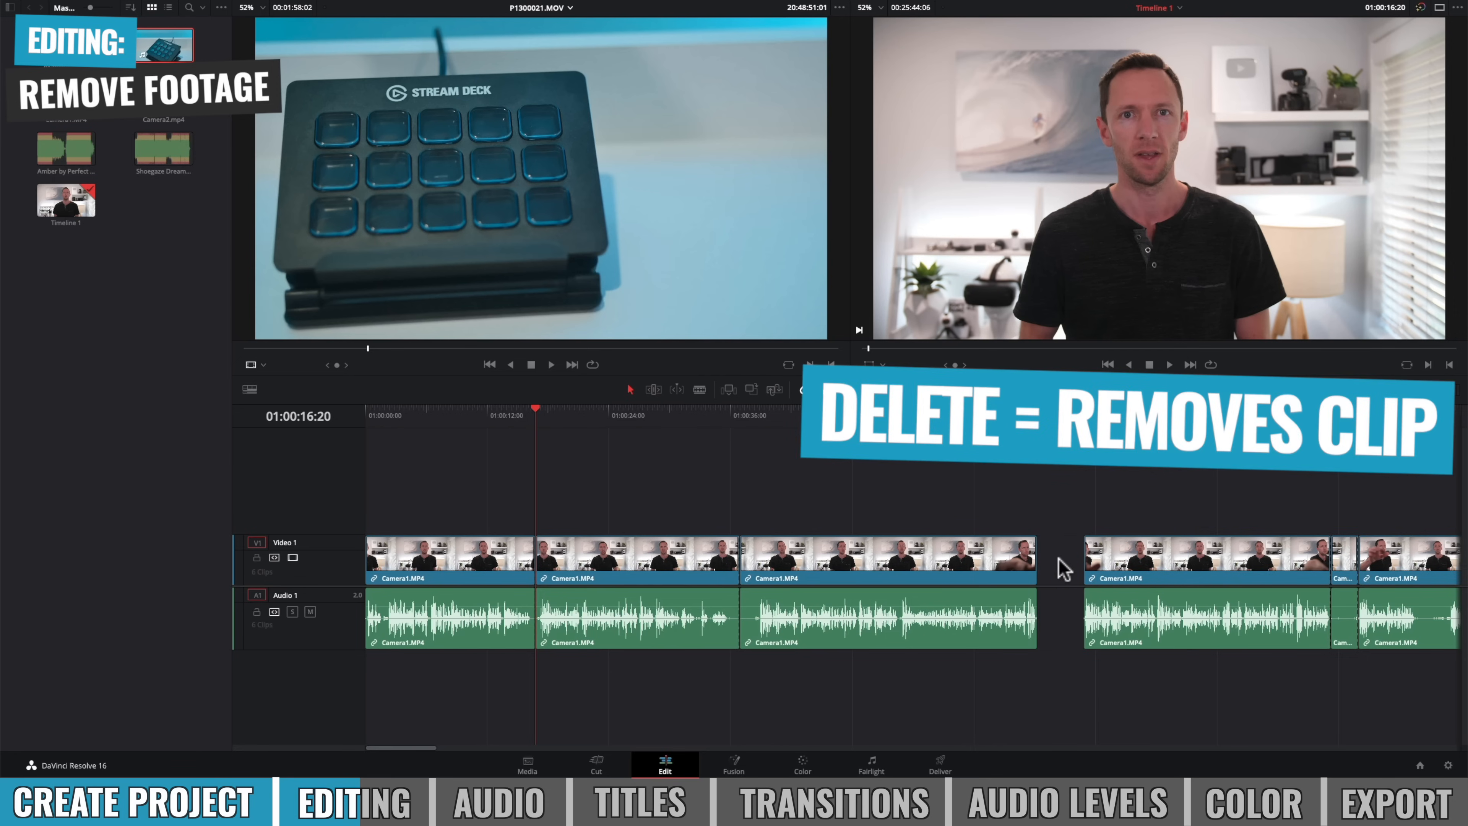
Undo the last clip deletion and ripple delete both short silent Camera1.MP4 clips so the following footage closes the gaps.
key("ctrl+z")
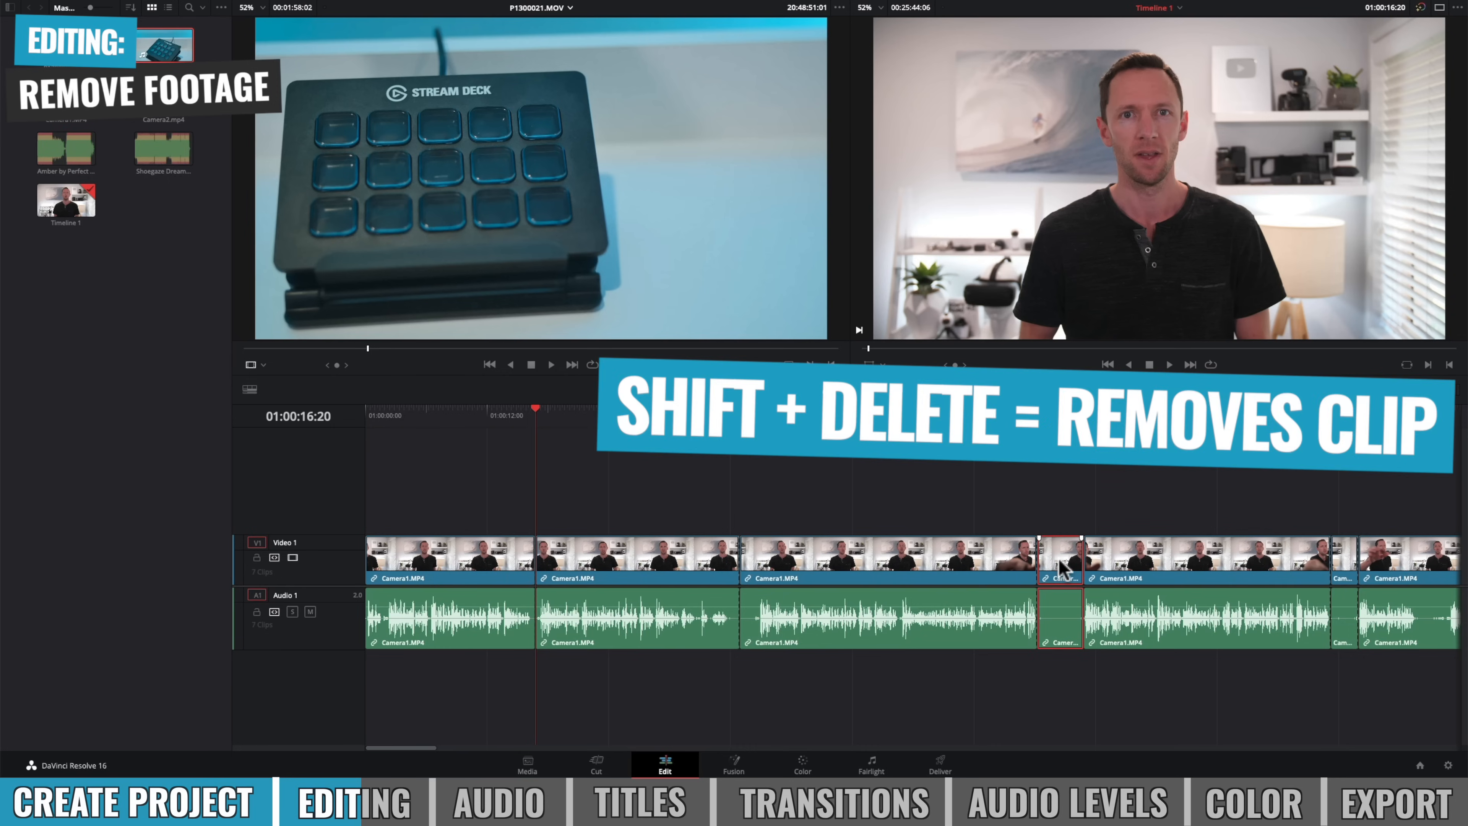
key("shift+Delete")
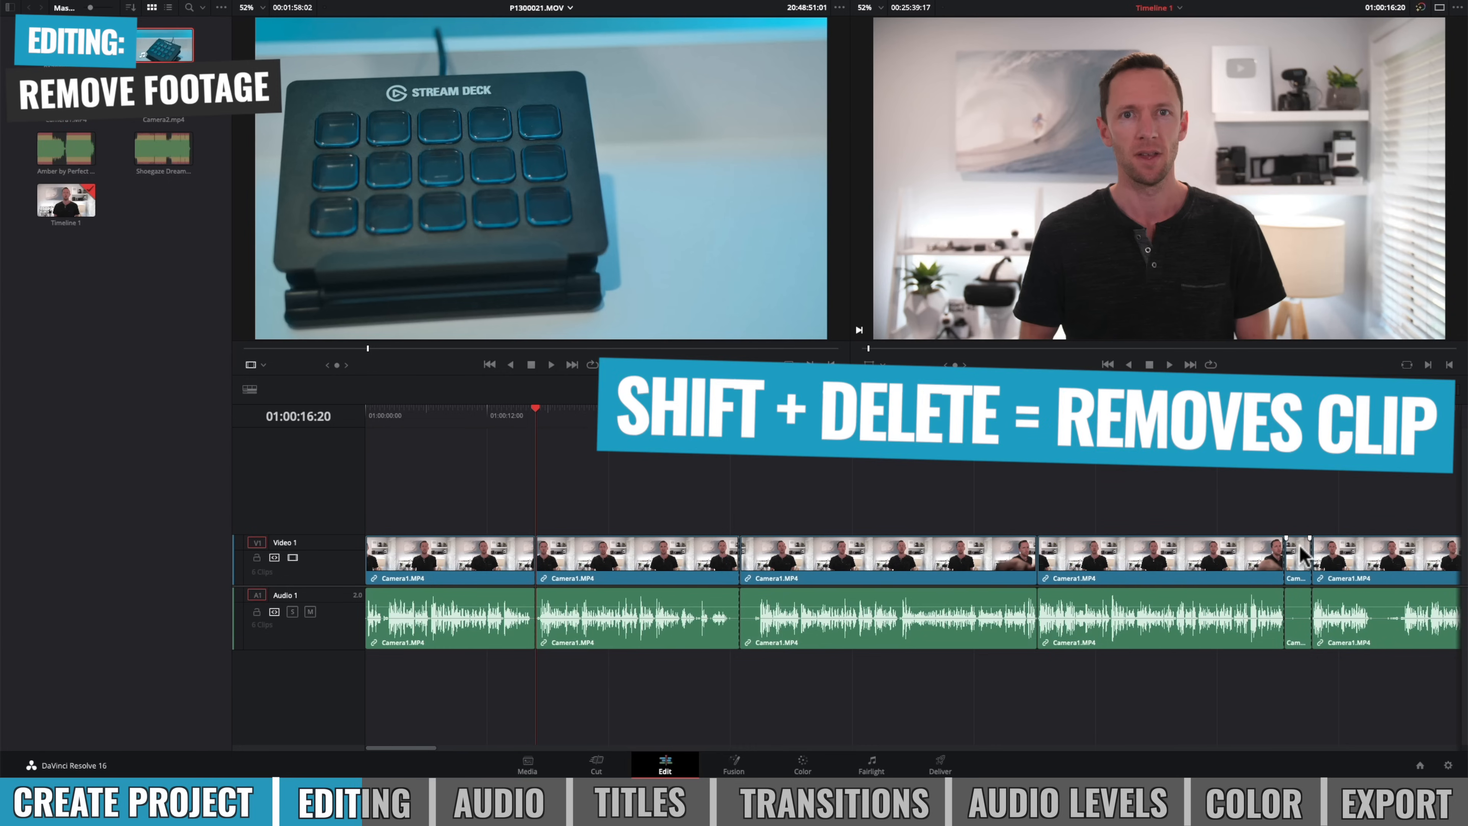
key("shift+Delete")
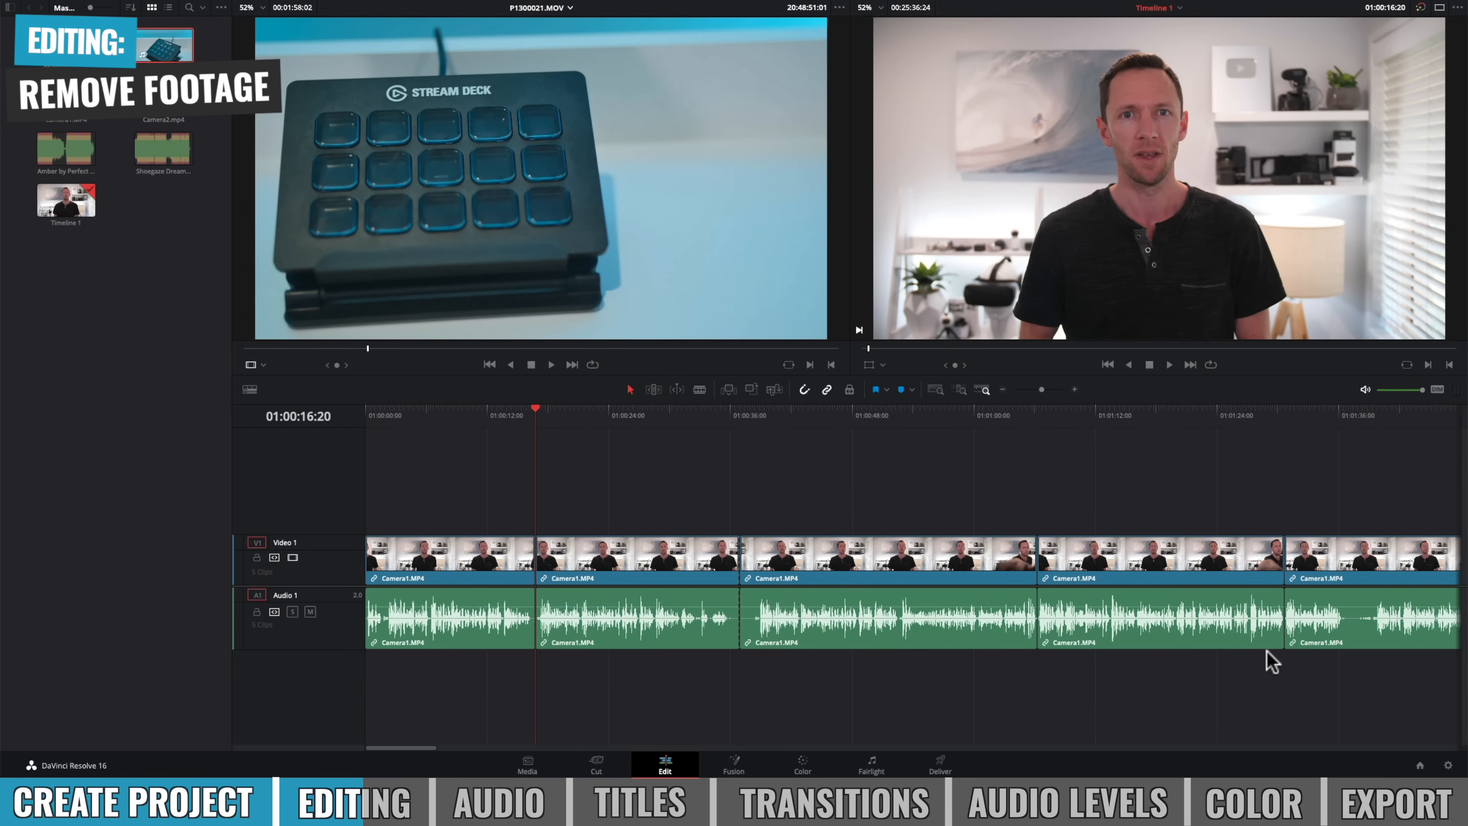
Trim the silent beginning off the third Camera1.MP4 clip and delete the empty gap before it.
left_click(878, 515)
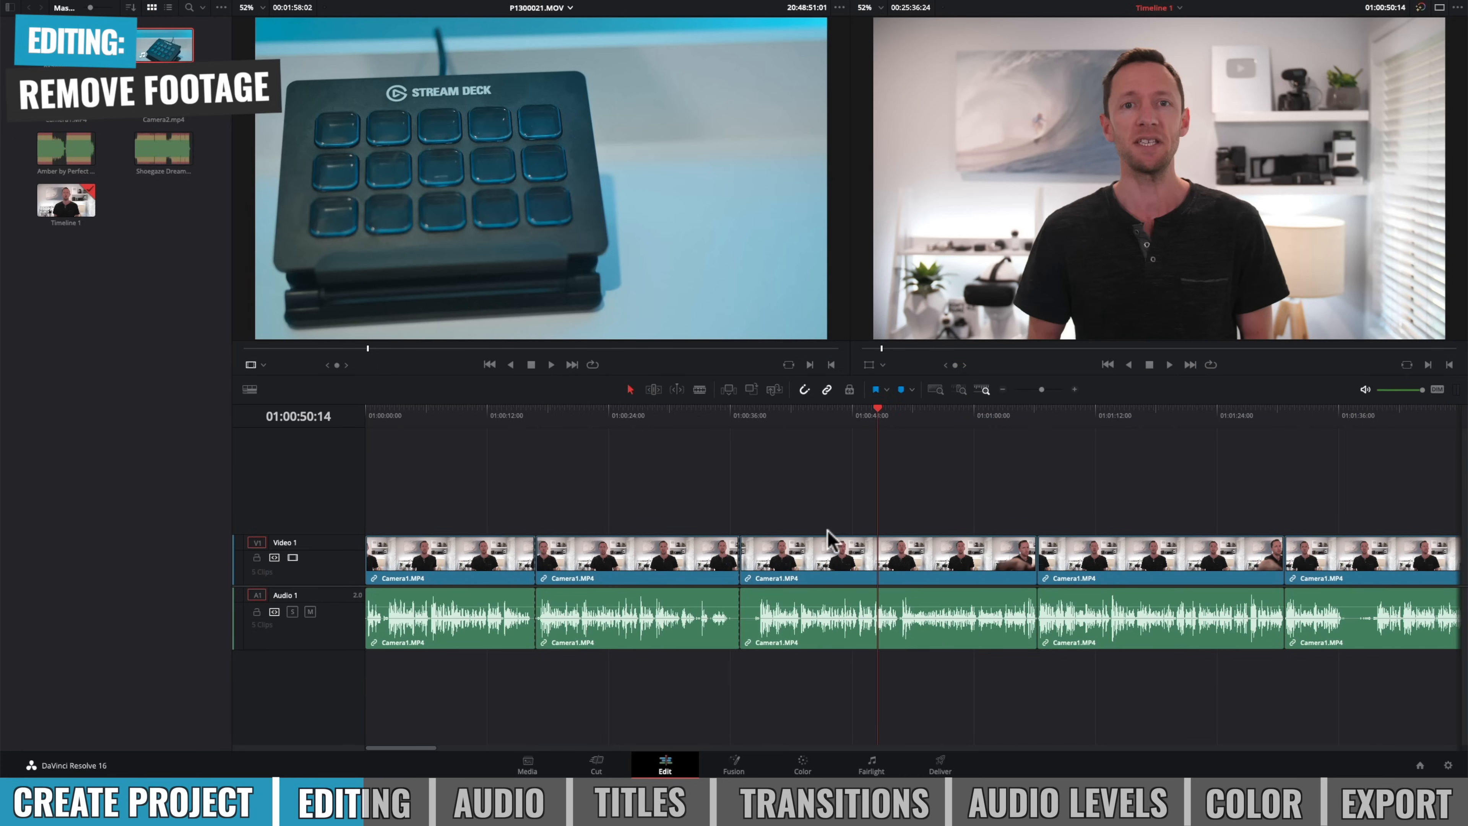
left_click(762, 572)
left_click_drag(763, 575, 780, 577)
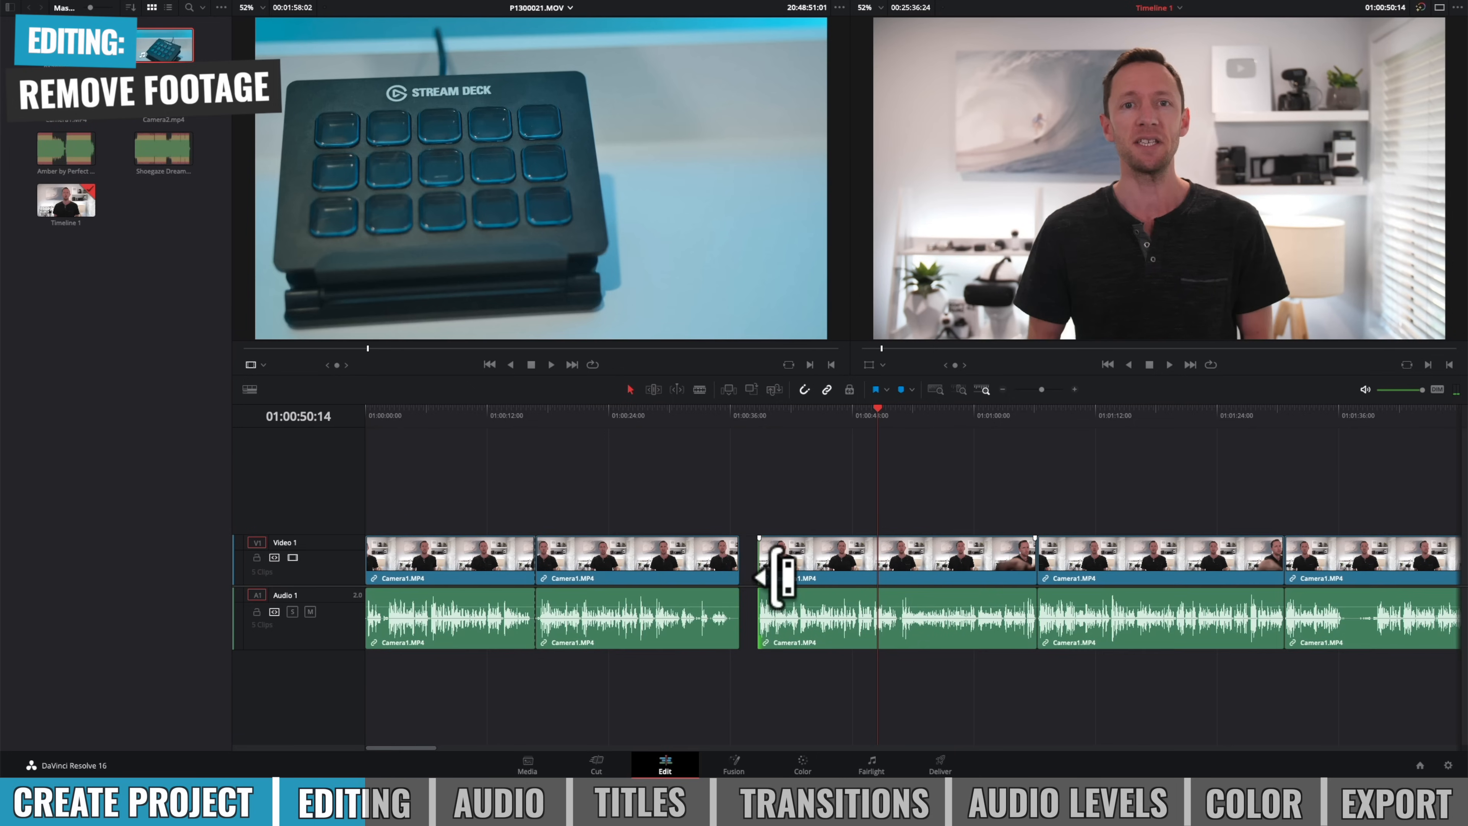
left_click(748, 572)
key("BackSpace")
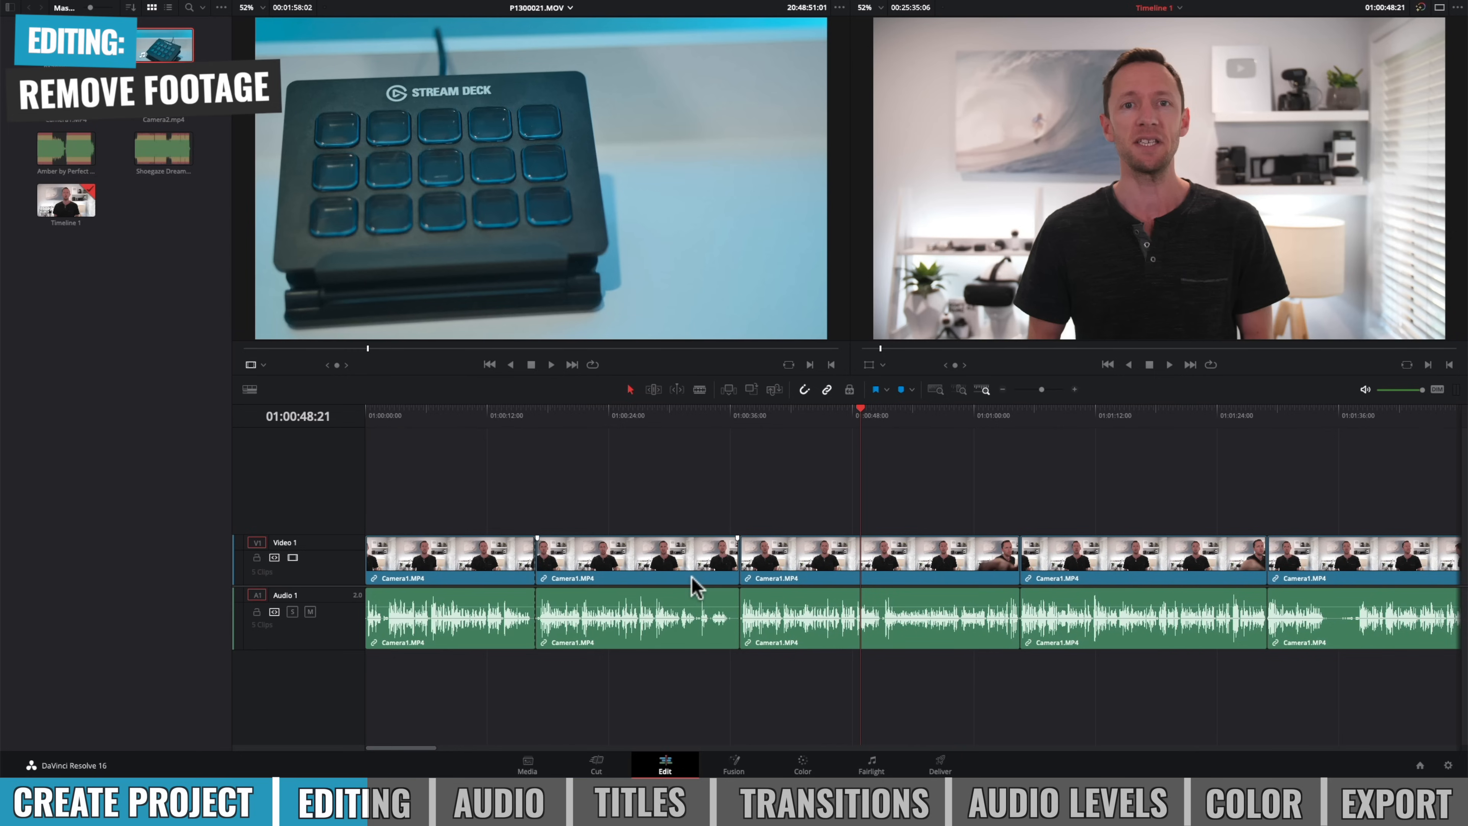
Ripple-trim the end of the second Camera1.MP4 clip at 01:00:32:13 and the start of the third at 01:00:46:12.
mouse_move(695, 410)
left_mouse_down()
mouse_move(679, 416)
mouse_move(695, 411)
left_mouse_up()
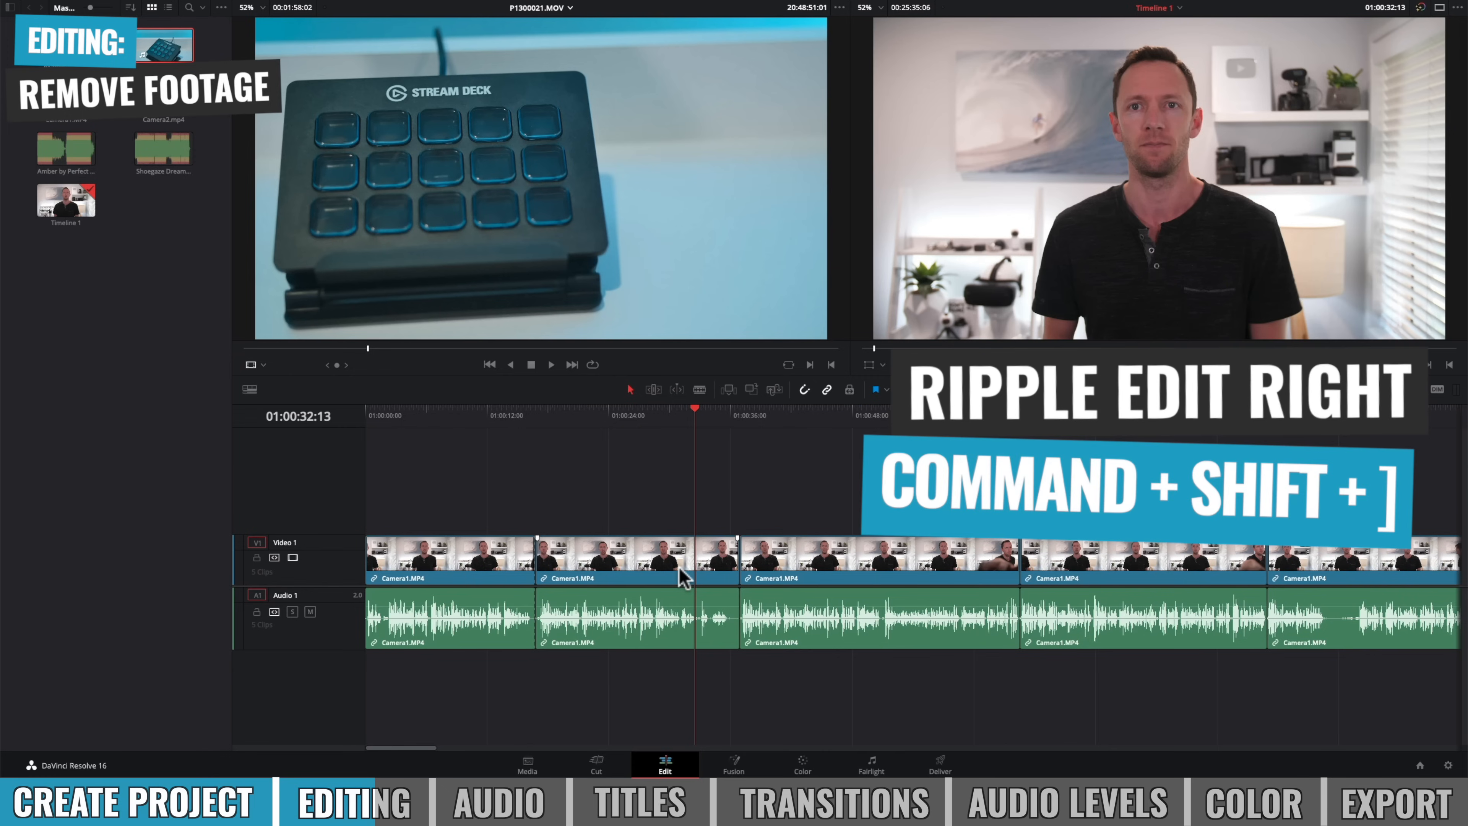
key("super+shift+bracketright")
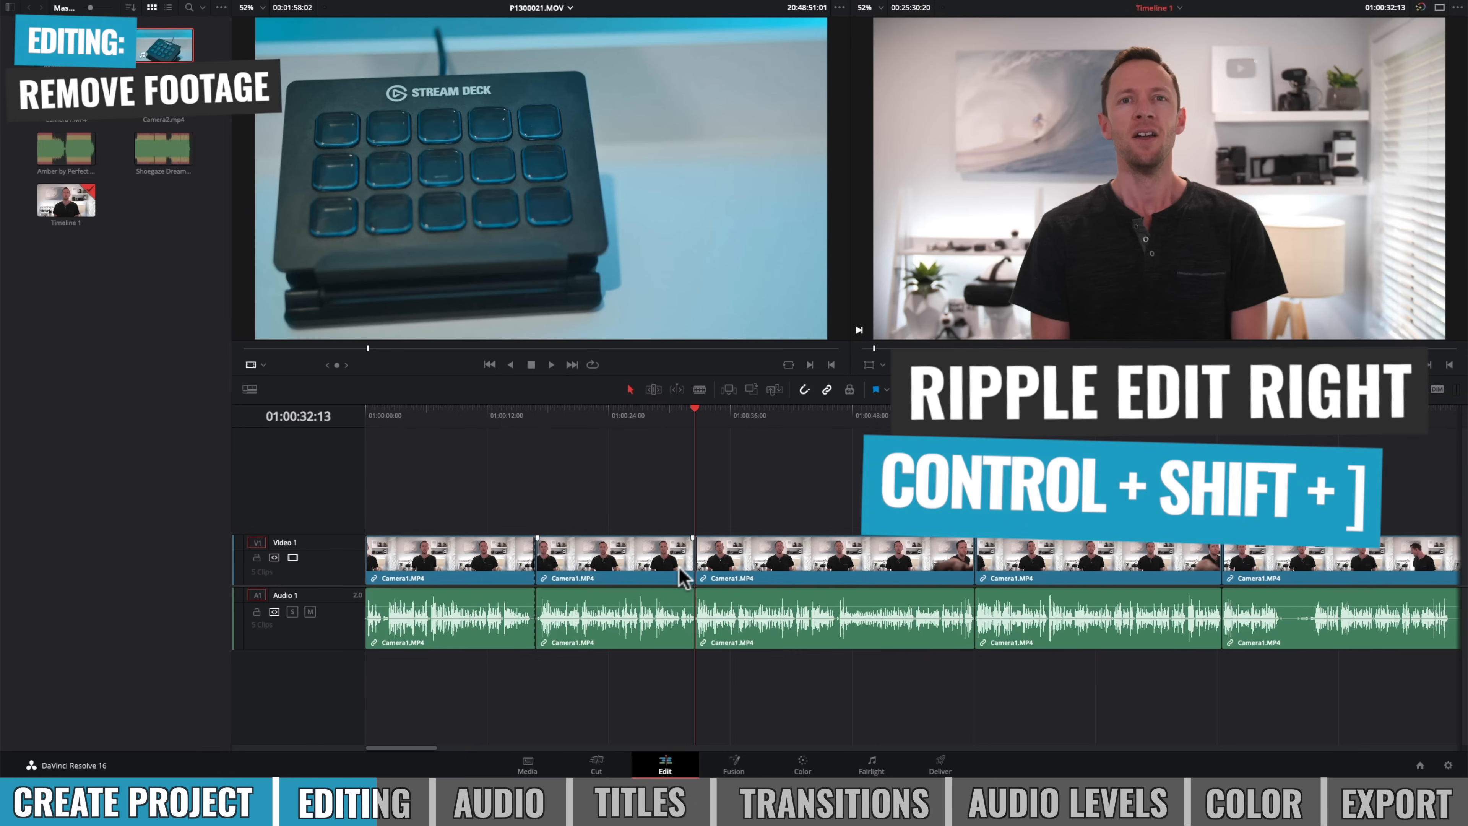
left_click(836, 411)
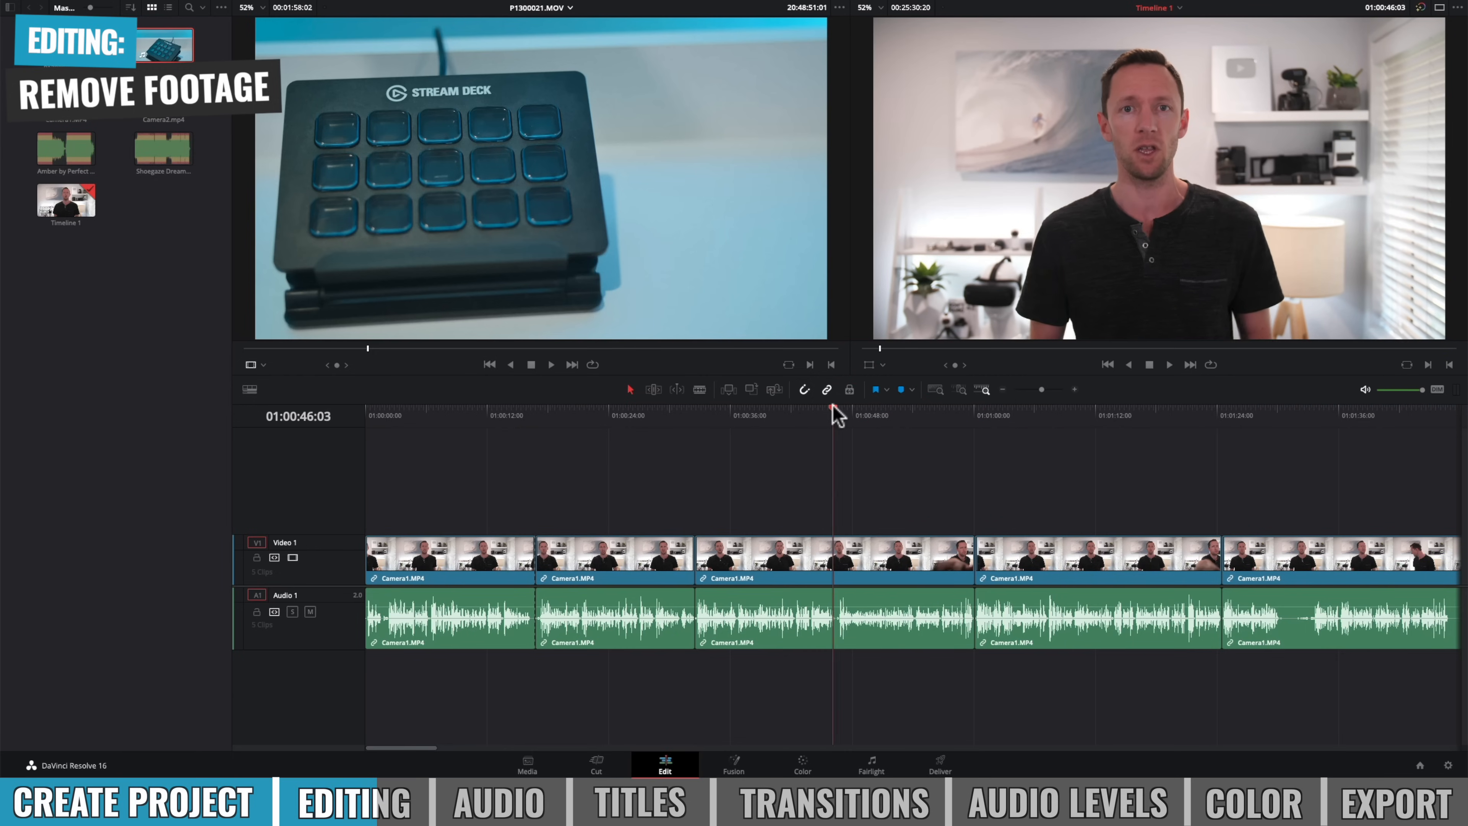
key("super+backslash")
left_click(820, 601)
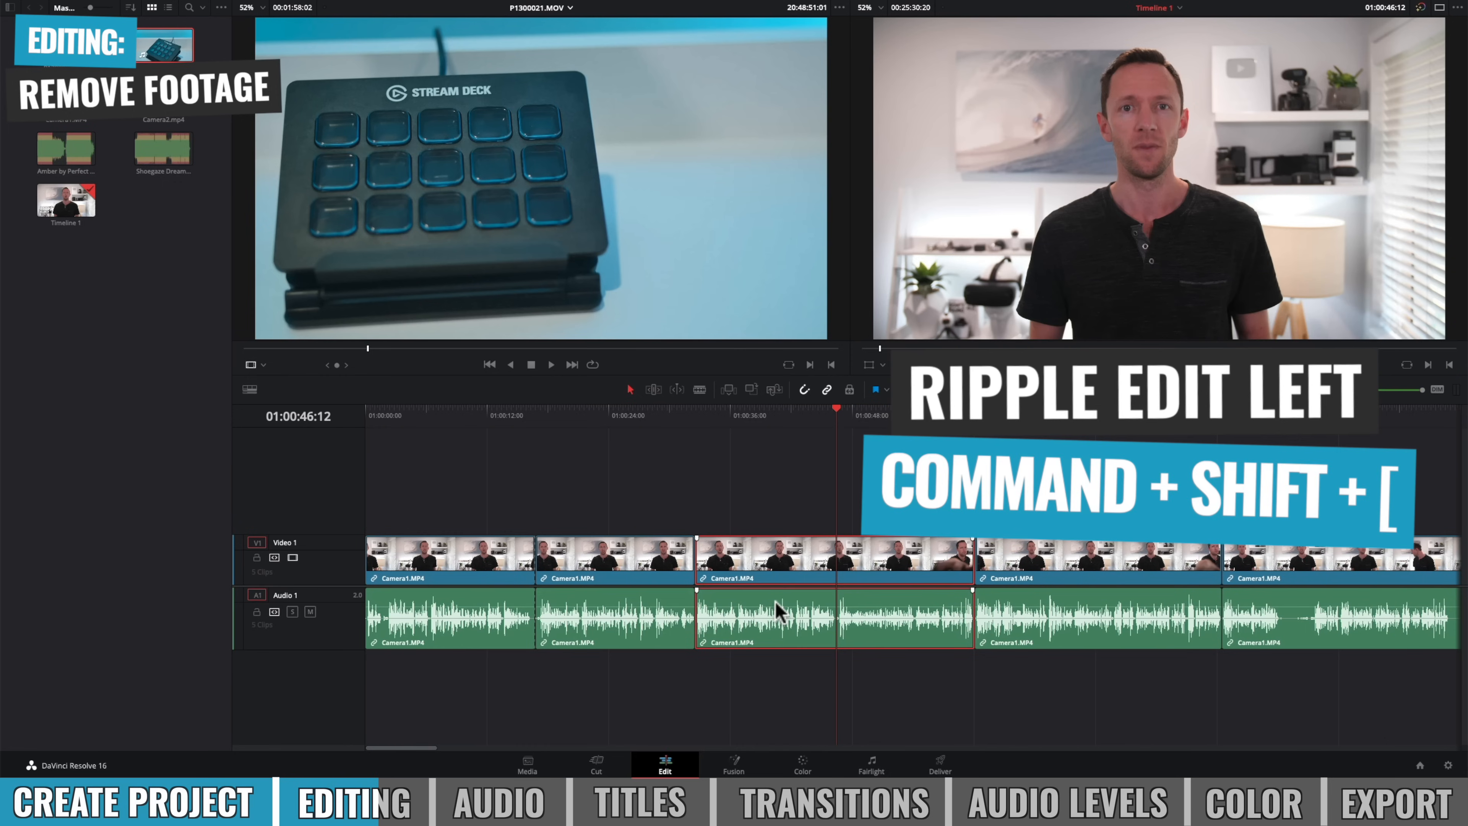
key("super+shift+bracketleft")
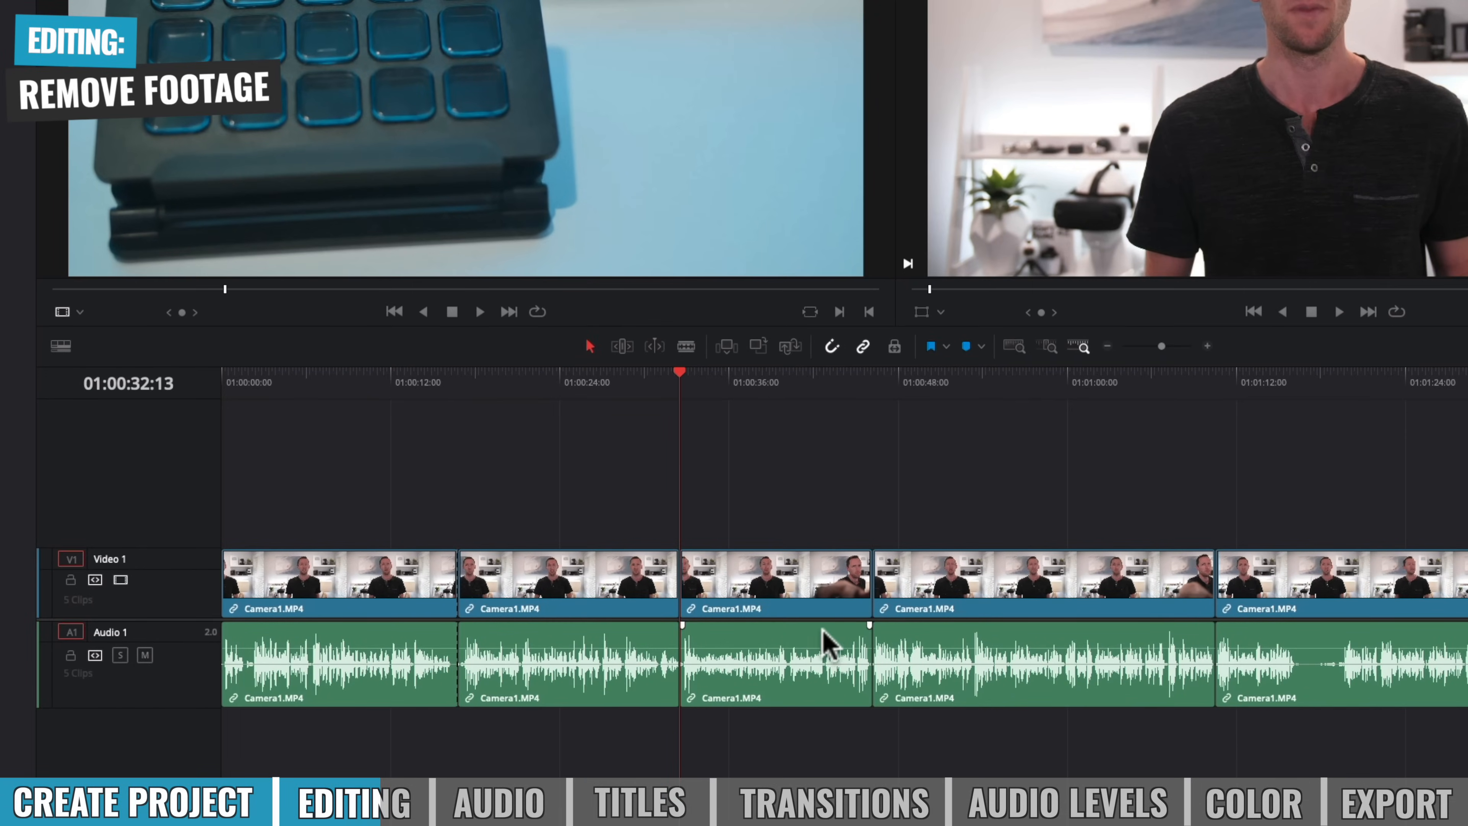
Swap the order of the third and fourth Camera1.MP4 clips, parking the third on a new upper track while shifting the fourth earlier.
left_click(787, 578)
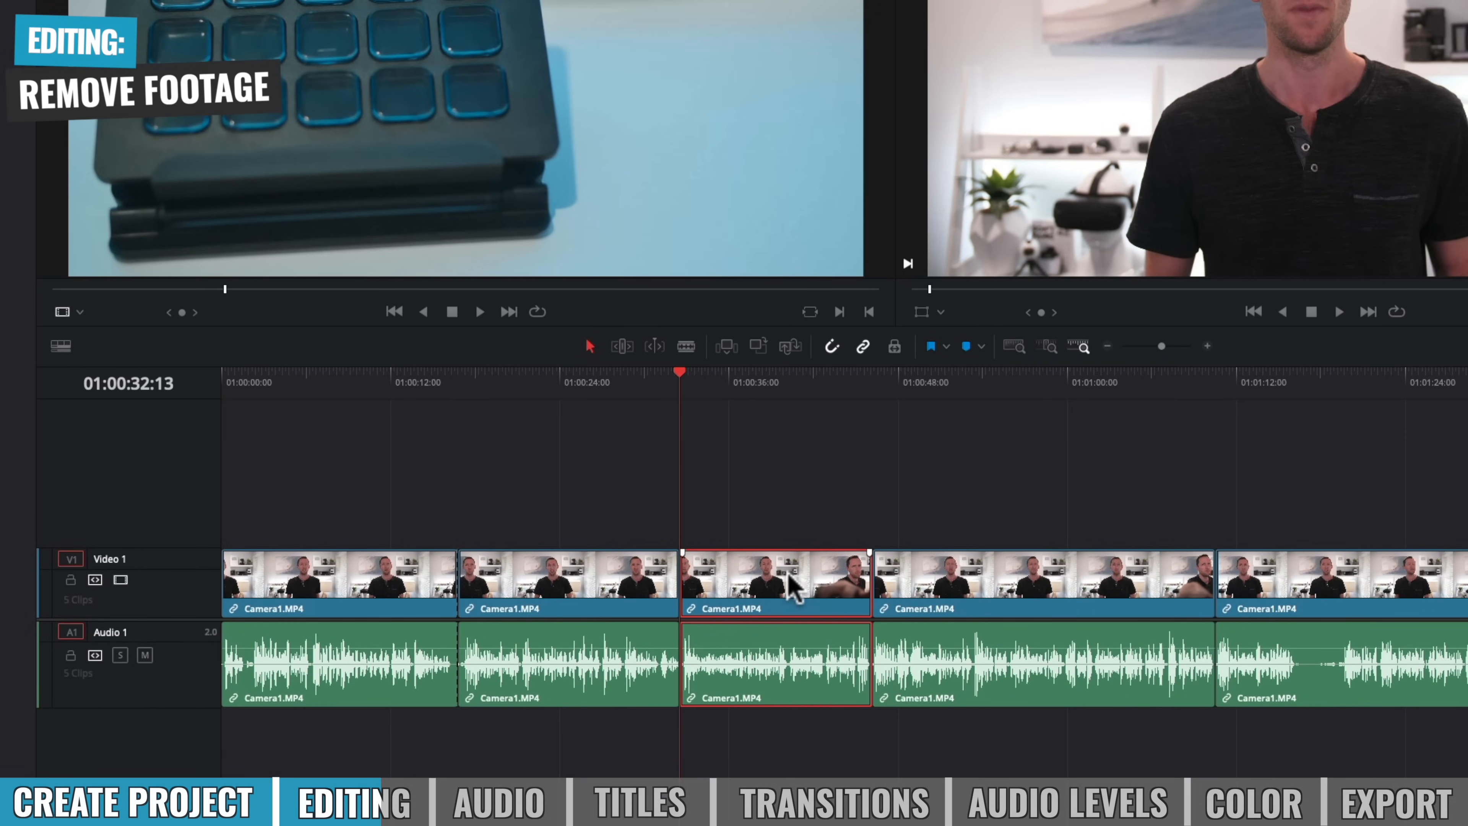
left_click_drag(791, 584, 781, 534)
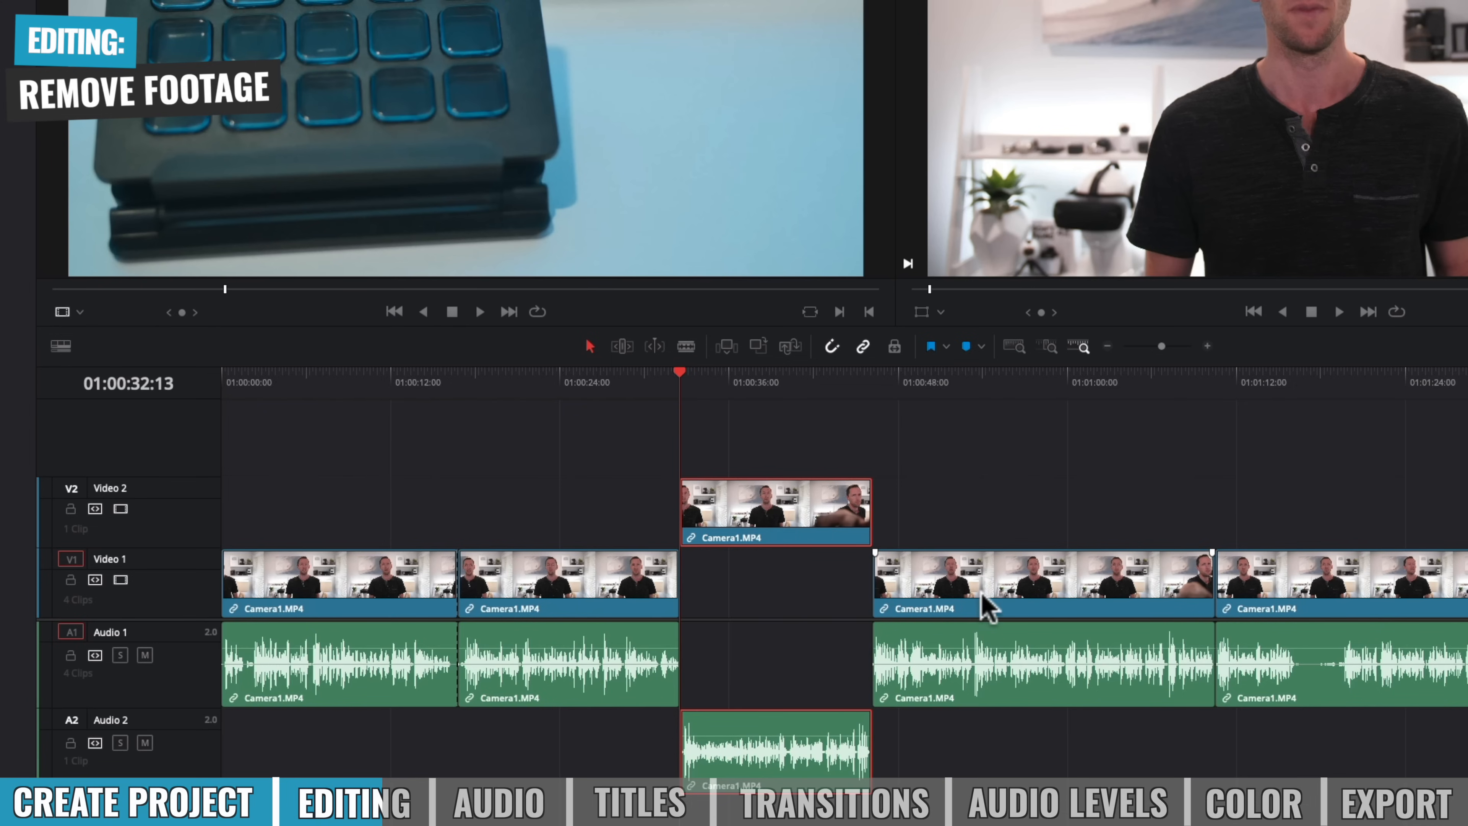
left_click_drag(984, 598, 877, 599)
left_click_drag(996, 600, 910, 600)
left_click_drag(805, 509, 1123, 564)
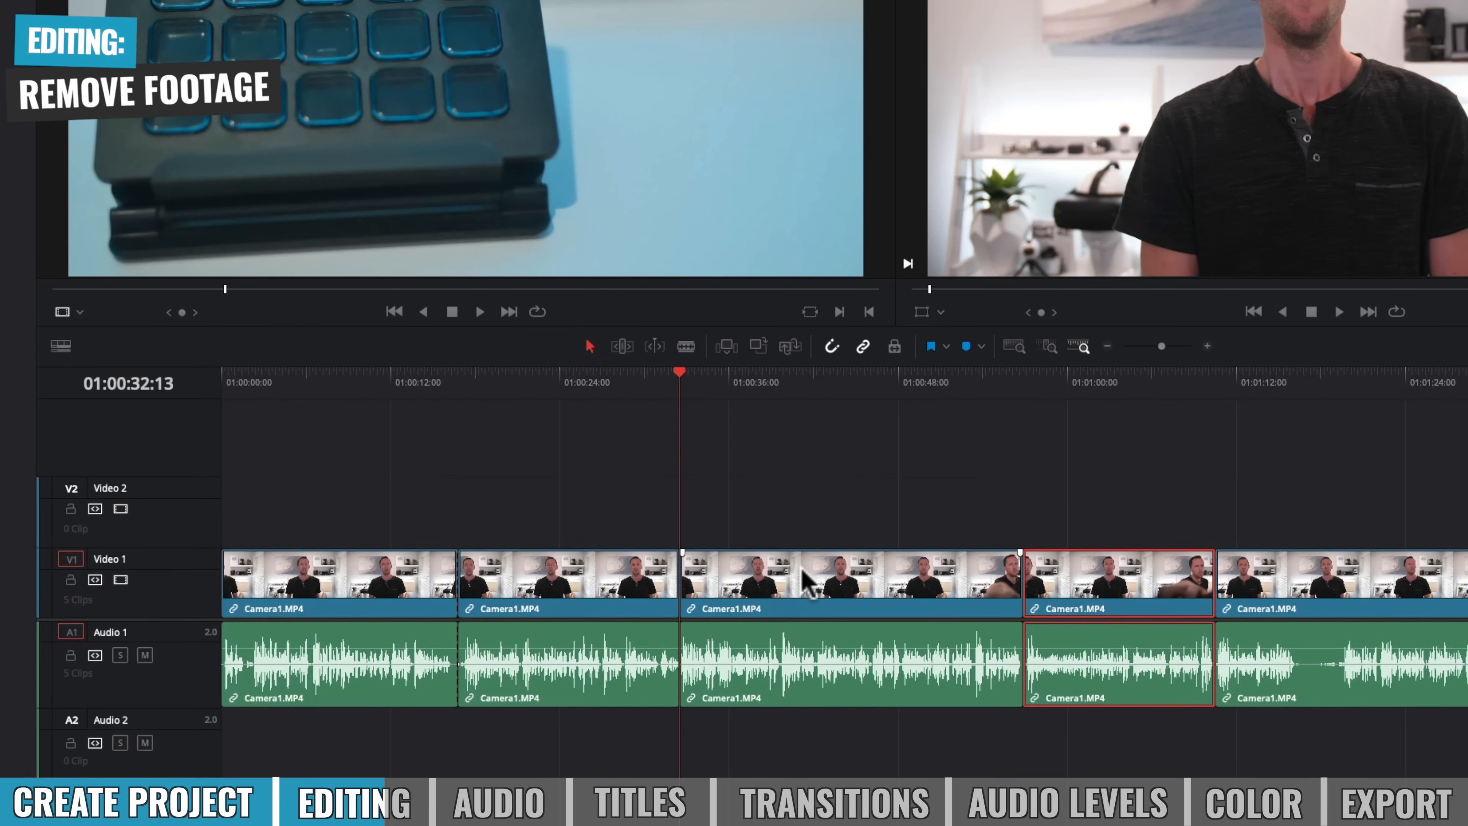
Try to move the second Camera1.MP4 clip directly behind the third one, and undo that move.
left_click(533, 574)
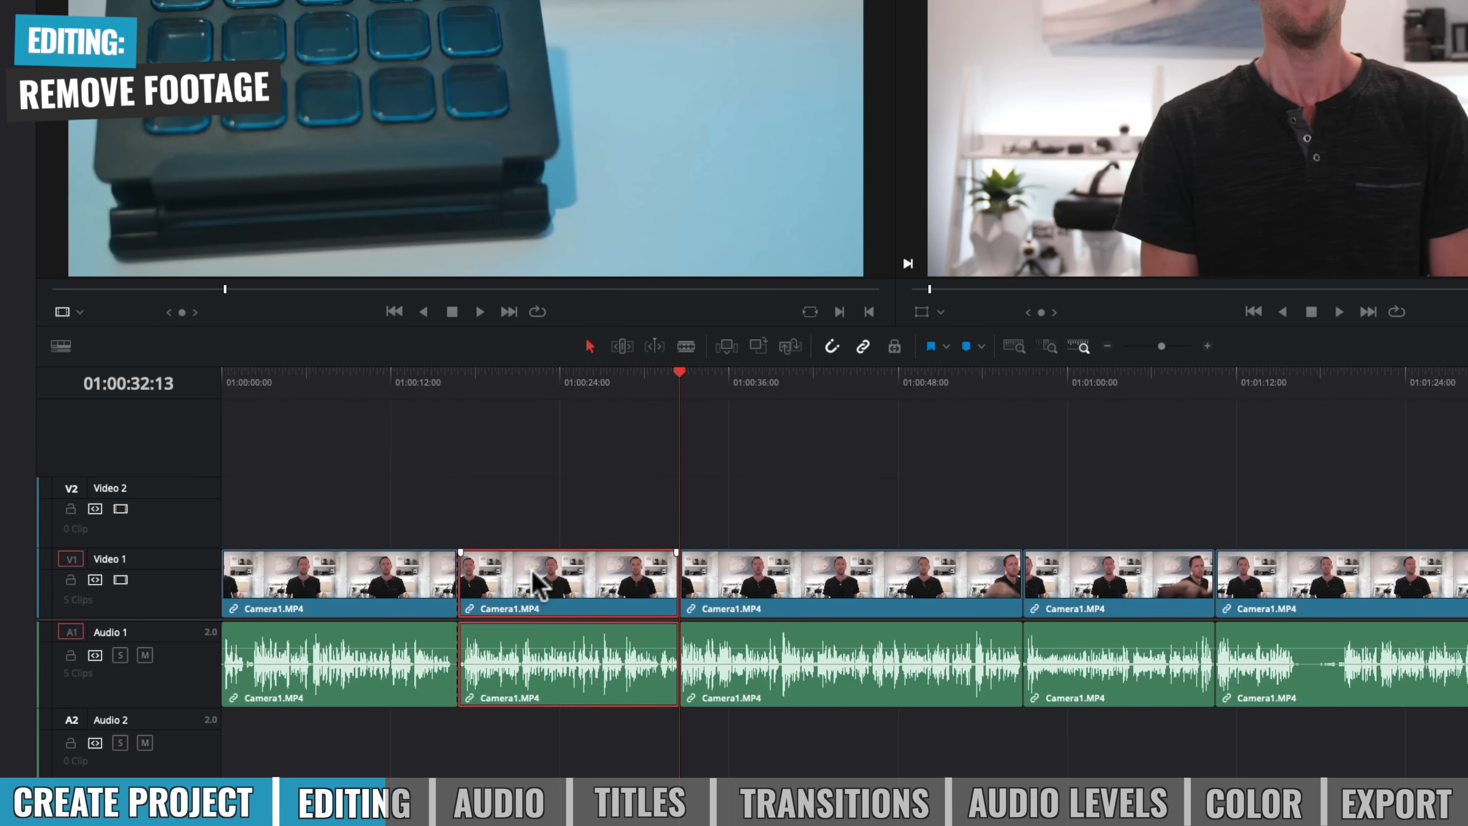
left_click_drag(533, 573, 1109, 607)
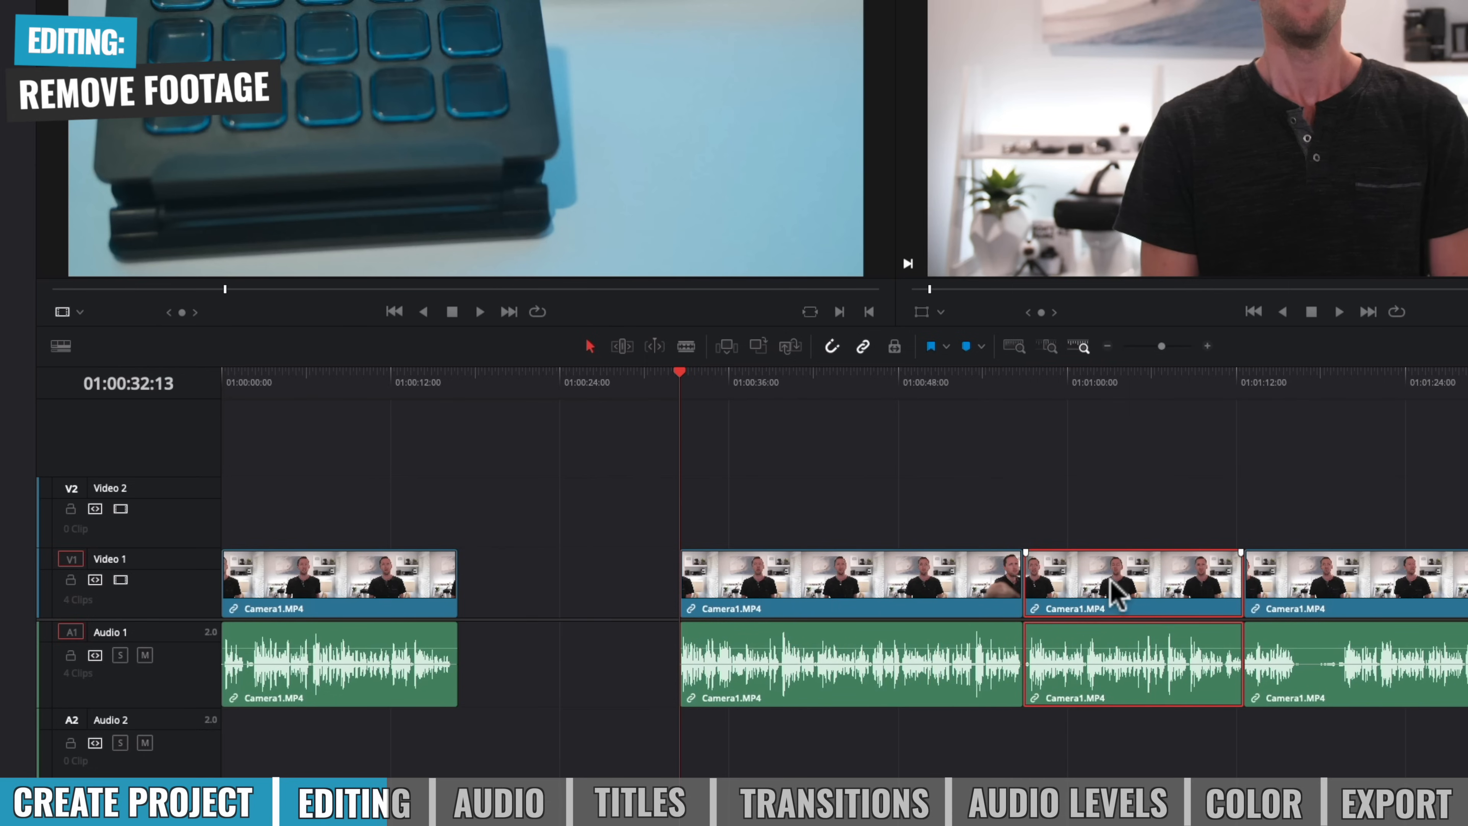
key("ctrl+z")
key("ctrl+z")
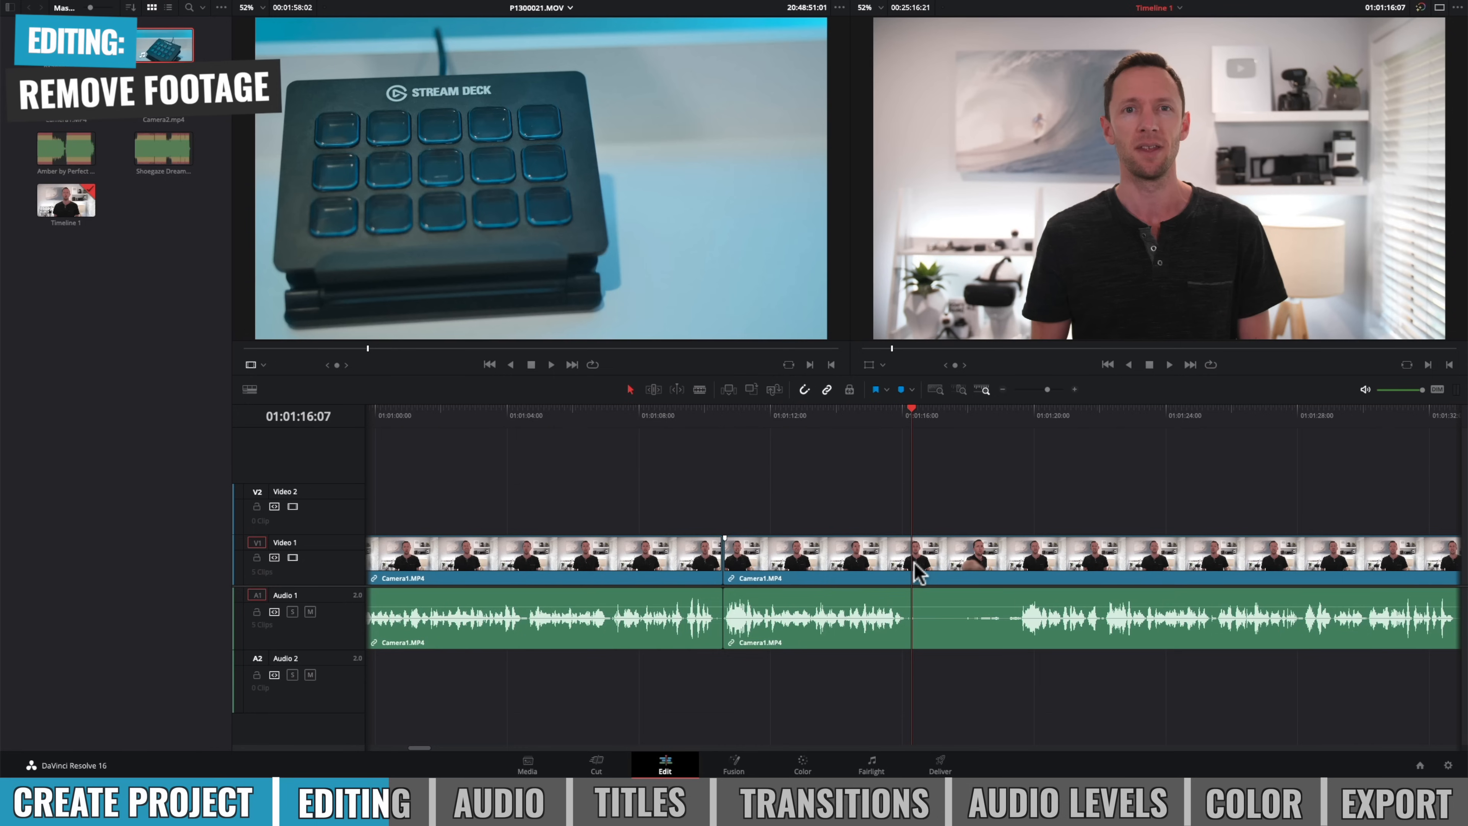
key("super+minus")
key("super+minus")
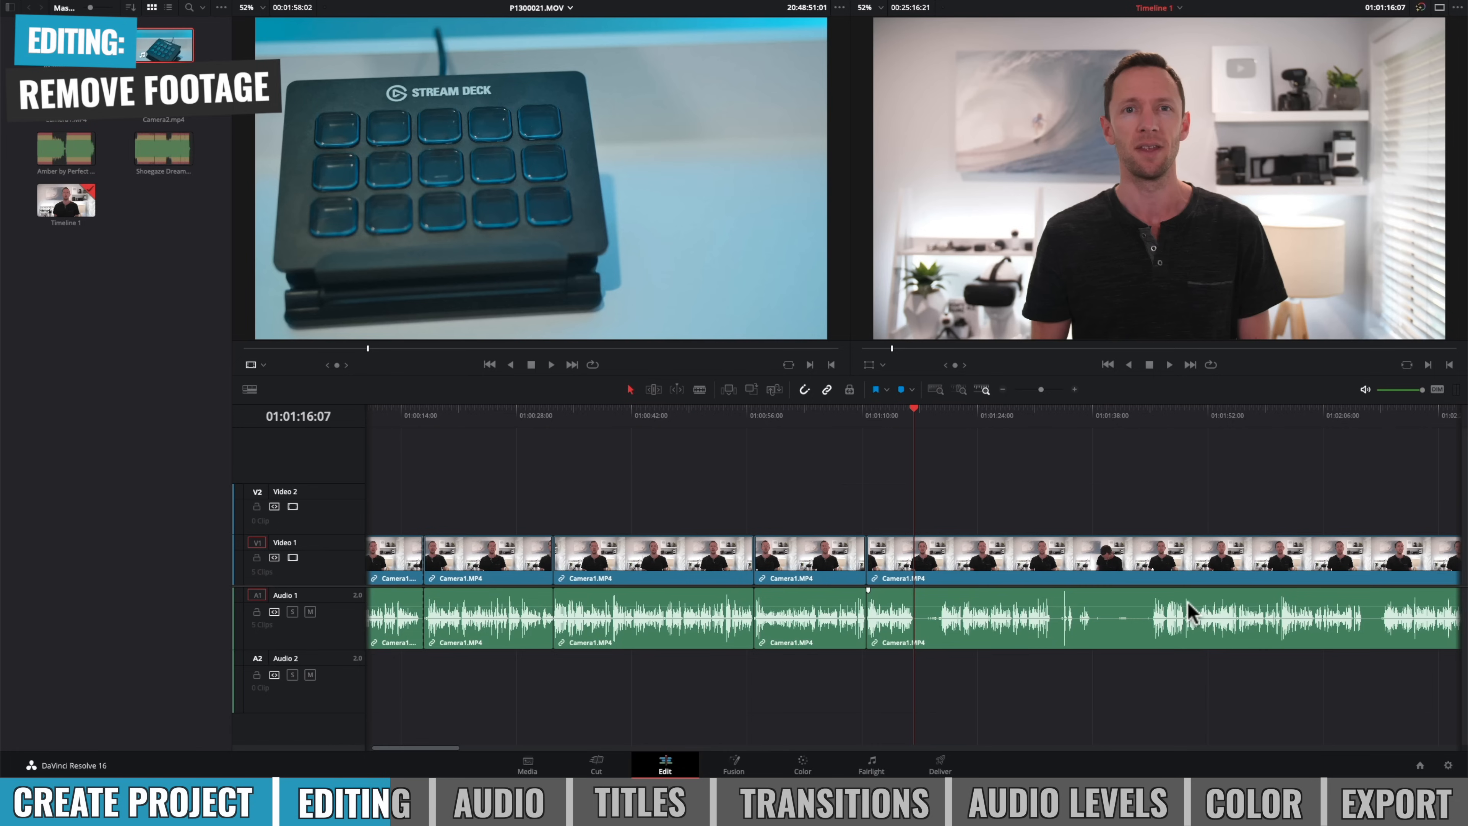
key("super+minus")
key("super+minus")
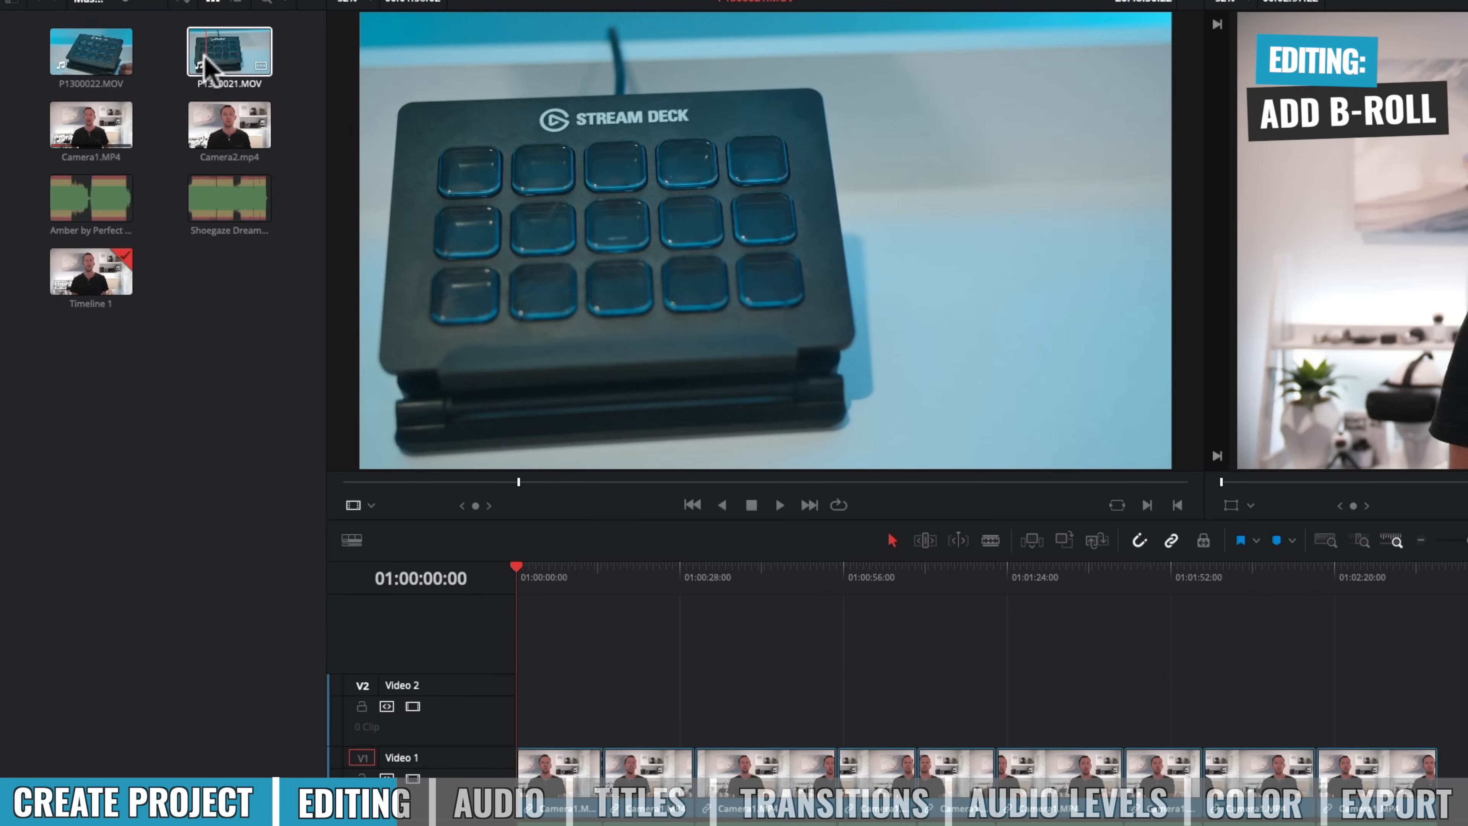
Mark a 00:00:10:14 section of P1300021.MOV and place it on Video 2, aligned with the start of the second Camera1.MP4 clip.
key("i")
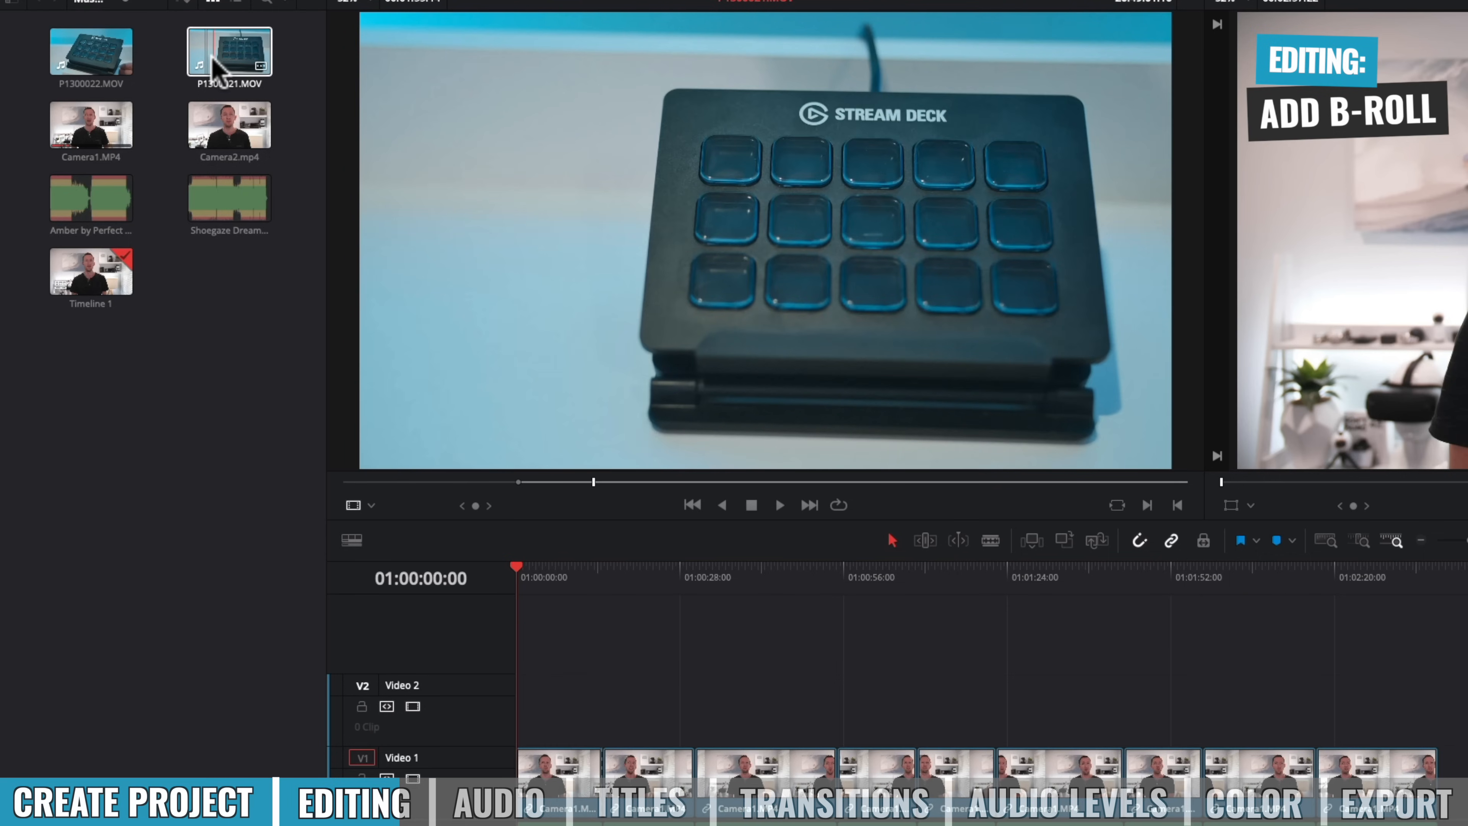
key("o")
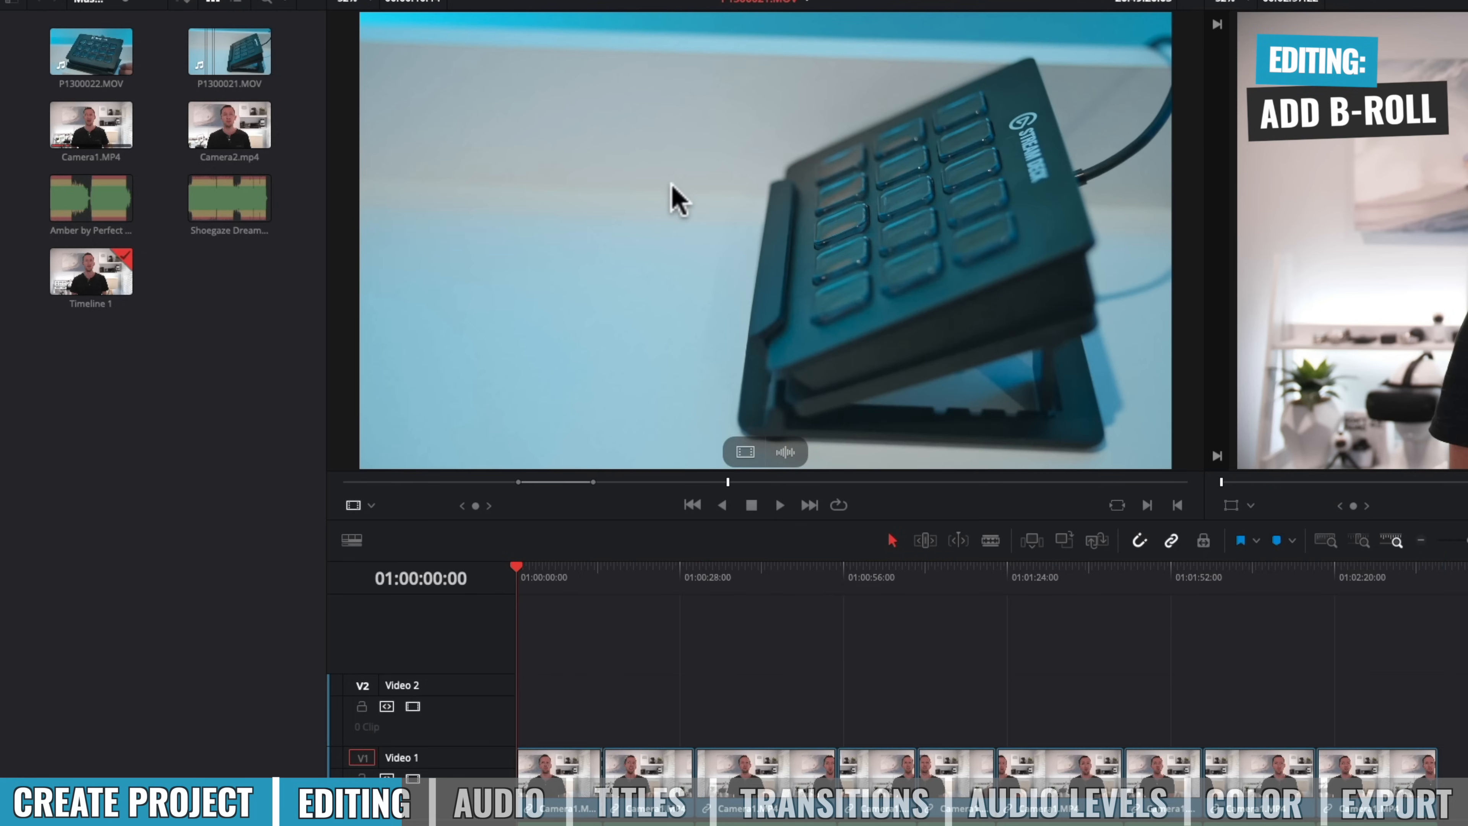
left_click_drag(745, 451, 667, 698)
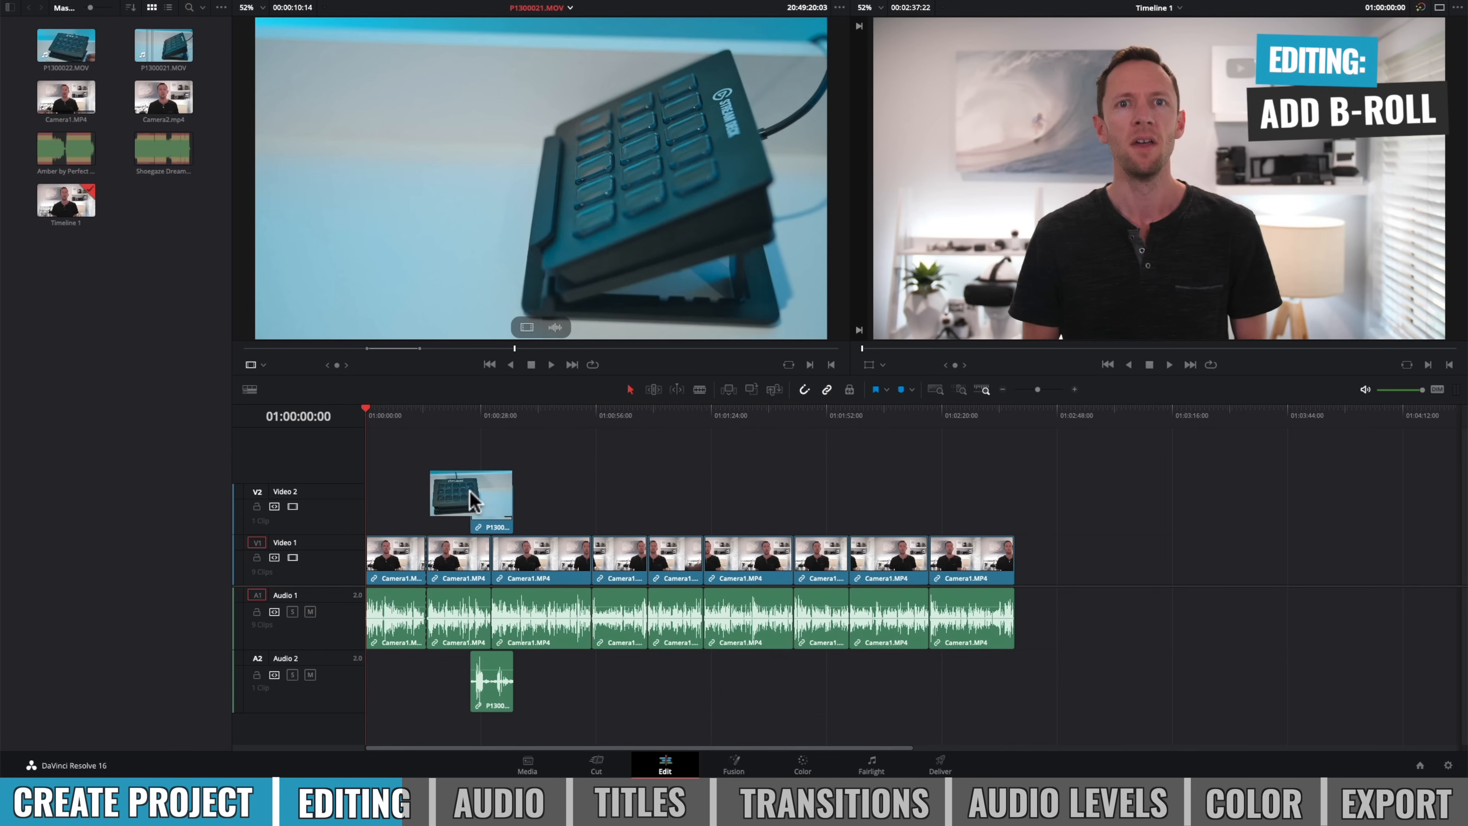
left_click_drag(470, 498, 428, 498)
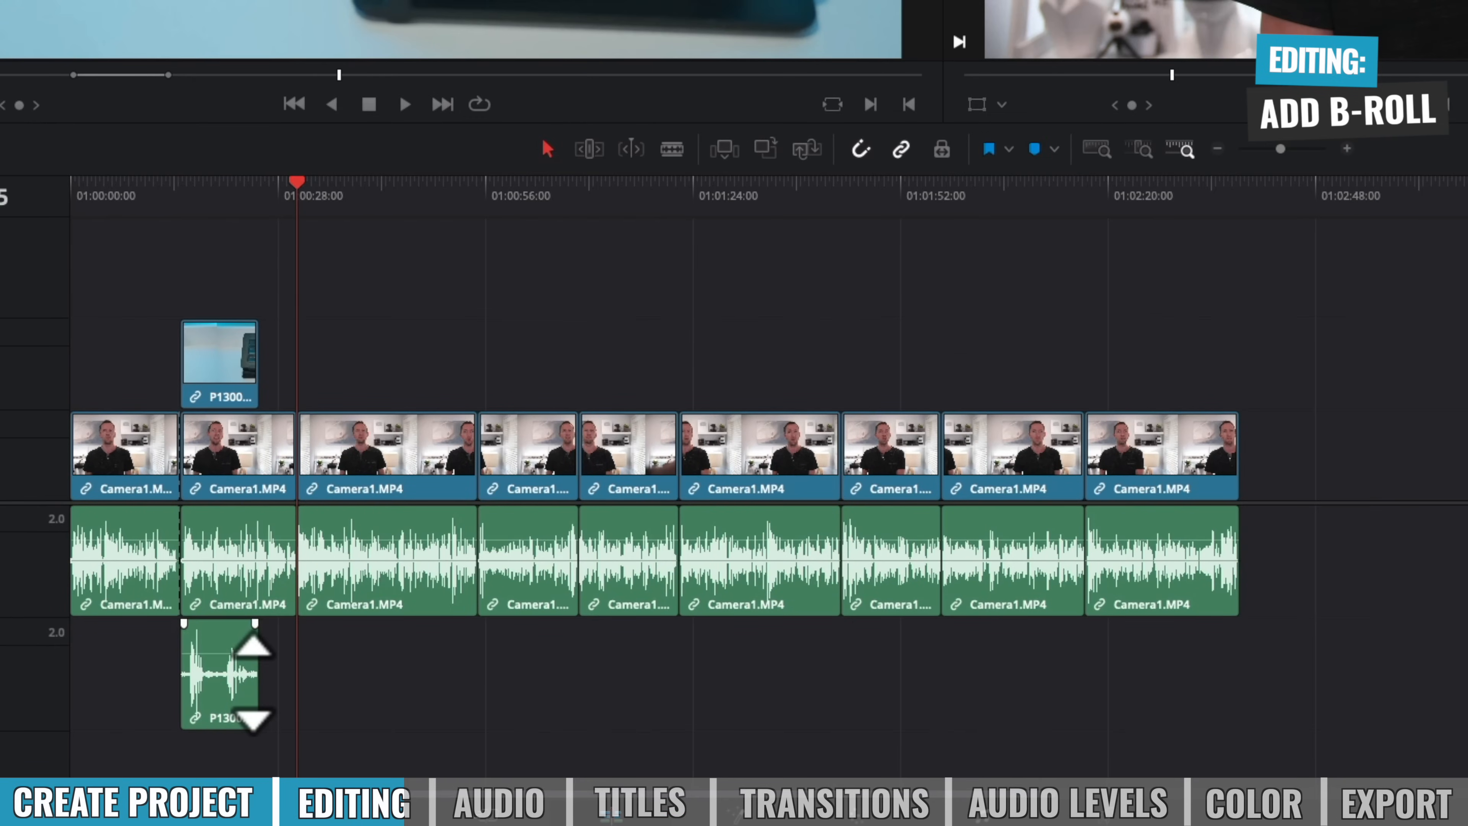
Delete only the audio of the P1300021.MOV clip and preview the overlay at 01:00:21:07.
left_click(242, 688, "alt")
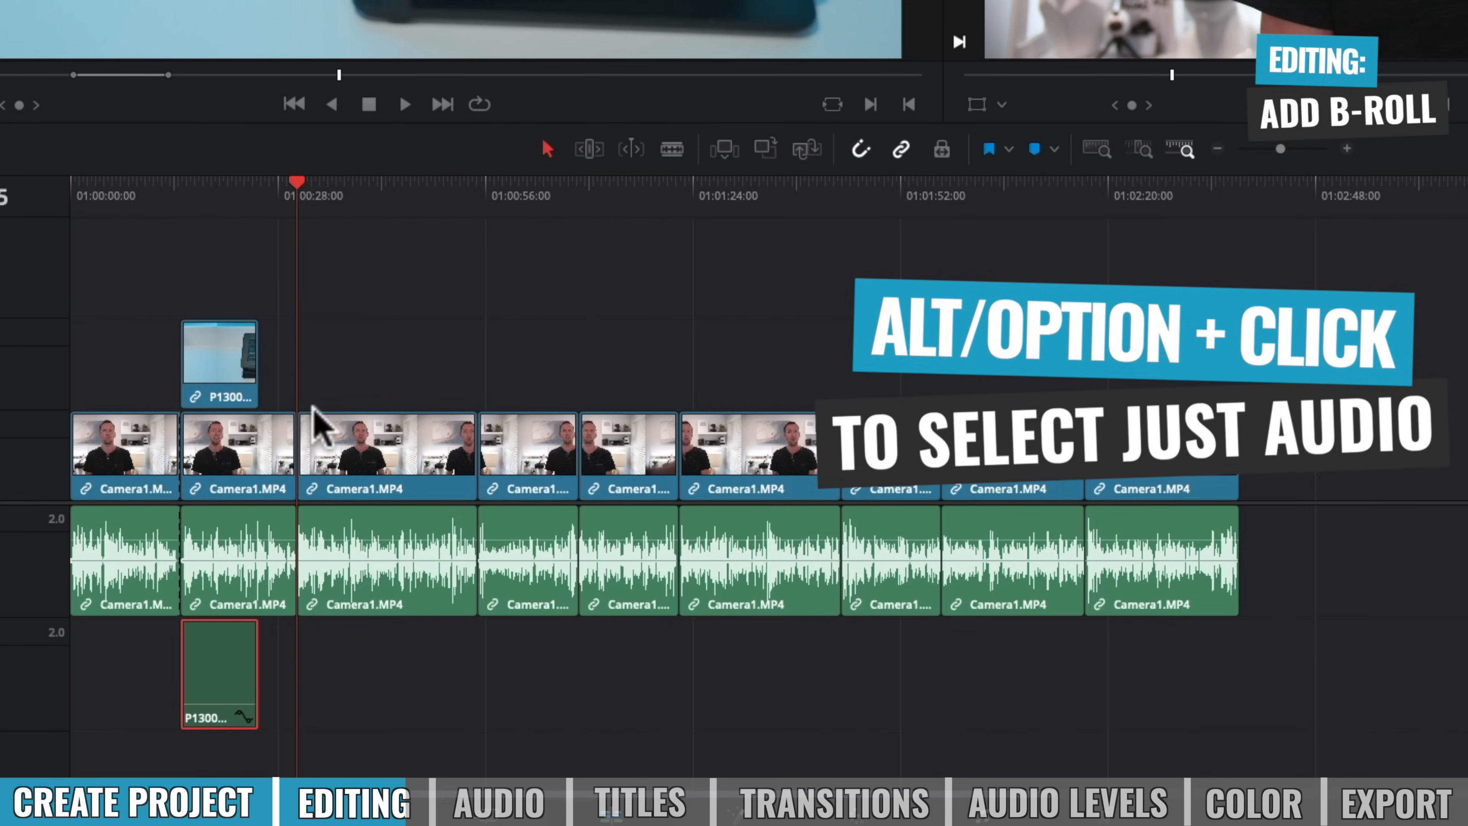
key("Delete")
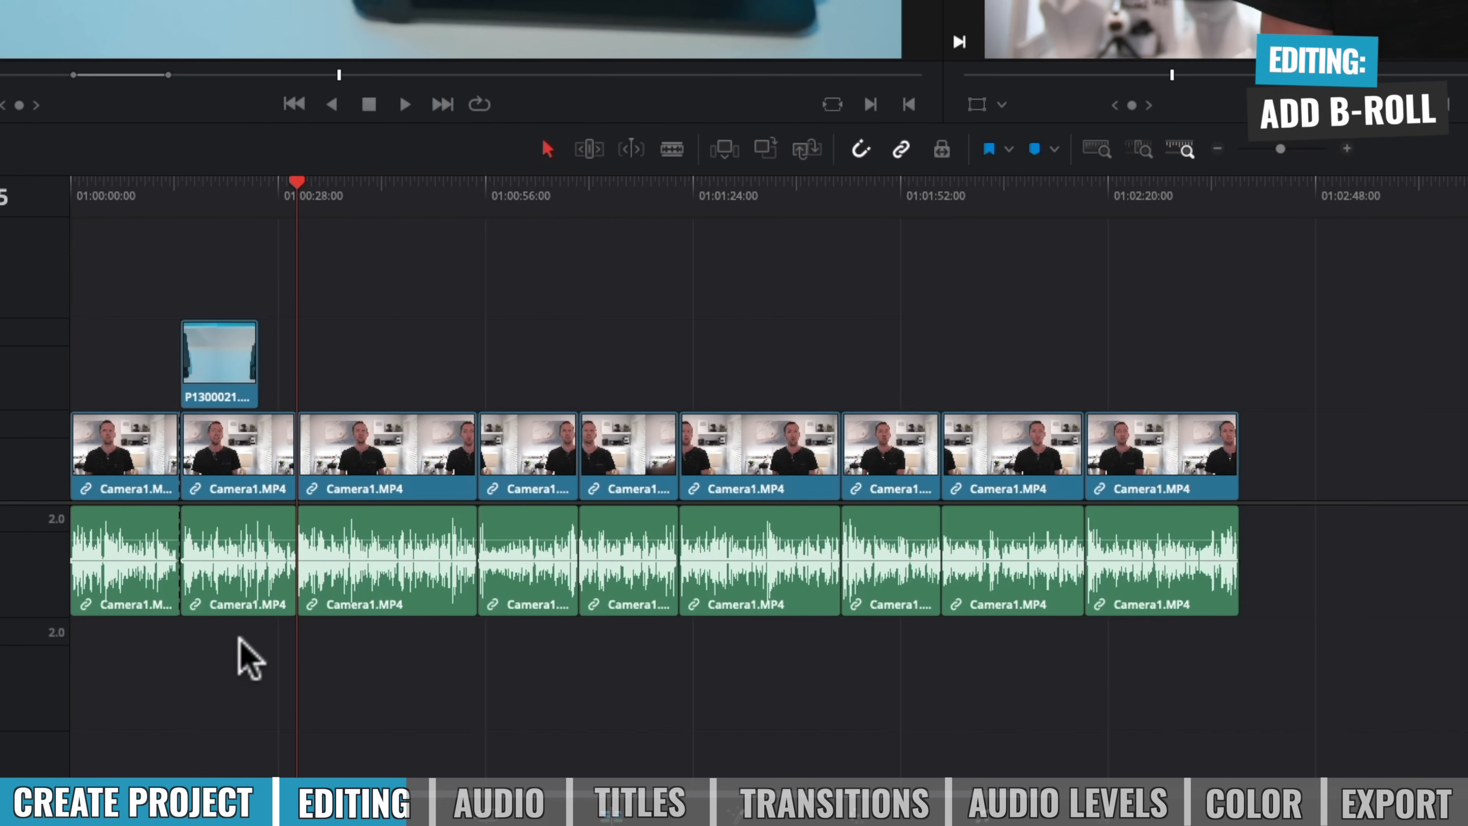
left_click_drag(180, 186, 227, 182)
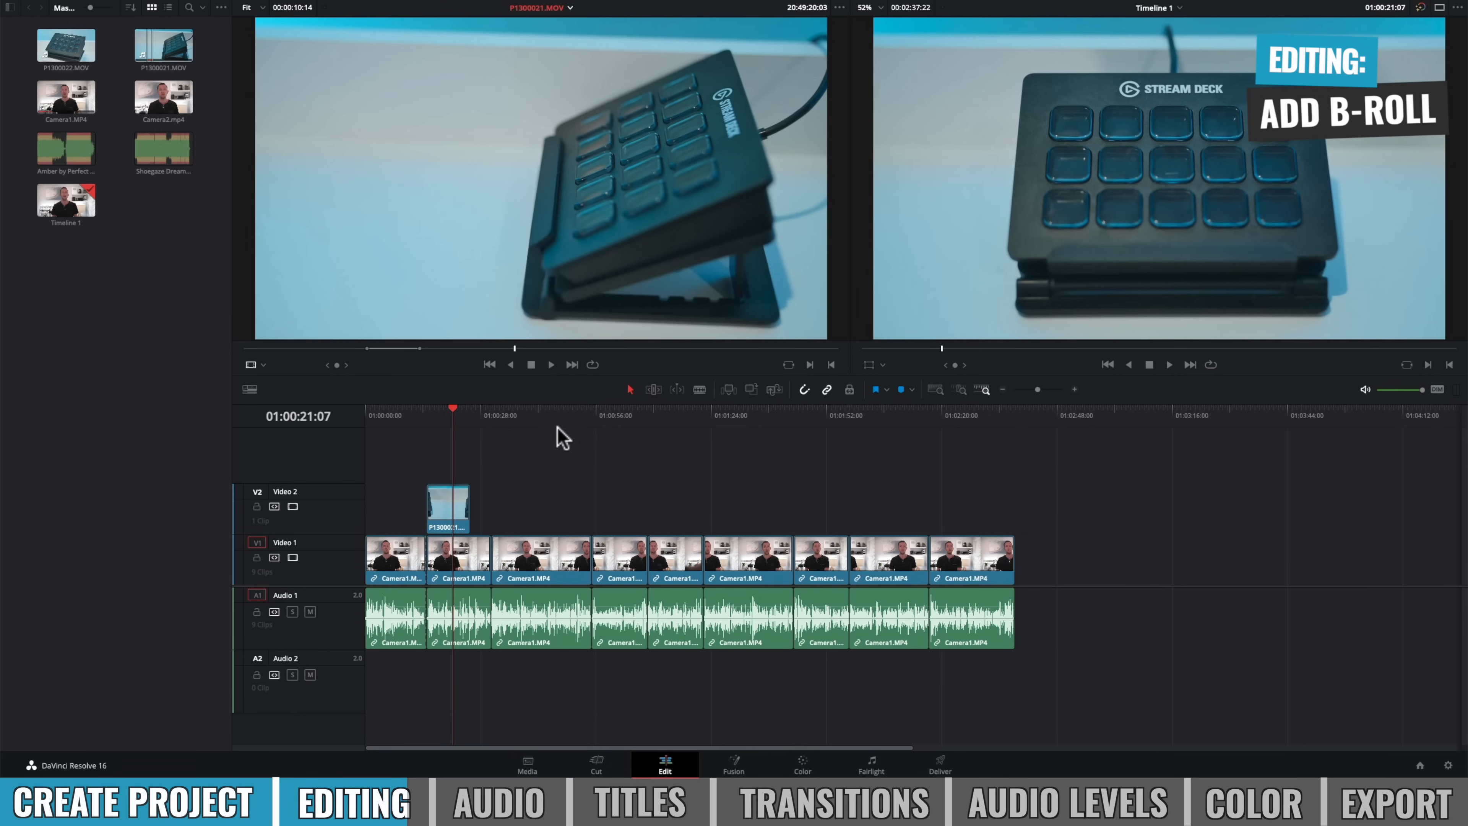
Add the whole P1300022.MOV clip to Video 2 above the later Camera1.MP4 clips and delete its audio.
left_click_drag(66, 46, 565, 499)
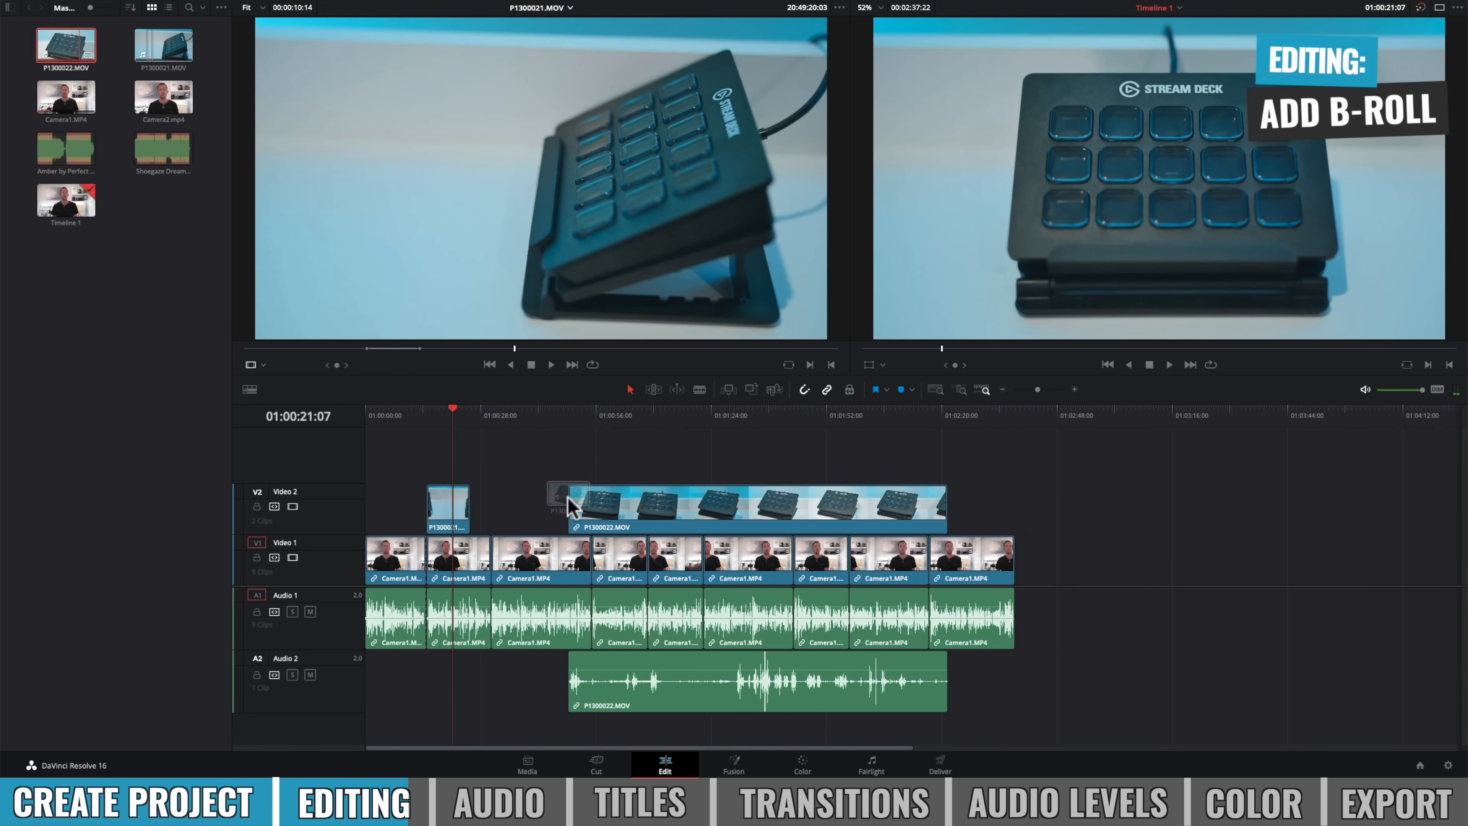
left_click(810, 694)
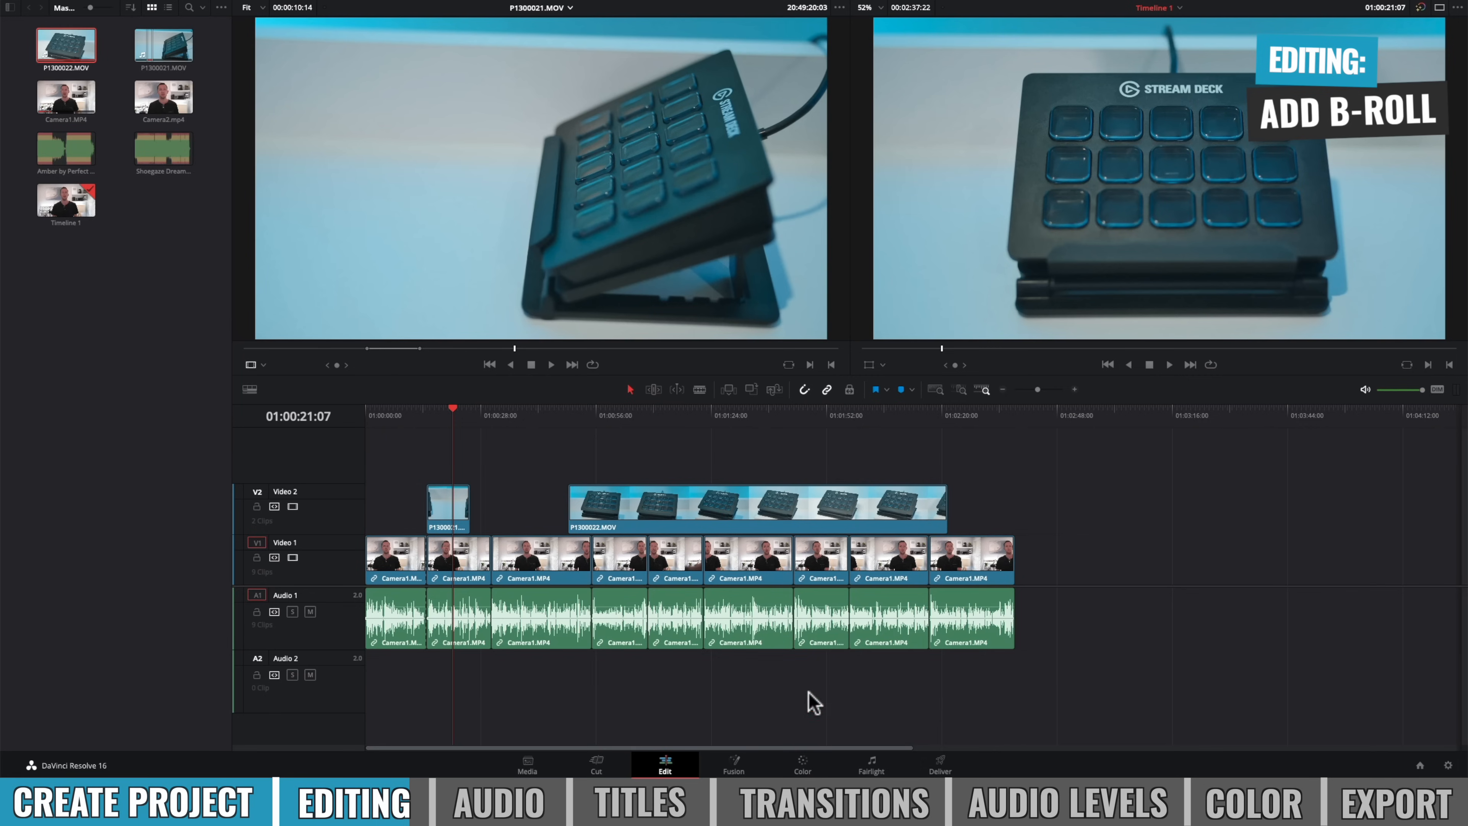
key("Delete")
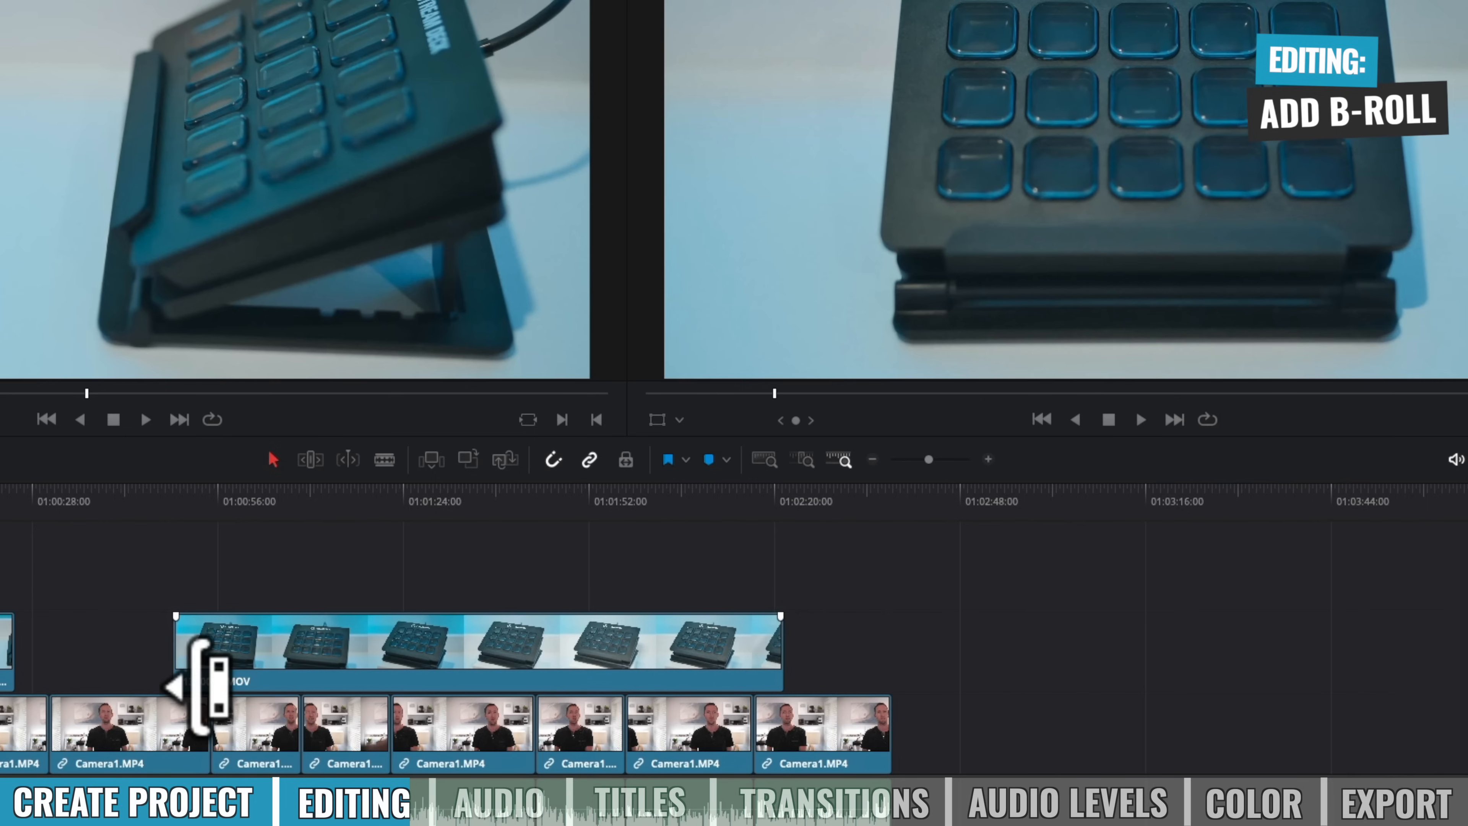
Trim P1300022.MOV to start with the fourth Camera1.MP4 clip and, with snapping turned off, to end shortly before that clip's end.
left_click(194, 680)
left_click_drag(194, 679, 233, 682)
left_click_drag(265, 491, 288, 568)
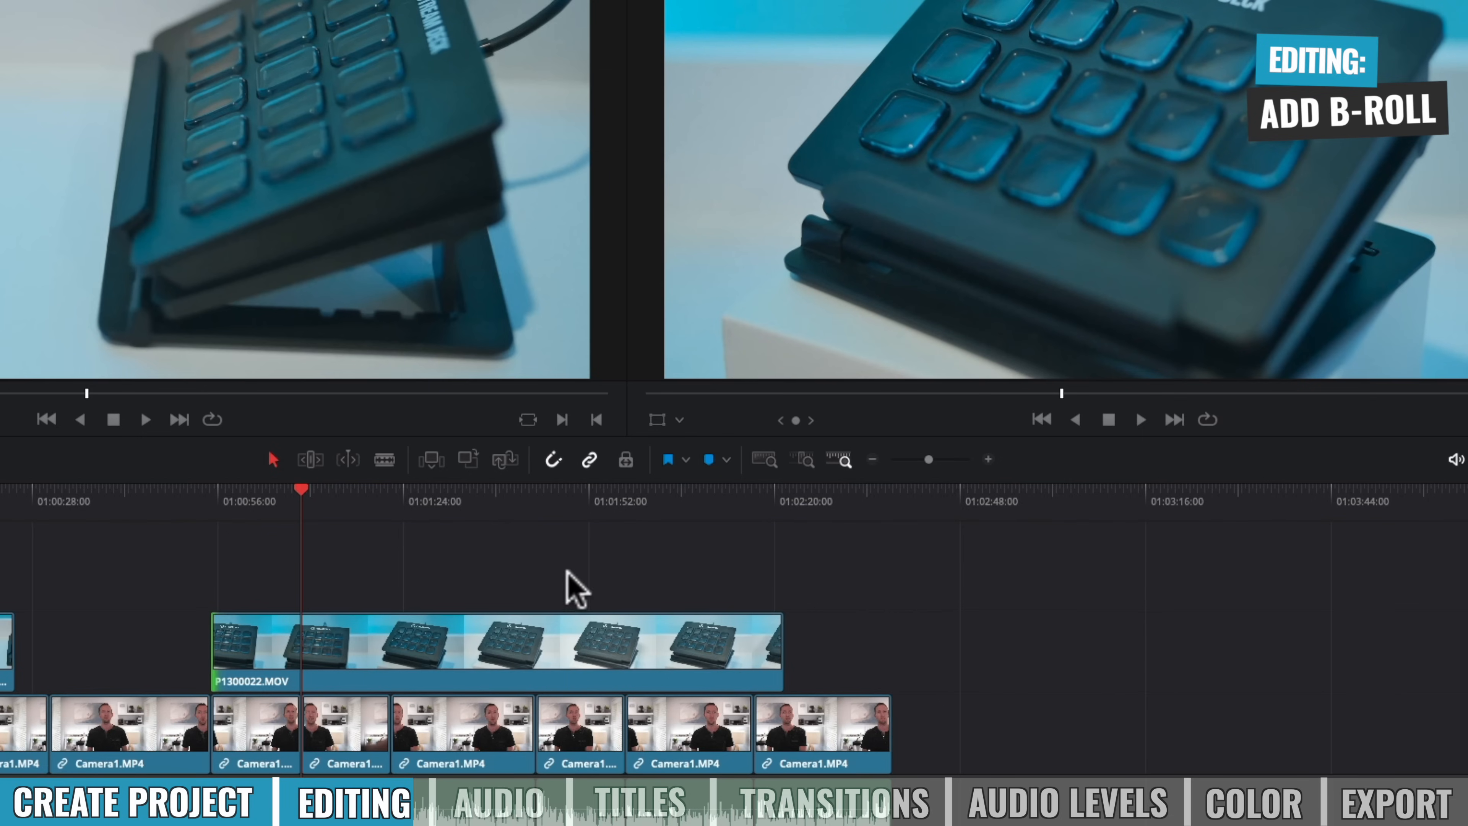
left_click(554, 460)
left_click_drag(271, 507, 284, 557)
left_click(286, 662)
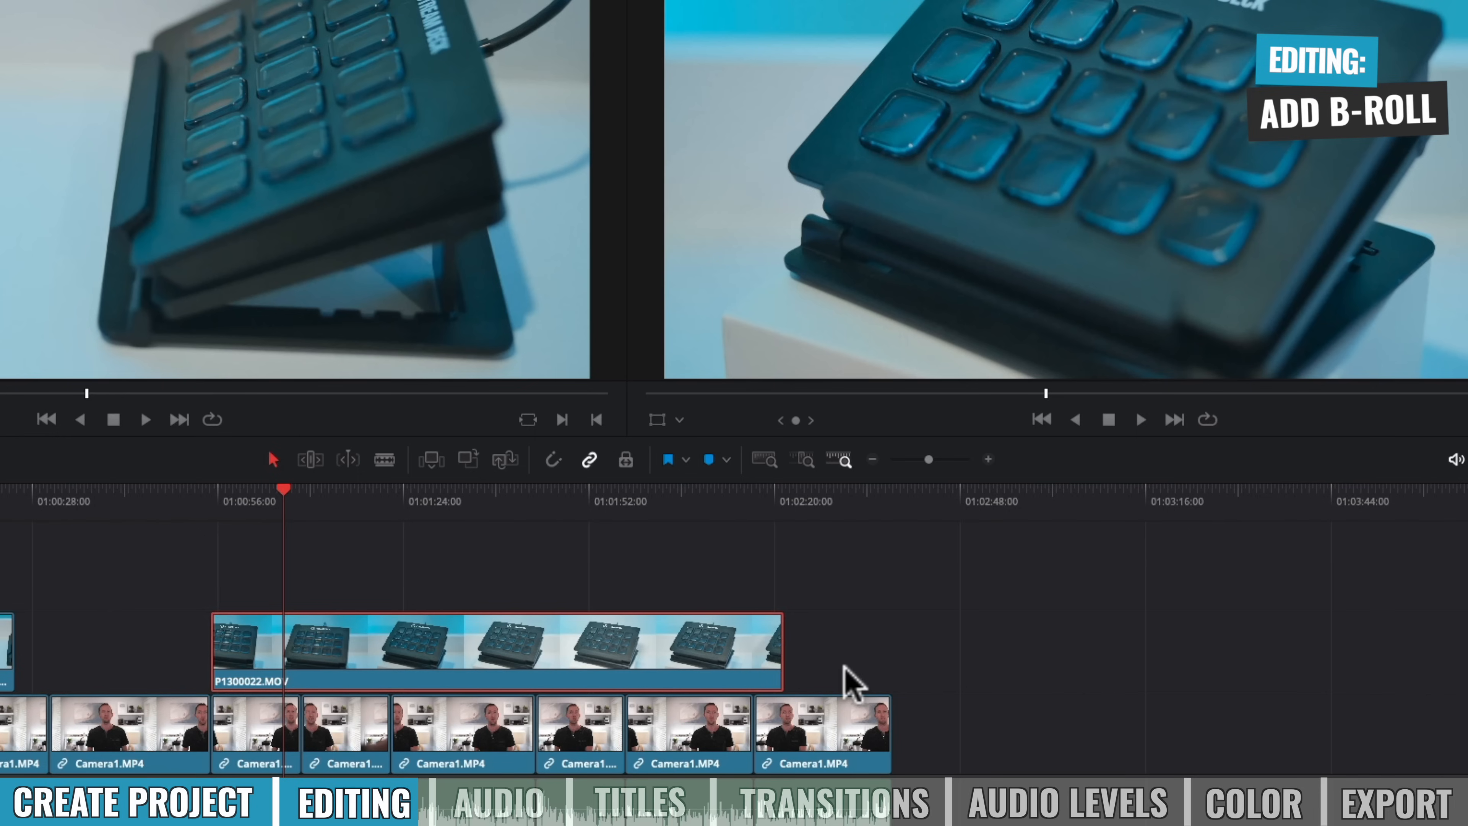
key("shift+bracketright")
left_click_drag(174, 500, 250, 533)
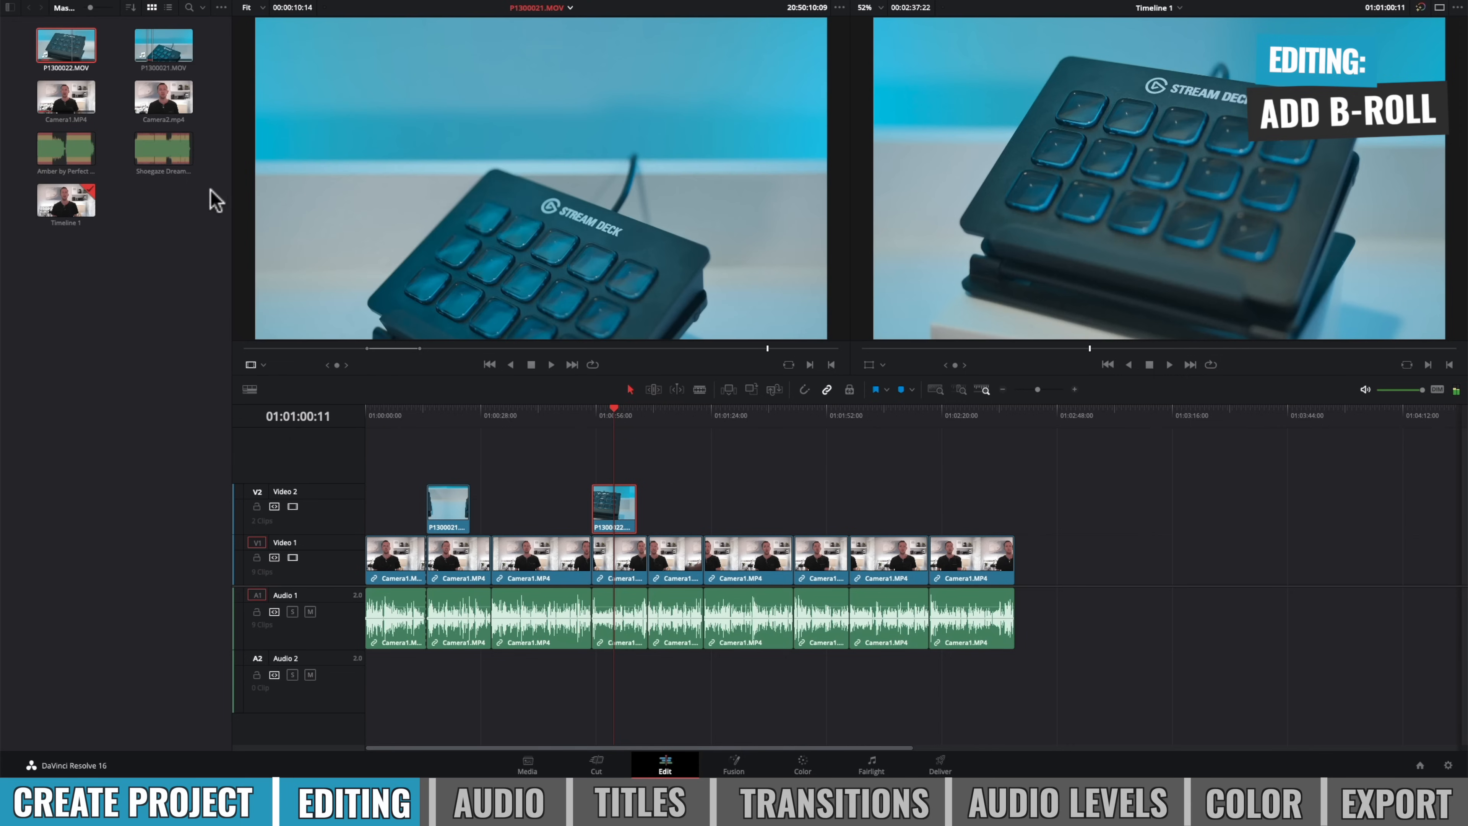
Mark a 00:00:14:04 section of P1300021.MOV and place only its video on Video 2, starting just before the sixth Camera1.MP4 clip.
left_click(171, 52)
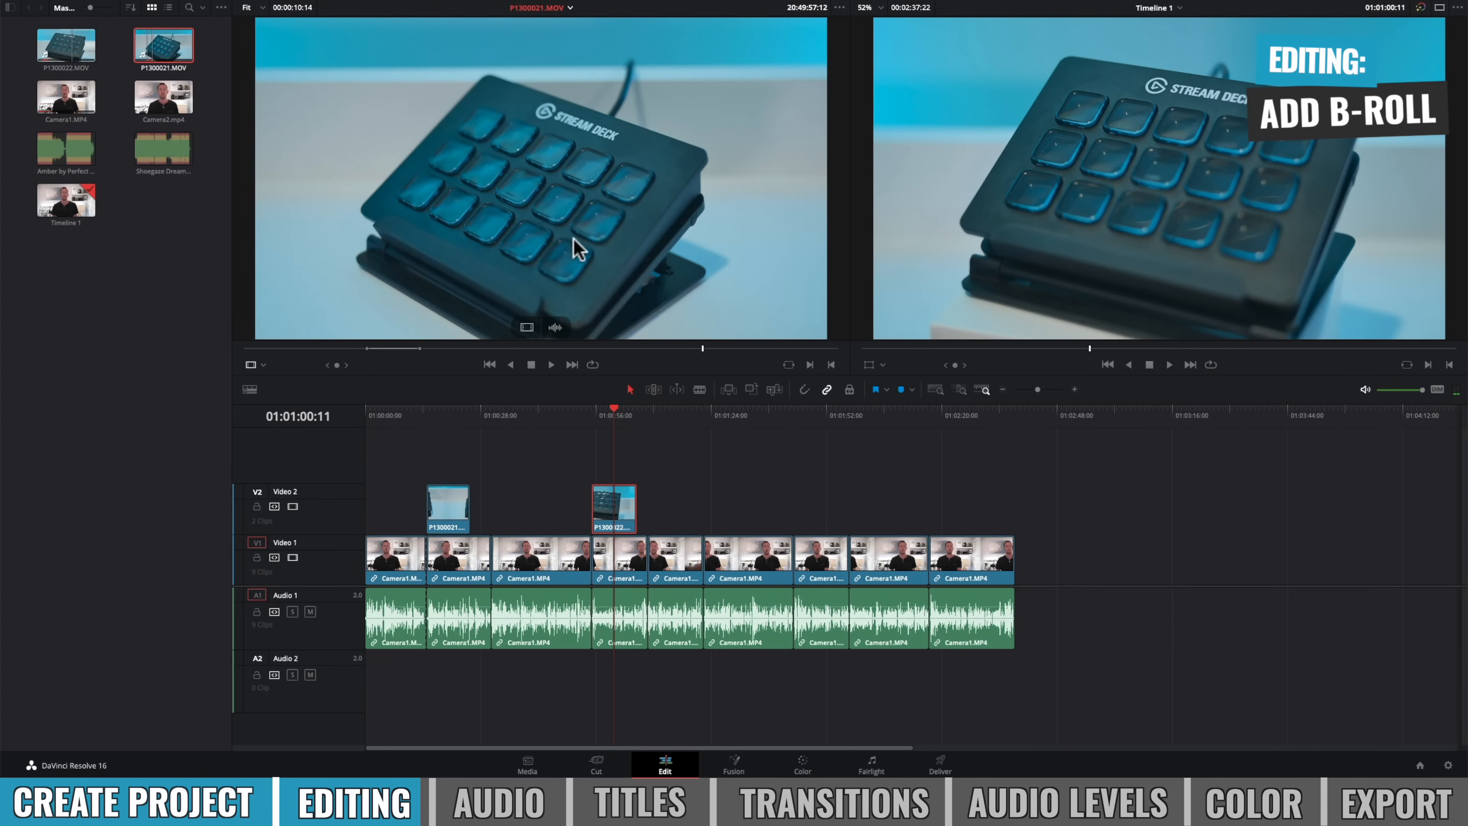
left_click_drag(449, 348, 576, 349)
key("i")
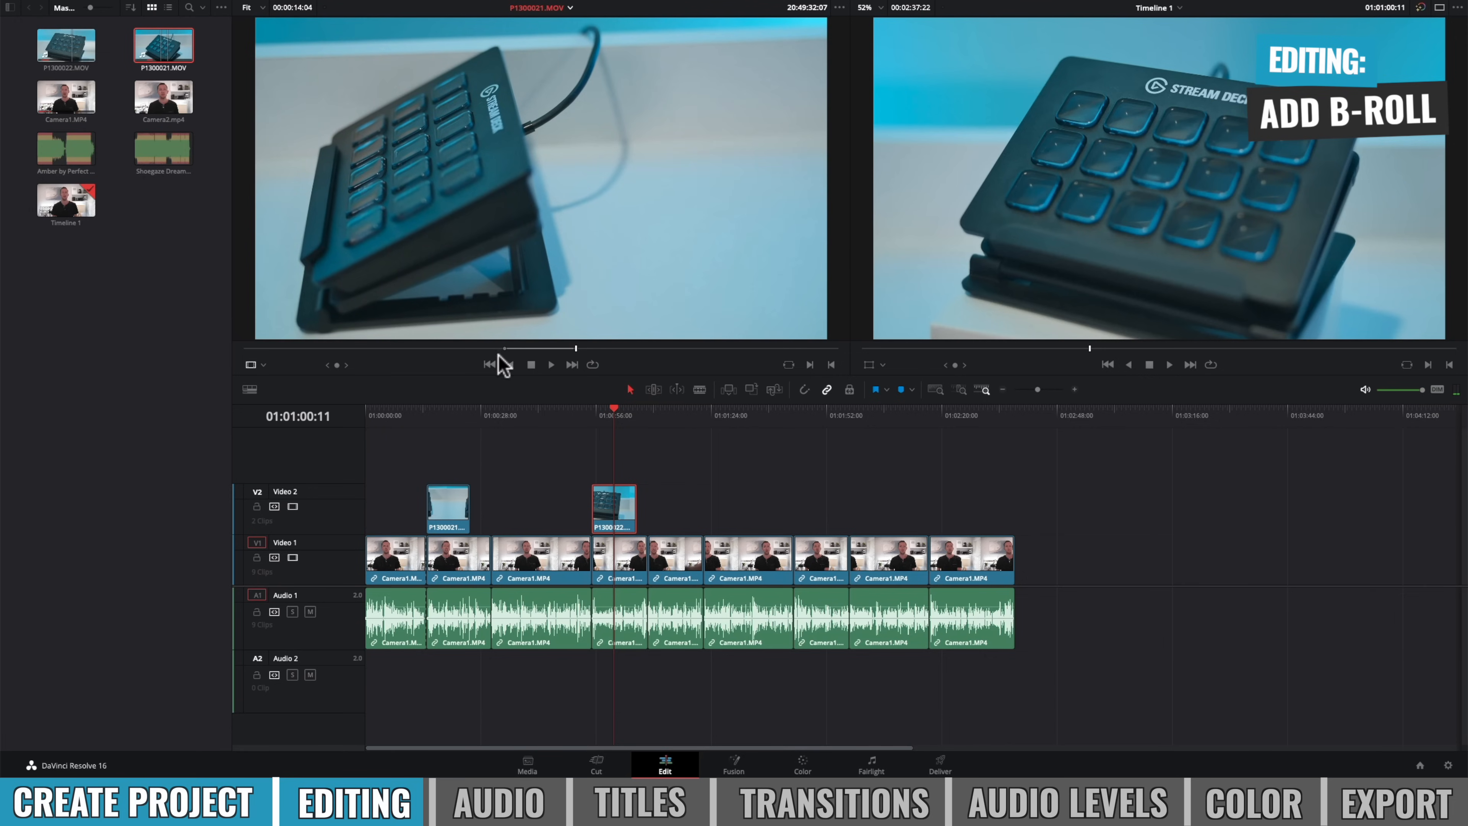
left_click_drag(540, 311, 560, 194)
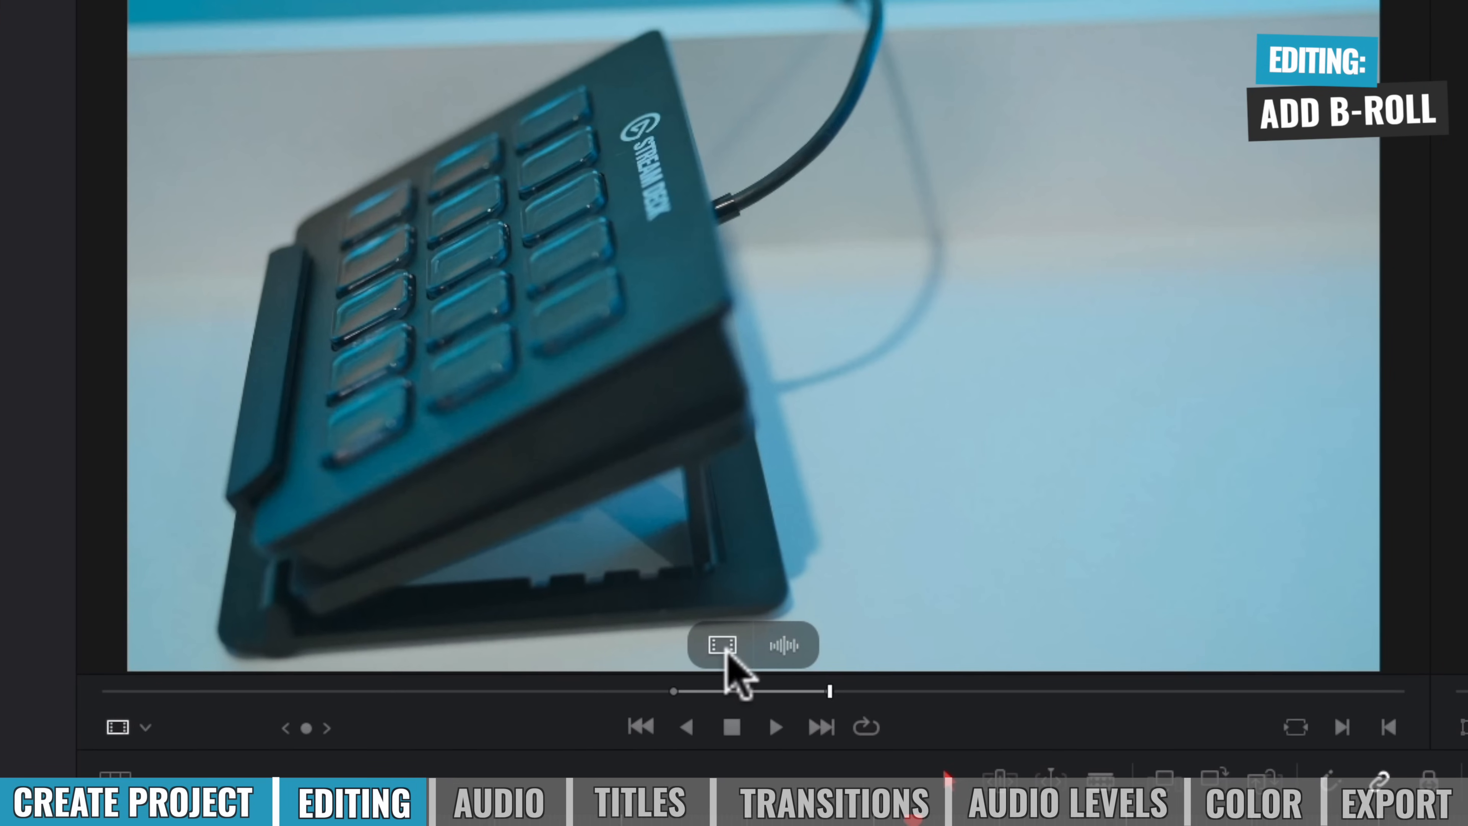
left_click_drag(725, 640, 691, 525)
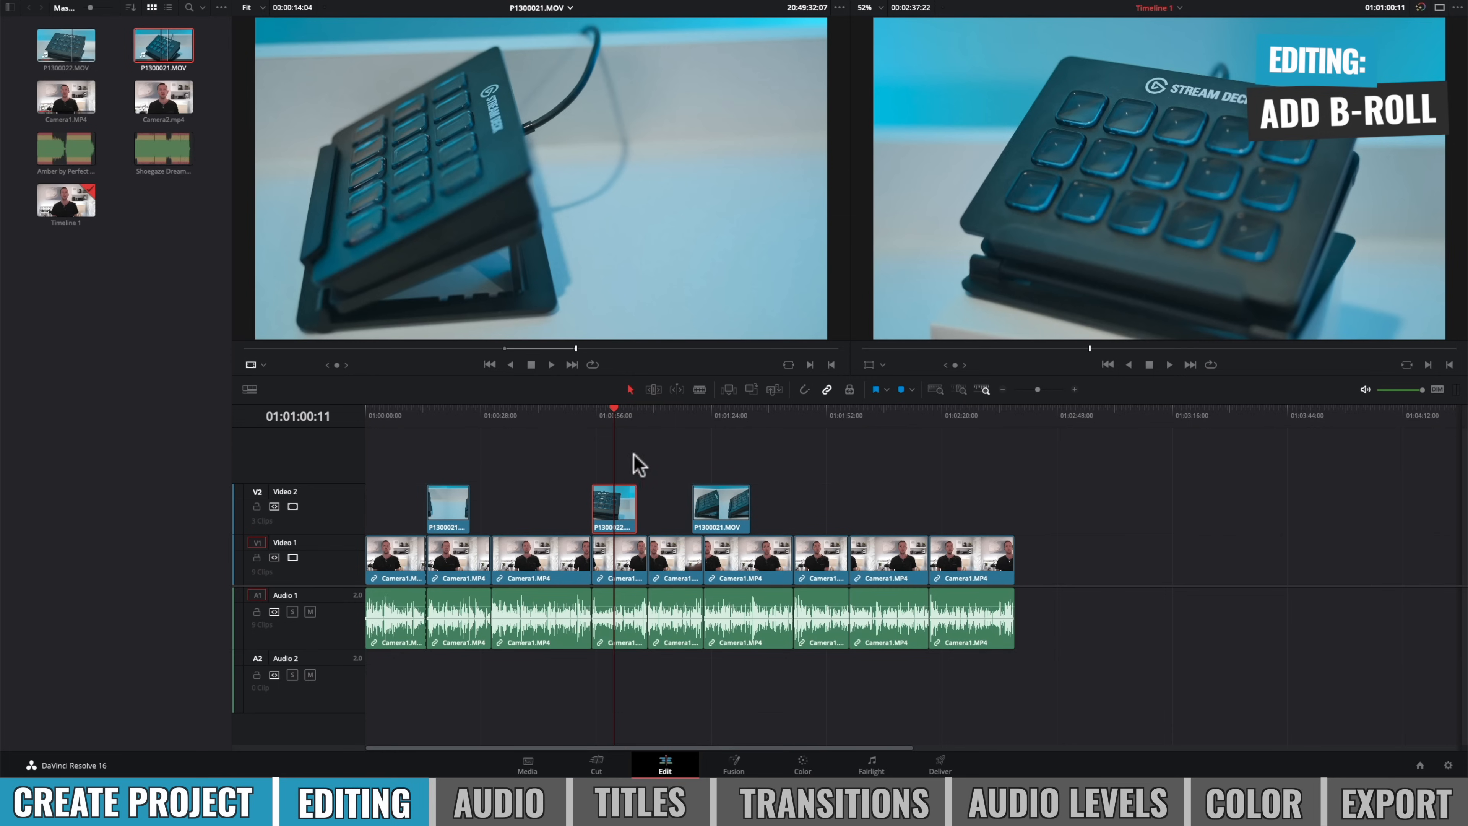
Shorten the second Camera1.MP4 clip's end by about 1 second 20 frames and close the gaps so the following clips move up.
key("super+=")
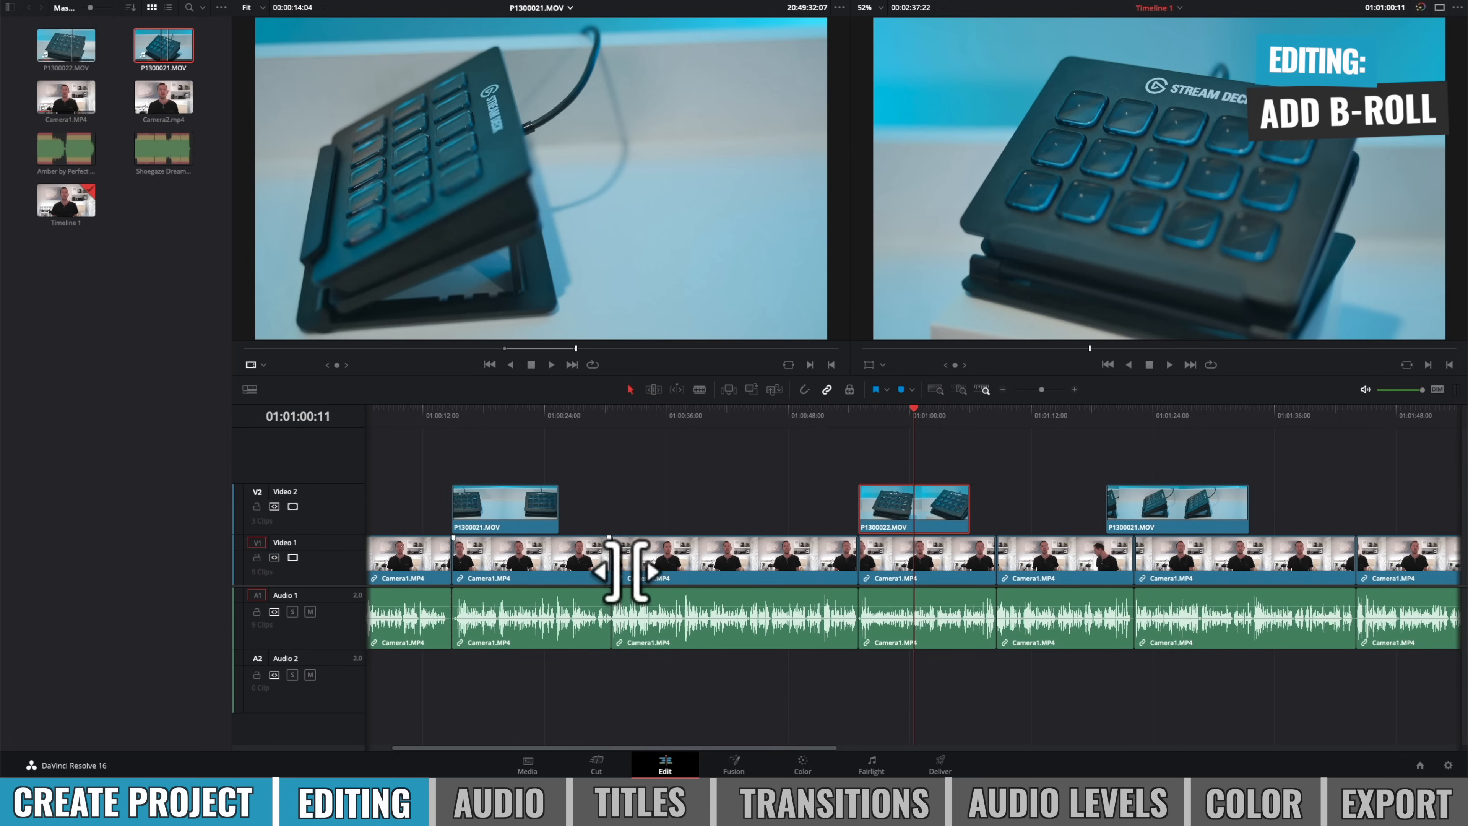
left_click_drag(606, 563, 643, 565)
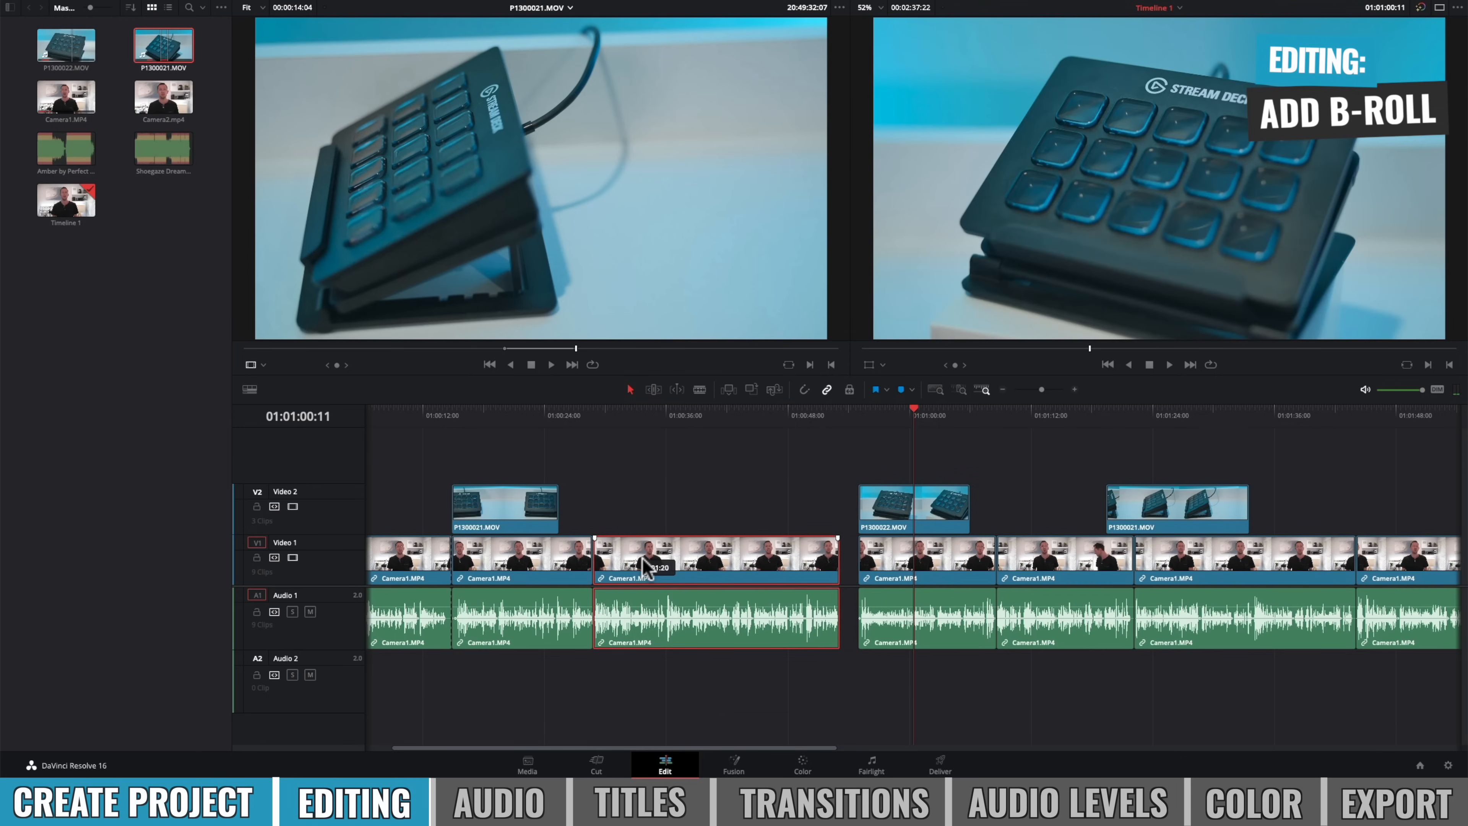
left_click(877, 613)
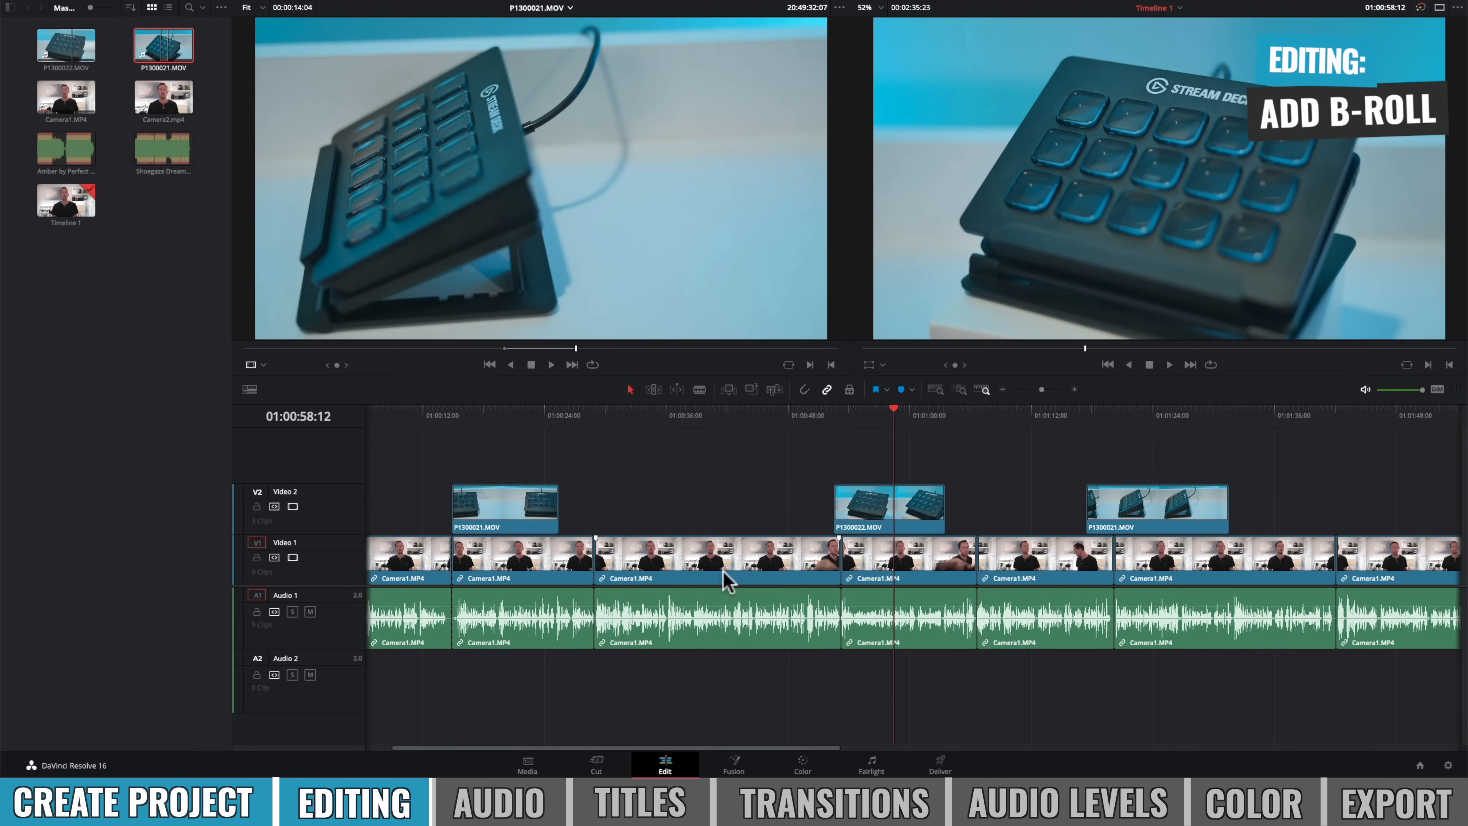
Add the Shoegaze Dreampop music to Audio 2 from the timeline's start and trim its end to the last video clip's end at 01:02:35:19.
key("ctrl+minus")
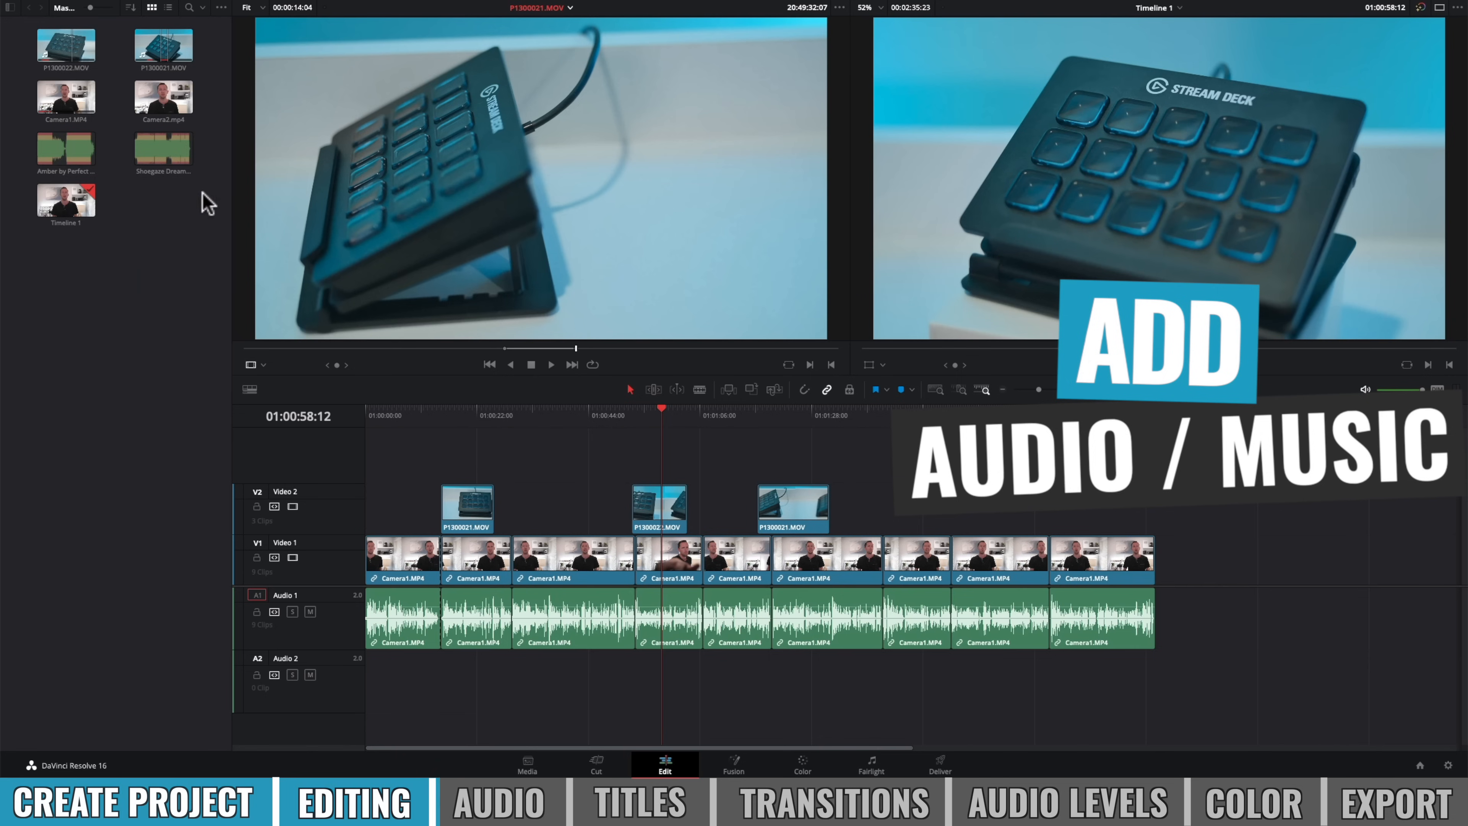
double_click(159, 165)
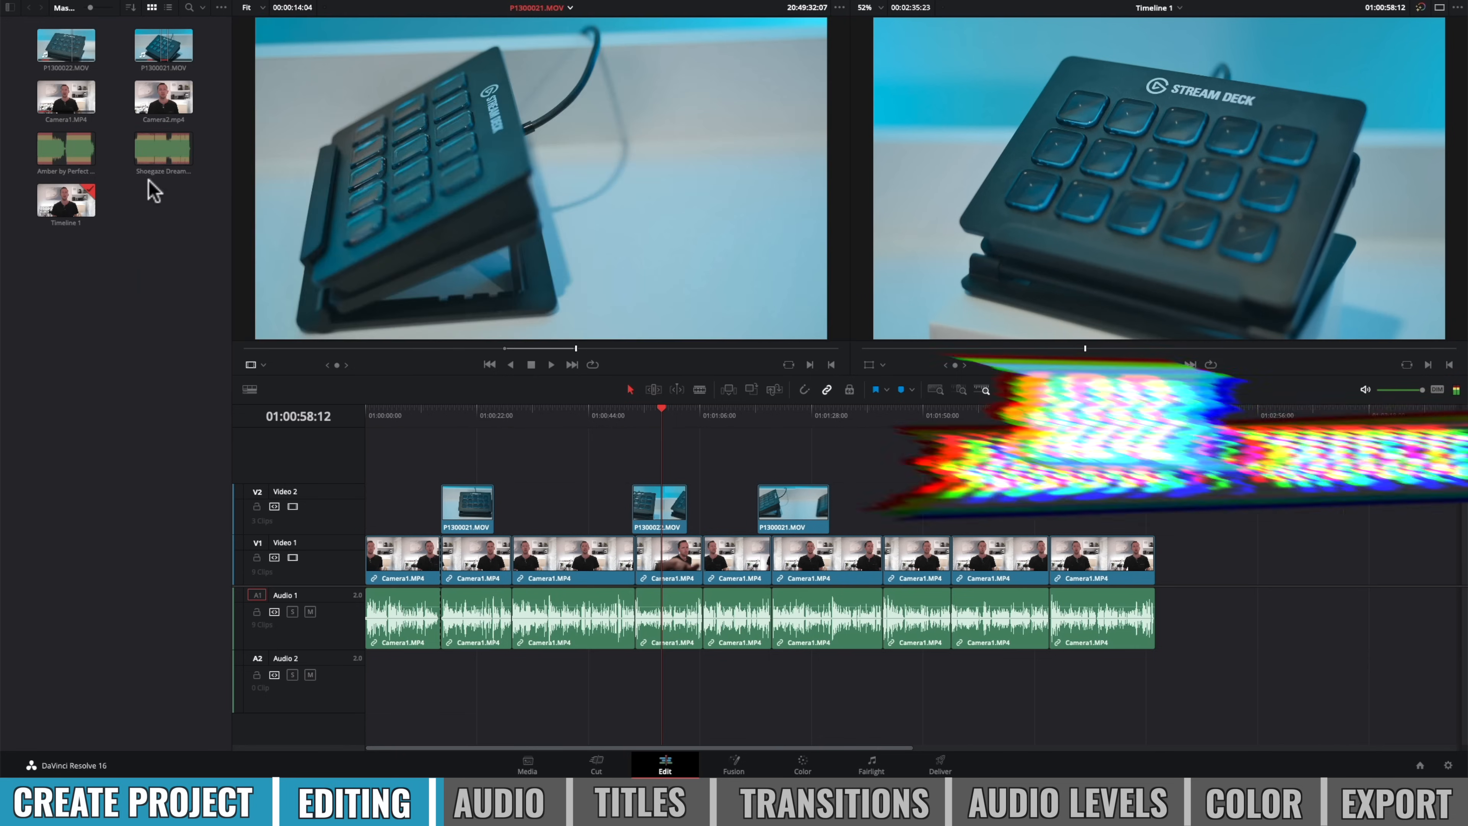
left_click_drag(159, 153, 428, 699)
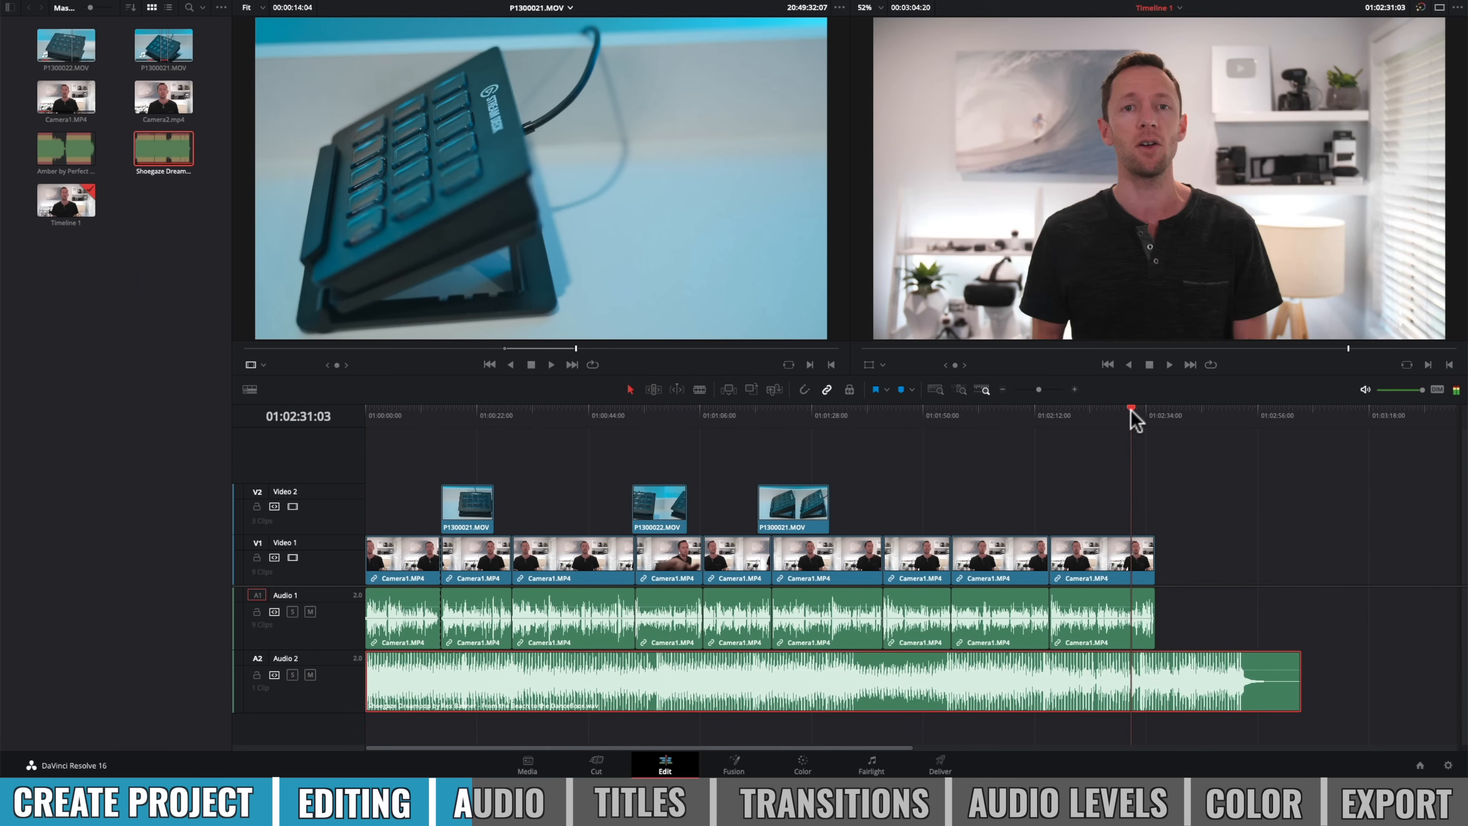
left_click_drag(1127, 412, 1153, 419)
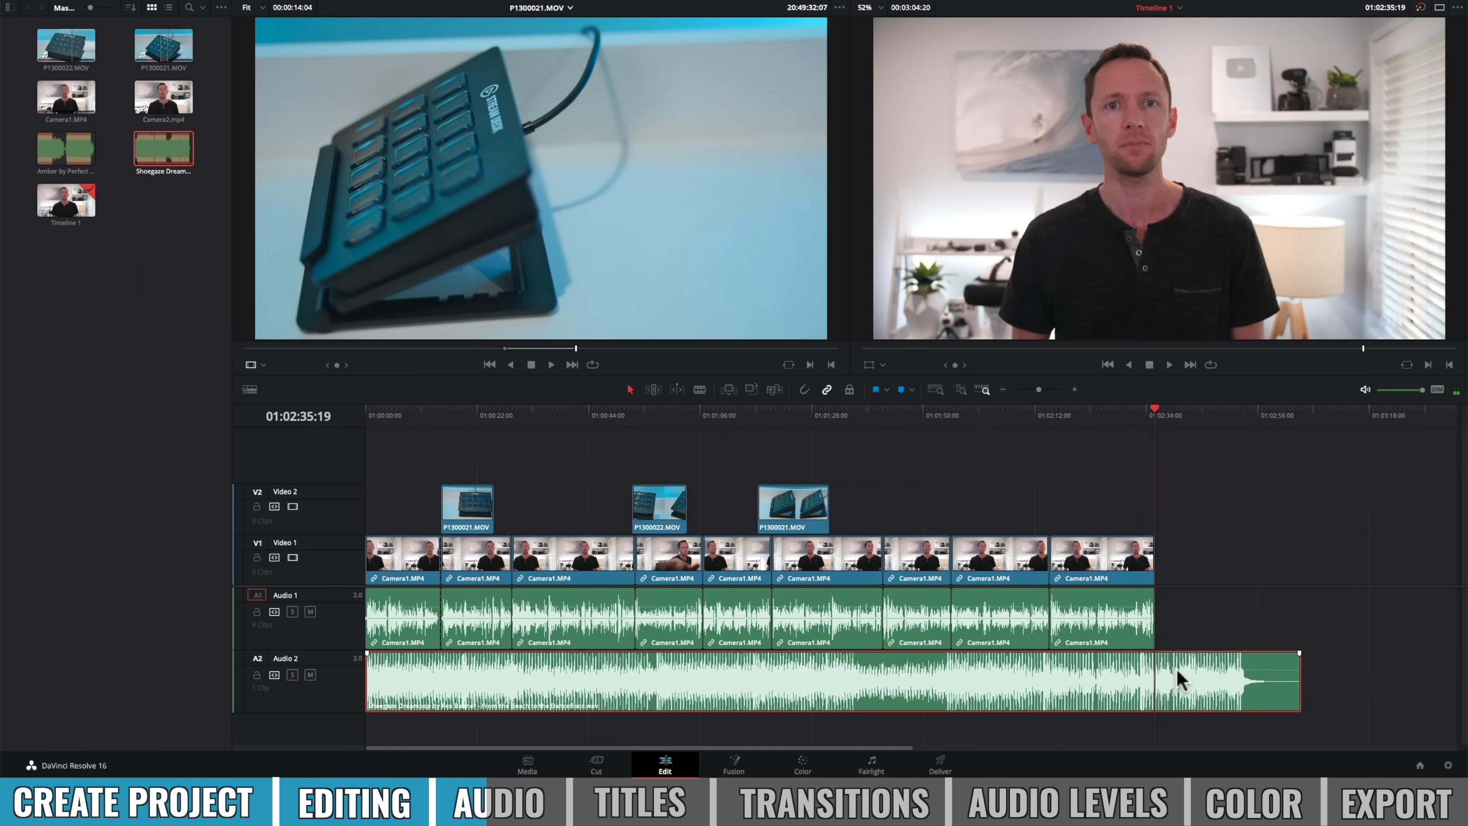
key("shift+]")
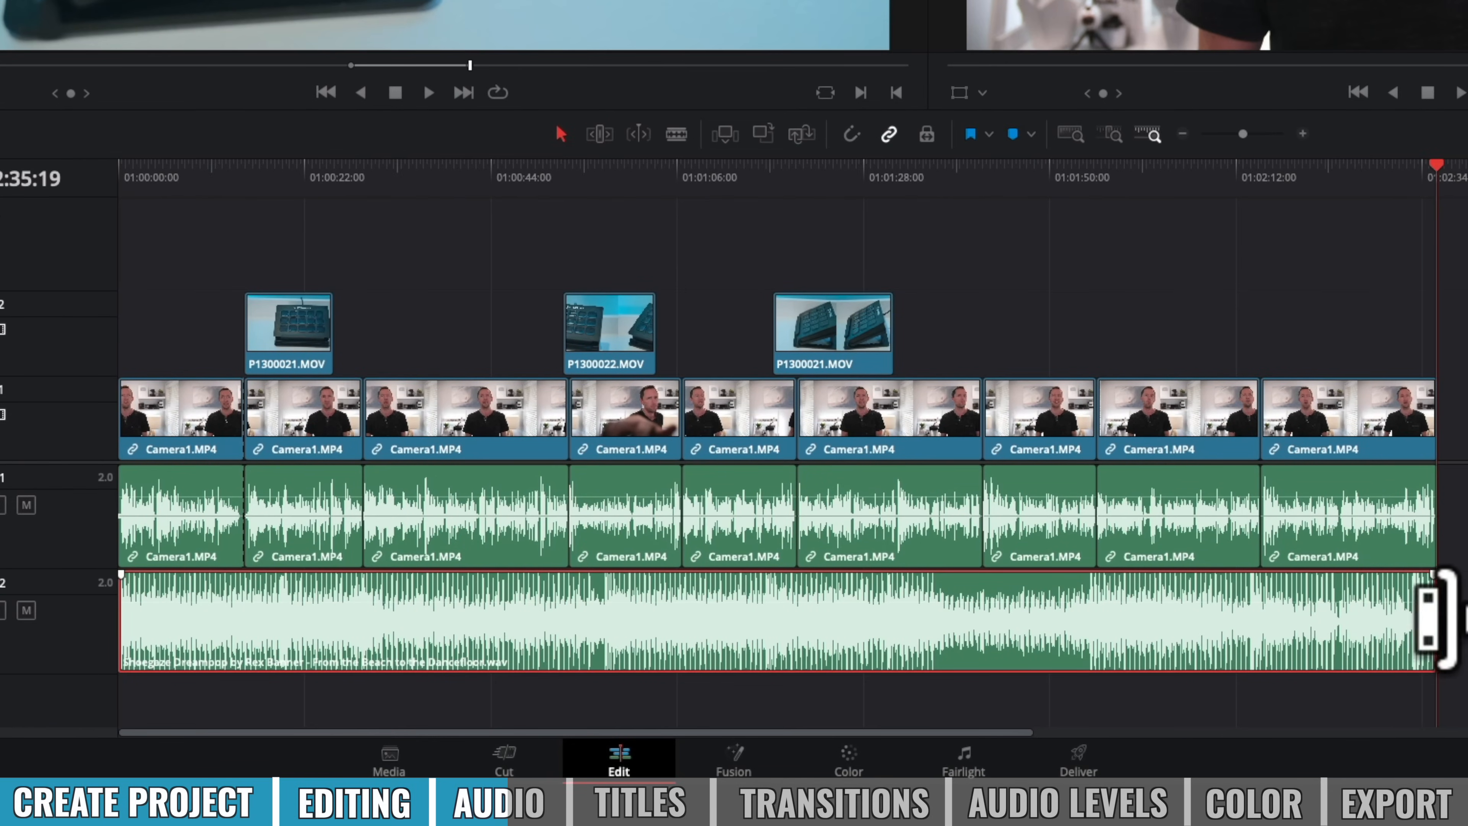
Add a short fade-out at the end and a short fade-in at the start of the music clip.
mouse_move(1422, 585)
left_mouse_down()
mouse_move(1395, 584)
mouse_move(1423, 584)
left_mouse_up()
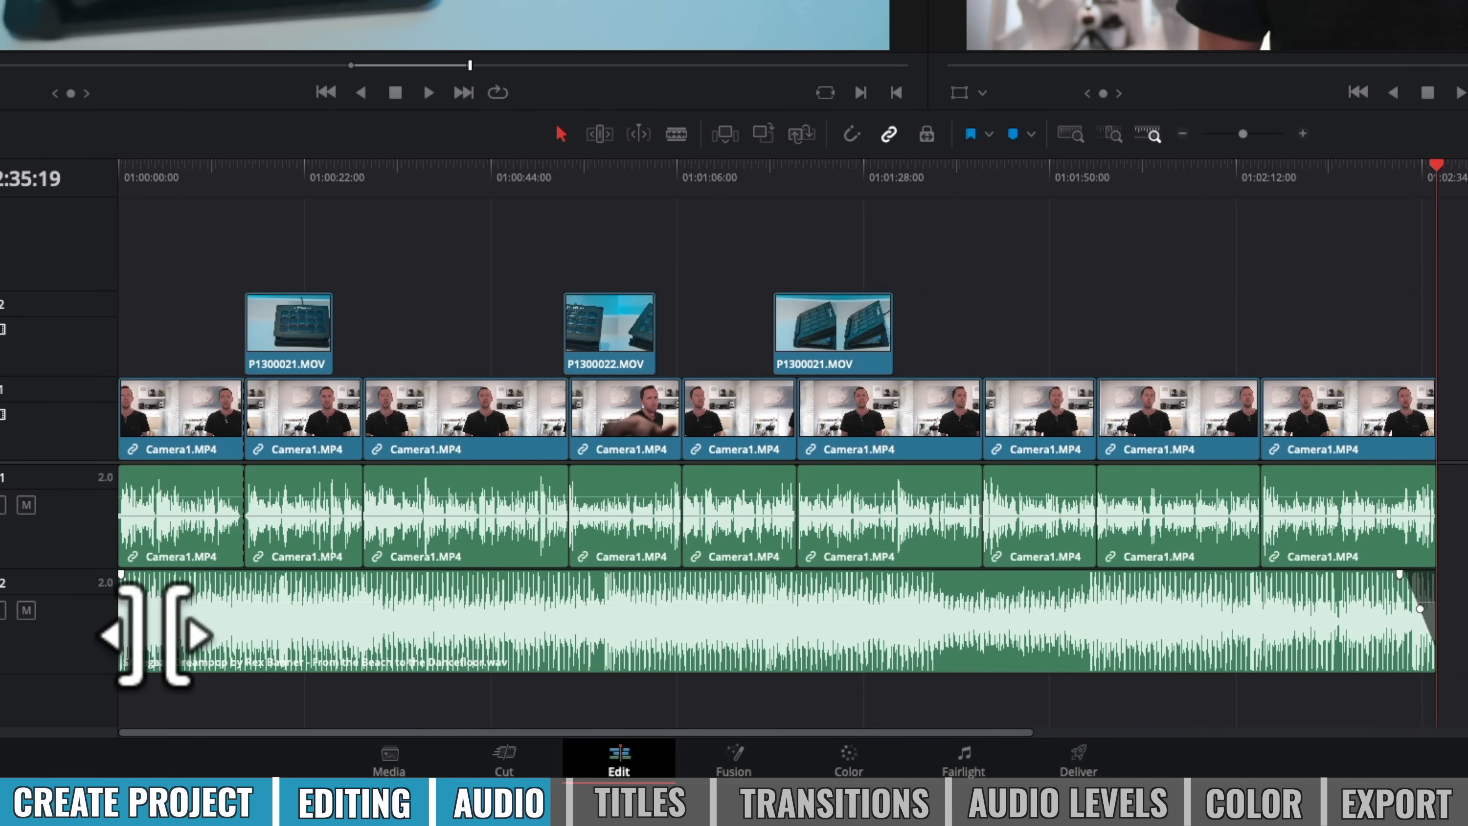
left_click_drag(148, 587, 170, 591)
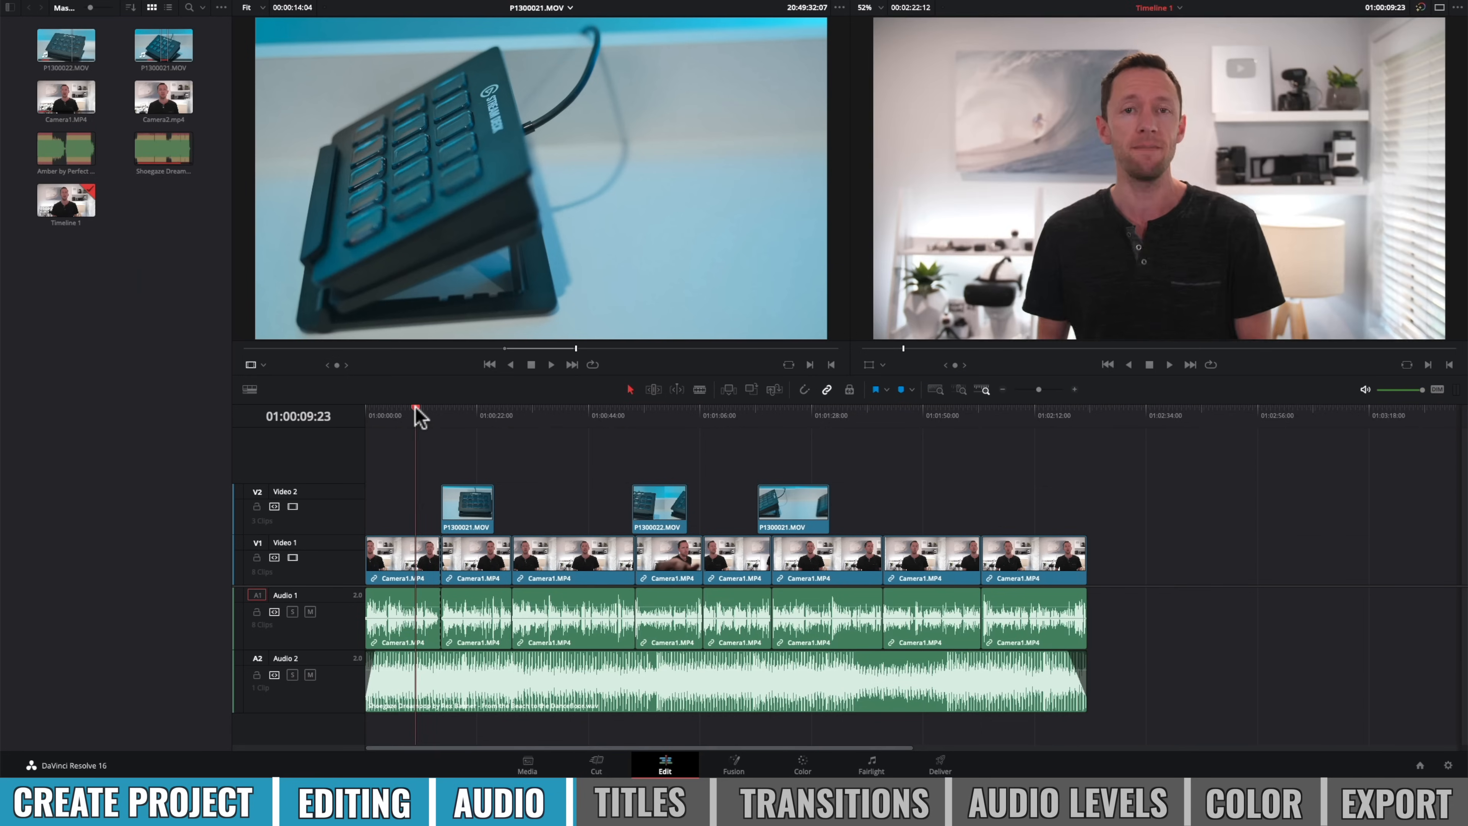
Position the playhead at 01:00:00:22 and show the available titles in the effects library.
left_click_drag(413, 413, 369, 443)
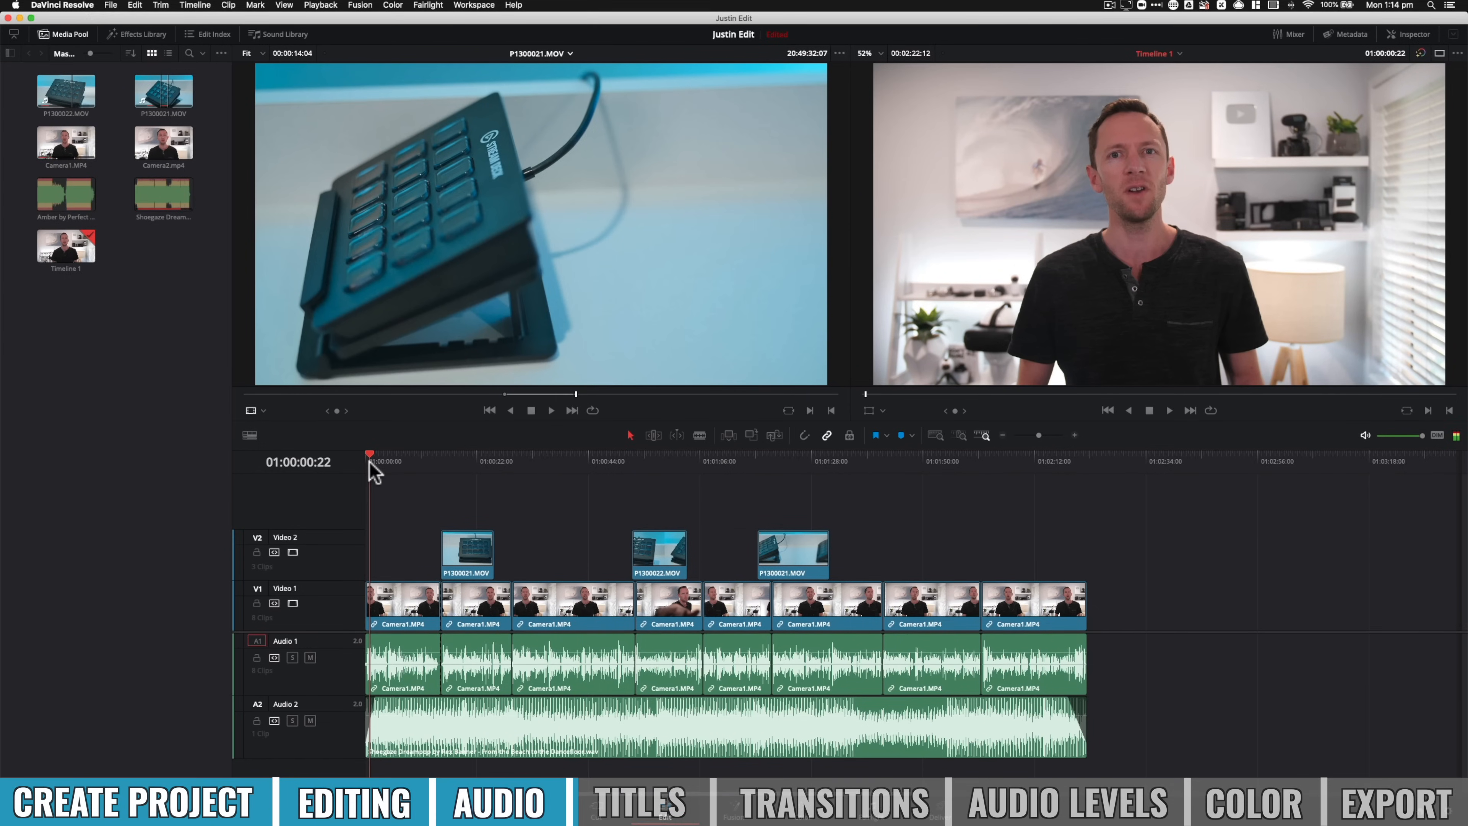
left_click(155, 38)
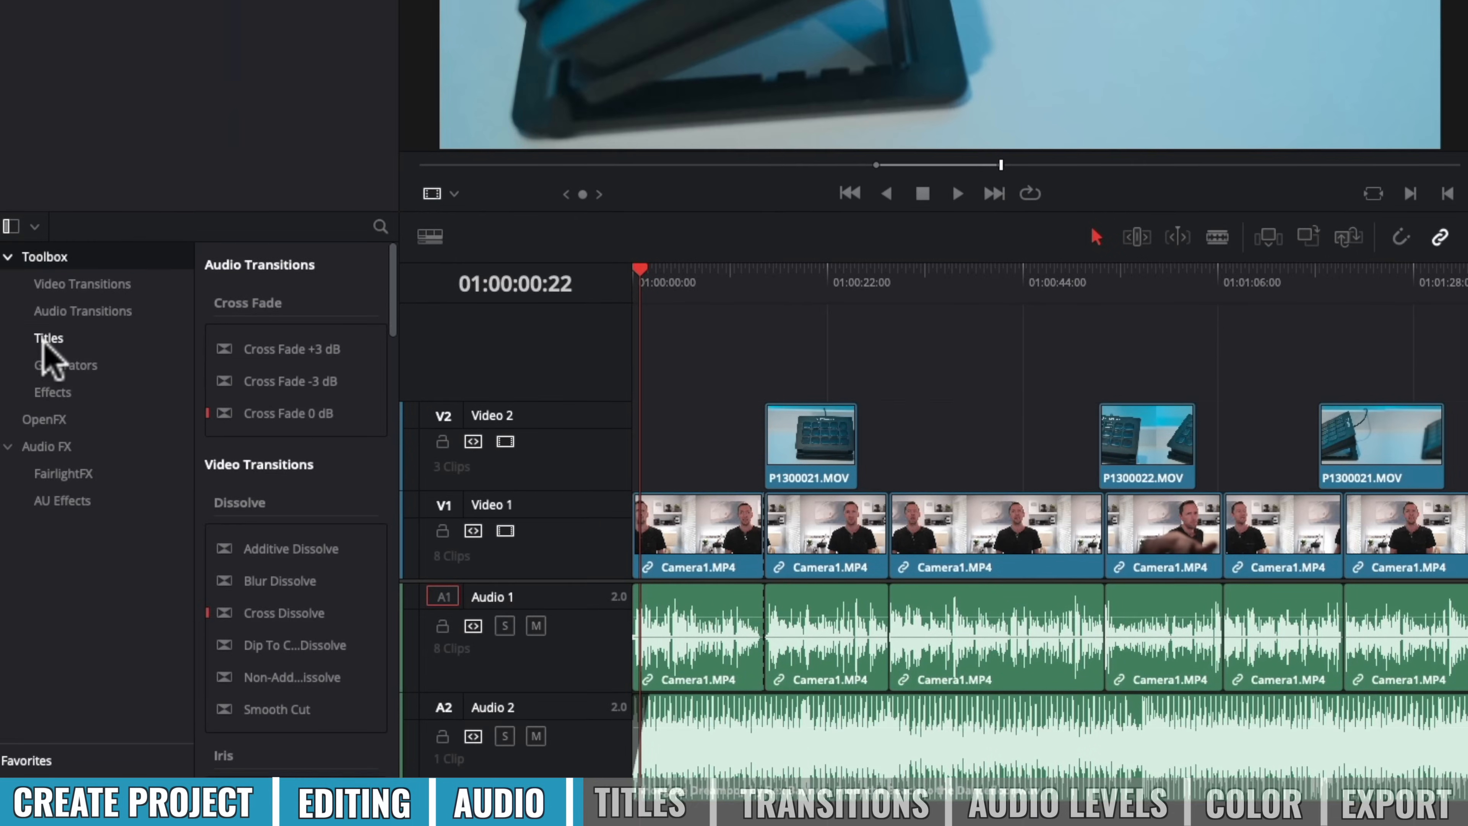
left_click(32, 495)
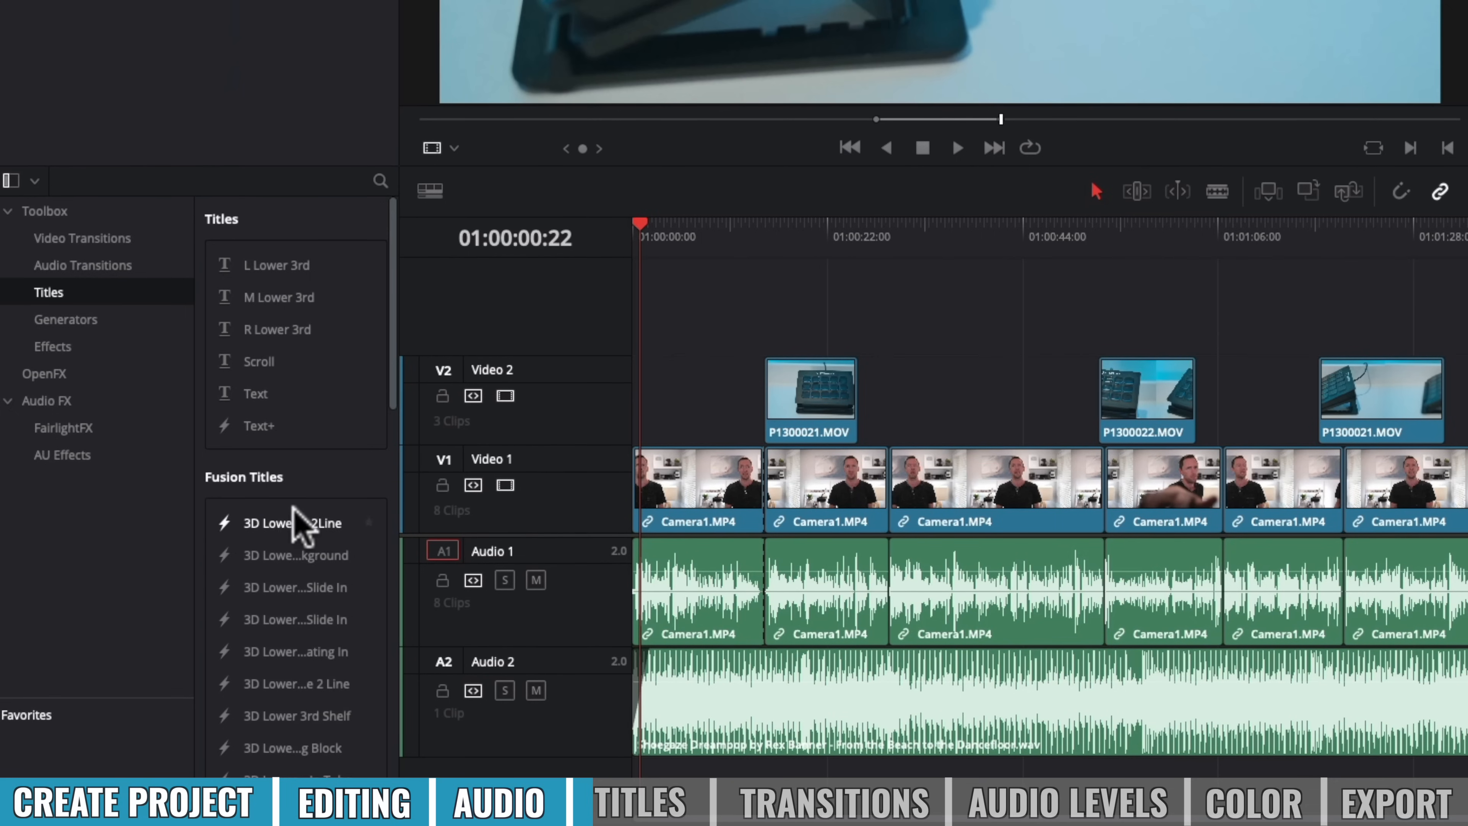
Try the first two-line 3D lower-third Fusion title on Video 2 at the playhead and scrub through it.
left_click_drag(267, 527, 642, 426)
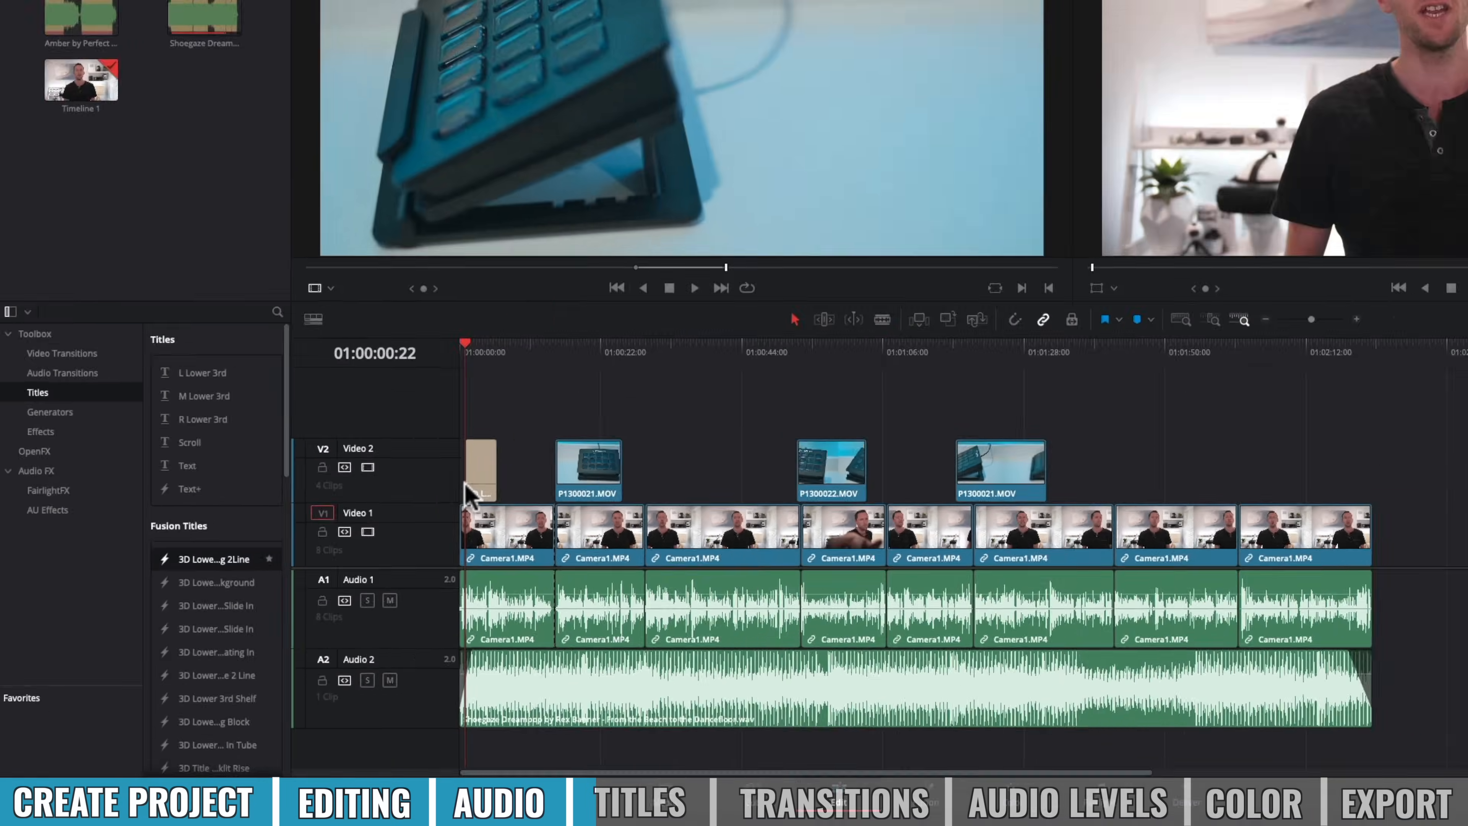
left_click_drag(465, 347, 473, 348)
left_click_drag(376, 411, 396, 414)
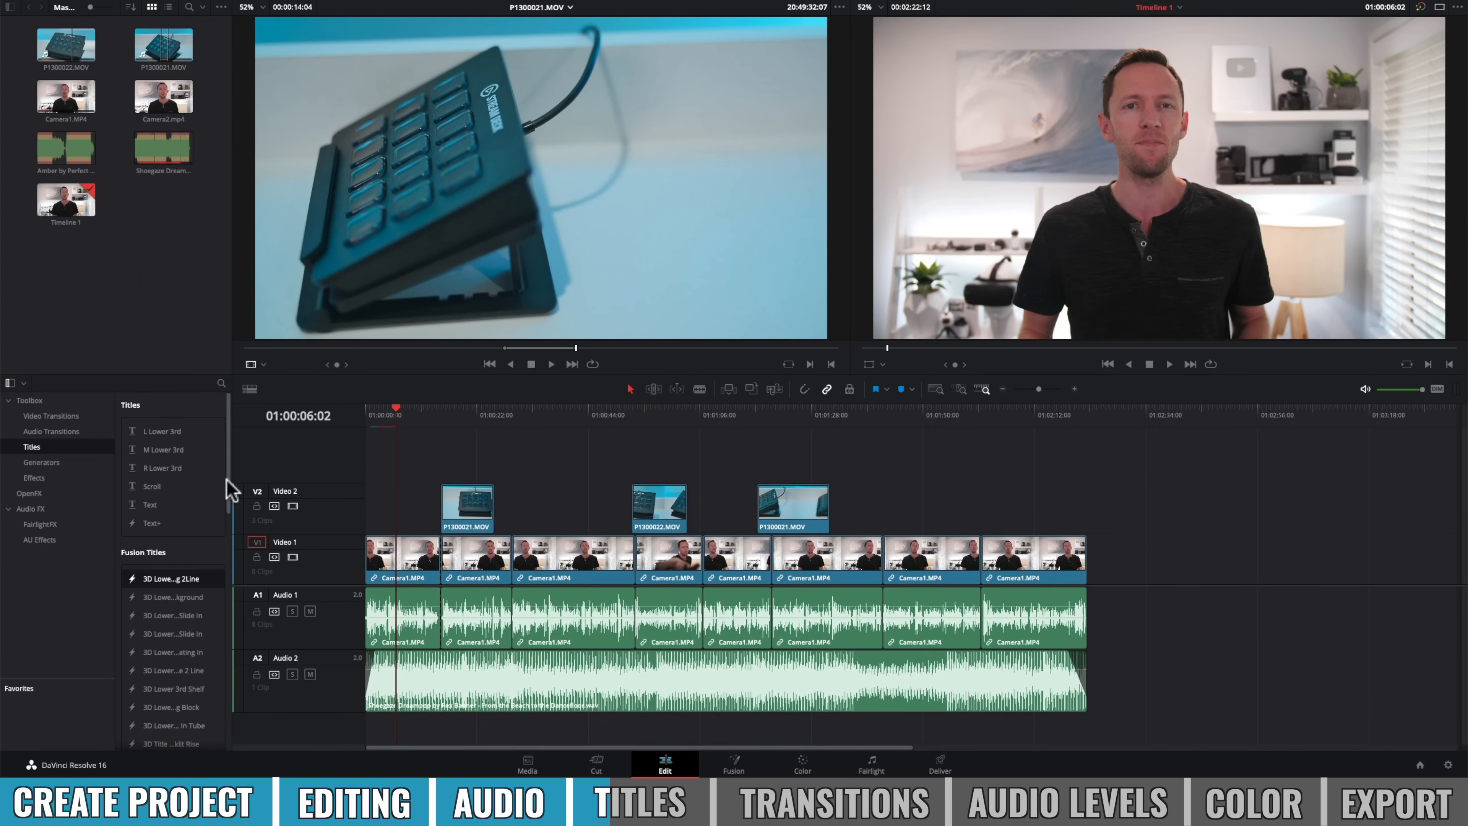
Add a Text title to Video 2 above the start of the first Camera1.MP4 clip and replace its text with the presenter's full name.
left_click_drag(149, 509, 370, 512)
left_click_drag(361, 410, 379, 413)
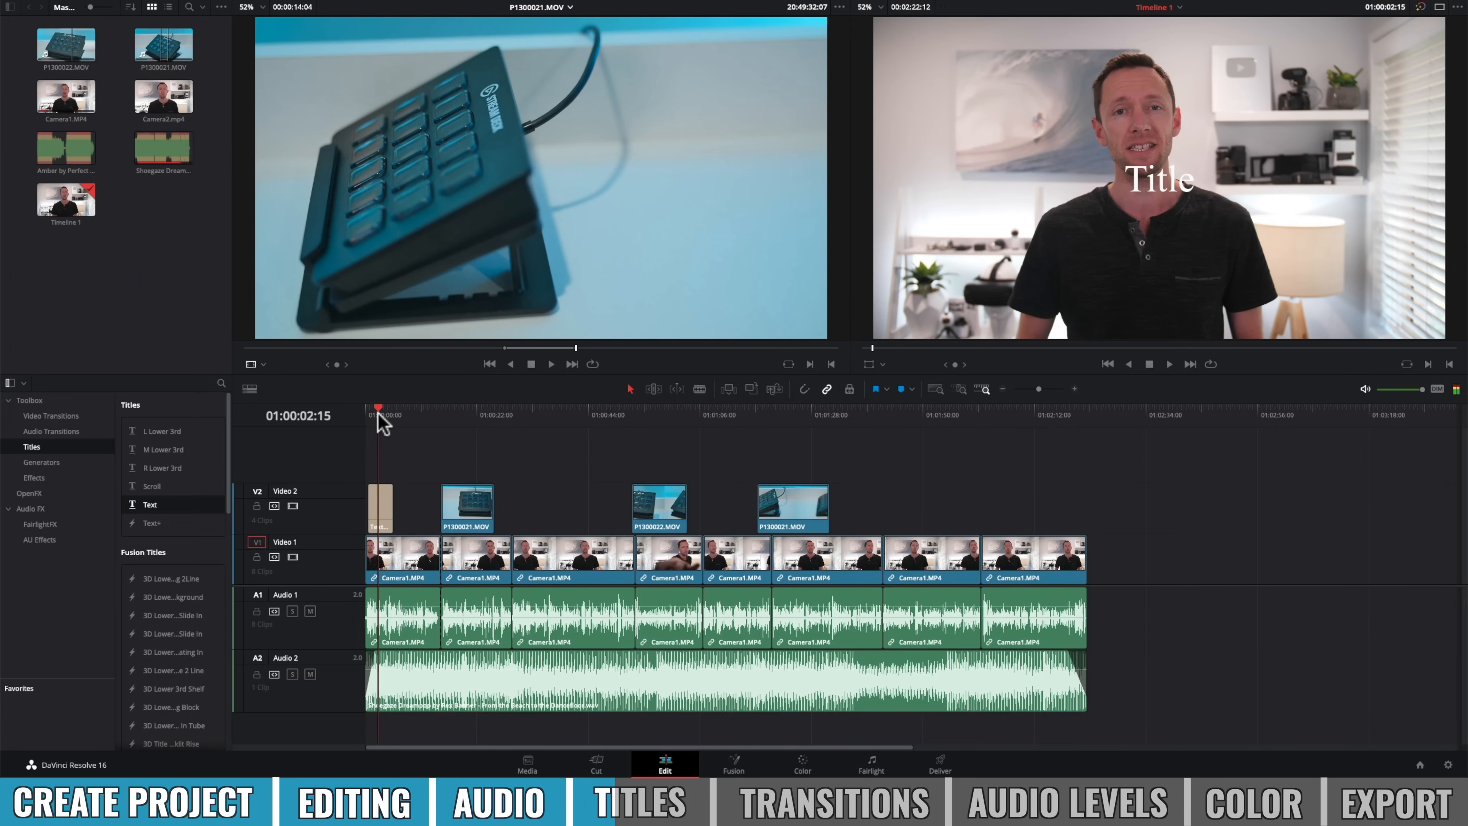
double_click(381, 514)
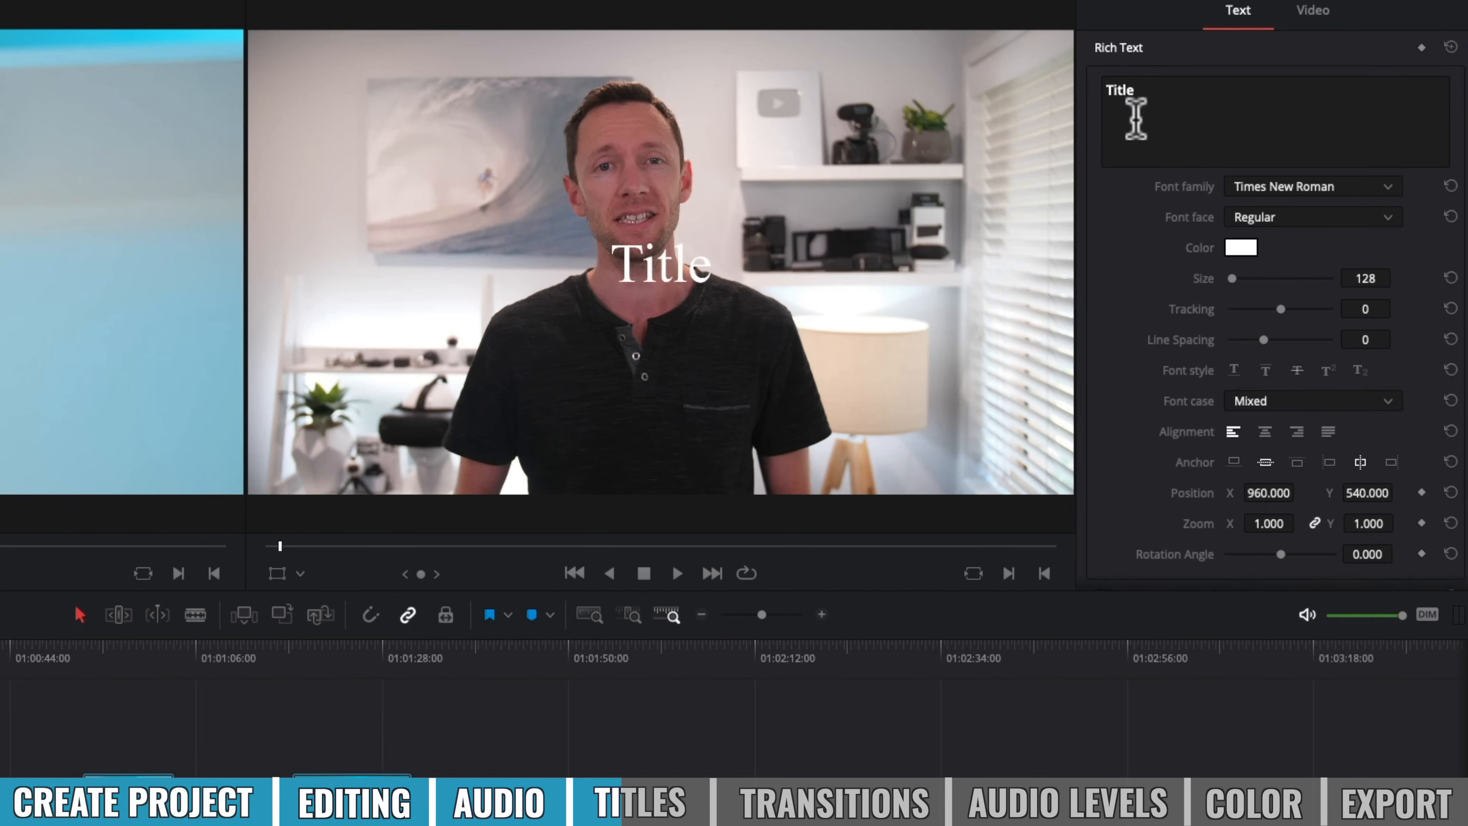
double_click(1264, 73)
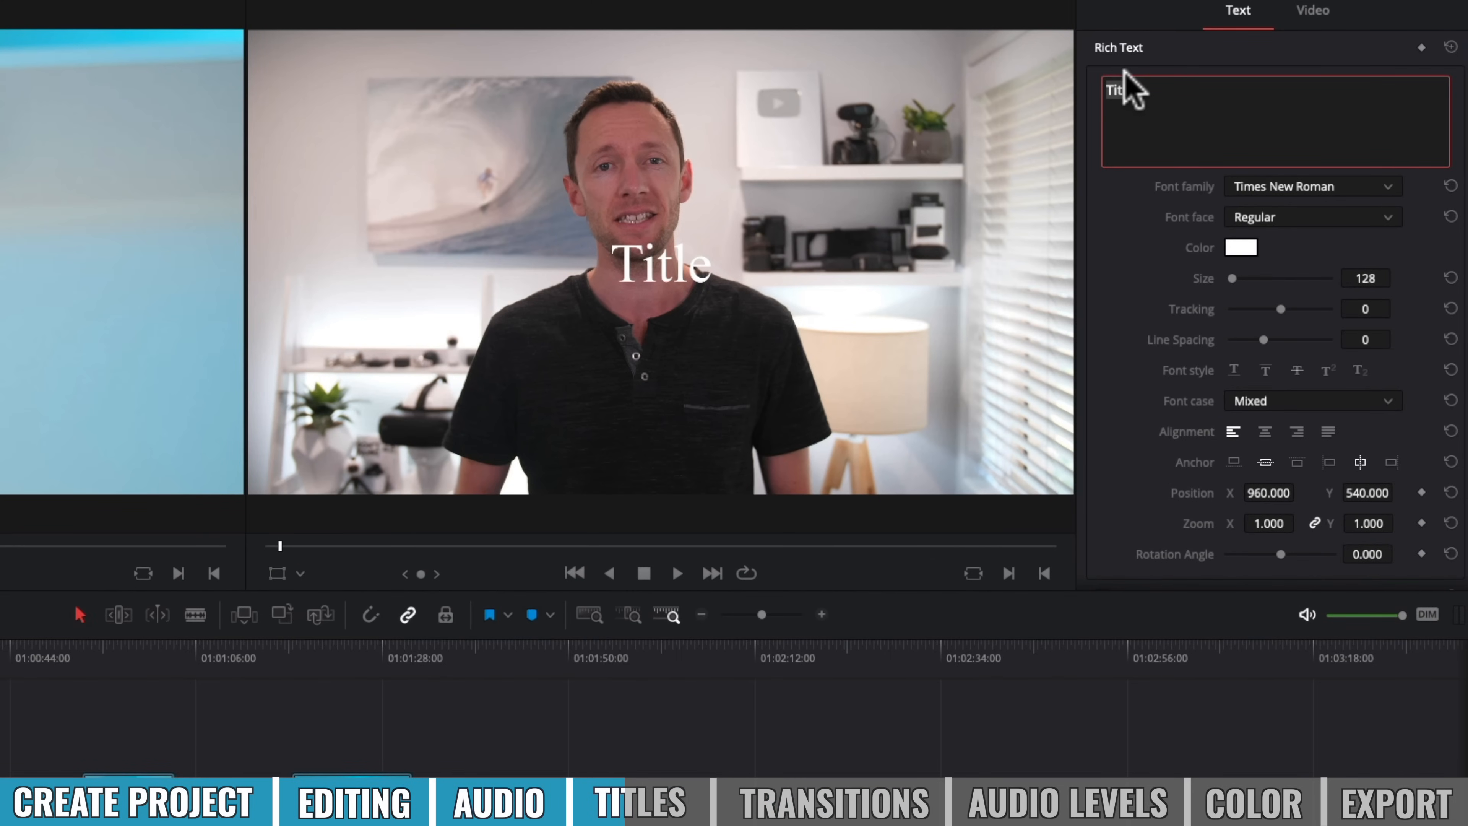
type("Justin B")
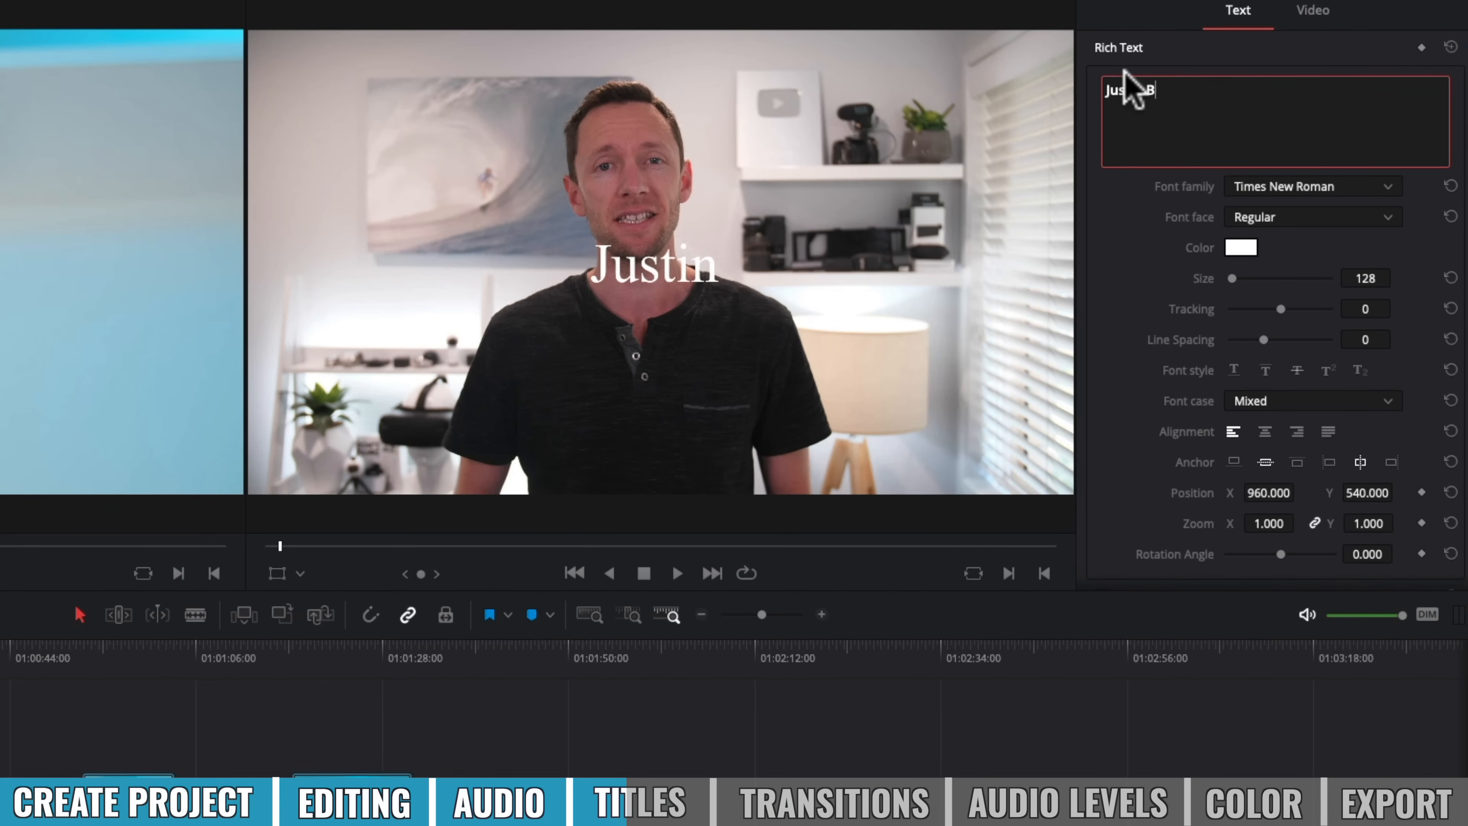
type("rown")
Format the title in Oswald Bold at size 192 with the font case set to All Caps.
left_click(1351, 179)
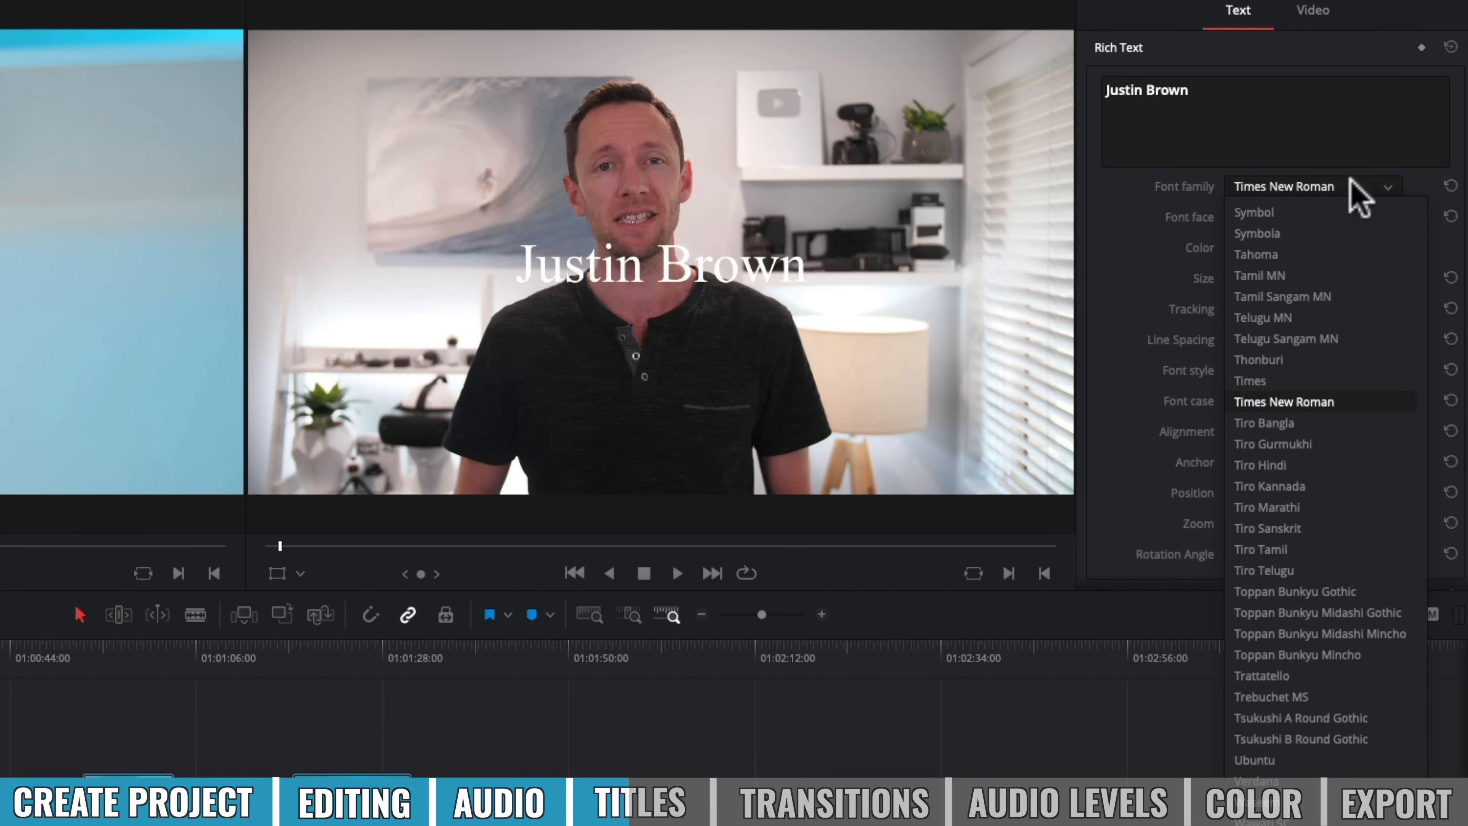
scroll(1345, 385, "up", 20)
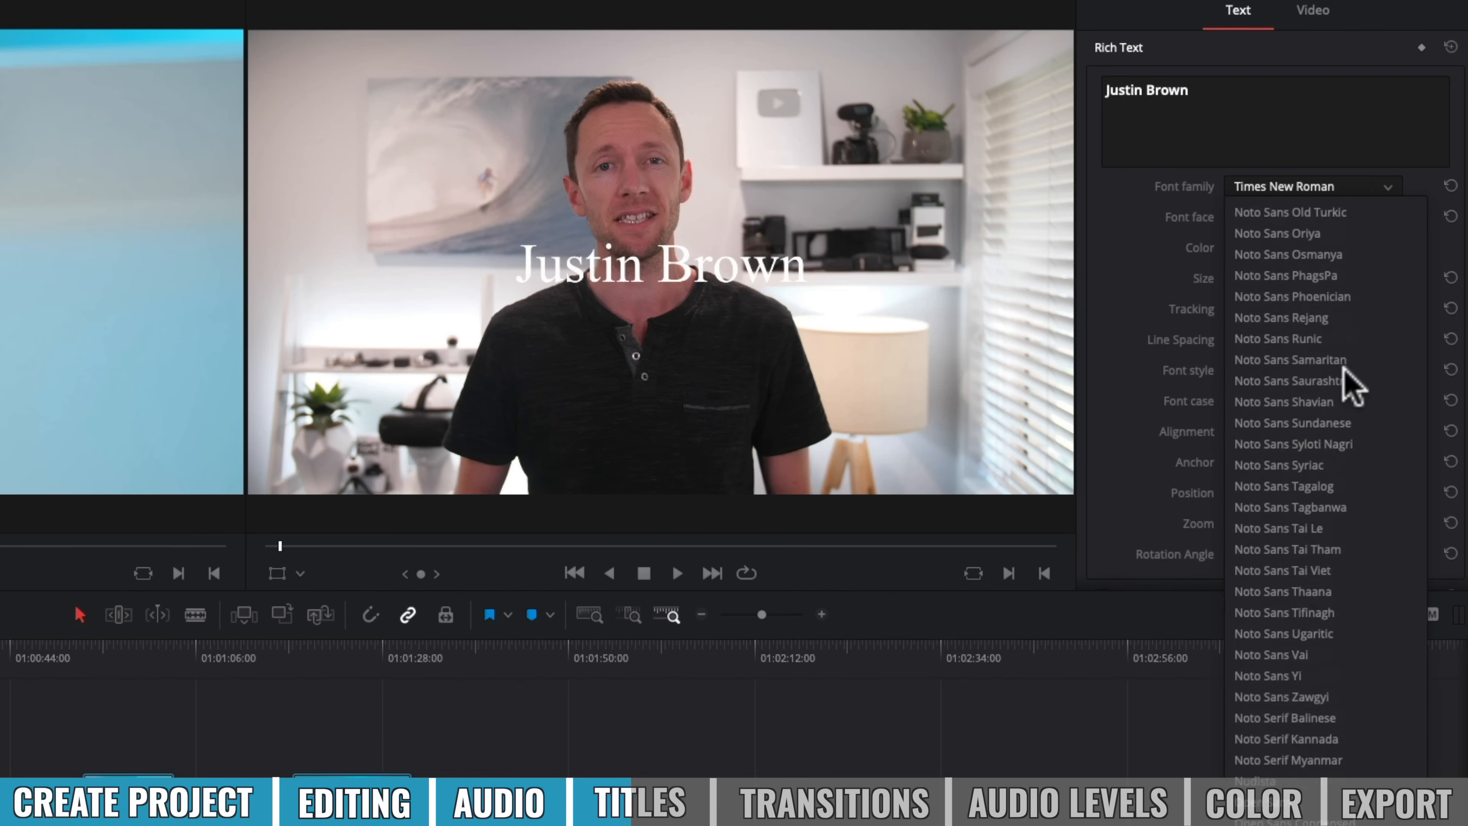
scroll(1347, 383, "down", 5)
left_click(1349, 383)
left_click(1309, 220)
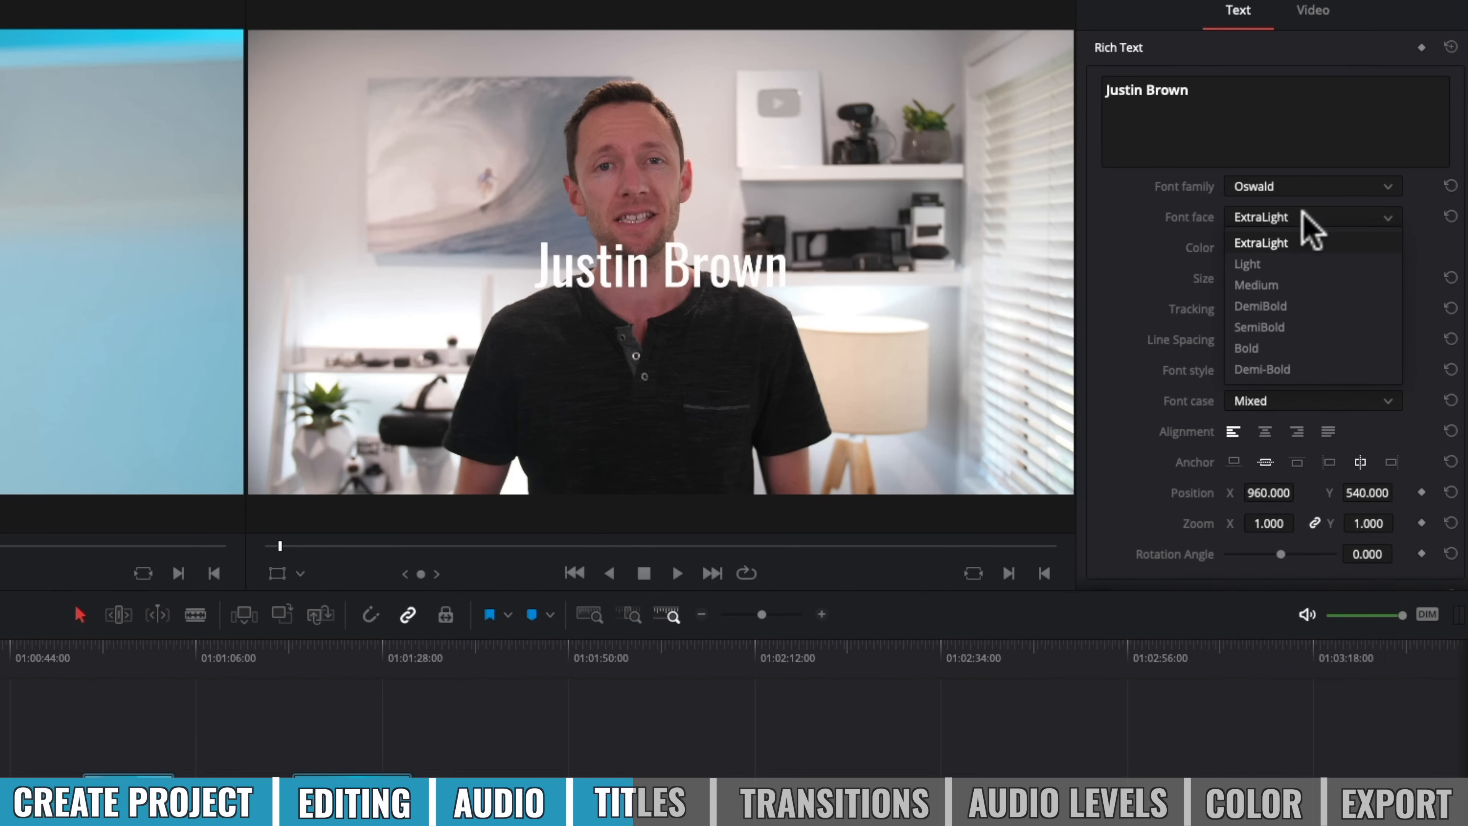
left_click(1292, 347)
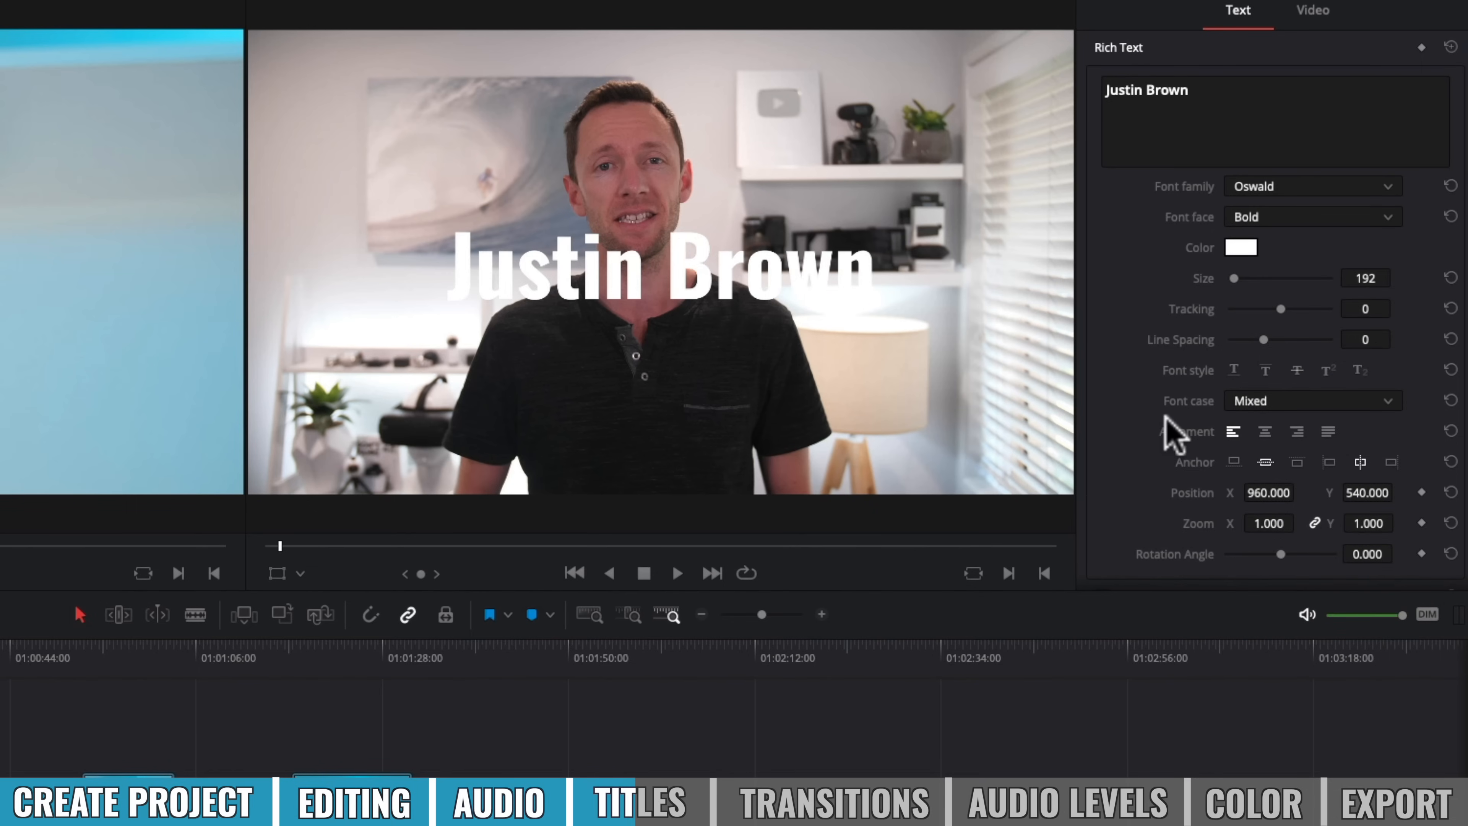
left_click(1262, 401)
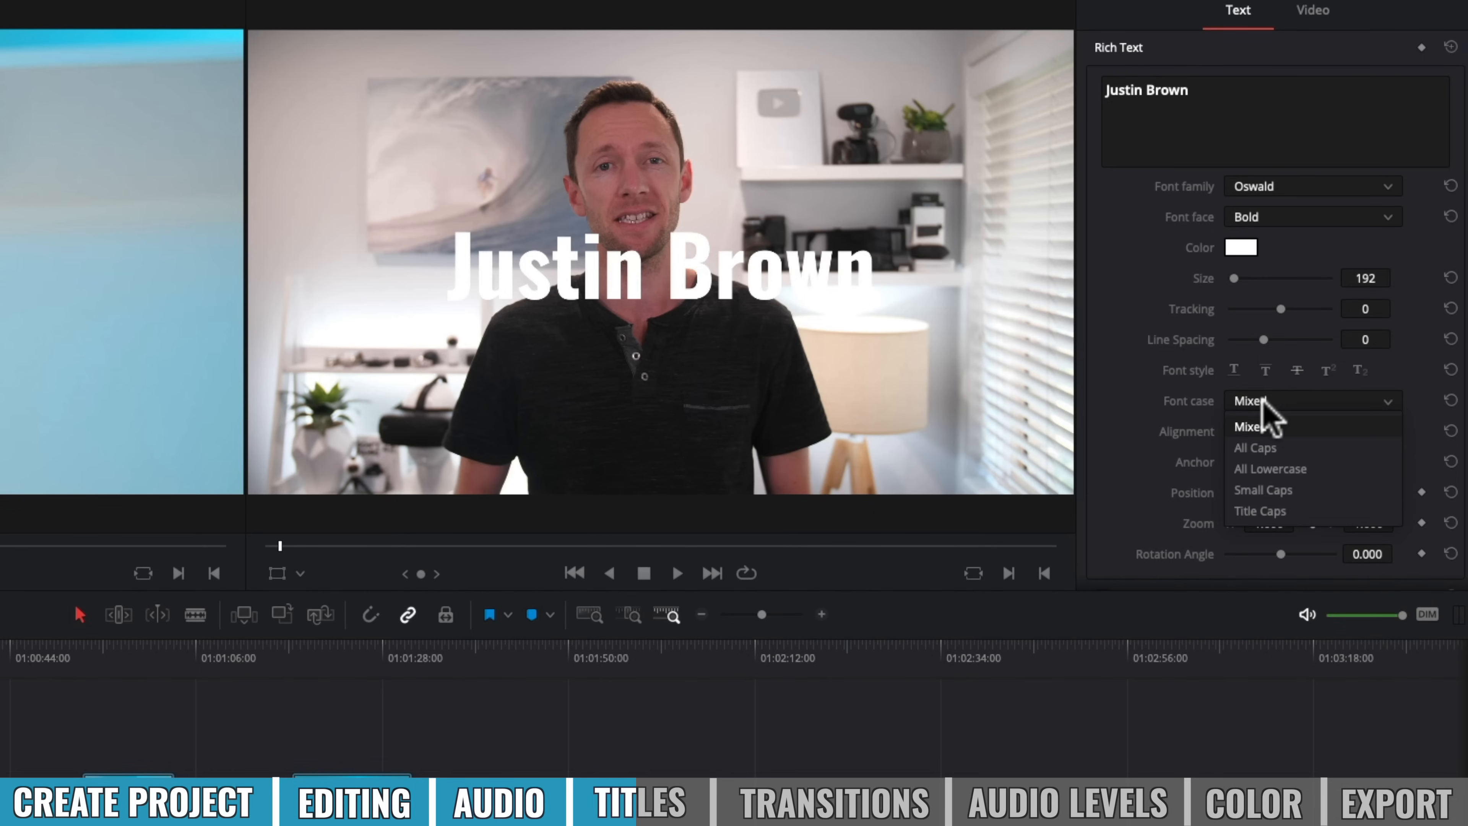
left_click(1333, 448)
Move the title to the lower left of the video frame with its Y position at 152 and color the text blue.
scroll(1214, 468, "down", 3)
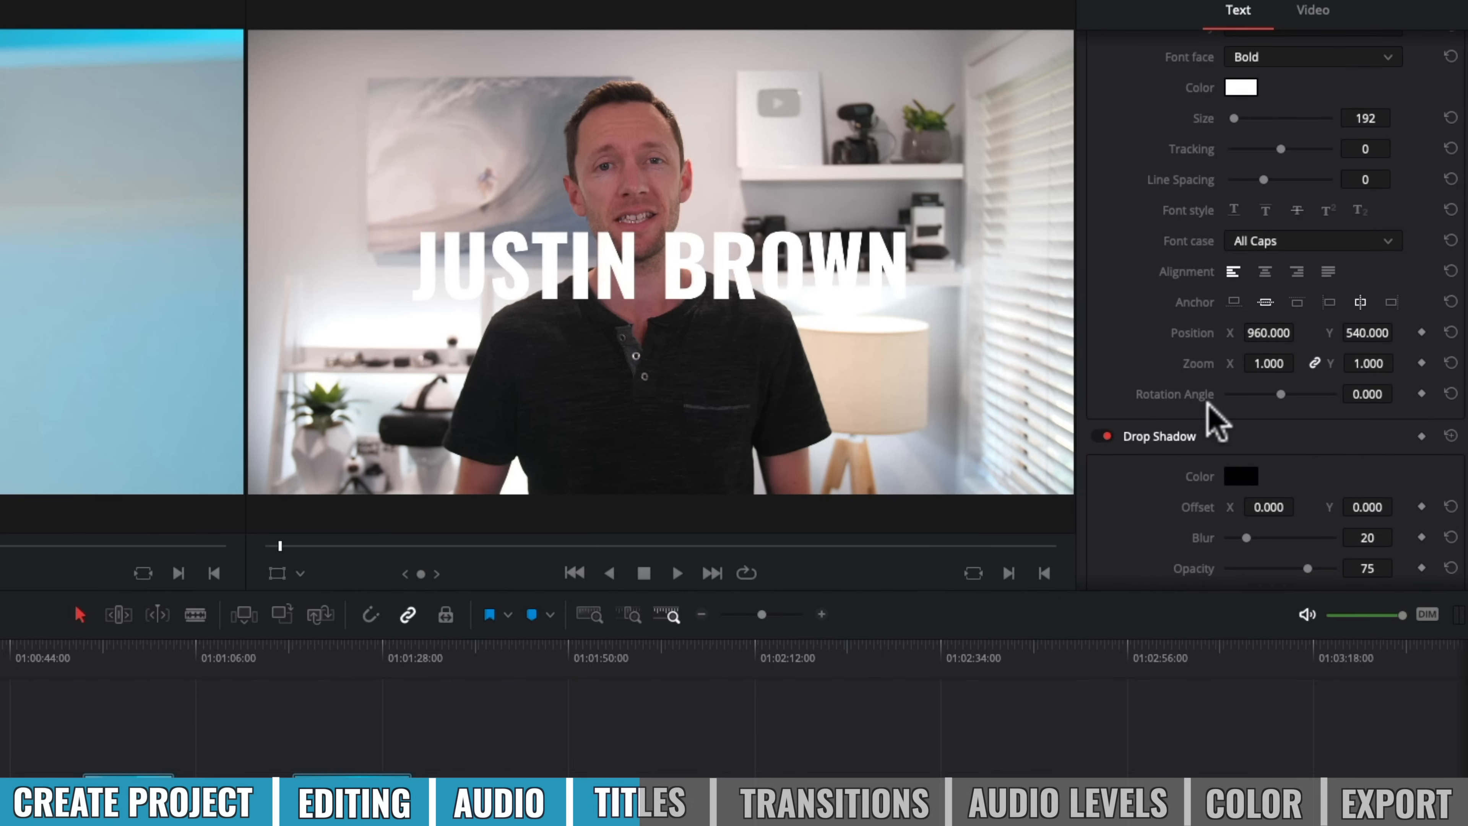
scroll(1154, 387, "down", 3)
scroll(1116, 438, "down", 6)
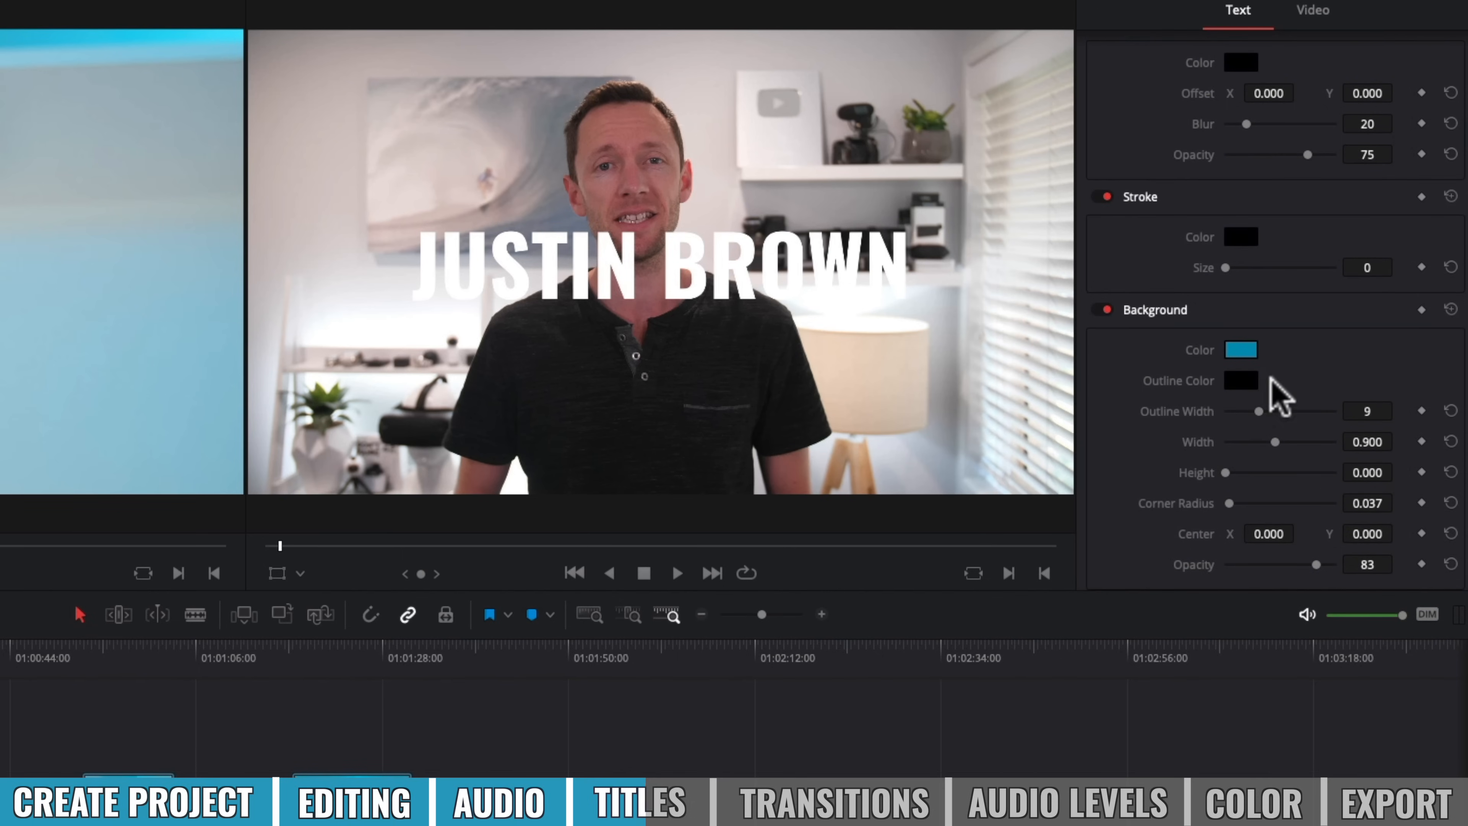
scroll(1271, 396, "up", 10)
left_click_drag(659, 269, 527, 400)
scroll(1294, 174, "down", 2)
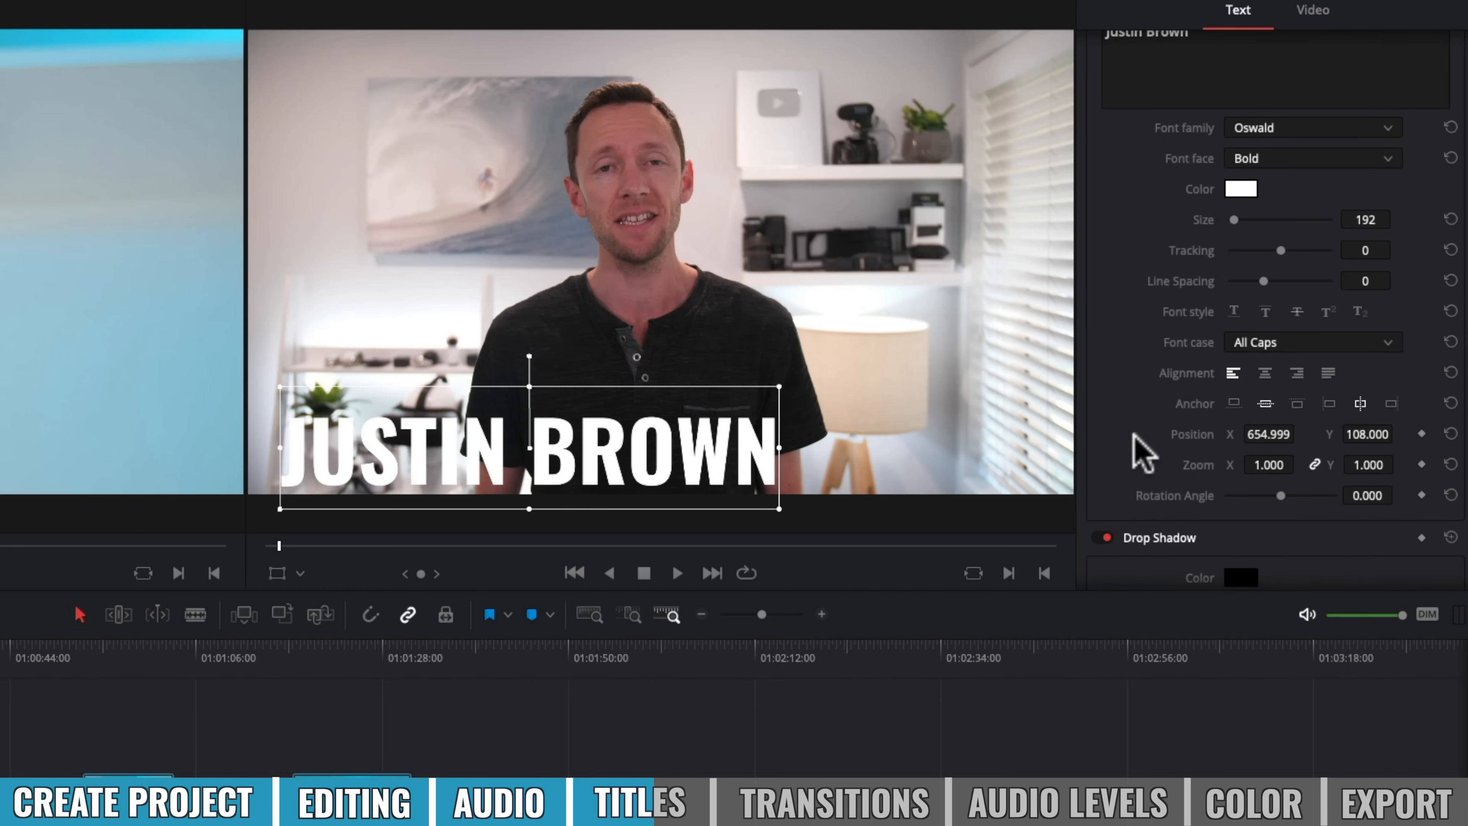
left_click_drag(1402, 442, 1412, 432)
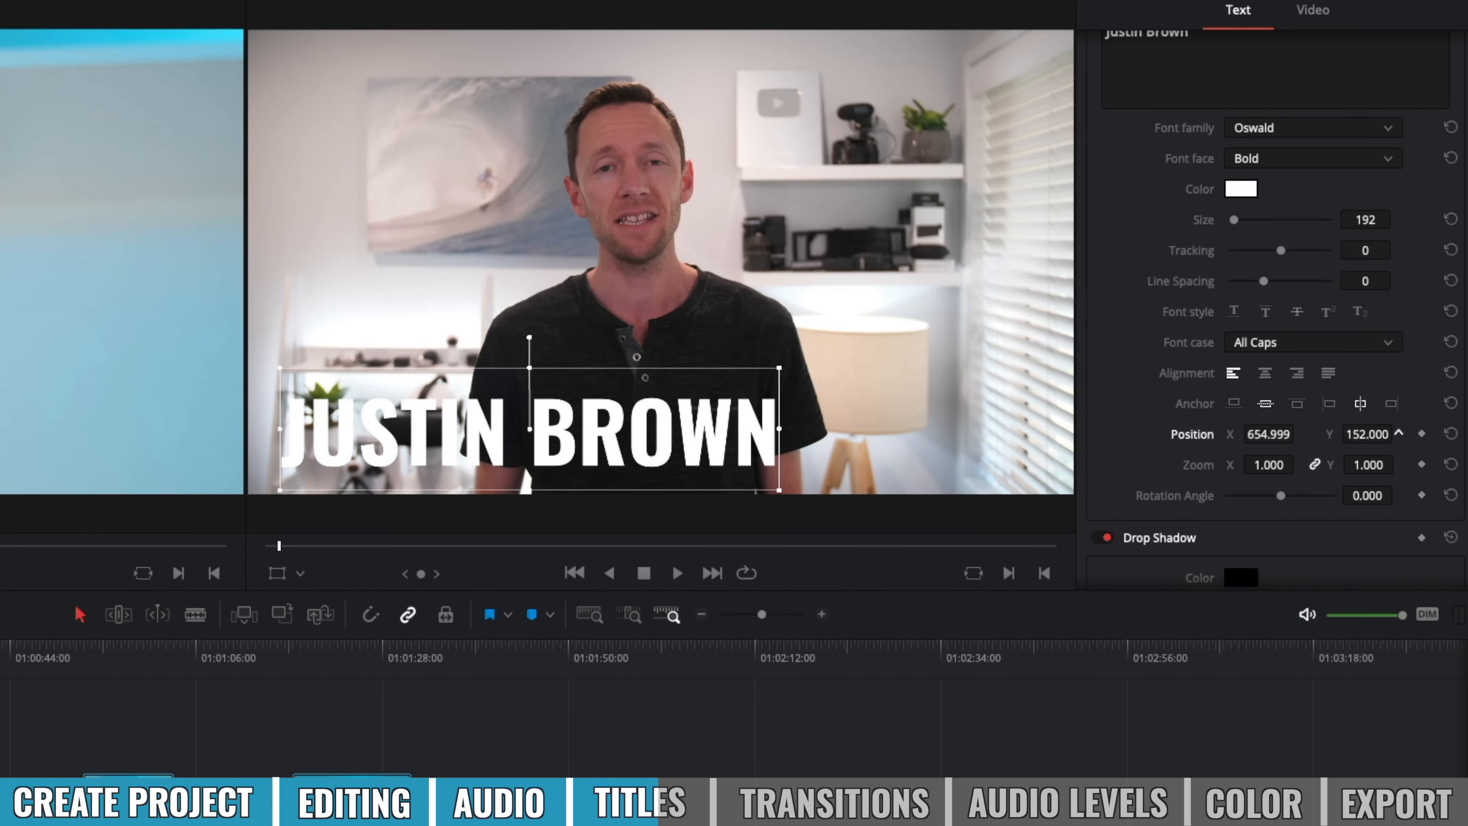
left_click_drag(1268, 434, 1239, 434)
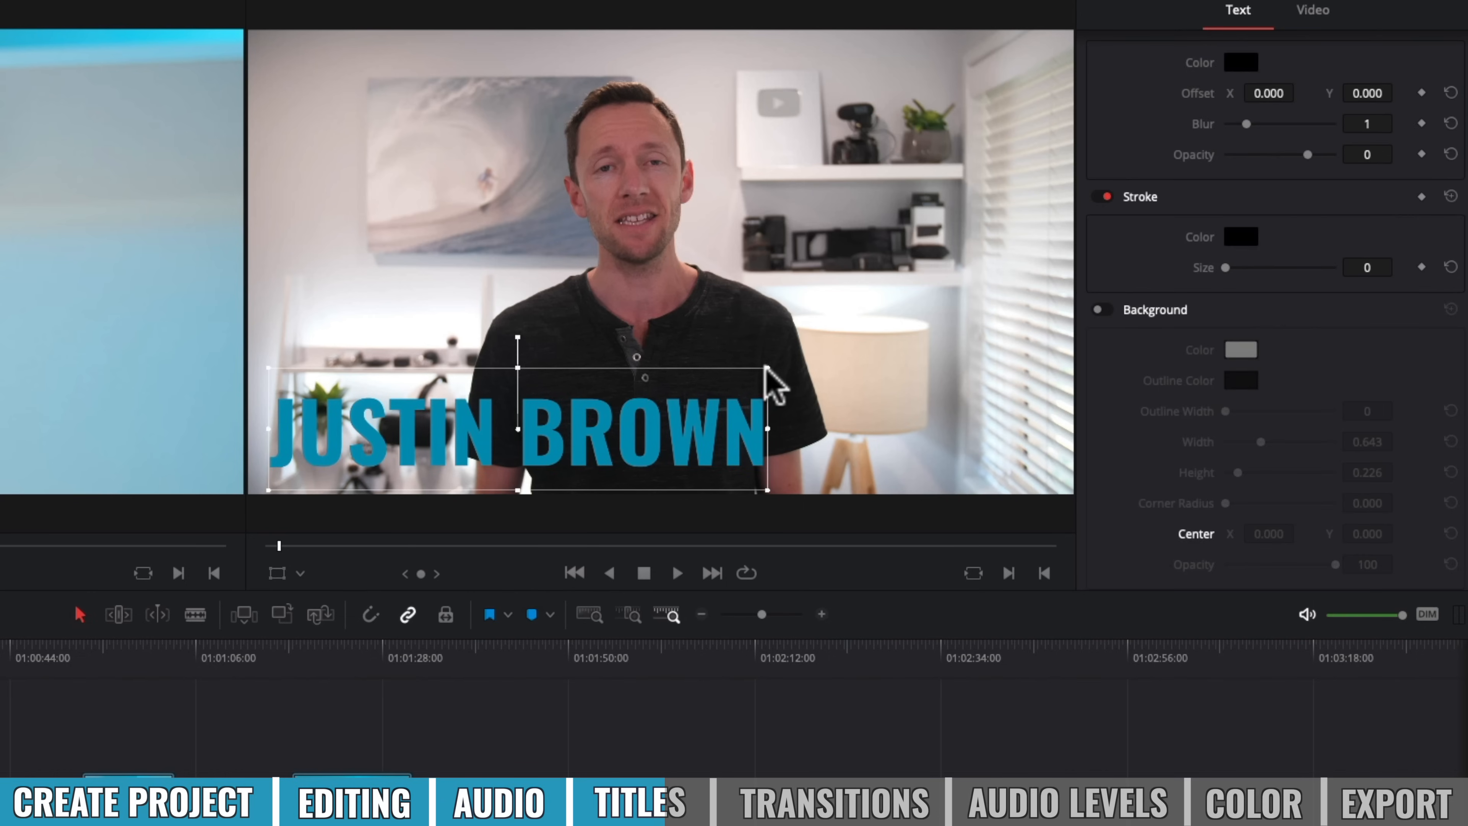
Scale the title down to a zoom of 0.428 and shift it closer to the frame's lower-left corner at Y position 108.
left_click_drag(769, 370, 484, 433)
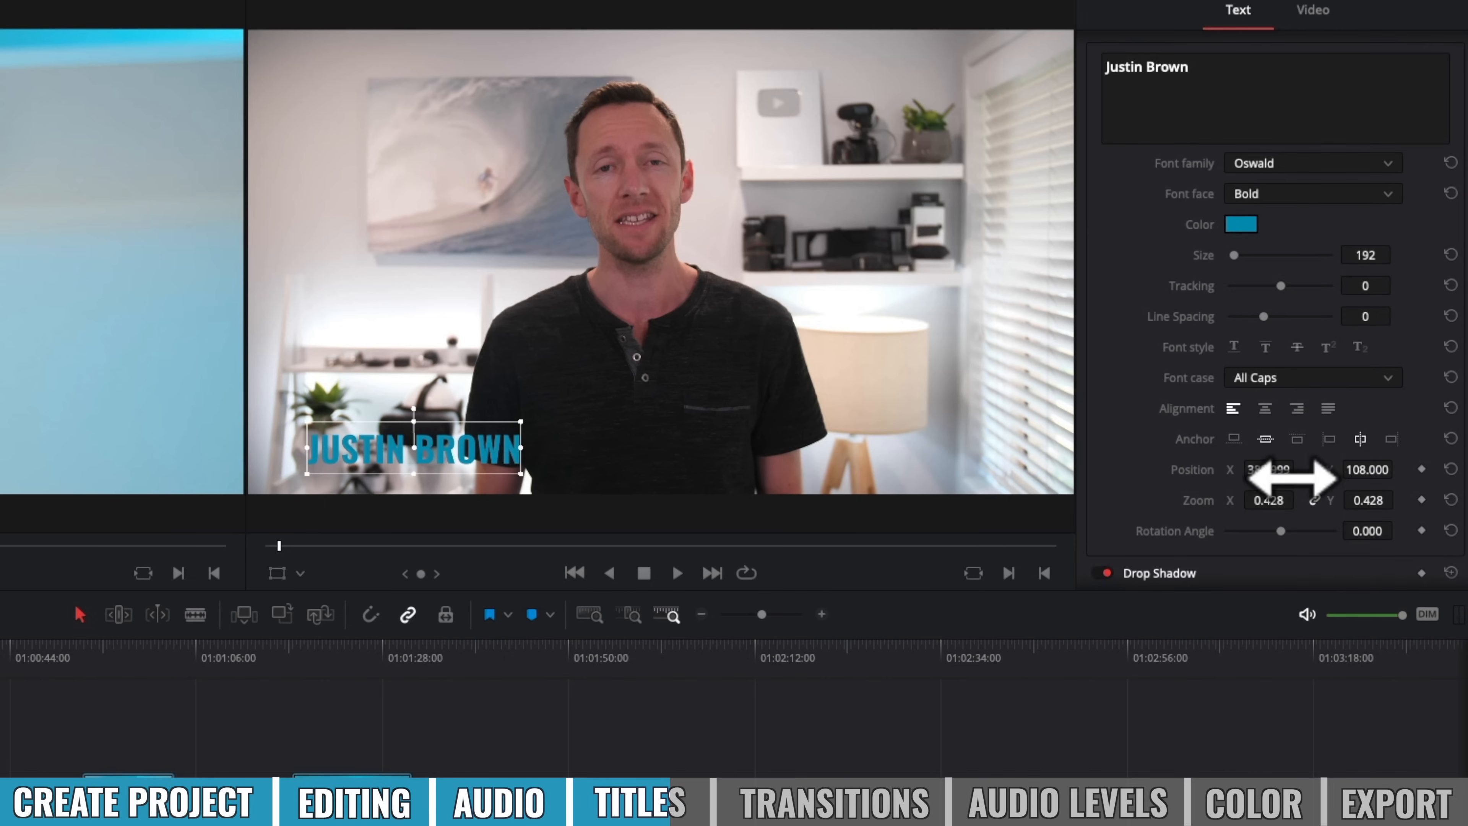
left_click_drag(1292, 477, 1248, 477)
scroll(1126, 436, "down", 10)
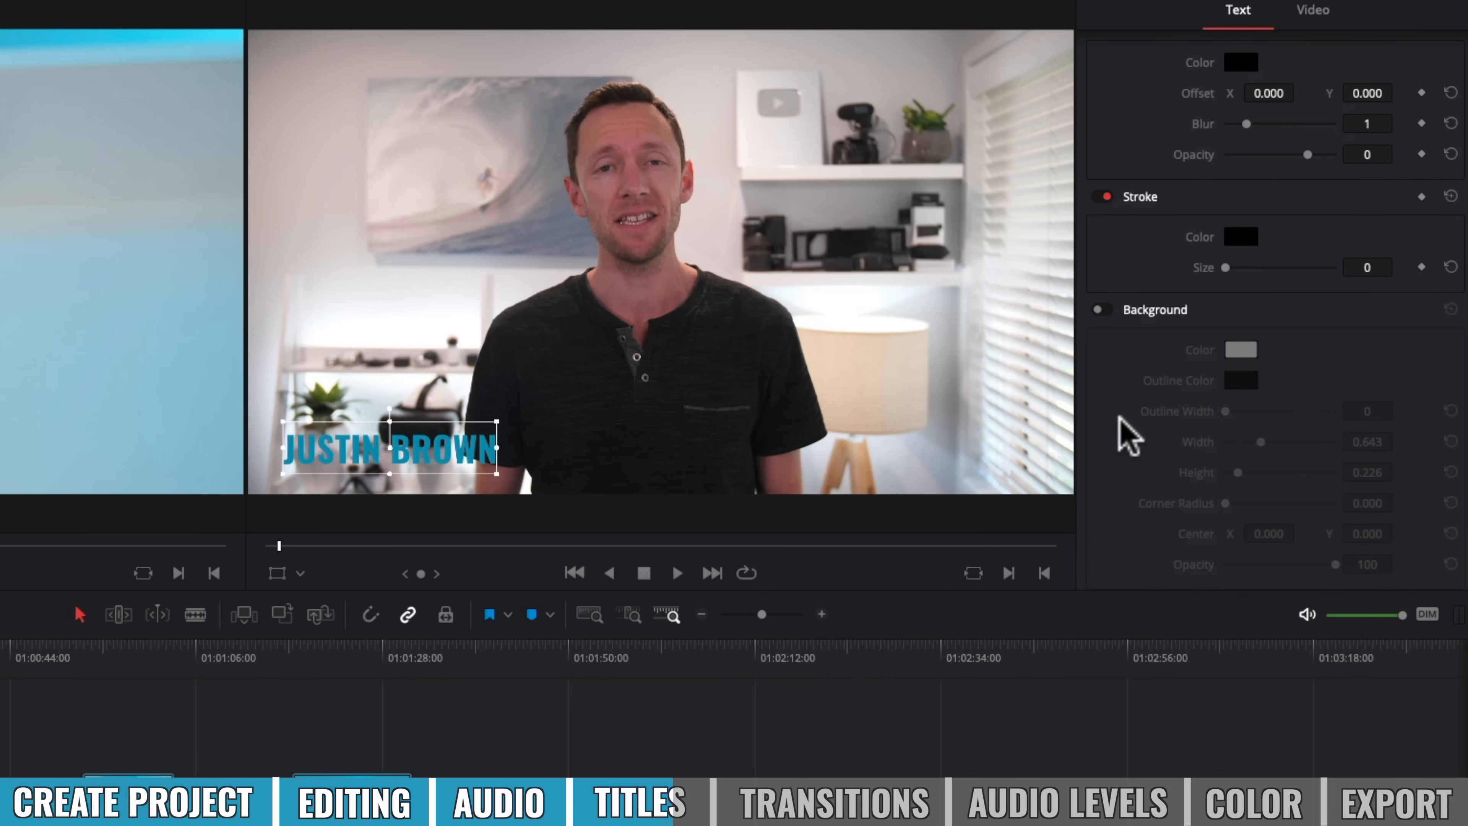
Give the name title a white background box with width 0.278 and height 0.104.
left_click(1106, 310)
left_click_drag(1261, 441, 1229, 472)
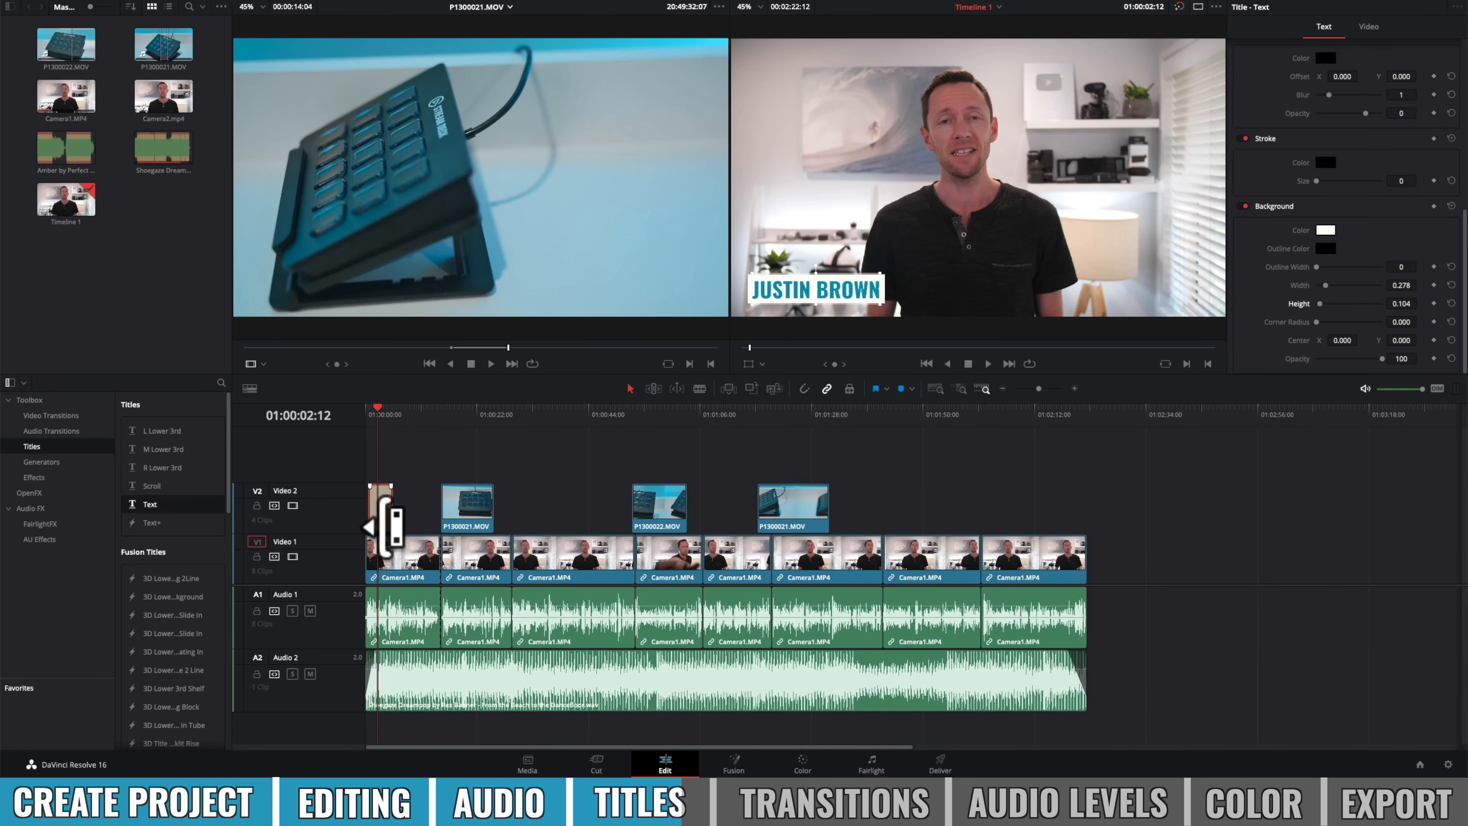
Trim the title on Video 2 to start about 2.5 seconds into the timeline and extend its end to about 8.5 seconds.
left_click_drag(384, 526, 395, 526)
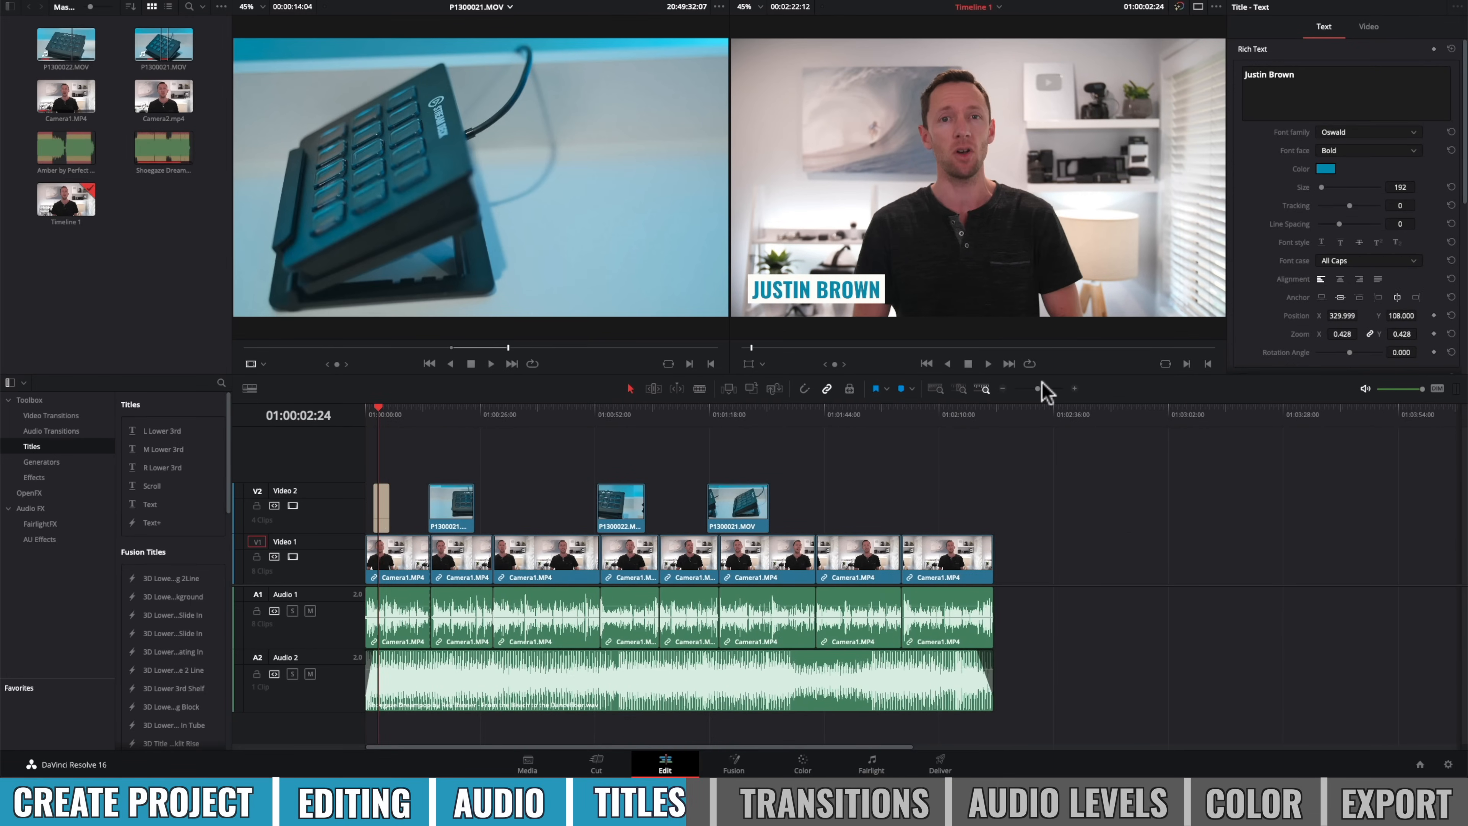
left_click_drag(1044, 384, 1044, 386)
left_click_drag(371, 412, 581, 450)
left_click_drag(499, 514, 532, 503)
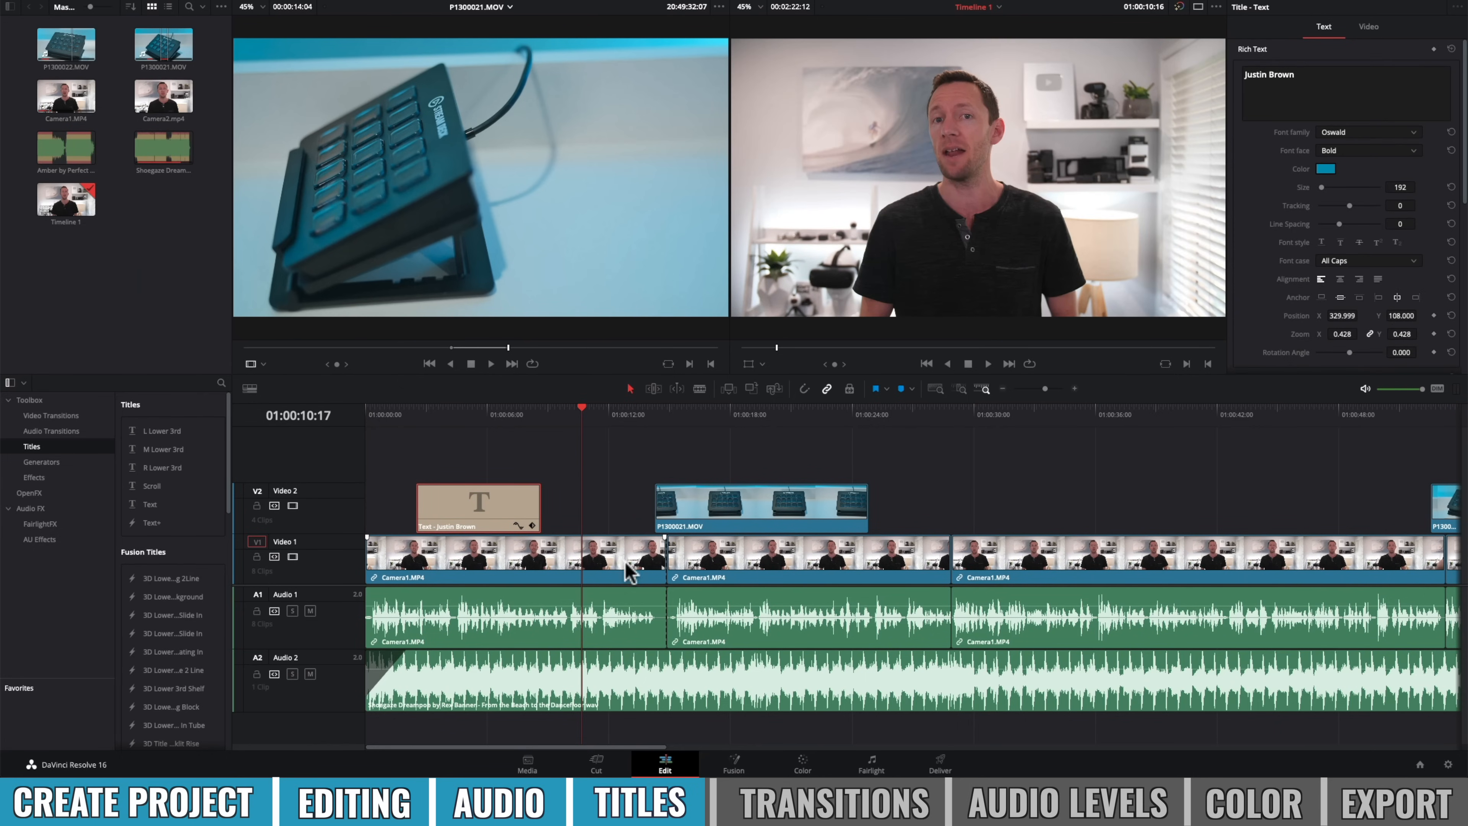
left_click(473, 408)
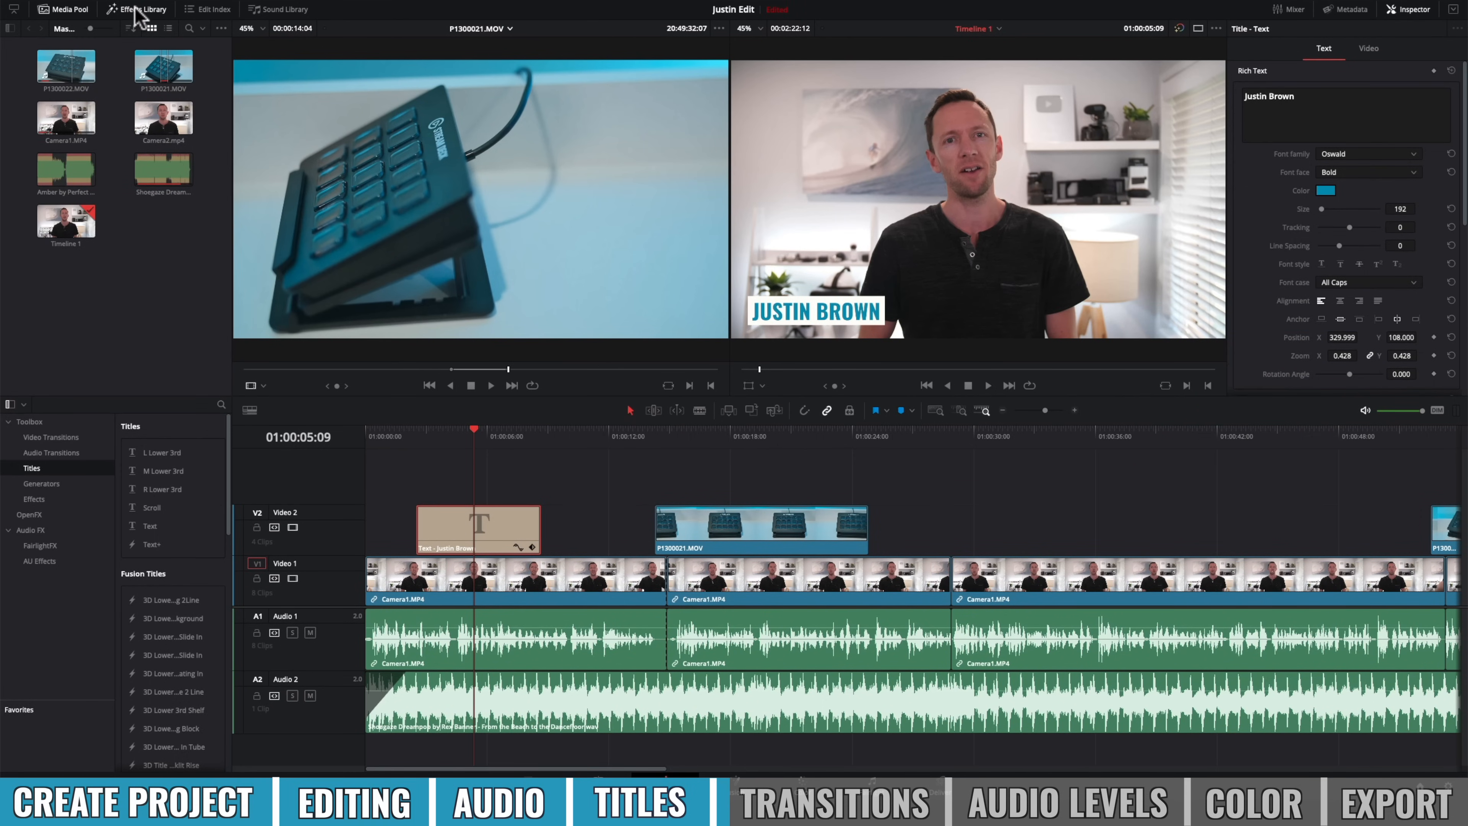
Add a Cross Dissolve video transition to both the start and the end of the title on Video 2.
left_click(51, 437)
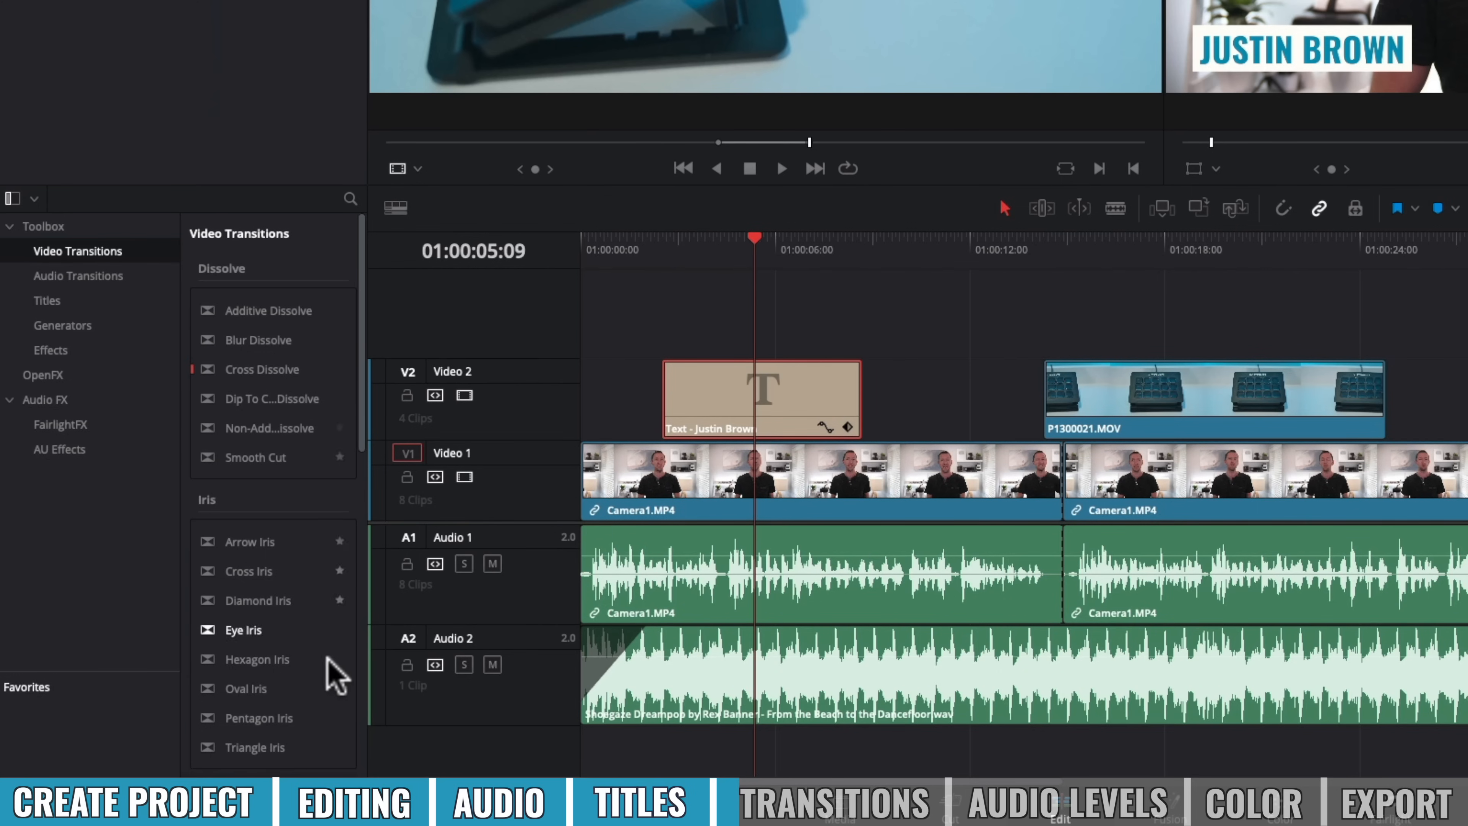
scroll(295, 679, "down", 2)
scroll(295, 682, "down", 3)
scroll(296, 687, "up", 5)
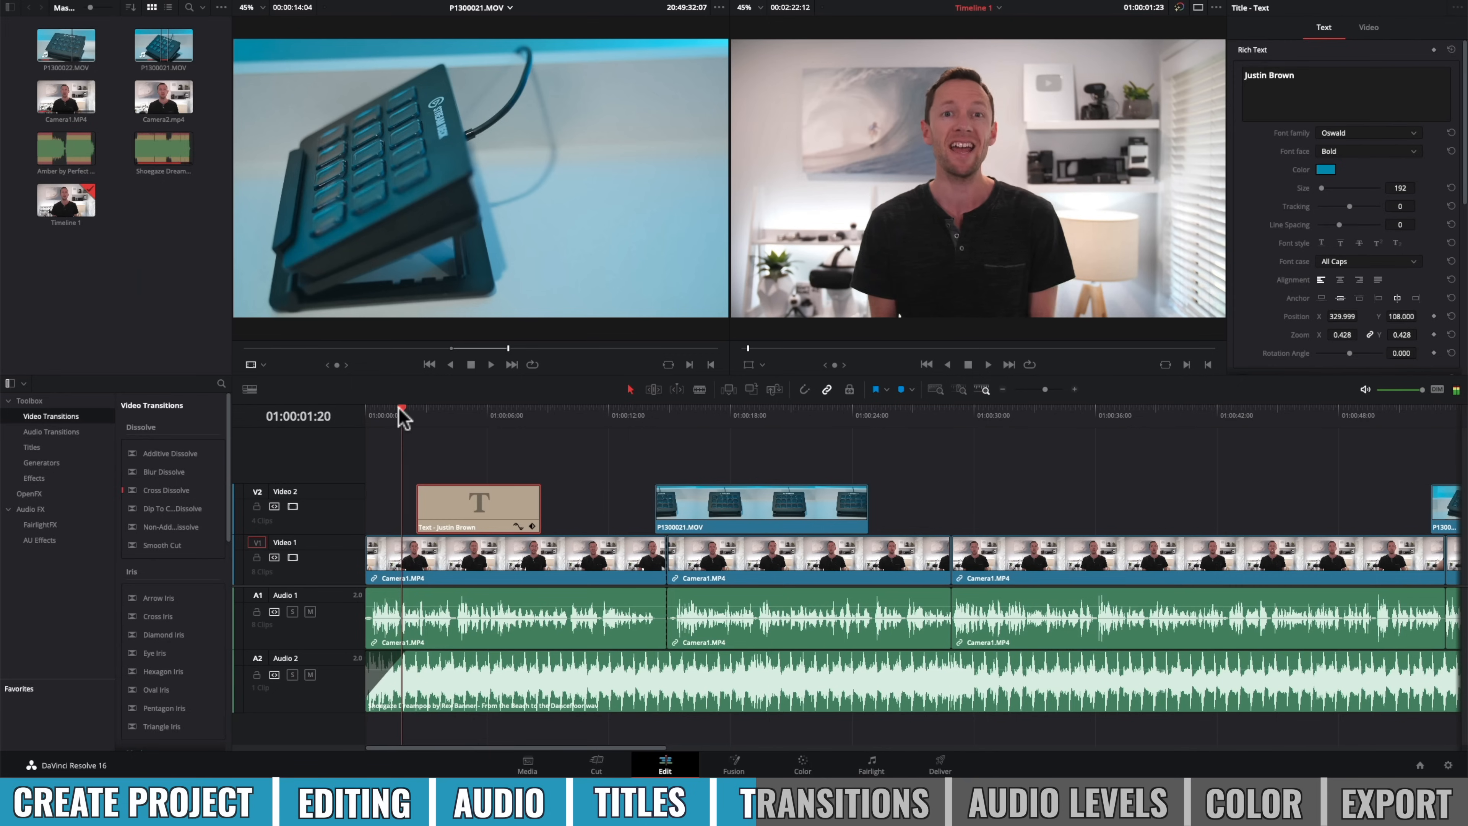
mouse_move(413, 412)
left_mouse_down()
mouse_move(433, 422)
mouse_move(389, 423)
left_mouse_up()
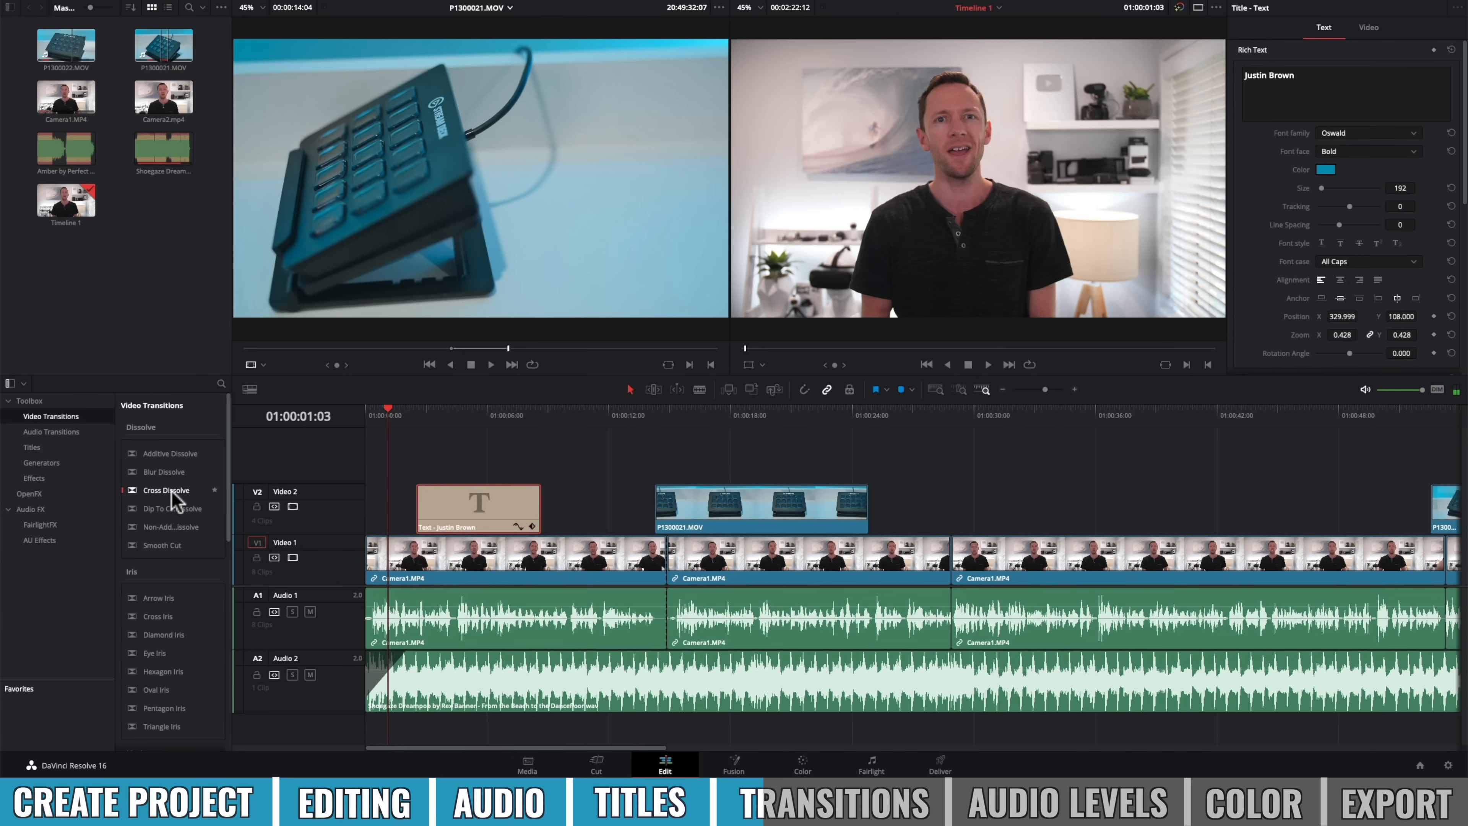
left_click_drag(172, 490, 429, 503)
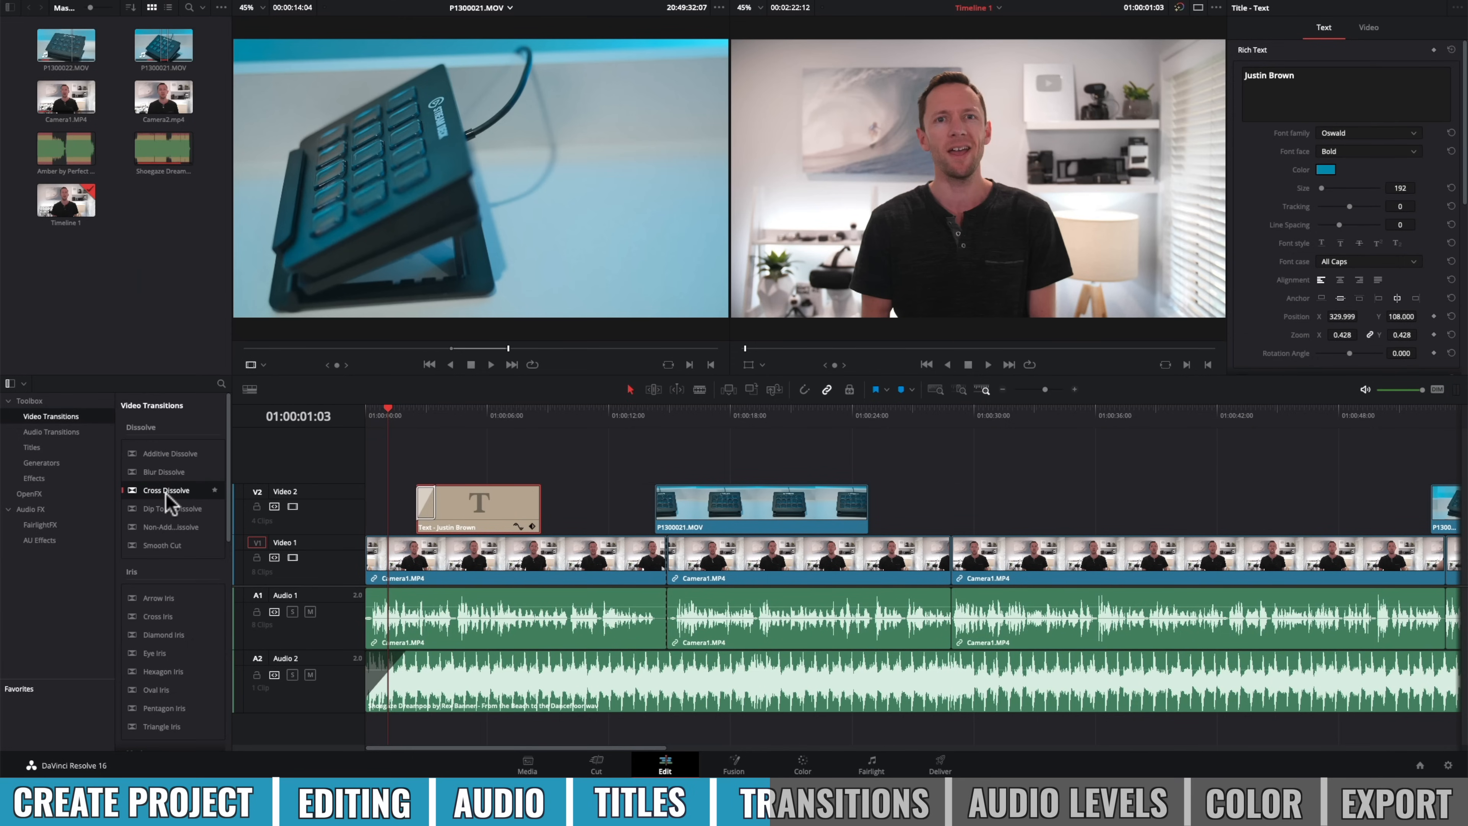
left_click_drag(167, 502, 532, 512)
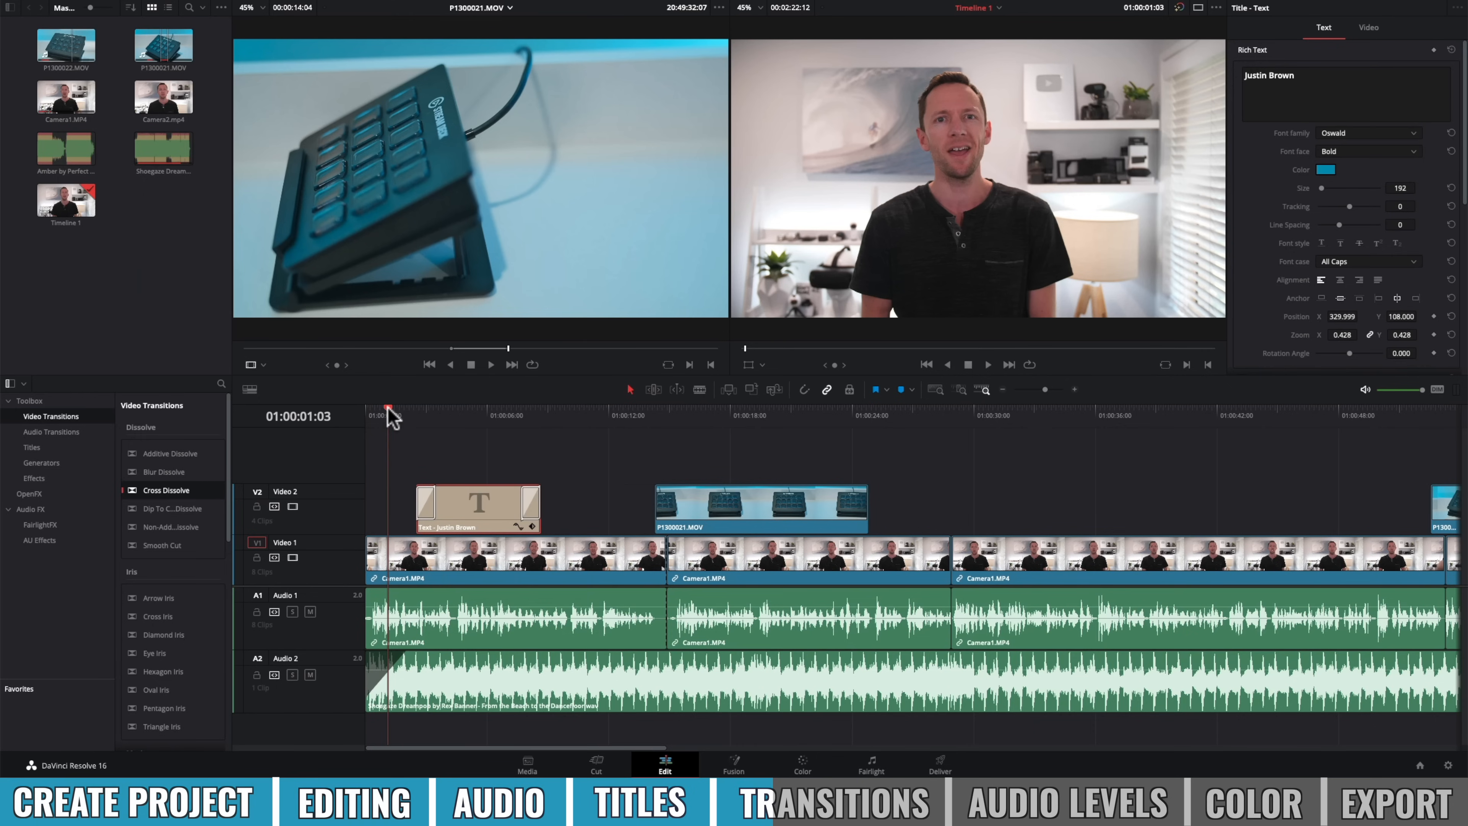
Shorten the title's opening Cross Dissolve to 23 frames and preview the title fading in and out.
left_click_drag(387, 409, 463, 408)
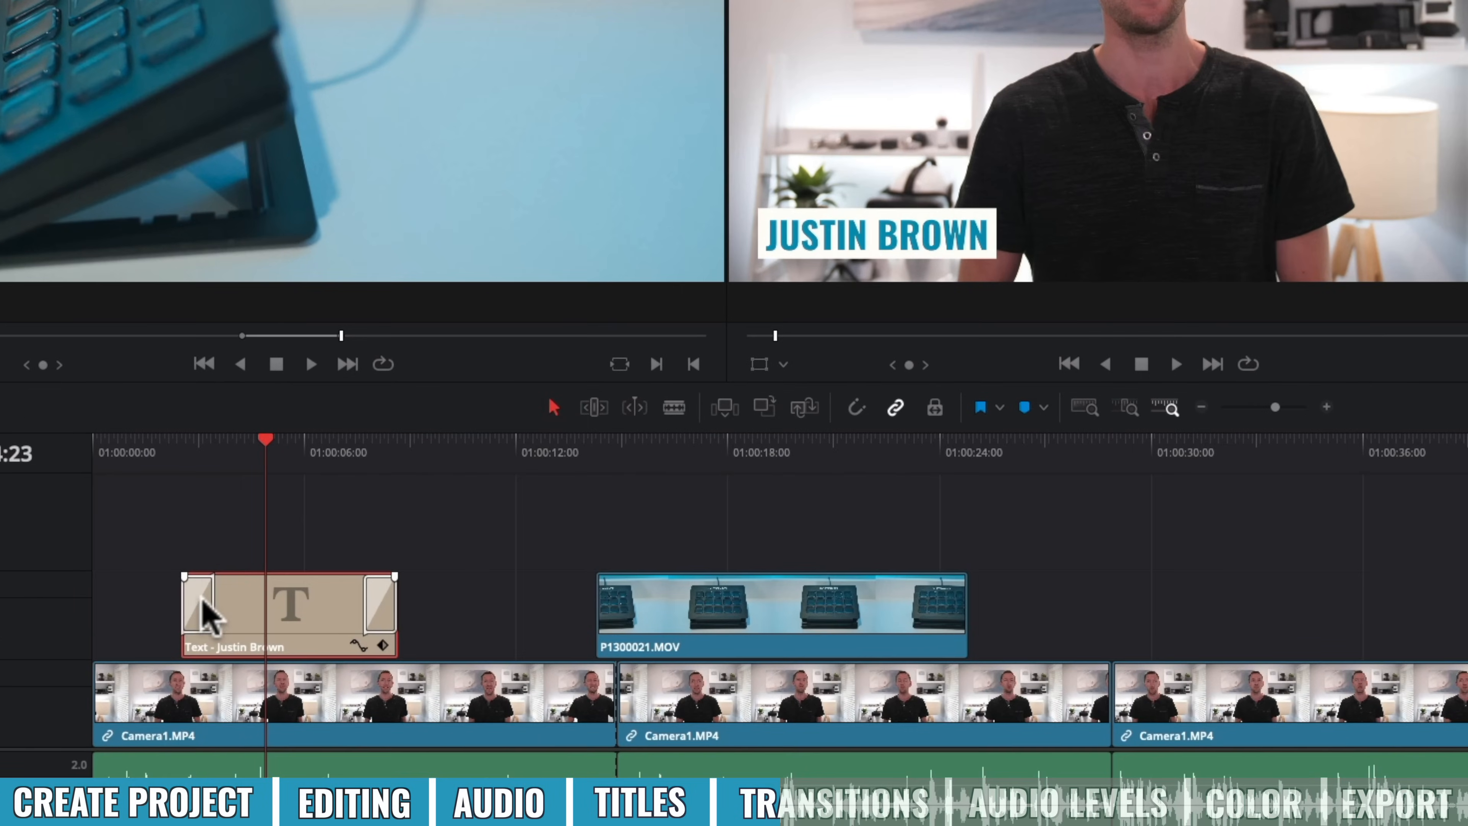
mouse_move(212, 606)
left_mouse_down()
mouse_move(331, 616)
mouse_move(206, 619)
left_mouse_up()
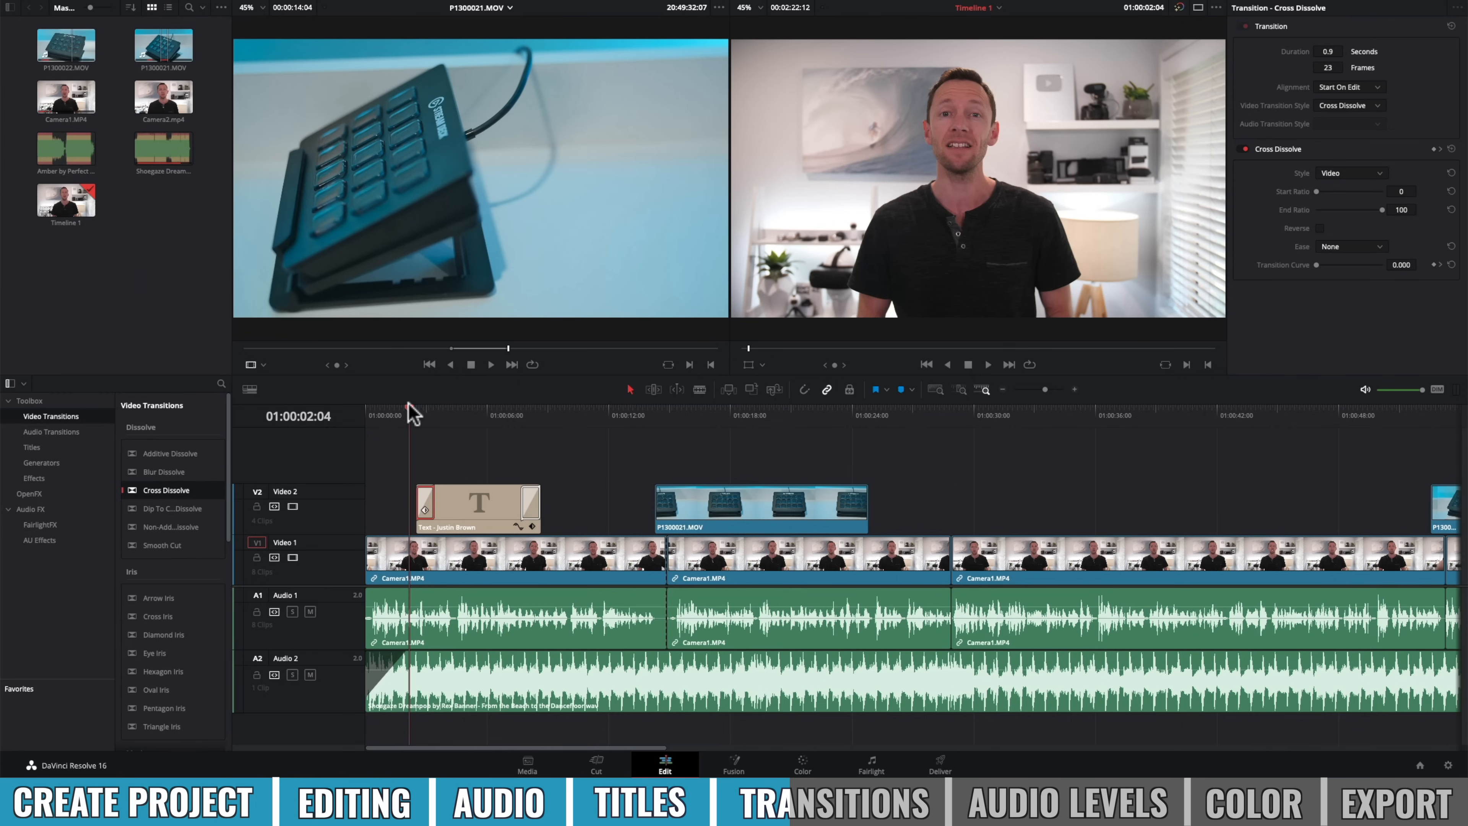
left_click_drag(408, 403, 546, 408)
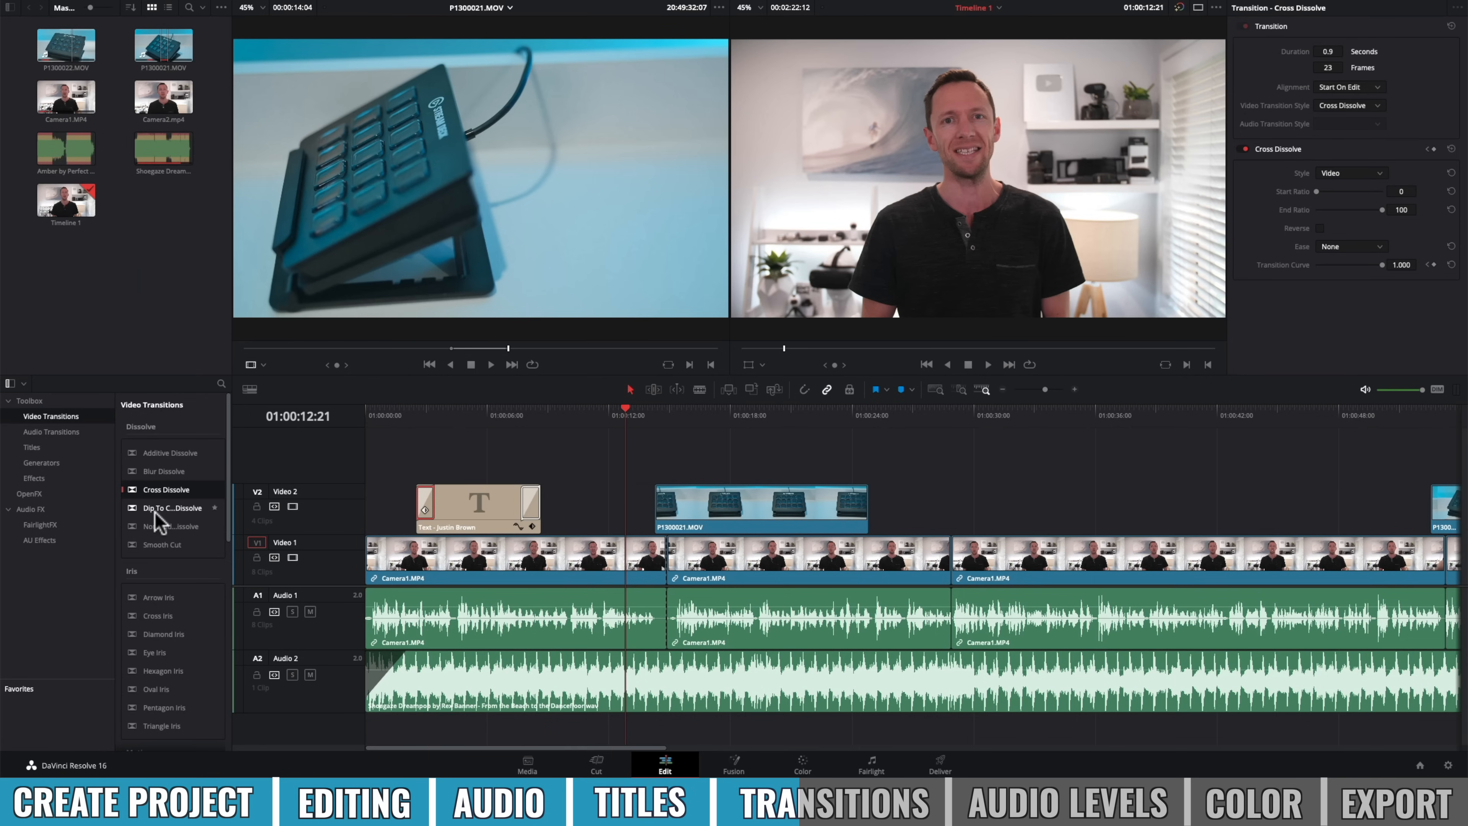
Add a Dip To Color Dissolve at the start of the first P1300021.MOV clip, shorten it to 9 frames and preview it.
left_click_drag(159, 517, 669, 510)
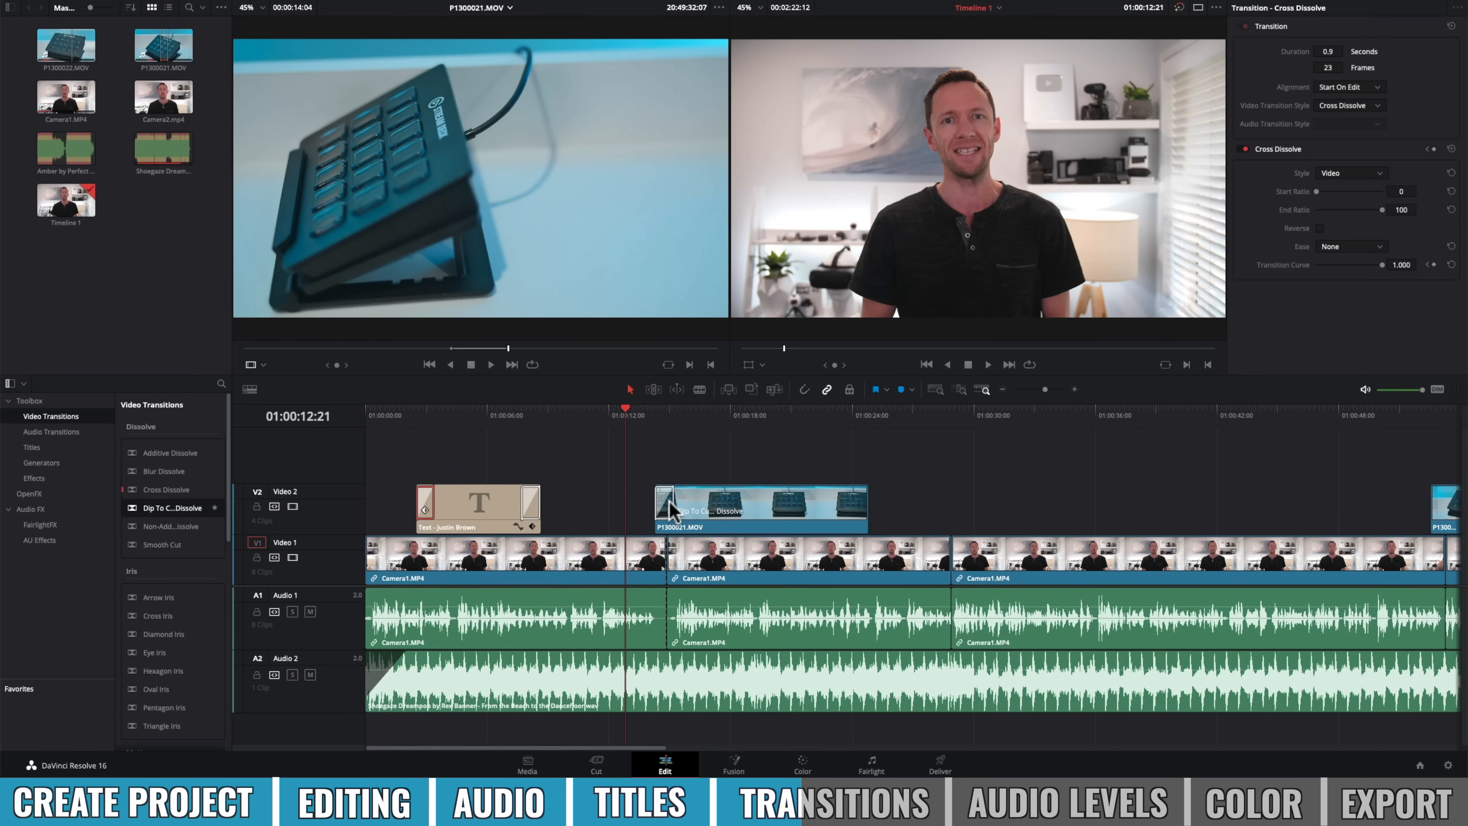
left_click_drag(629, 411, 687, 412)
left_click_drag(670, 499, 672, 497)
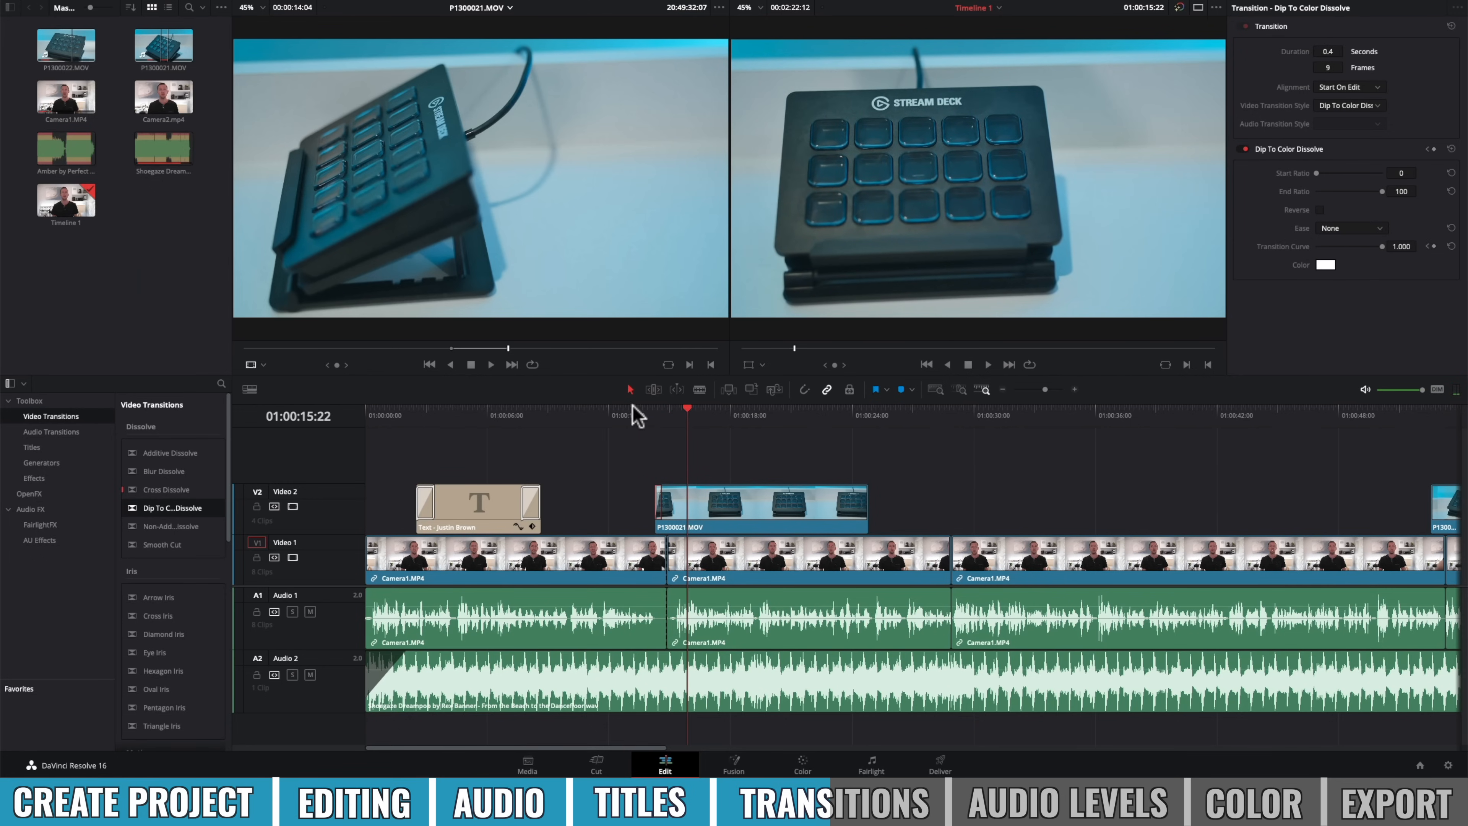
left_click_drag(632, 409, 691, 416)
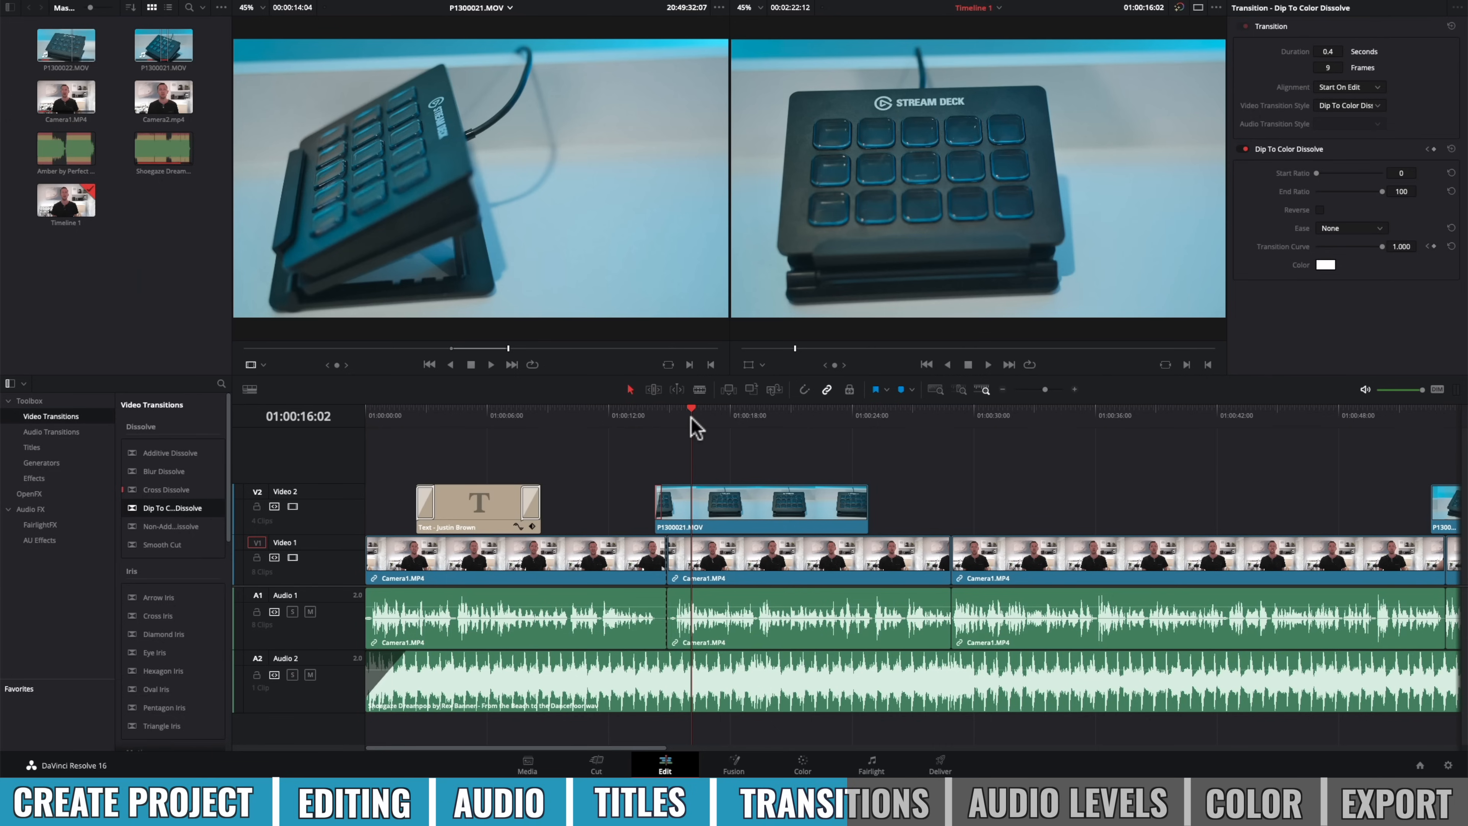
Try a Push transition at the end of the first P1300021.MOV clip and remove it.
scroll(187, 645, "down", 8)
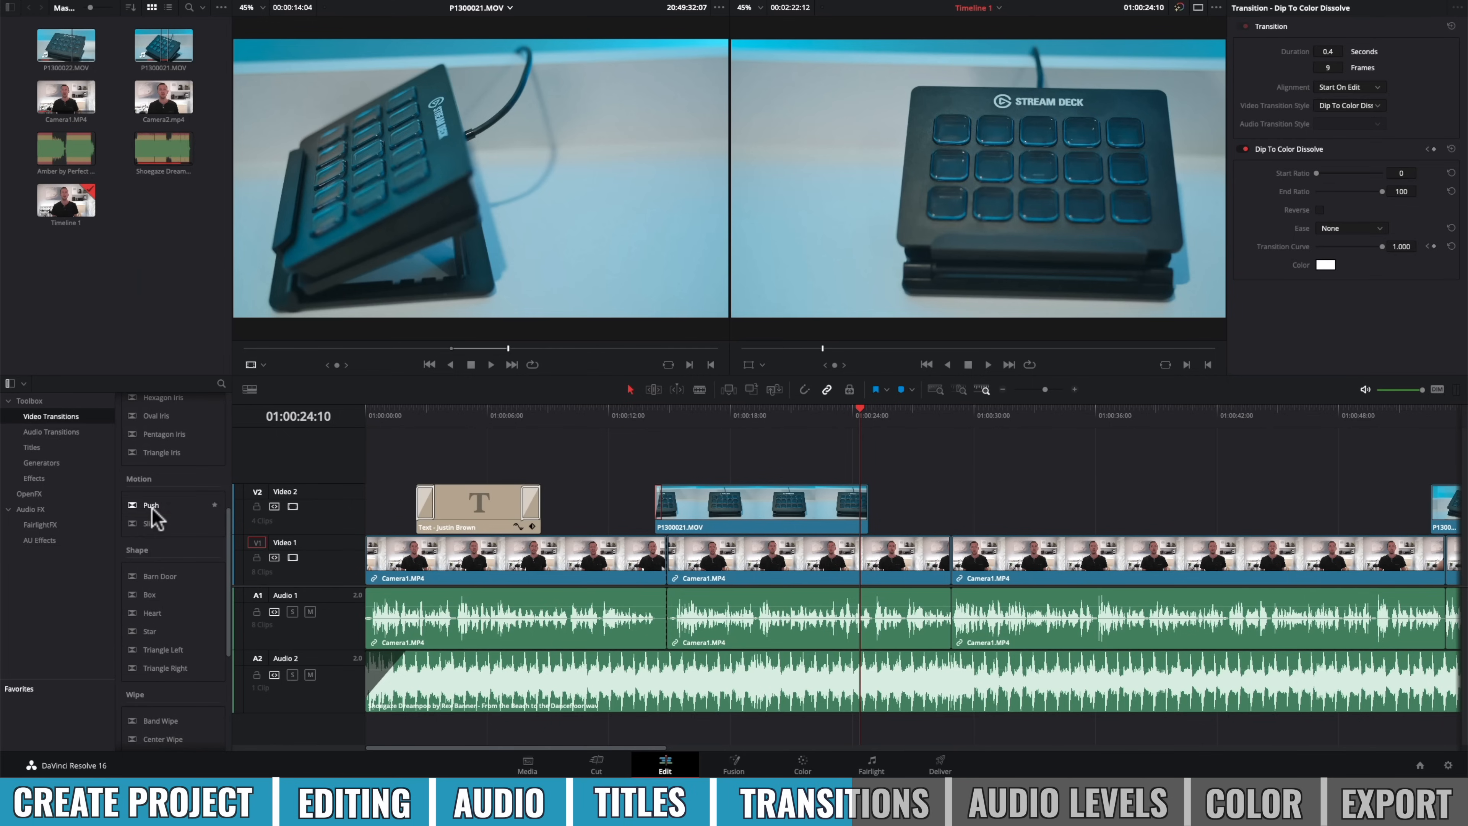
left_click_drag(151, 505, 861, 507)
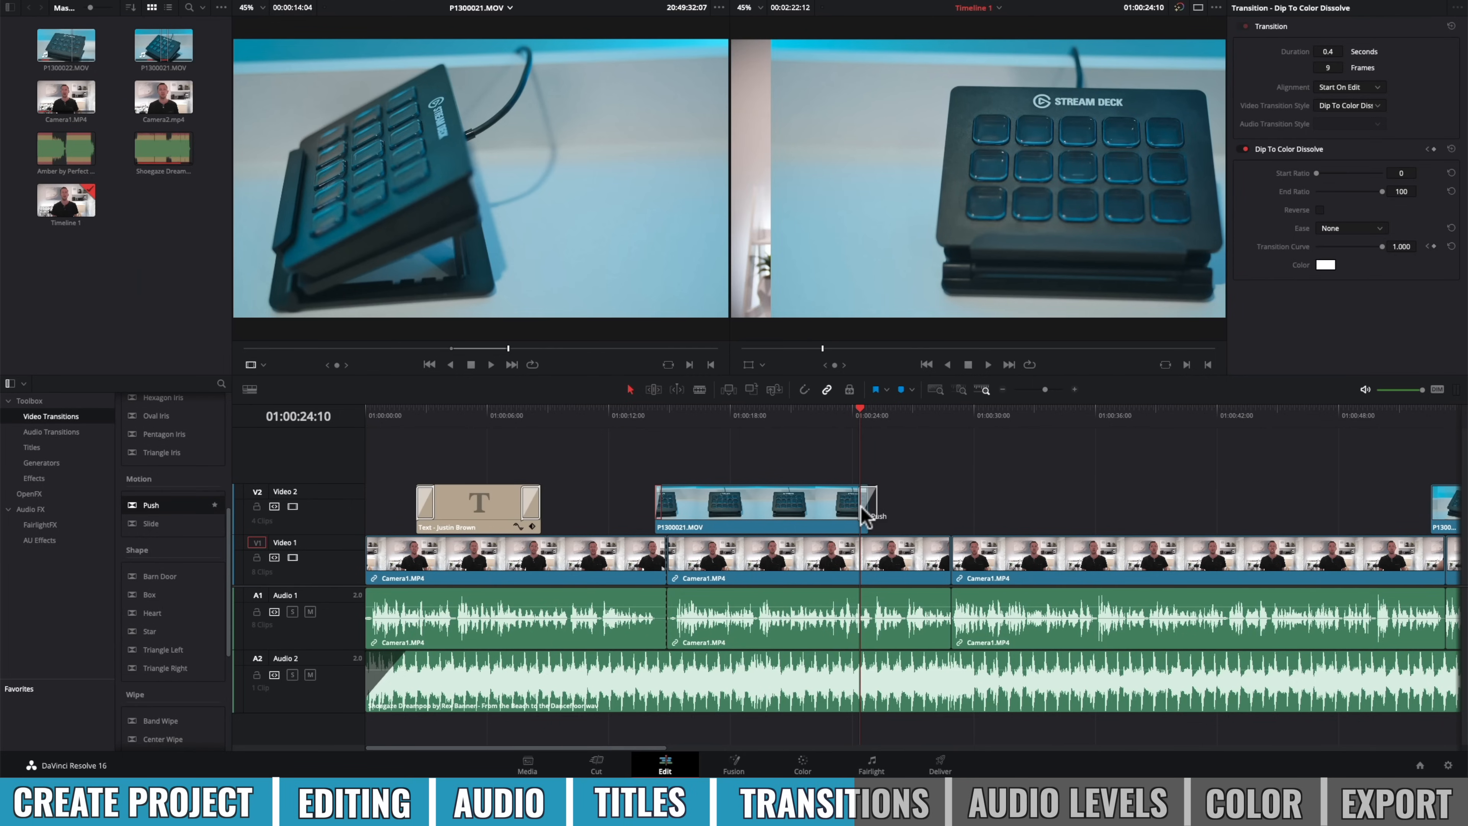
left_click_drag(860, 407, 874, 410)
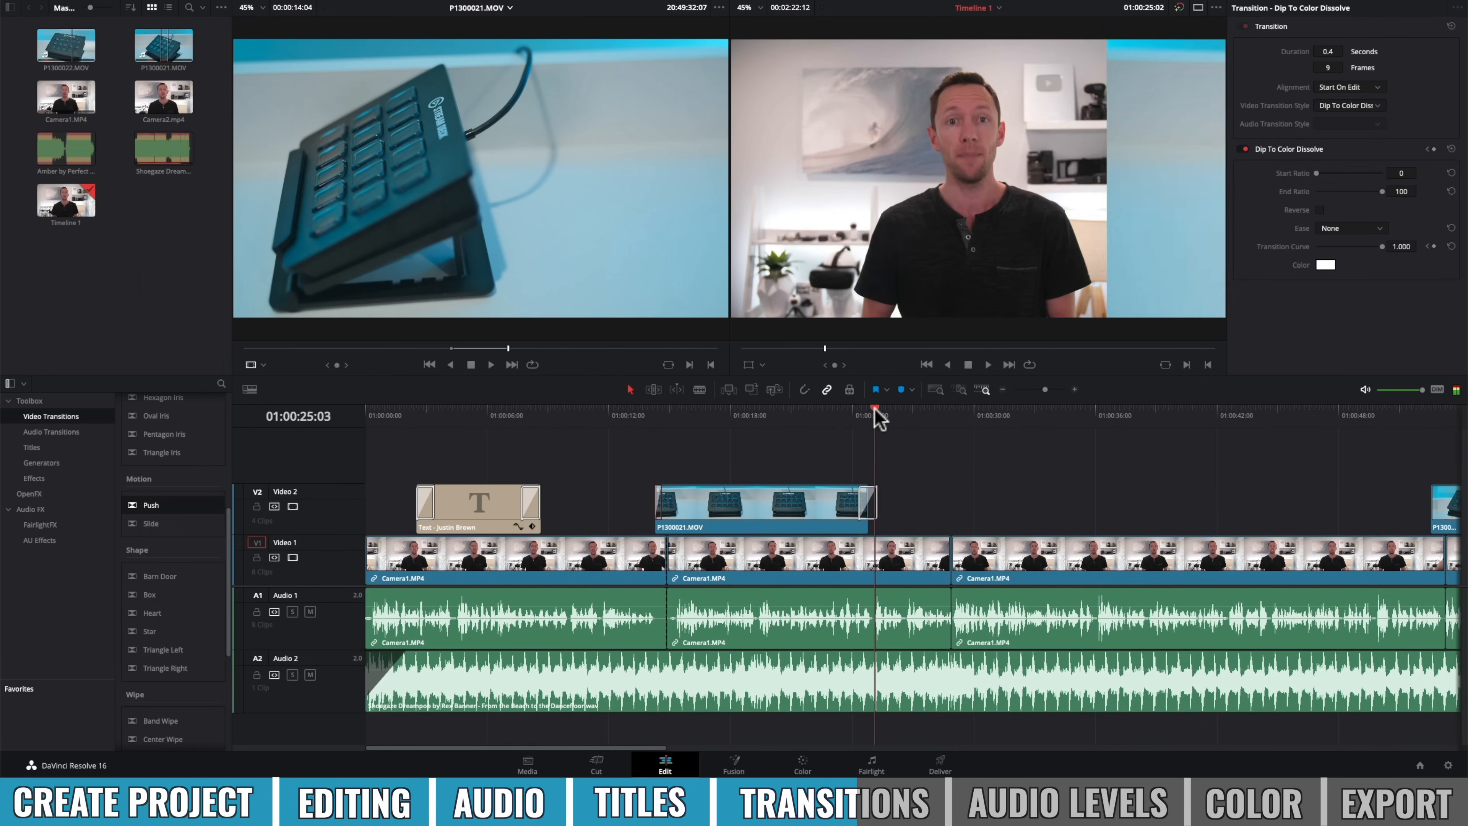
left_click(858, 504)
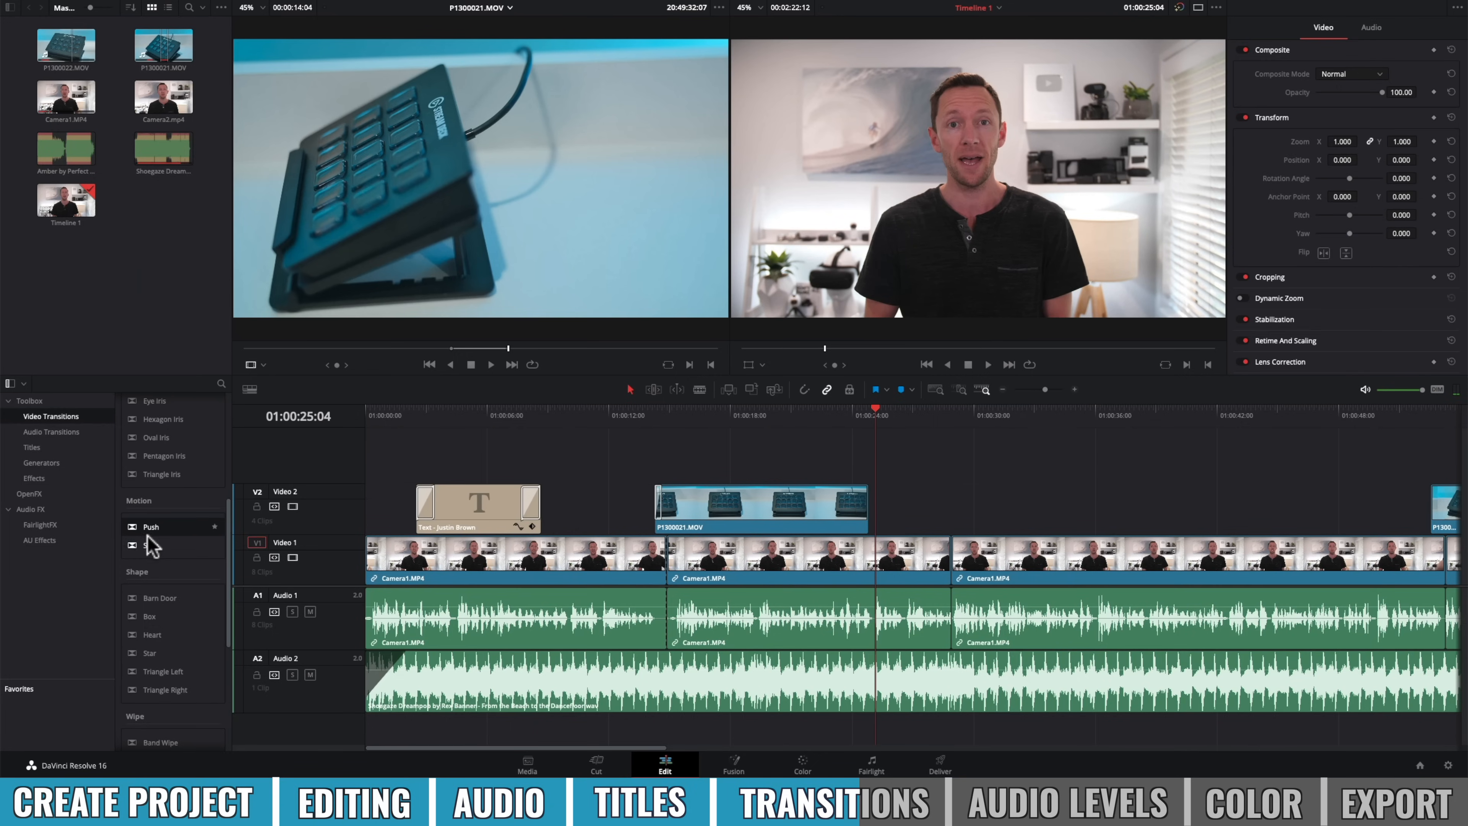
Add a Slide transition at the end of the first P1300021.MOV clip, adjust its length and preview it.
left_click_drag(147, 543, 558, 506)
left_click_drag(841, 512, 849, 510)
left_click_drag(816, 410, 879, 409)
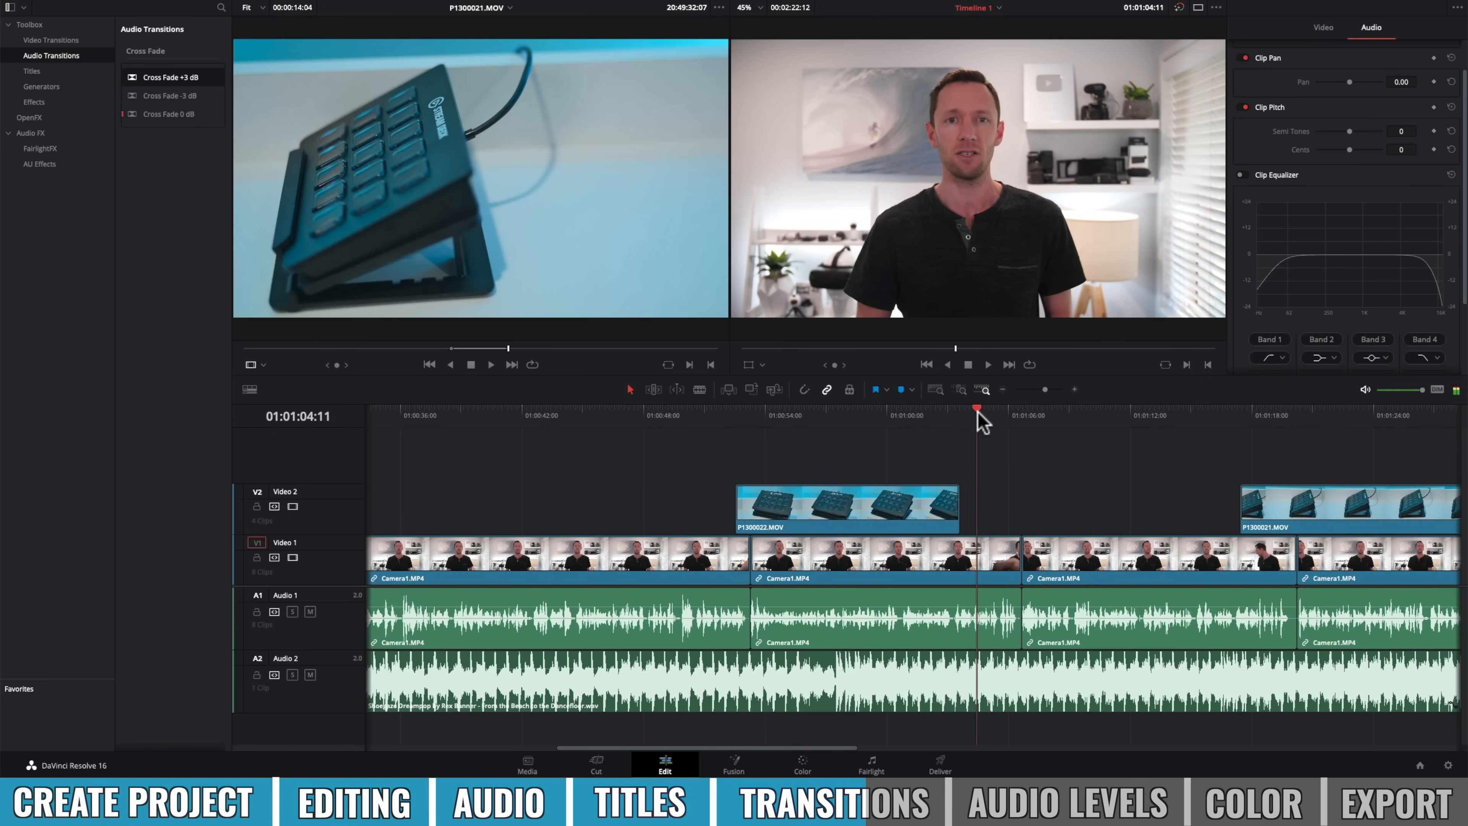
Set the zoom to 1.150 on the Camera1.MP4 clip starting just after 01:01:06:00, leaving Dynamic Zoom off.
left_click_drag(977, 416, 1000, 441)
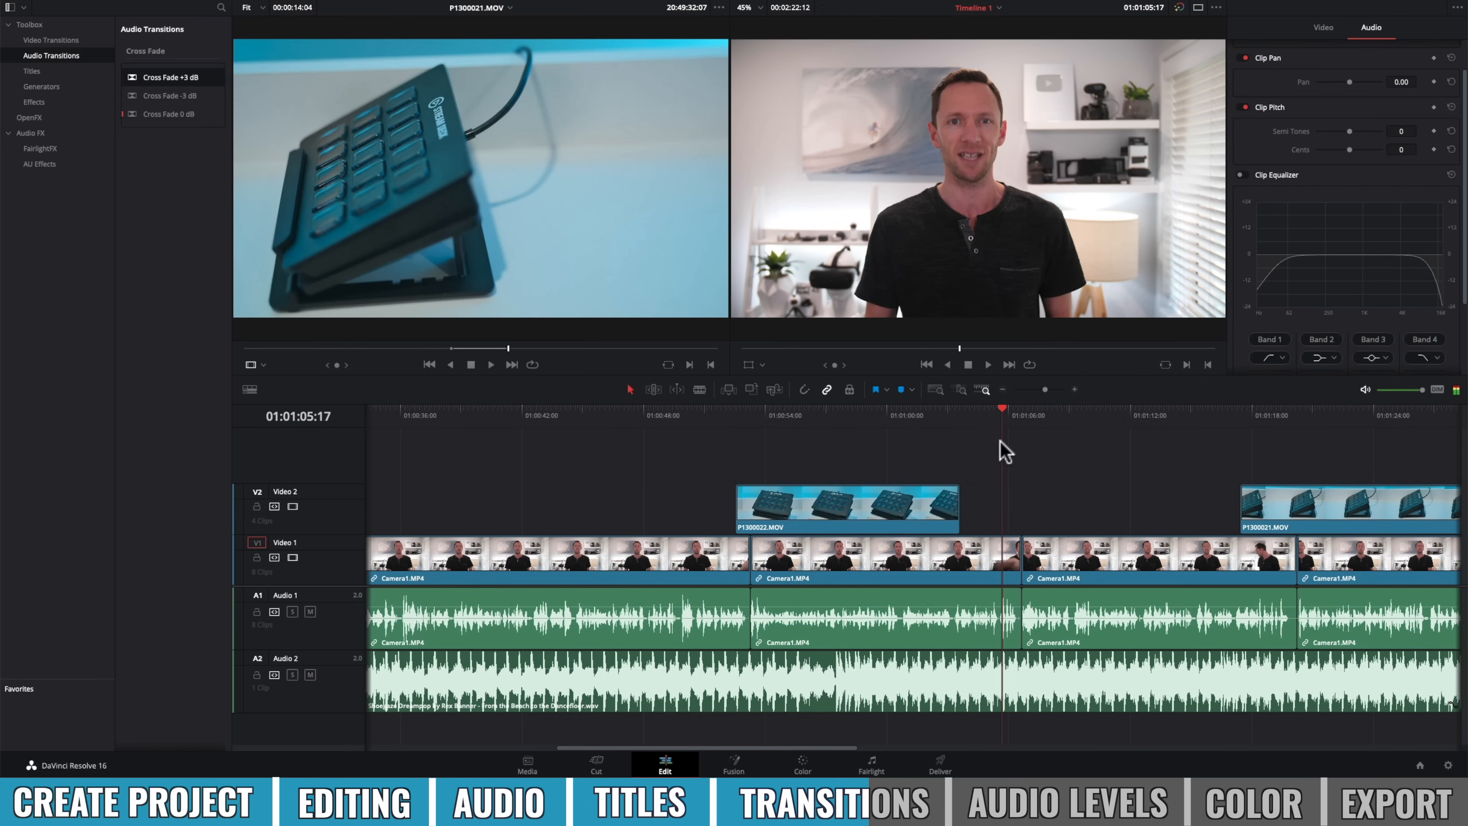
left_click(1028, 558)
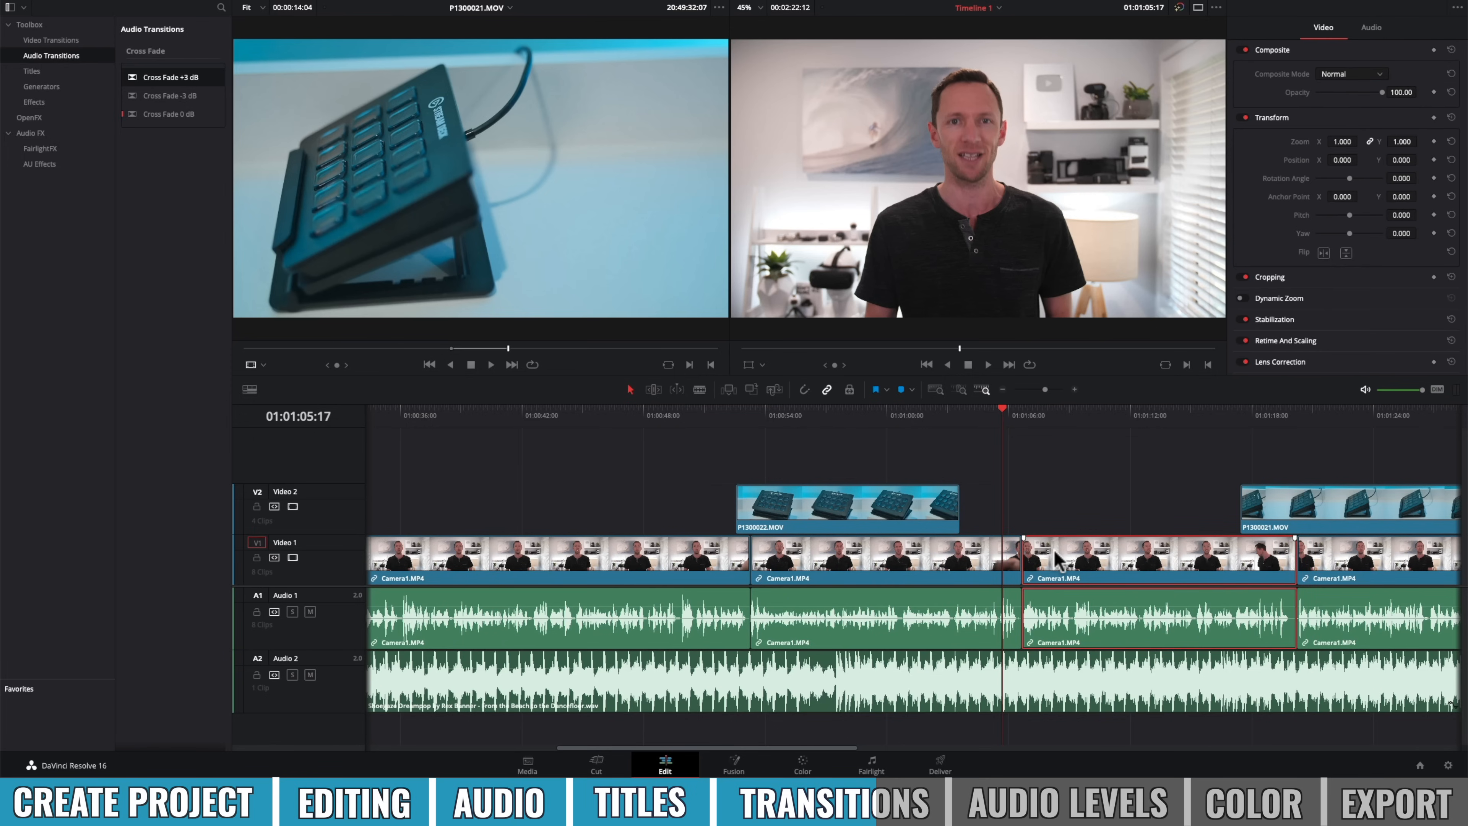
left_click_drag(1009, 409, 1033, 453)
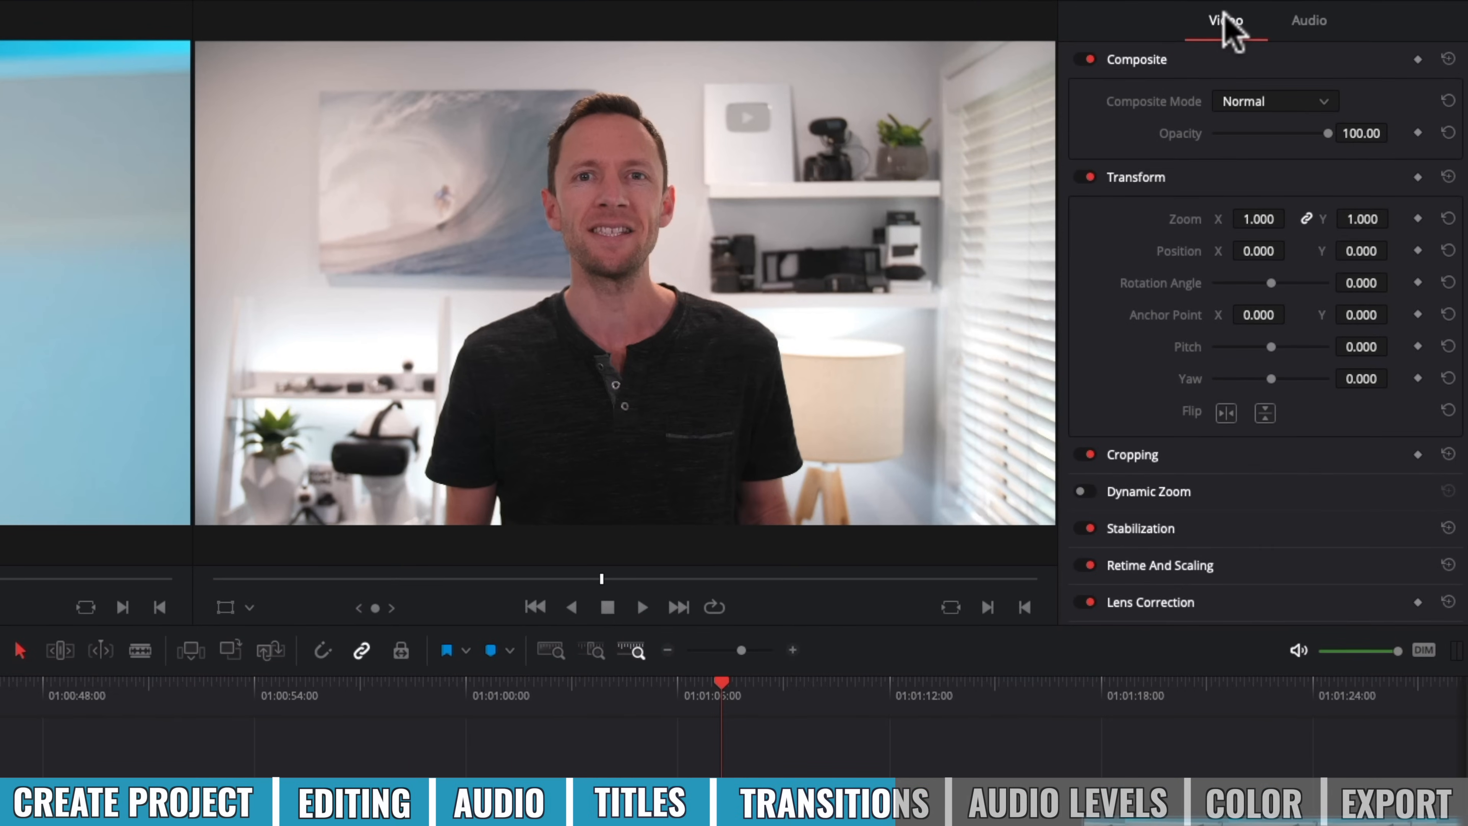
left_click(1085, 492)
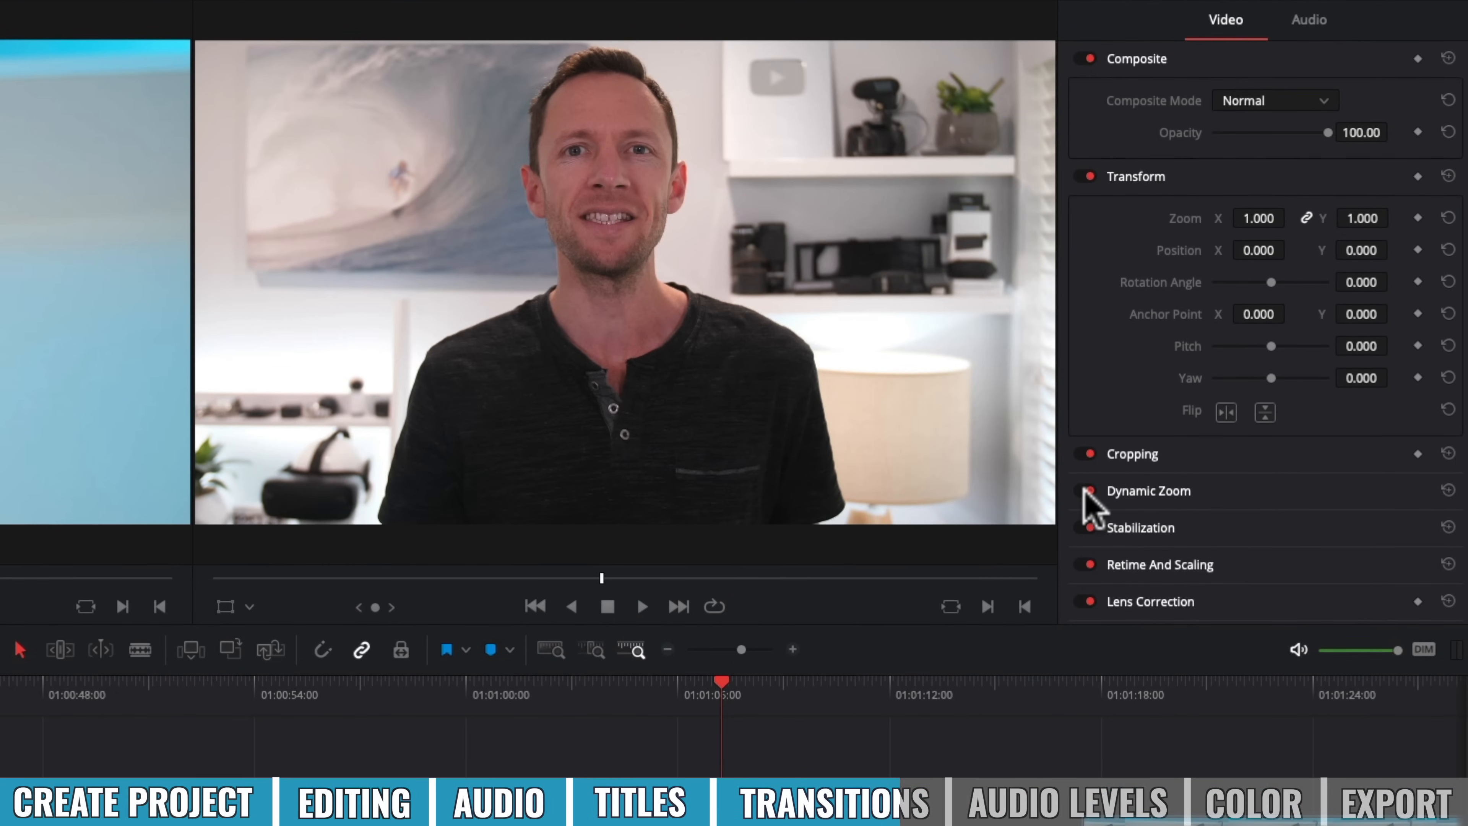
left_click(1085, 491)
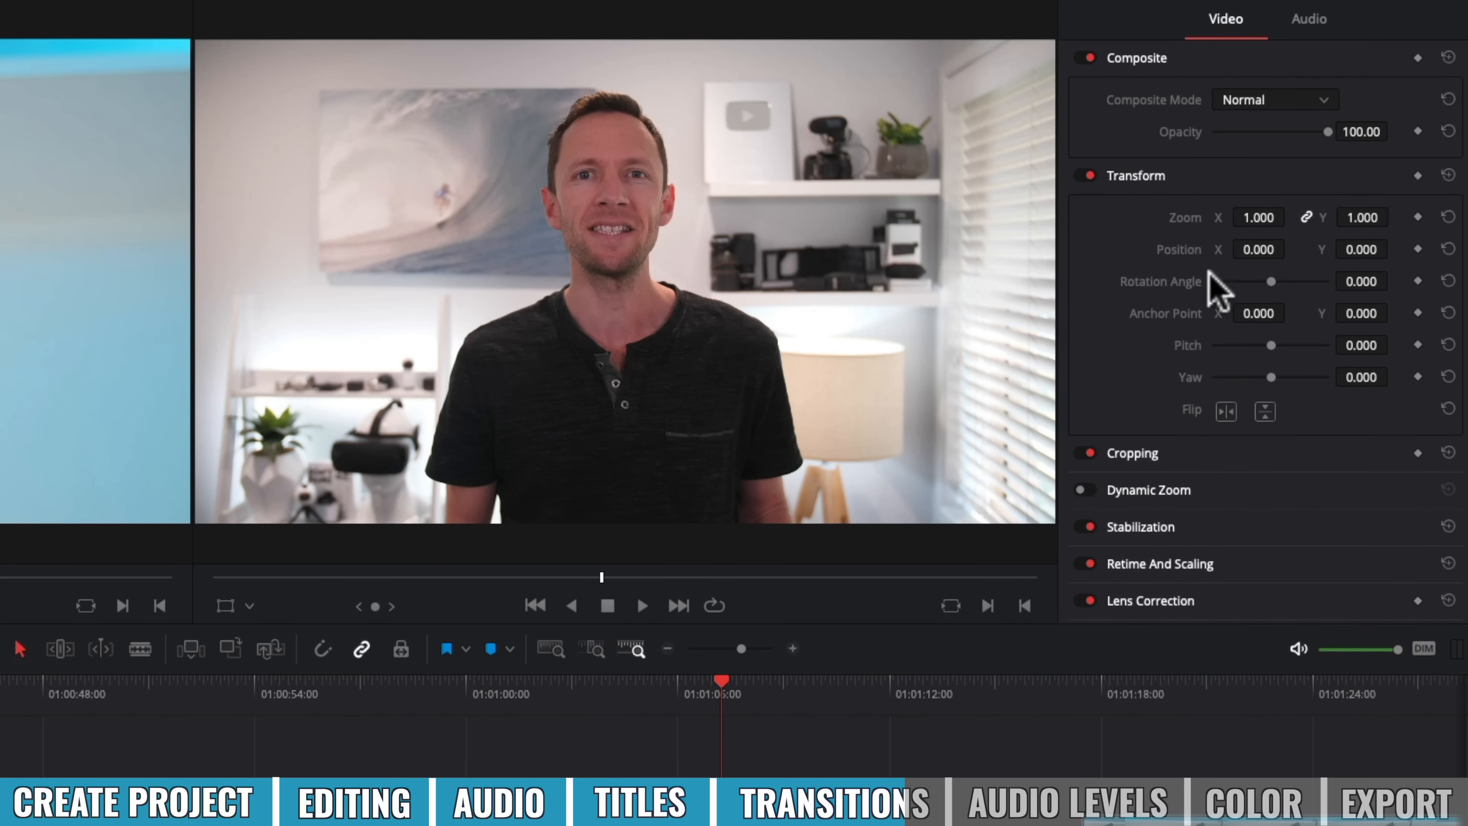
left_click_drag(1283, 232, 1369, 232)
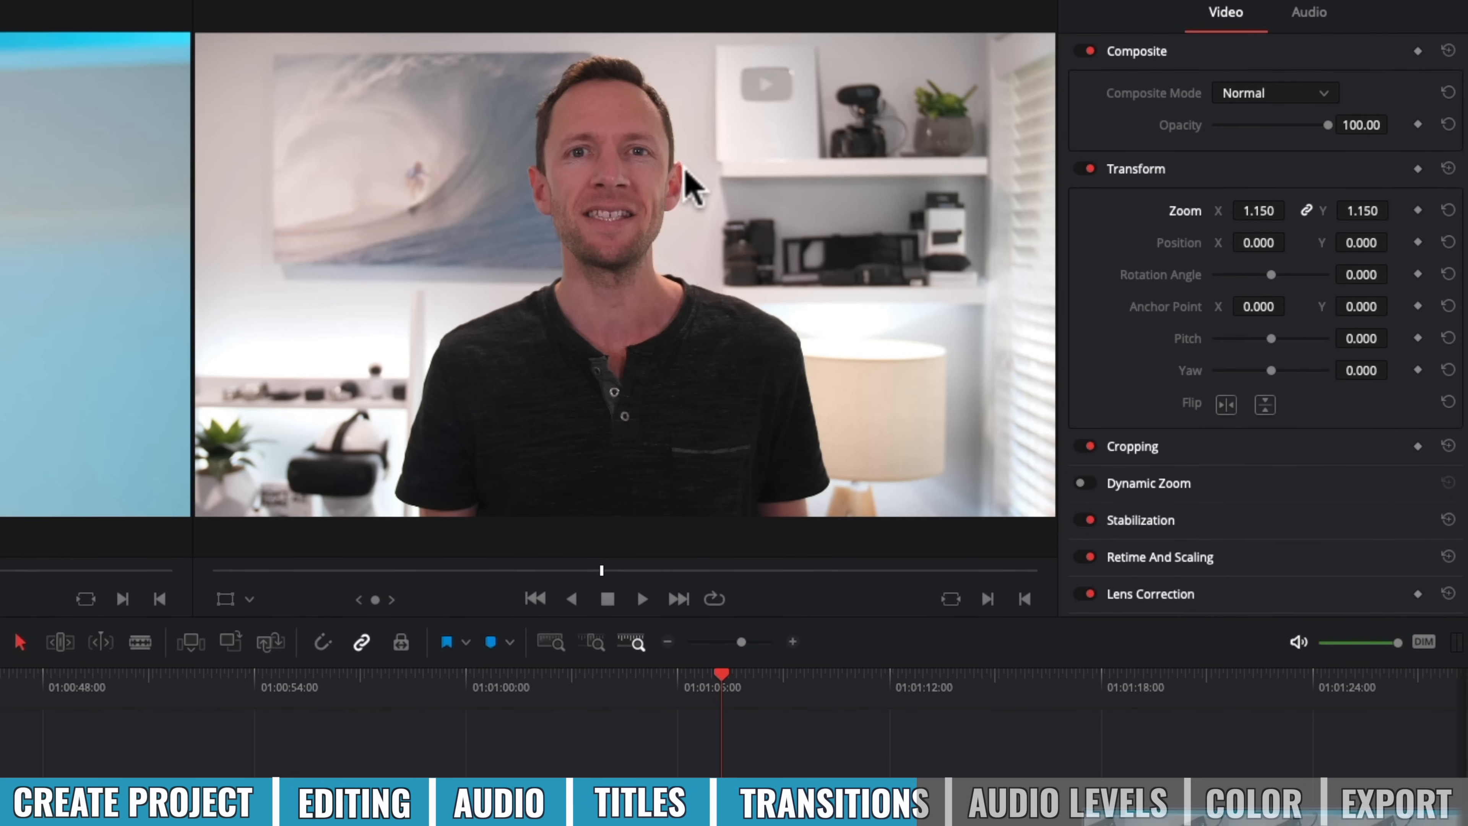
Reposition the enlarged Camera1.MP4 clip vertically, starting from a Y position of -40, and preview the cut leading into it.
left_click(715, 681)
mouse_move(716, 675)
left_mouse_down()
mouse_move(688, 674)
mouse_move(721, 679)
mouse_move(684, 688)
mouse_move(712, 685)
left_mouse_up()
left_click_drag(1384, 230, 1361, 231)
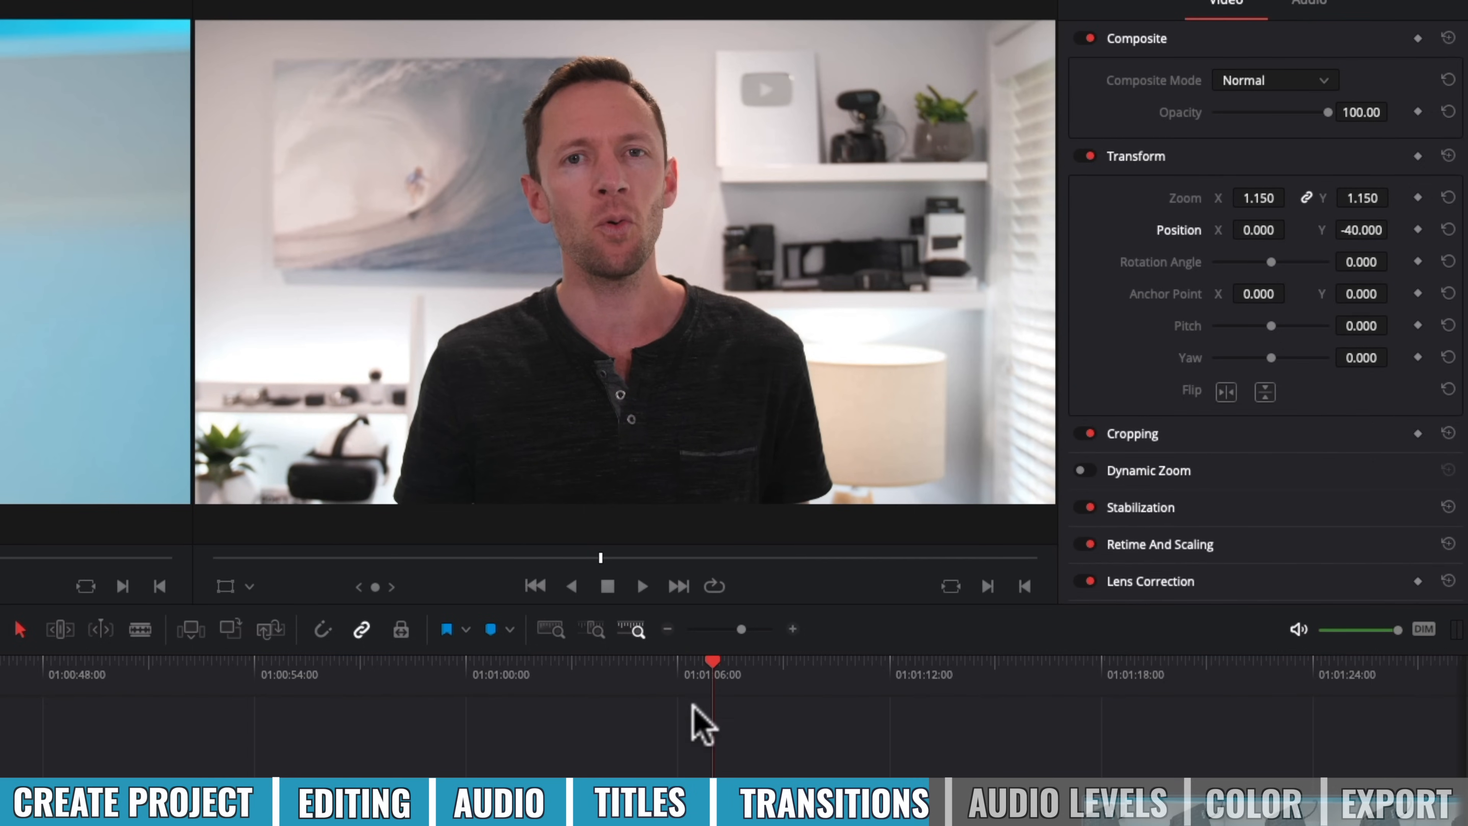
left_click_drag(698, 666, 710, 664)
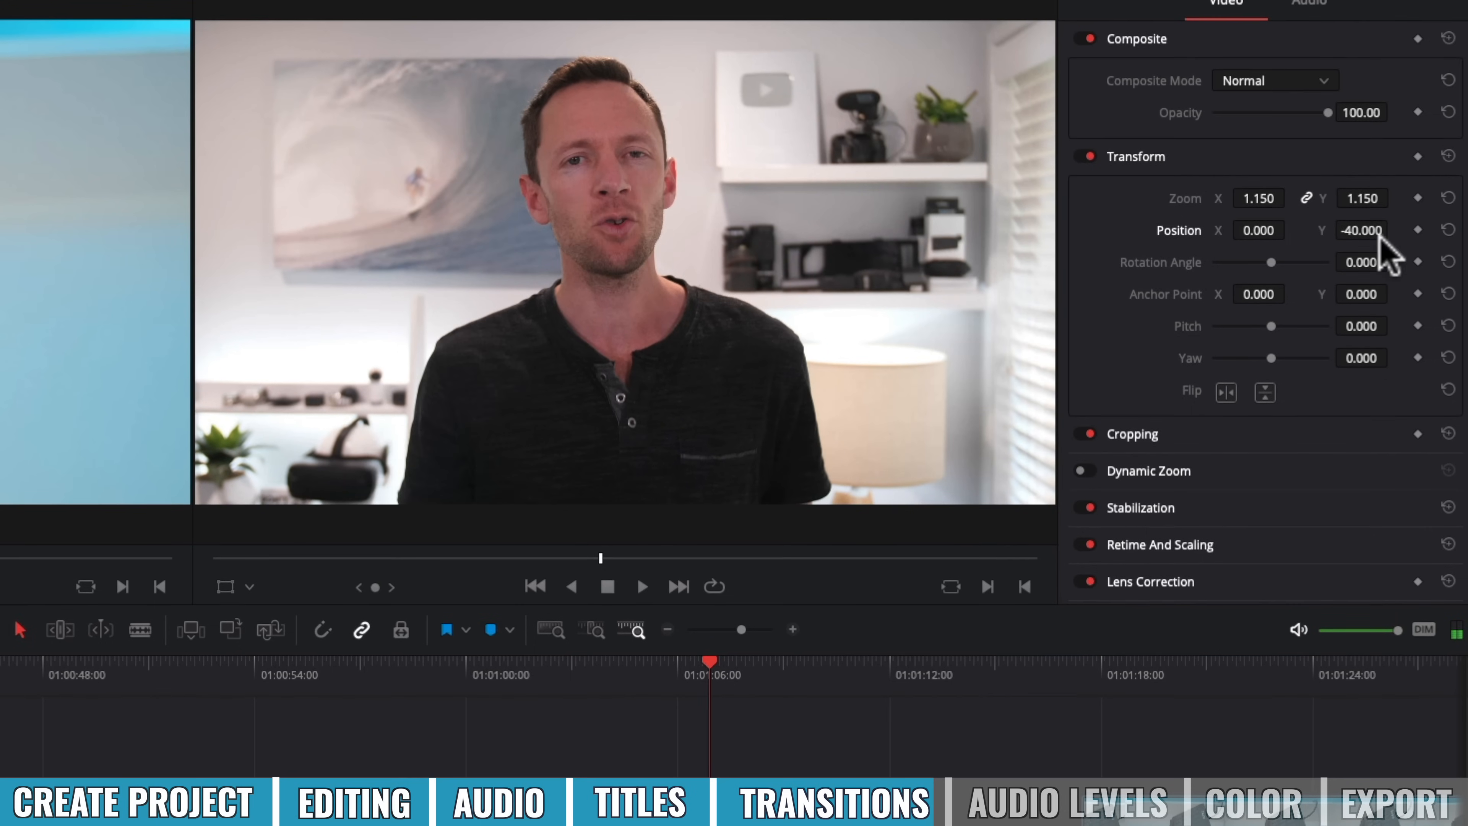
left_click_drag(1361, 231, 1290, 231)
left_click_drag(652, 693, 754, 700)
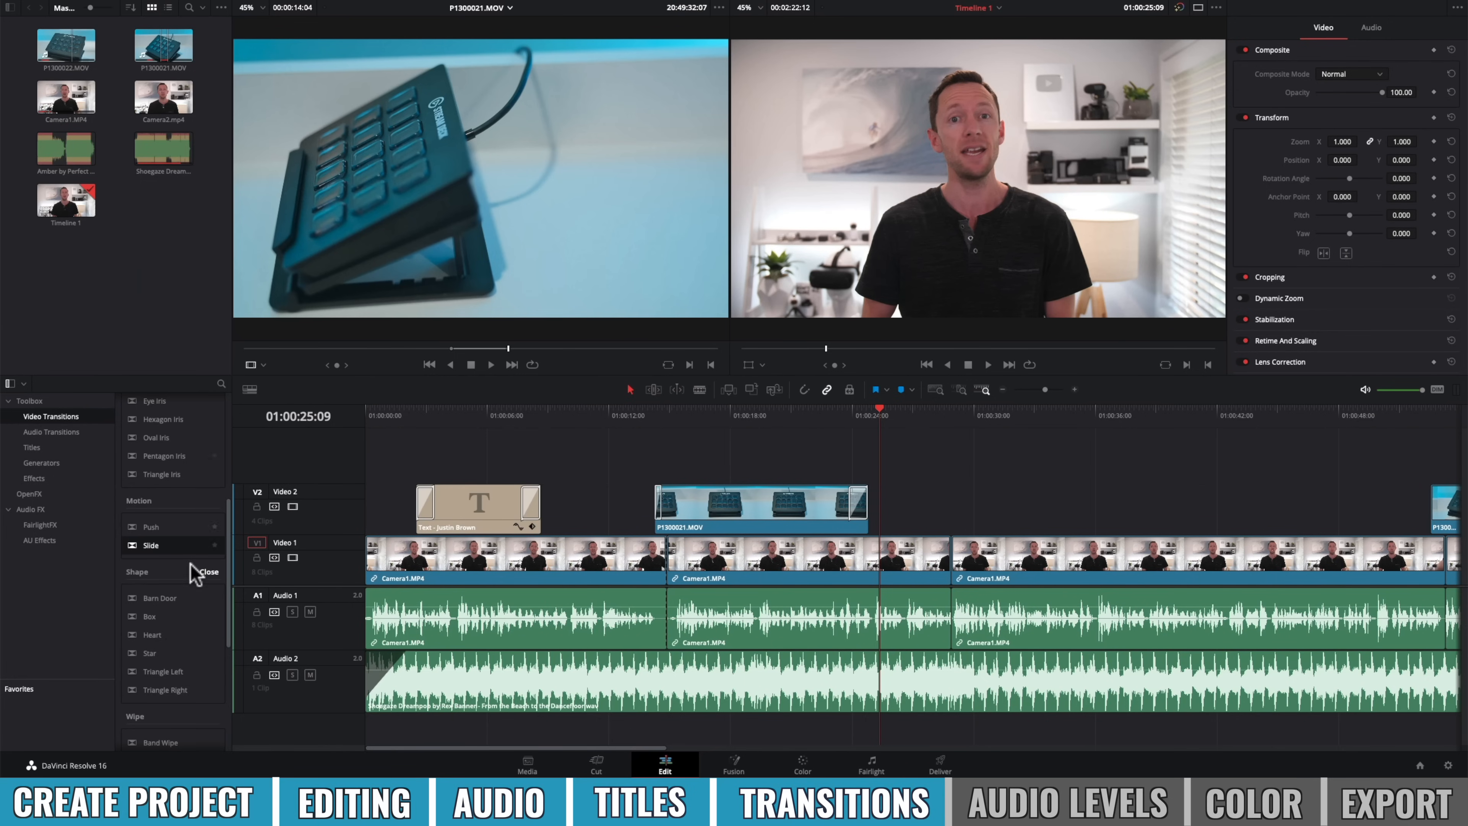
Mute the background music on Audio 2, and view the mixer on the Fairlight page before returning to the Edit page.
scroll(191, 563, "up", 5)
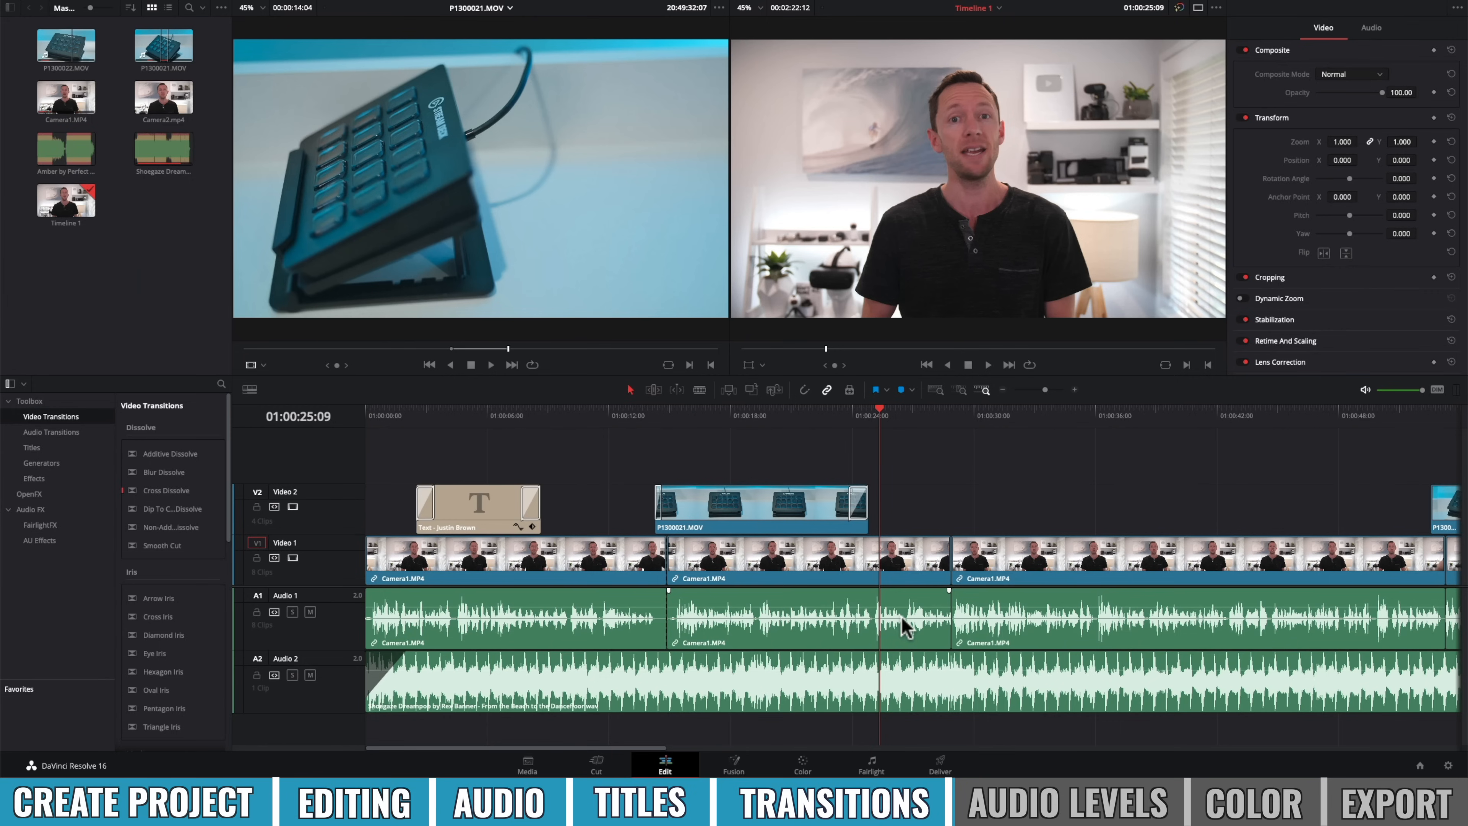
left_click(310, 675)
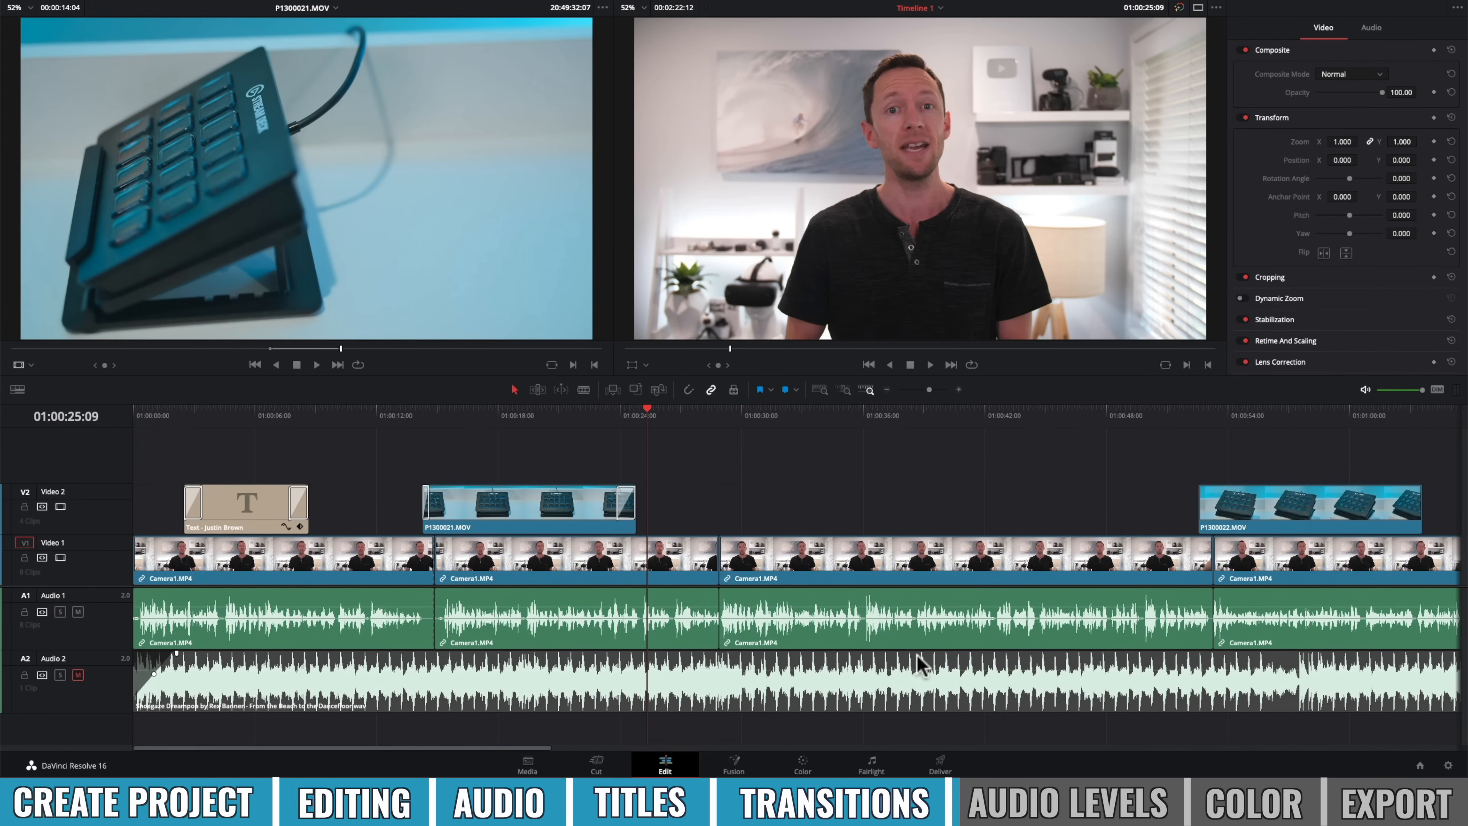
left_click(870, 766)
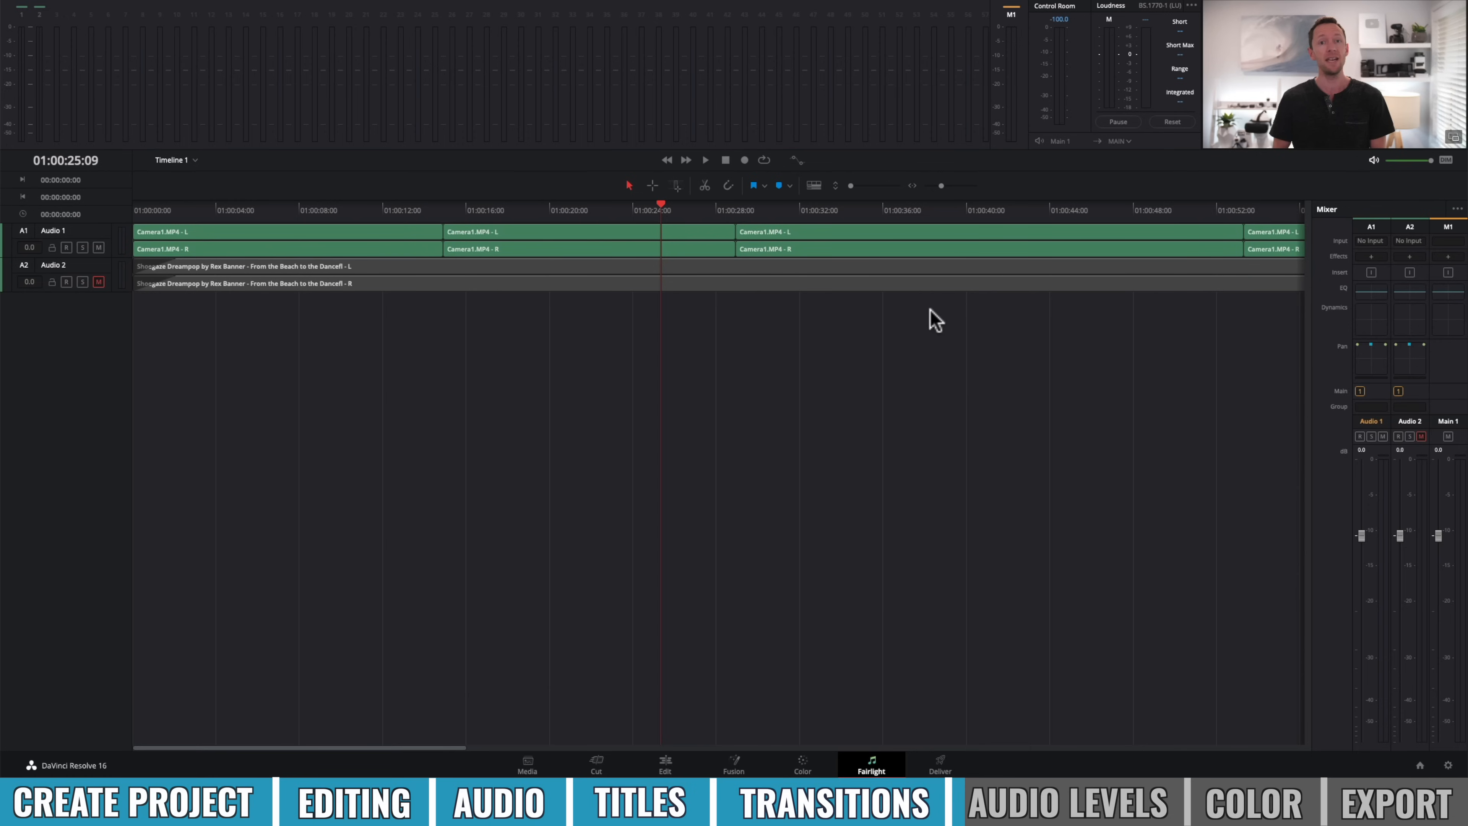
left_click(665, 766)
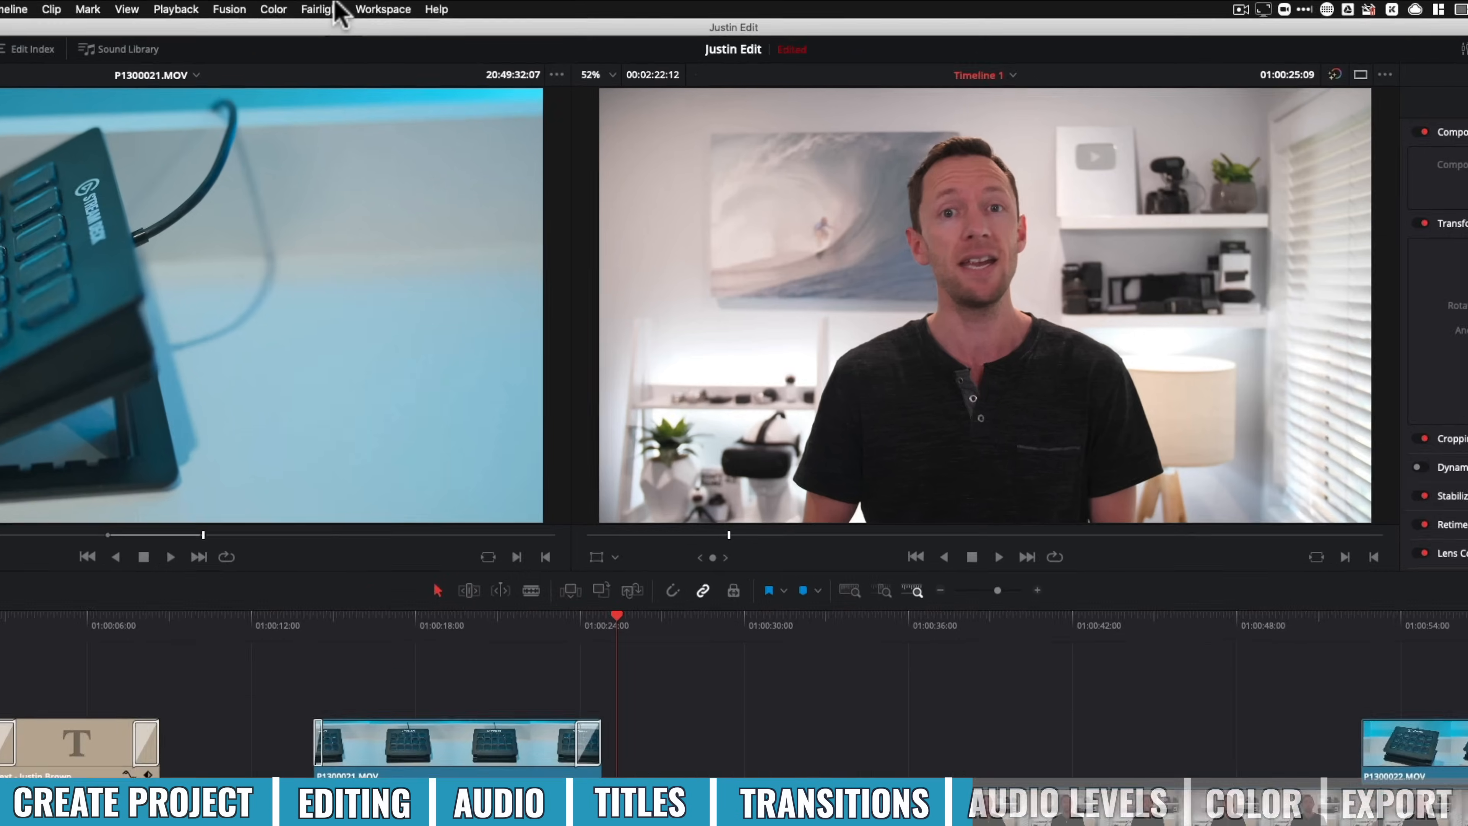
Show the audio mixer in the Edit page workspace.
left_click(473, 8)
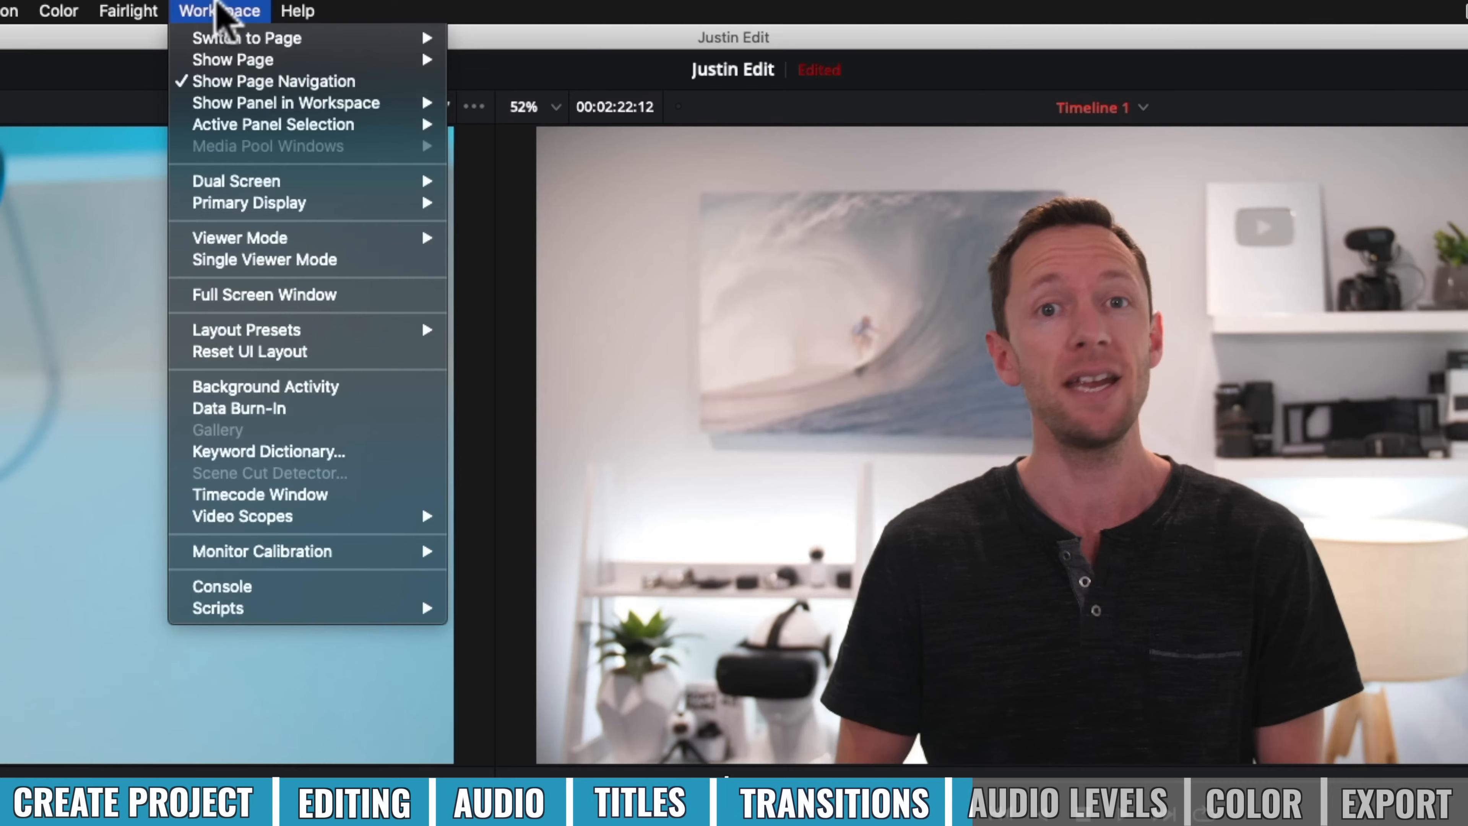
mouse_move(492, 28)
mouse_move(229, 102)
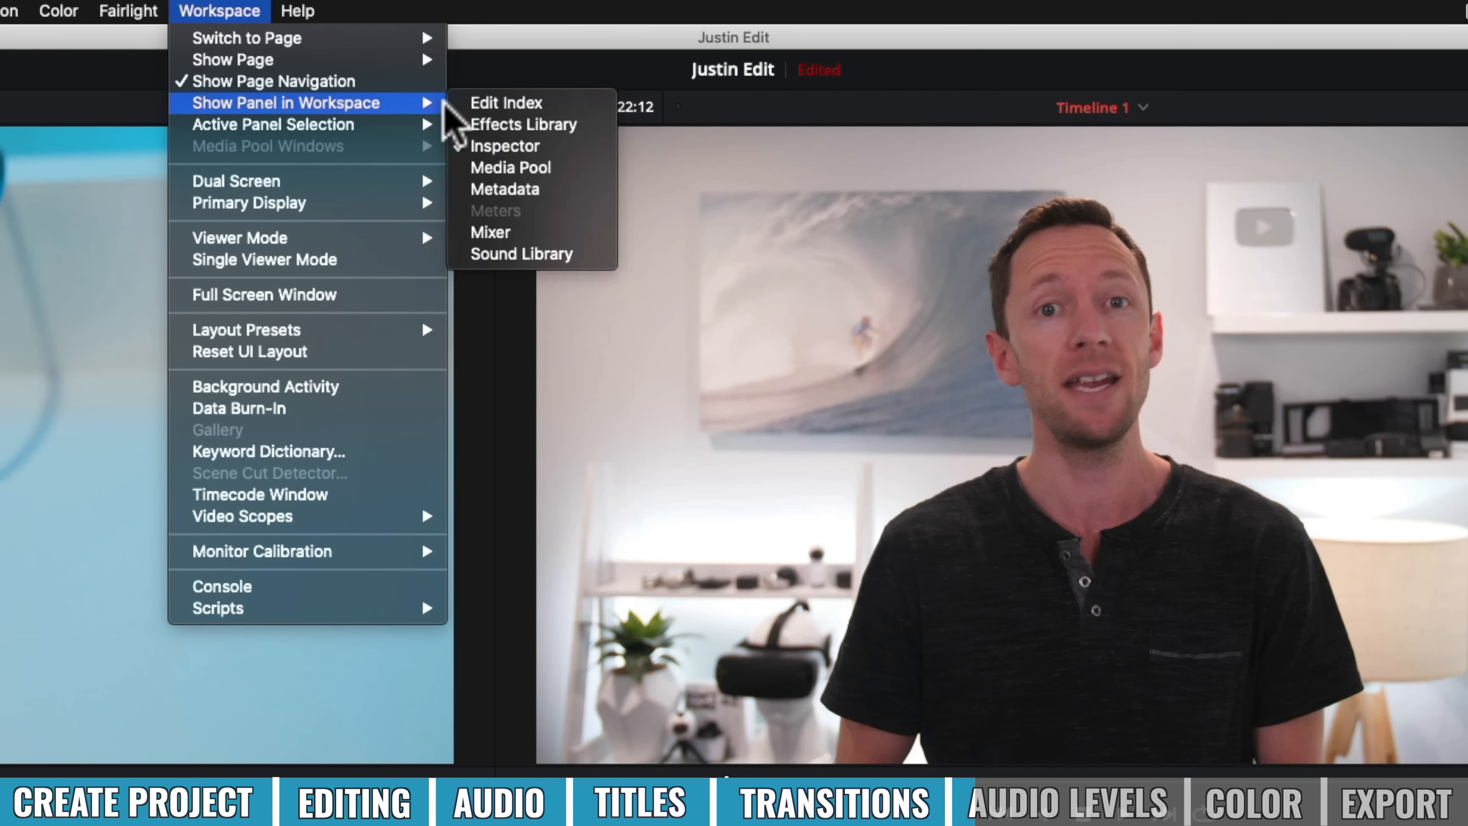
left_click(552, 232)
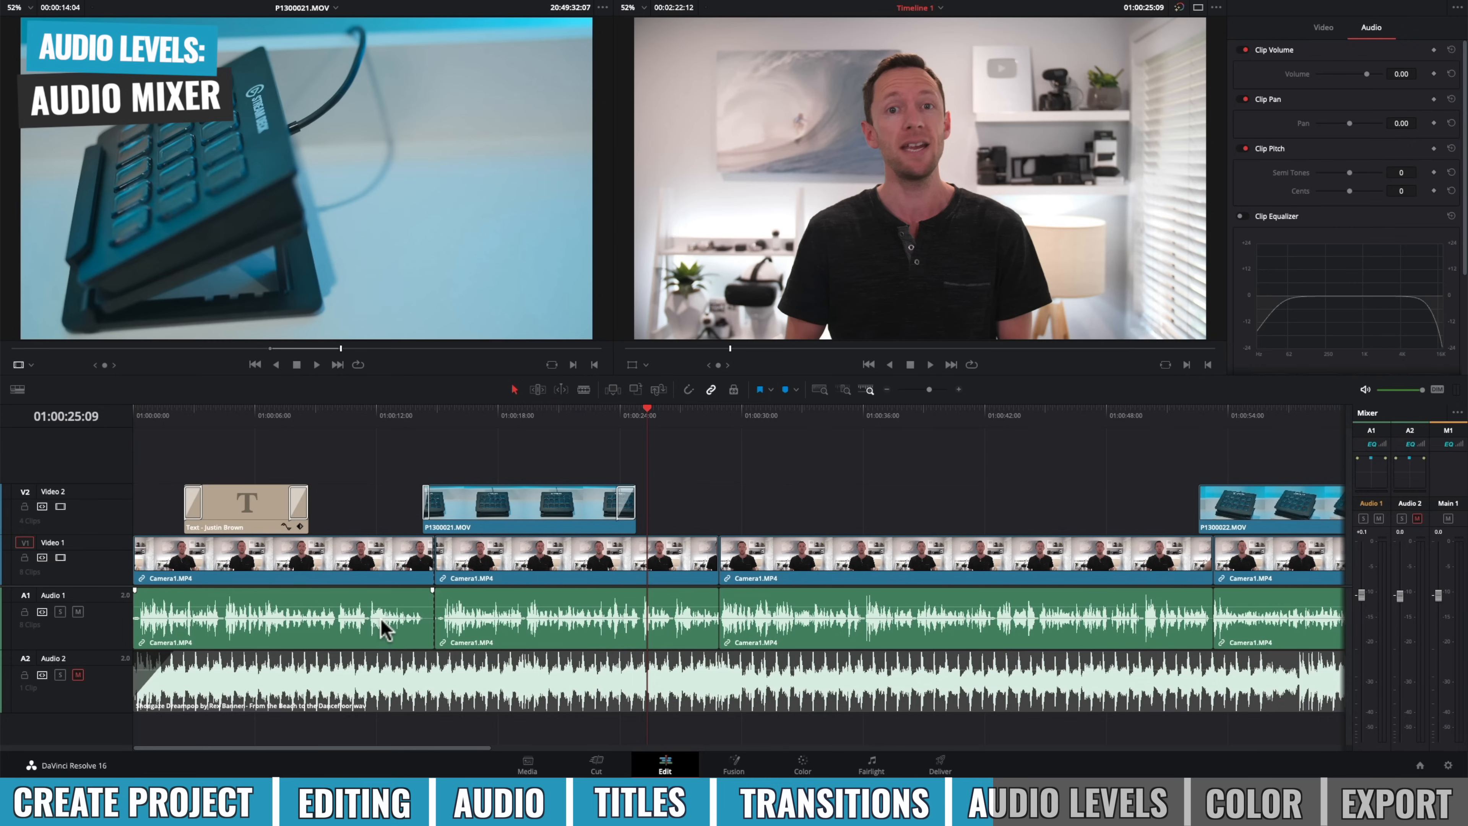
Play the timeline from its start while watching the meters, and lower the Audio 1 track level to -1.6 dB in the mixer.
left_click(356, 595)
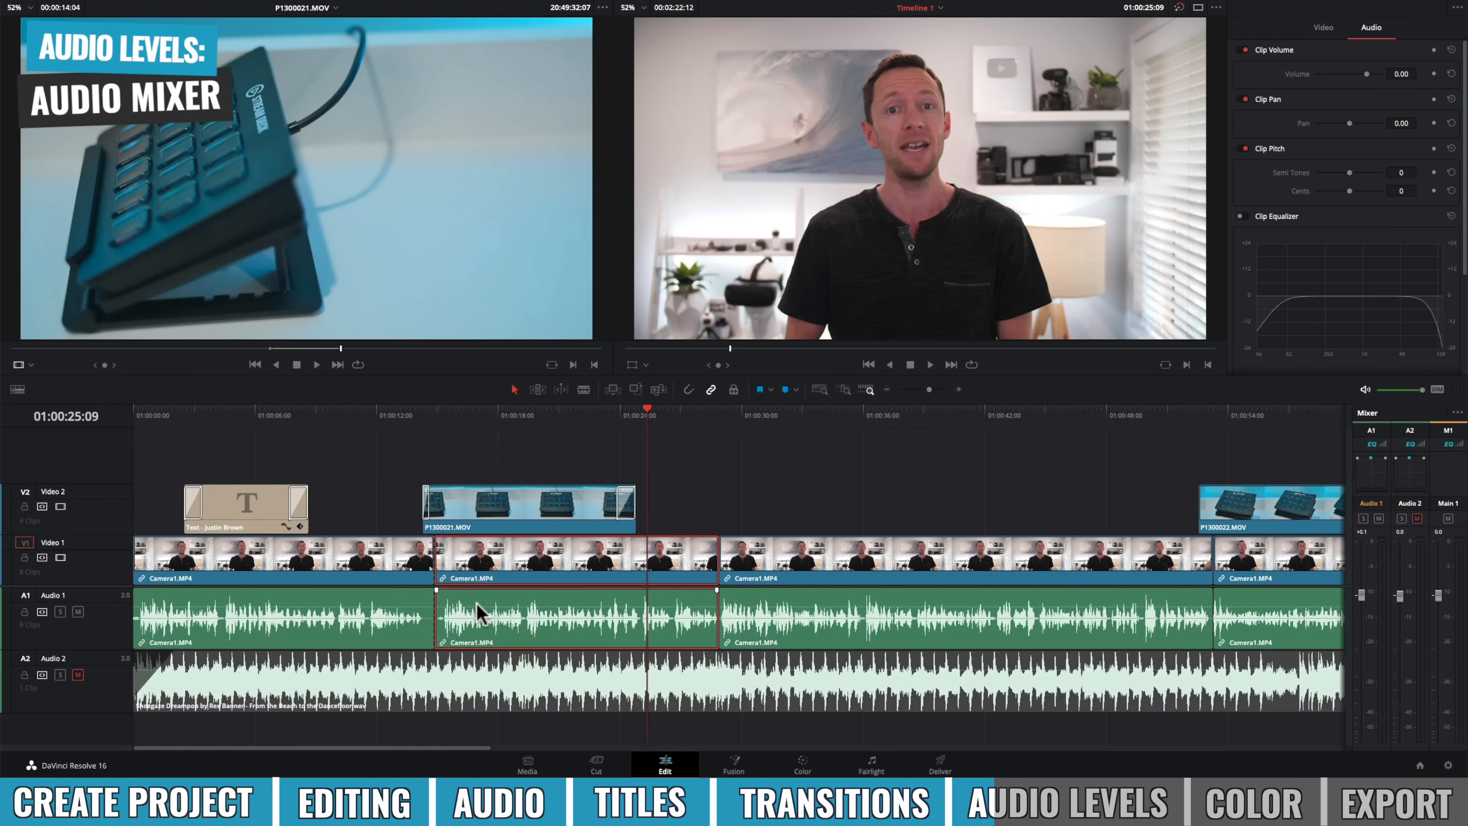
left_click_drag(274, 415, 133, 417)
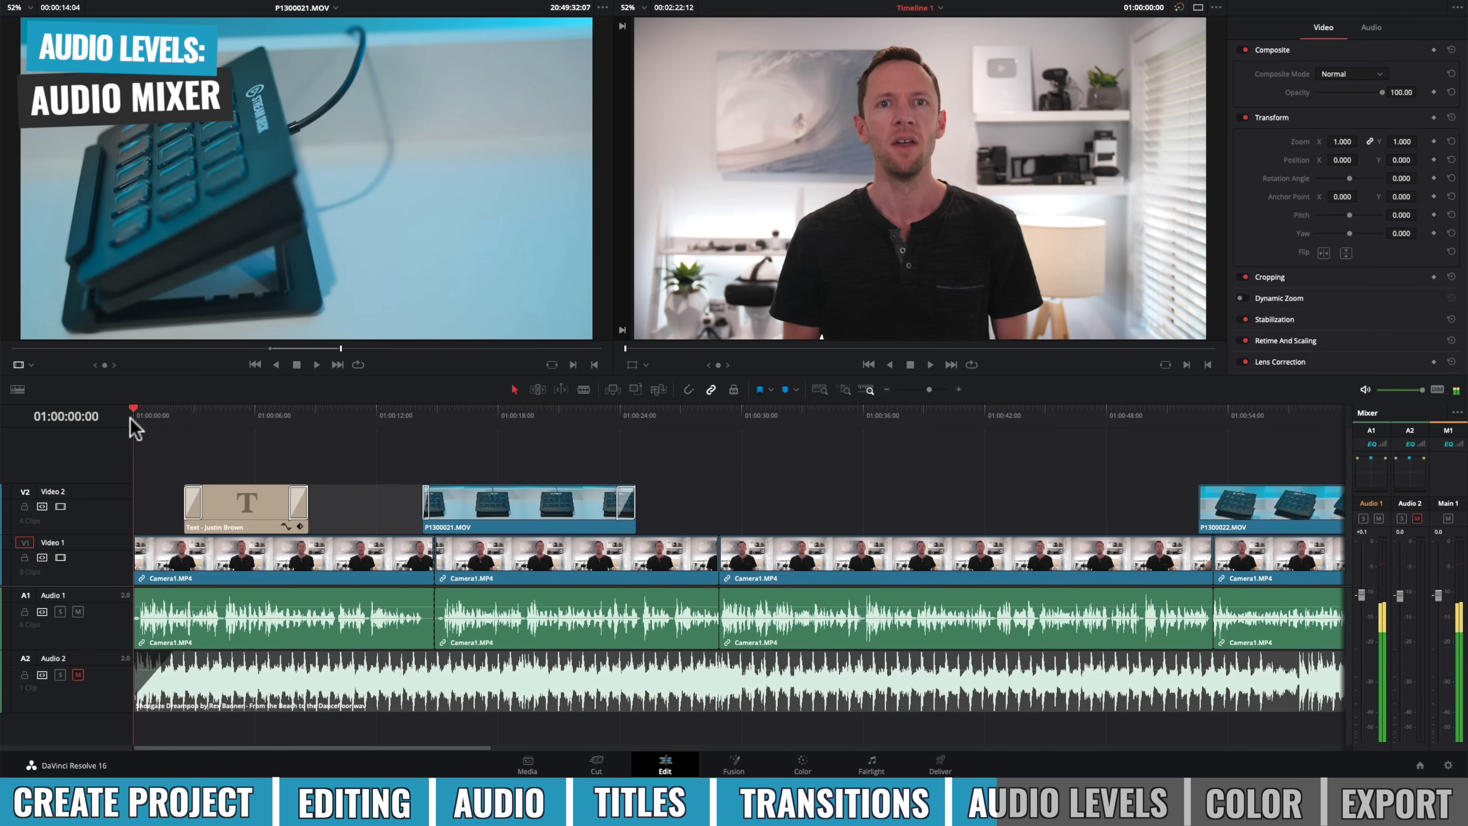
key("space")
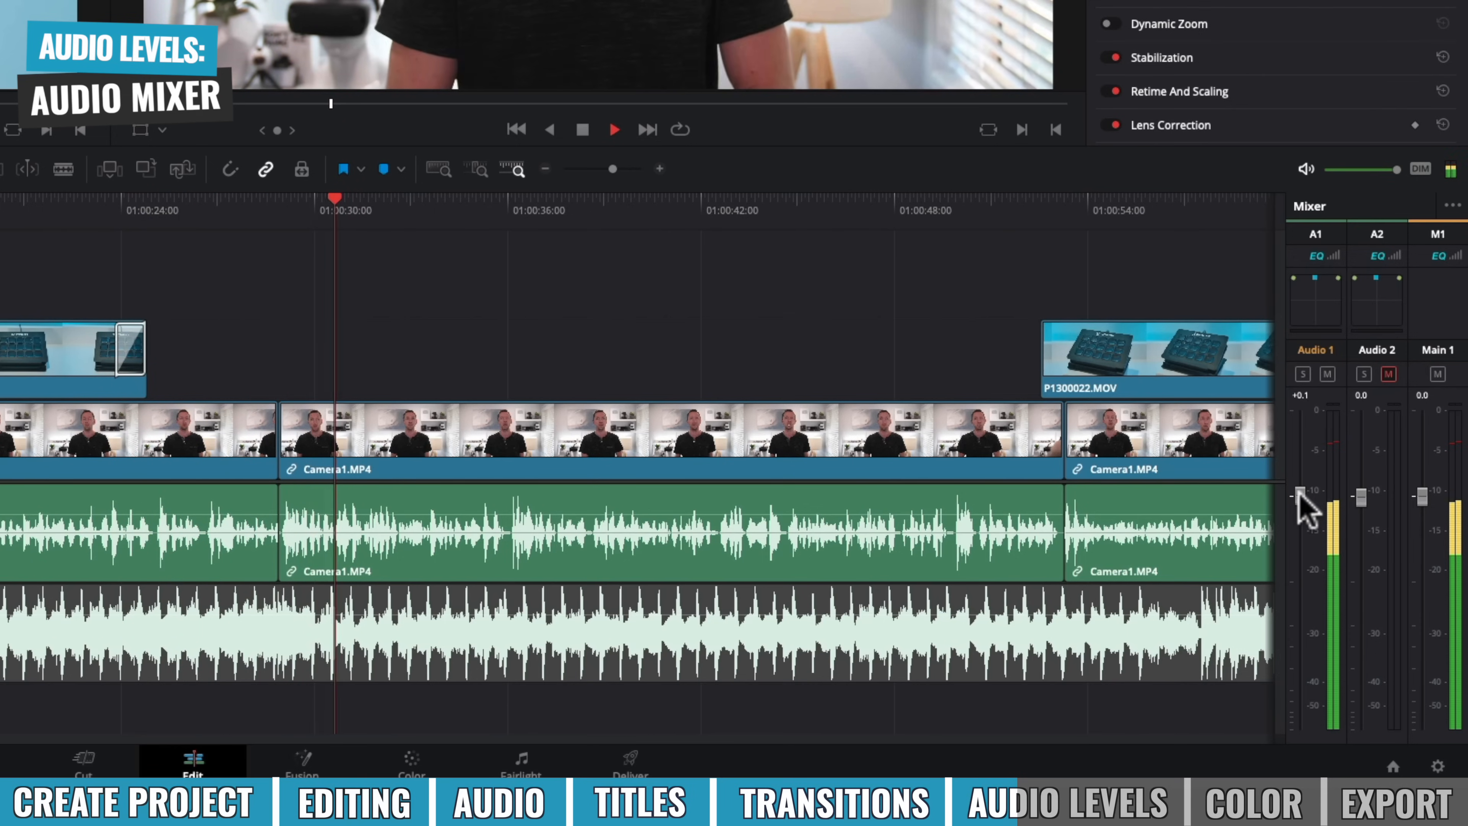
left_click_drag(1299, 494, 1298, 507)
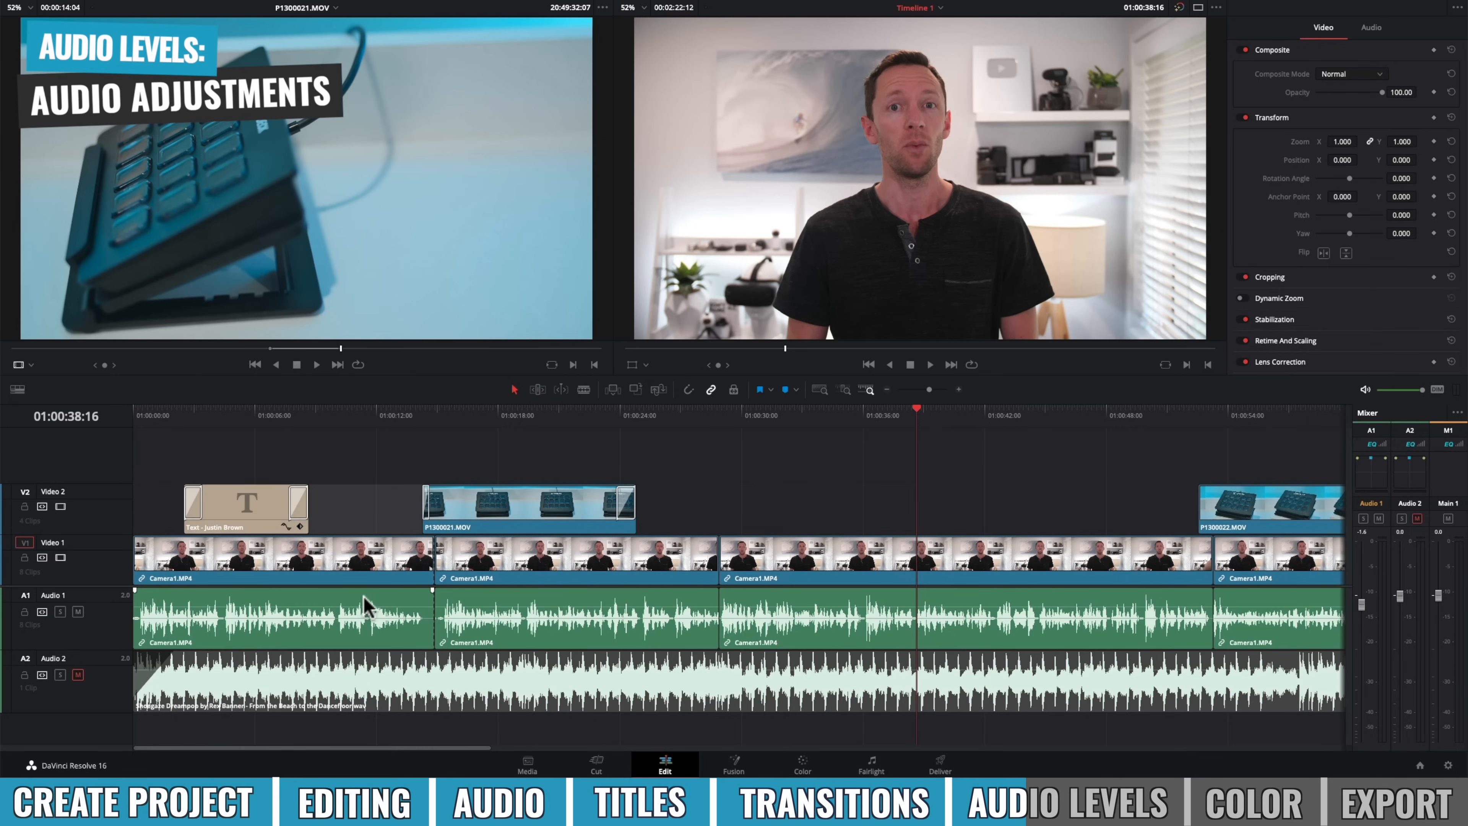
Try lowering the first Camera1.MP4 audio clip's volume to about -5.49 dB on its volume line, and bring it back up.
left_click(340, 594)
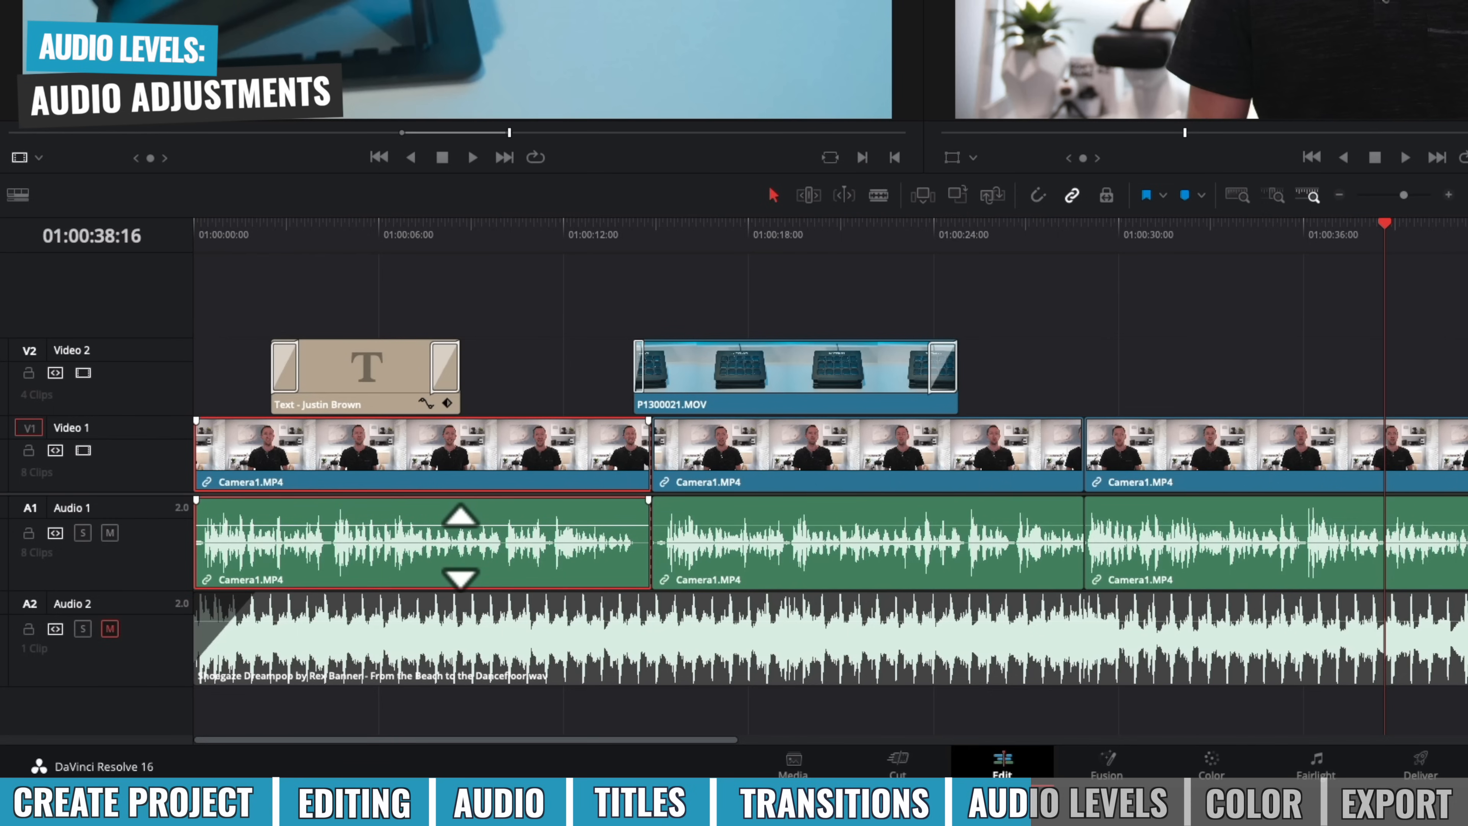
left_click_drag(460, 546, 461, 552)
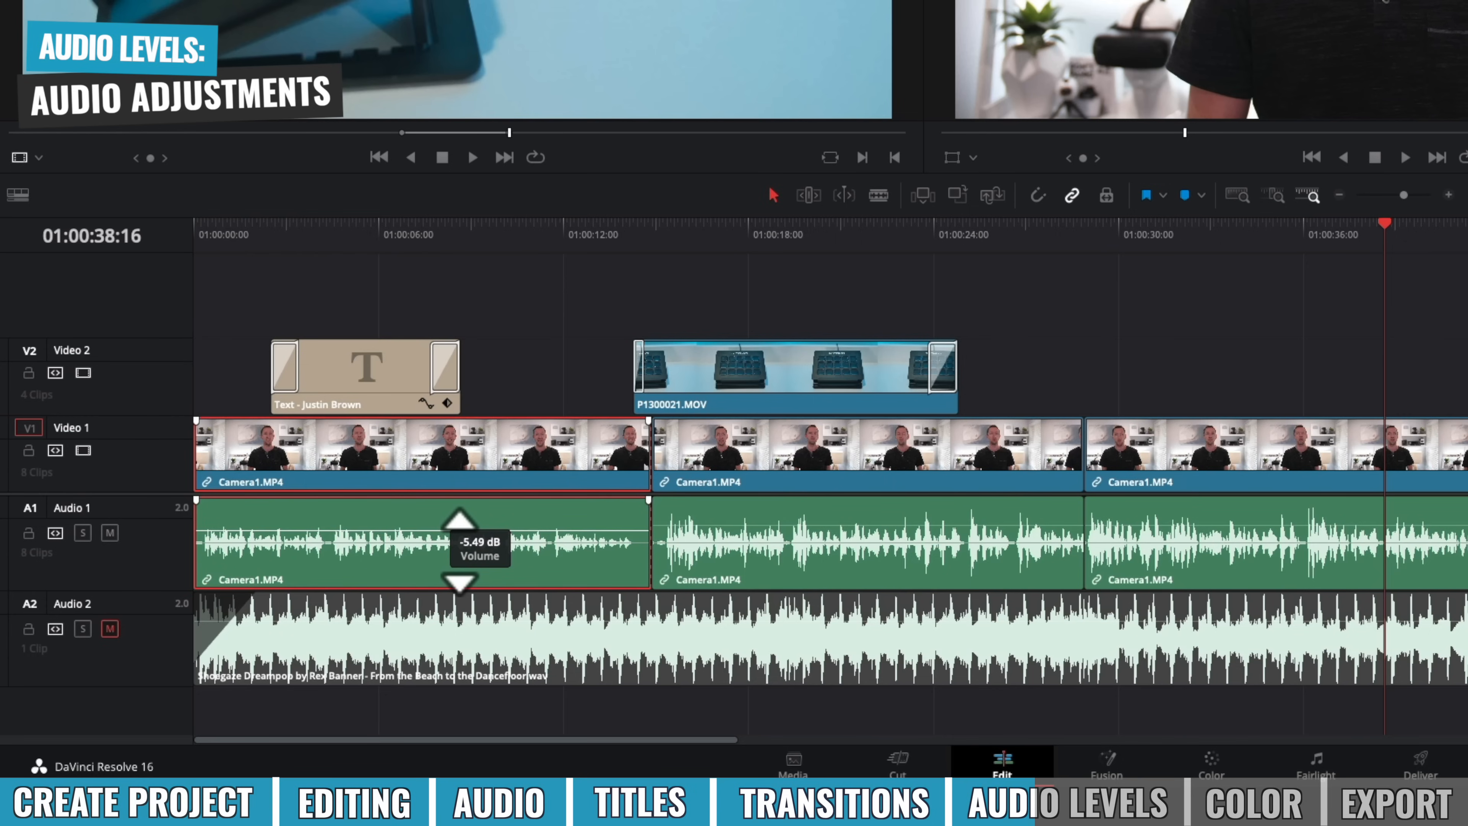
left_click_drag(461, 549, 461, 542)
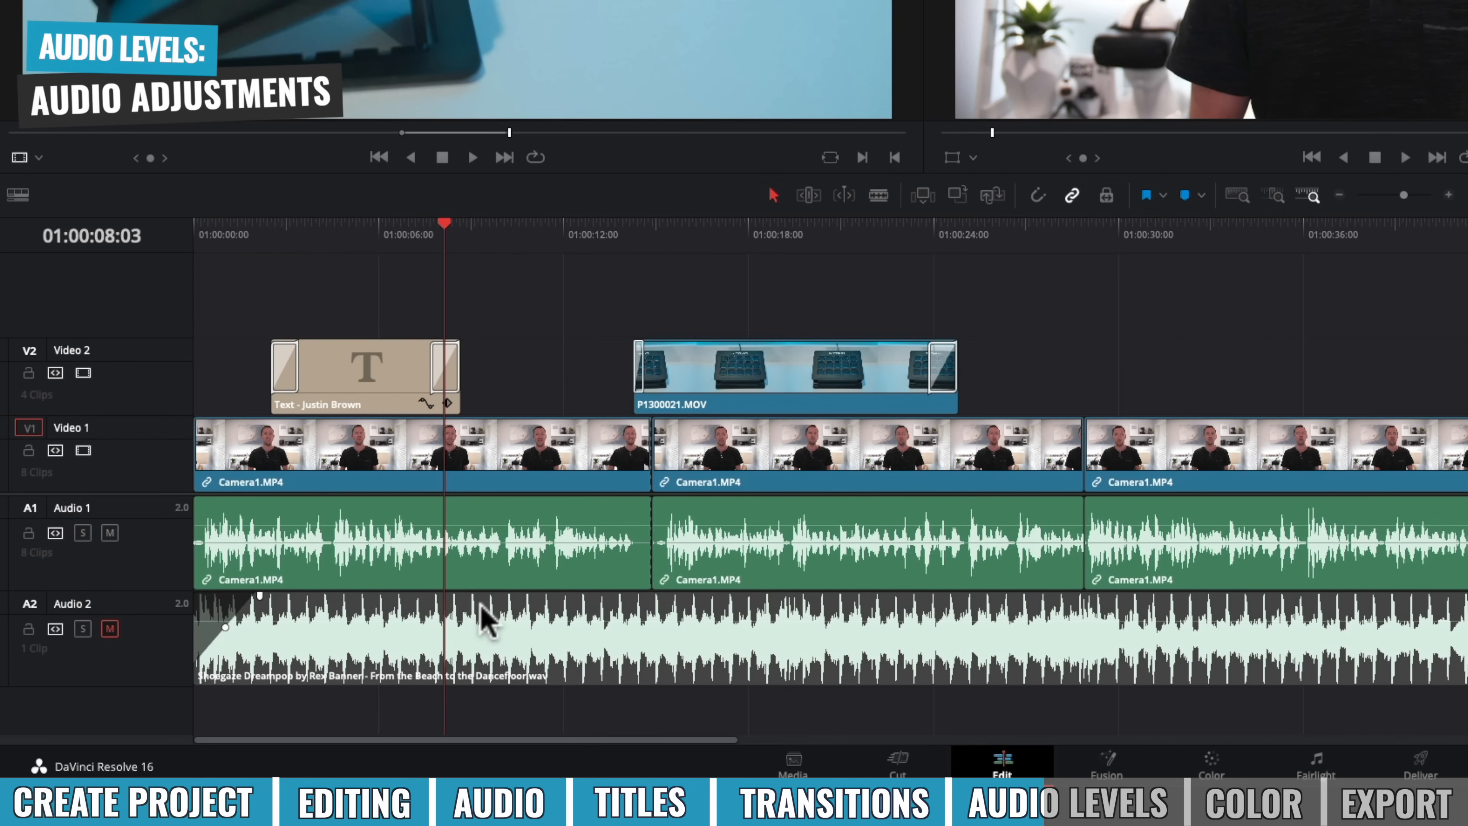
Isolate the first Camera1.MP4 clip's audio between about 01:00:10:00 and 01:00:11:15 with two cuts, and adjust that section's volume.
left_click(564, 550, "alt")
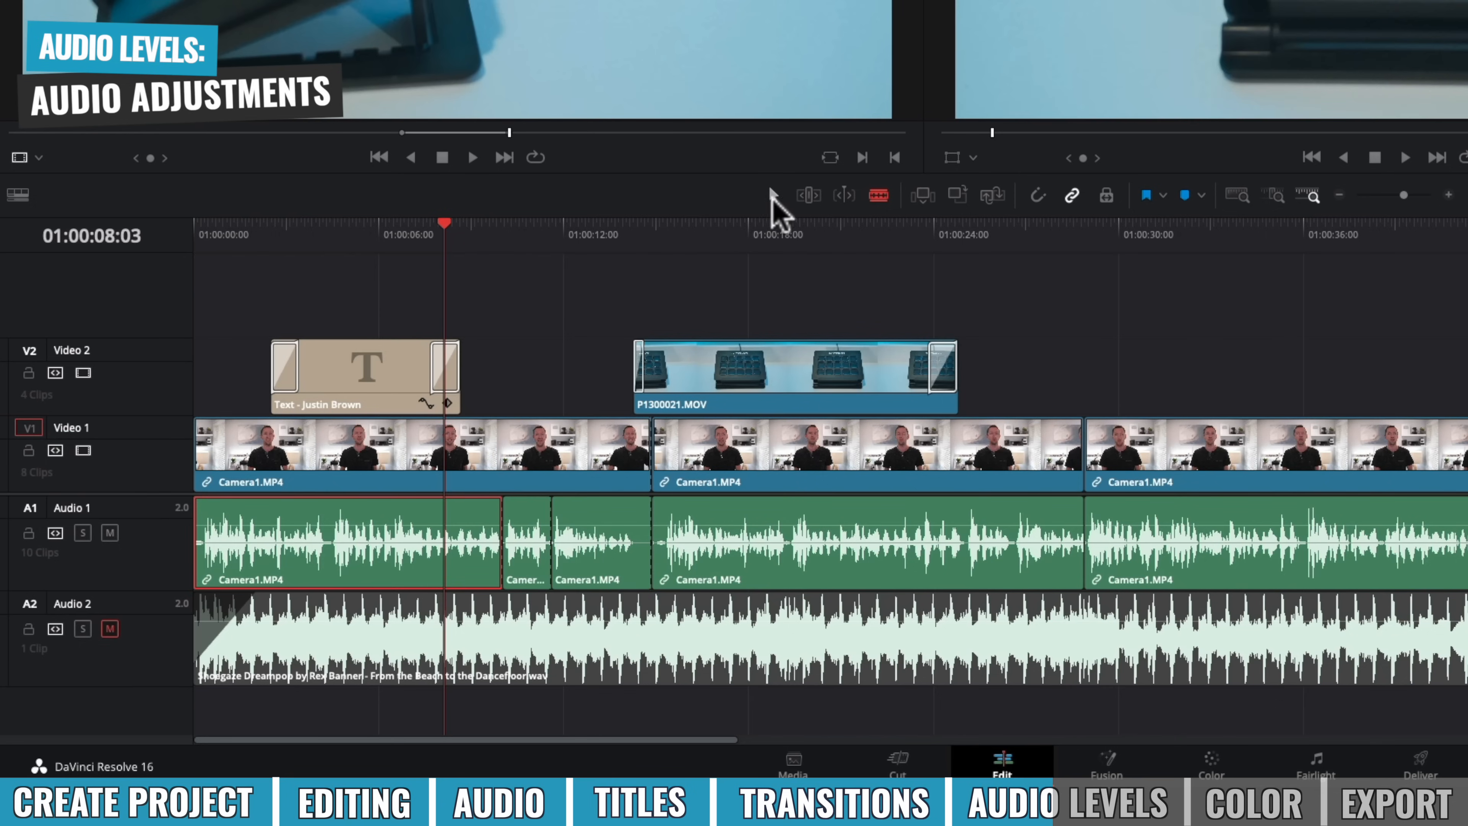
left_click(775, 196)
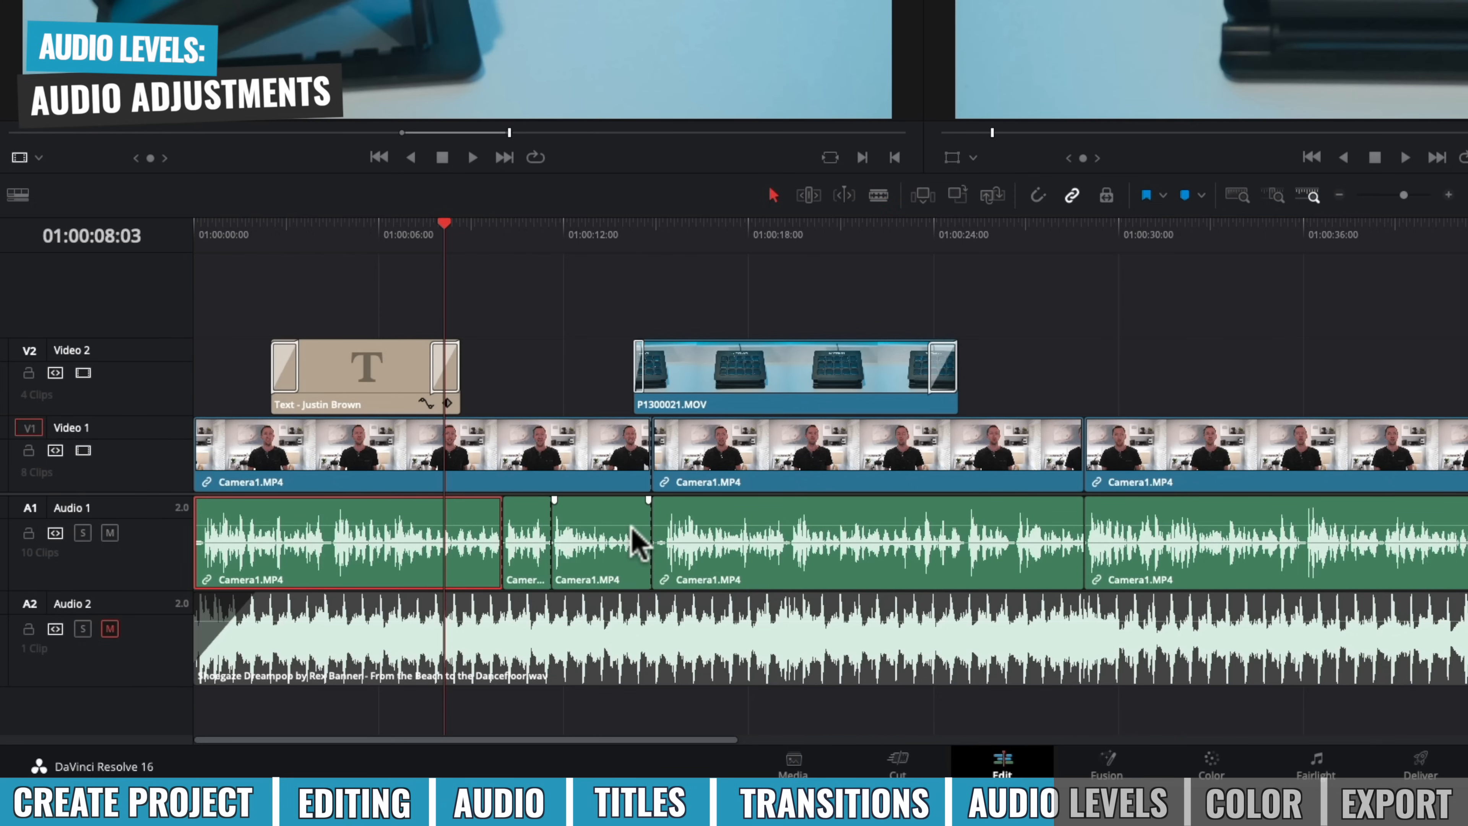
left_click(530, 553)
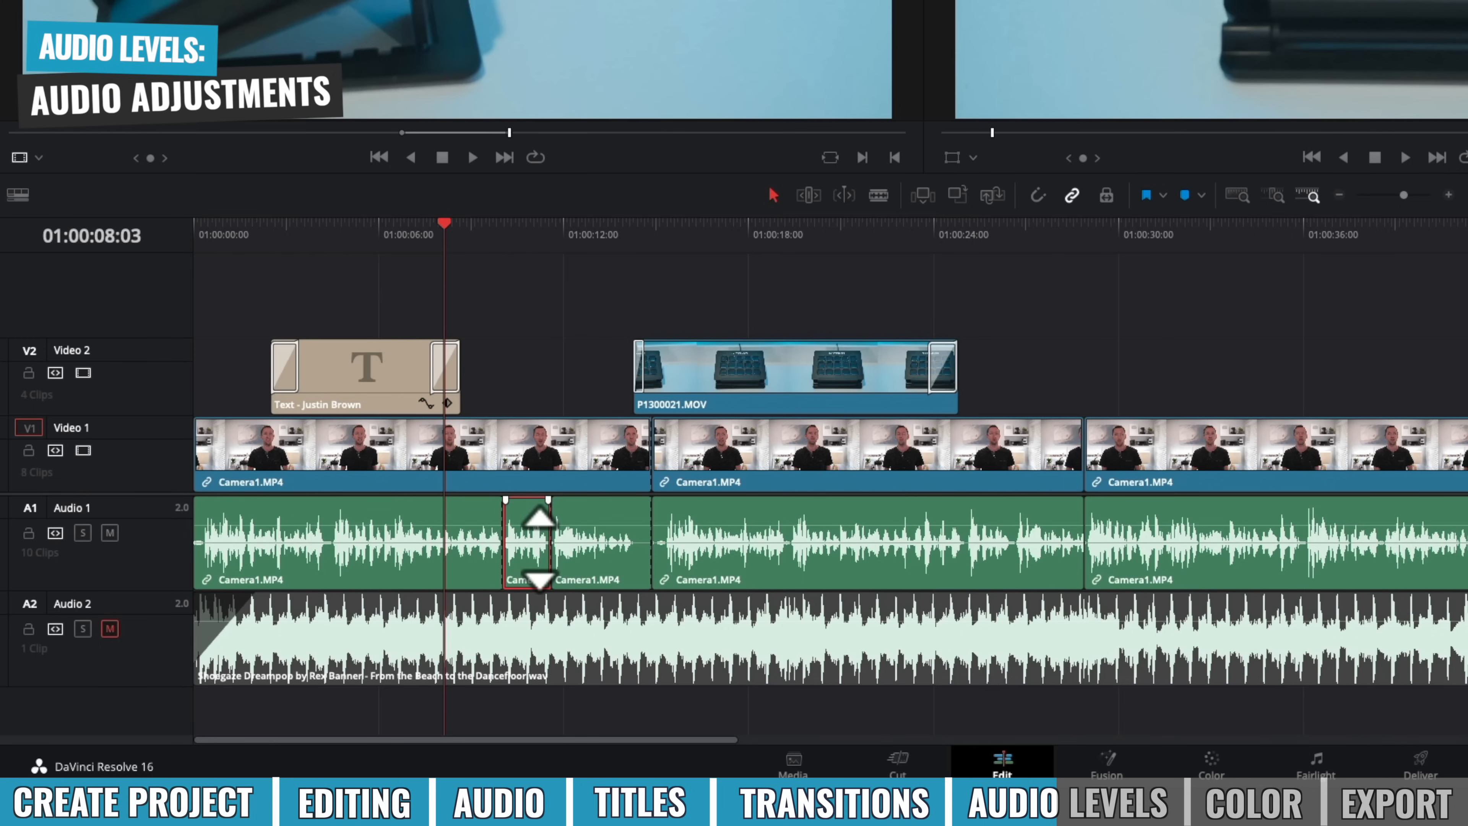
left_click_drag(531, 524, 540, 548)
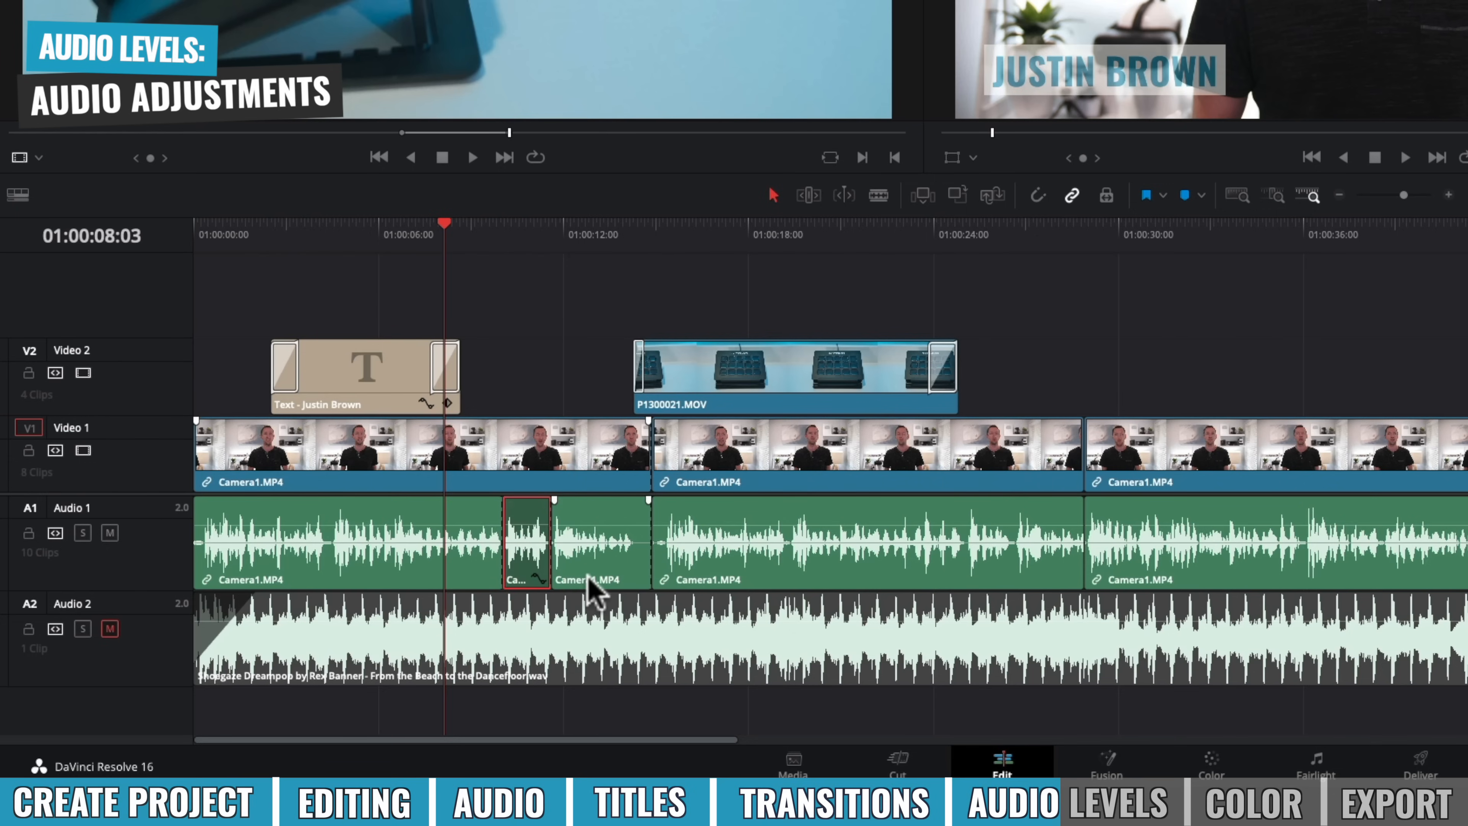
Undo the section's volume change and both cuts in the first Camera1.MP4 audio clip.
key("ctrl+z")
key("ctrl+z")
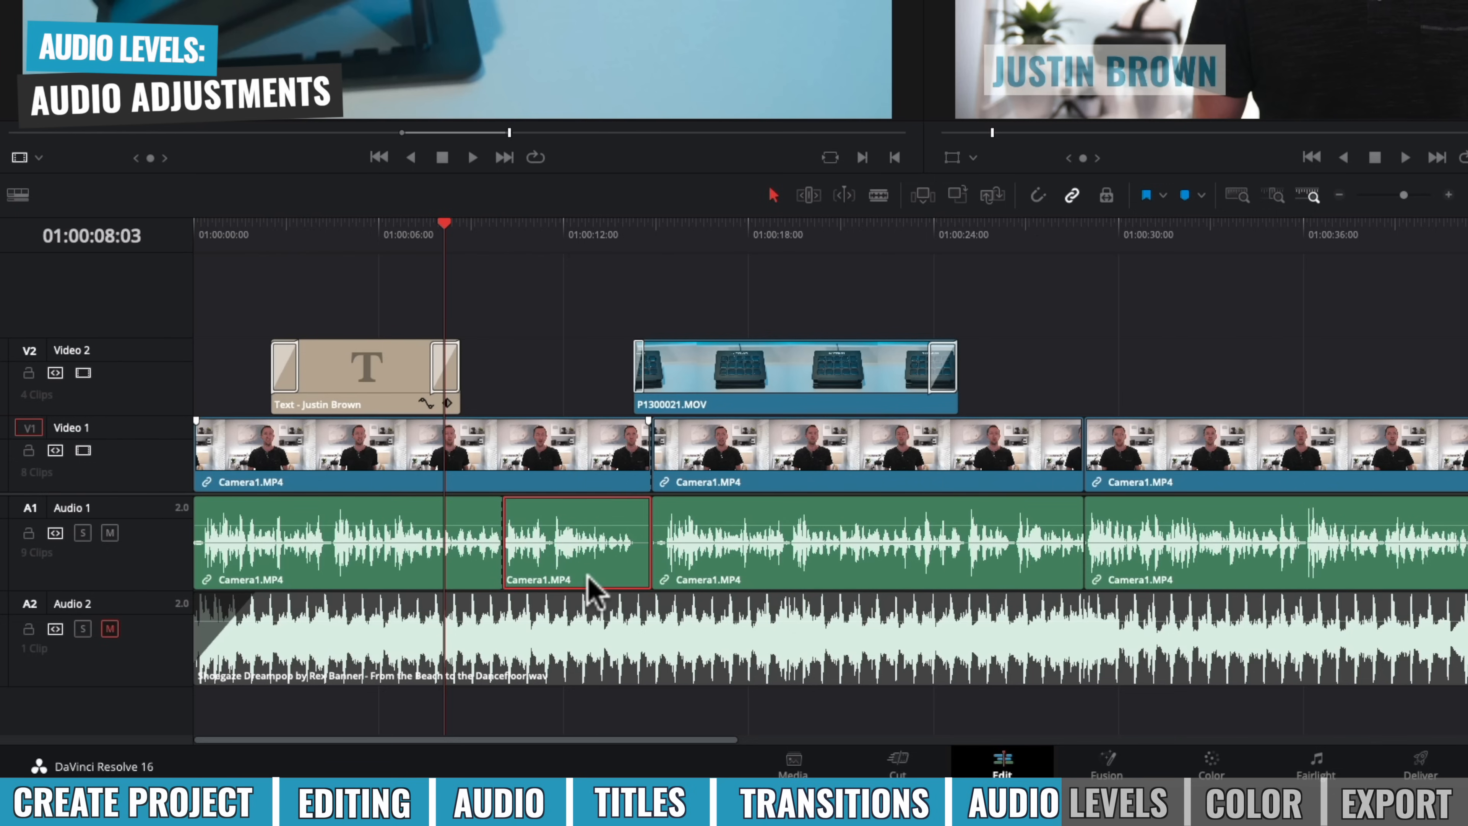
key("ctrl+z")
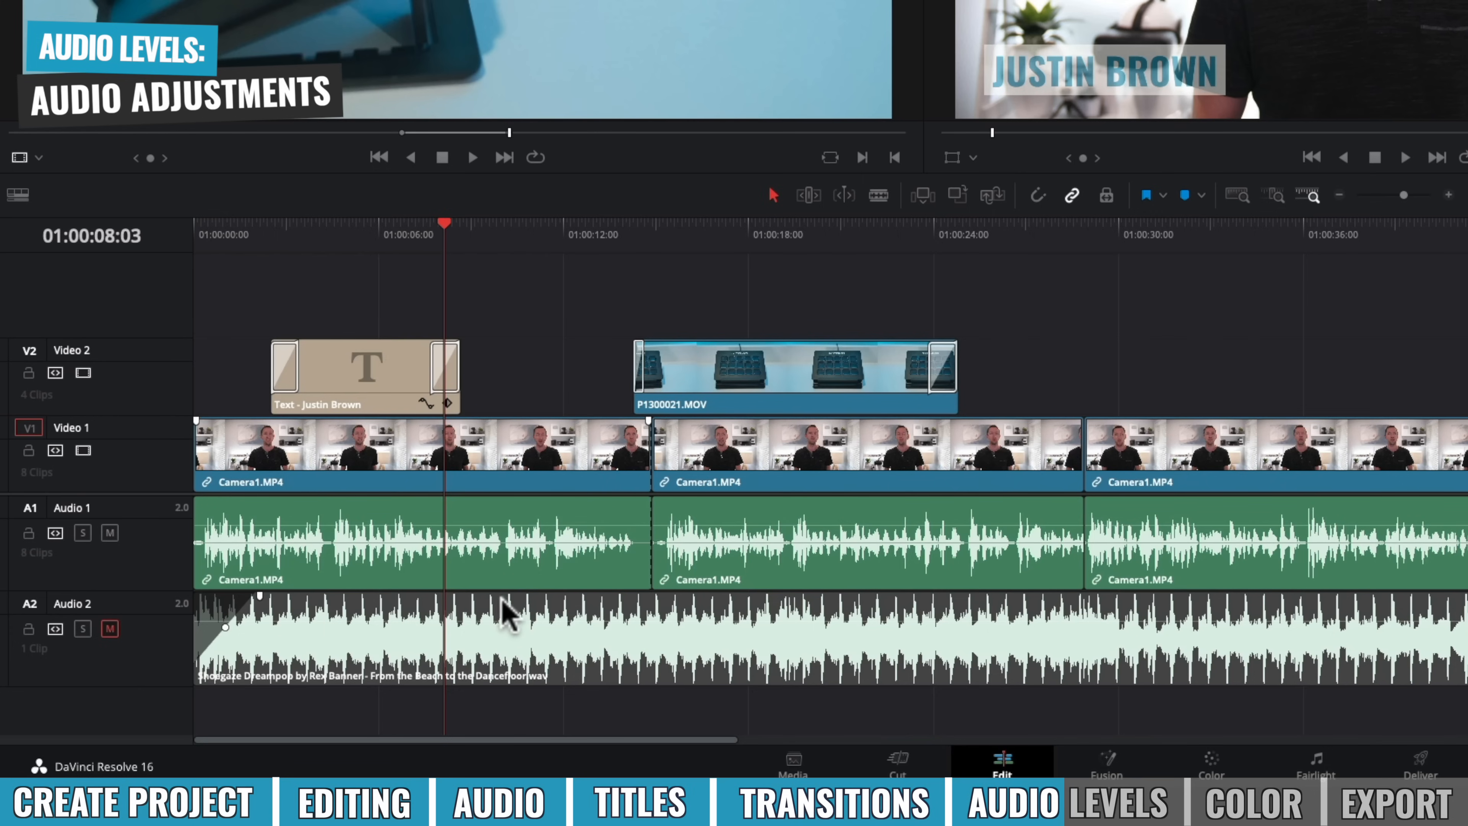
Add volume keyframes to the first Camera1.MP4 audio clip at about 01:00:10:00 and 01:00:10:05.
left_click(583, 485)
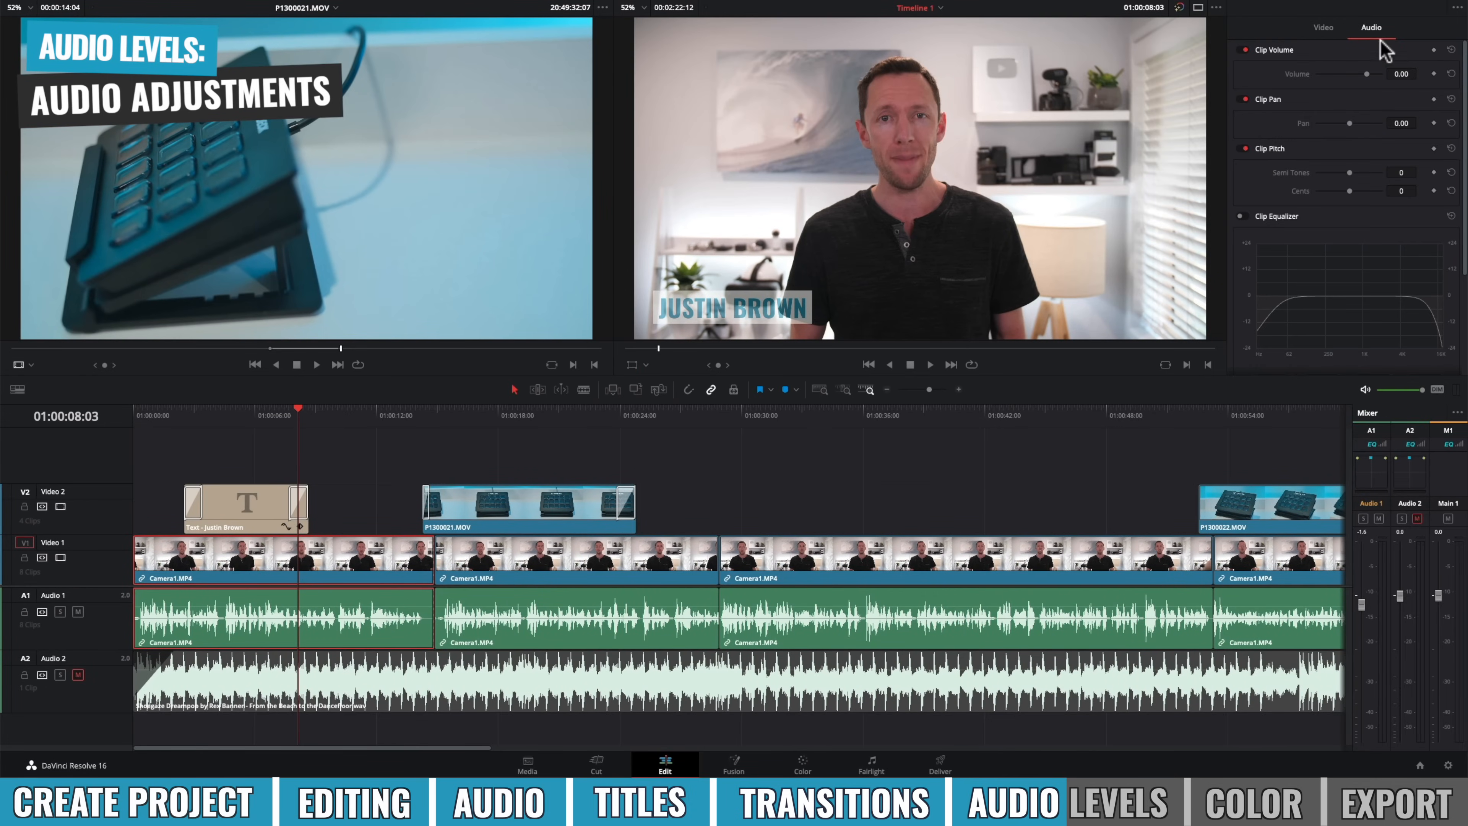
double_click(317, 604)
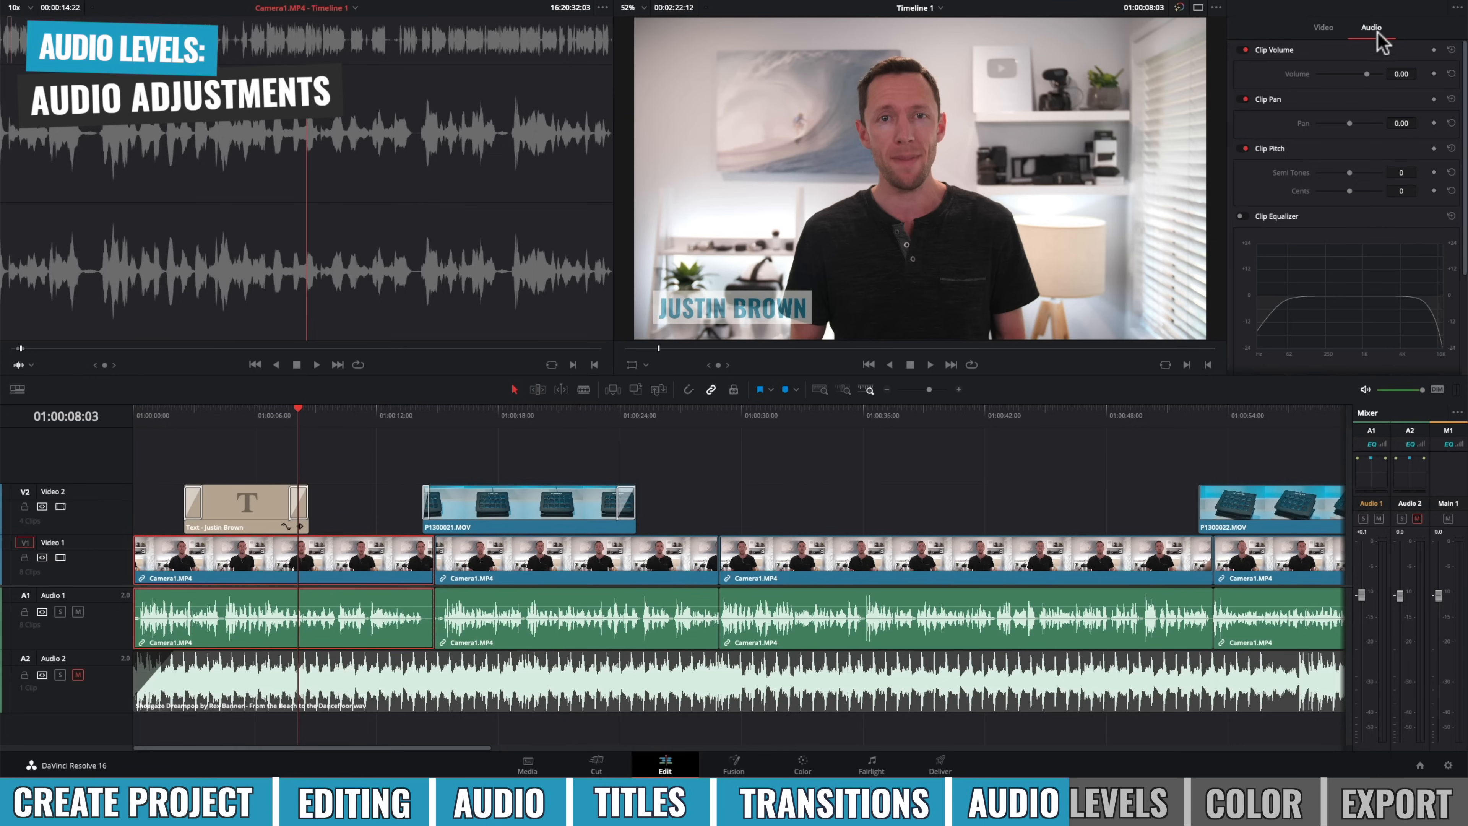
left_click_drag(325, 414, 337, 415)
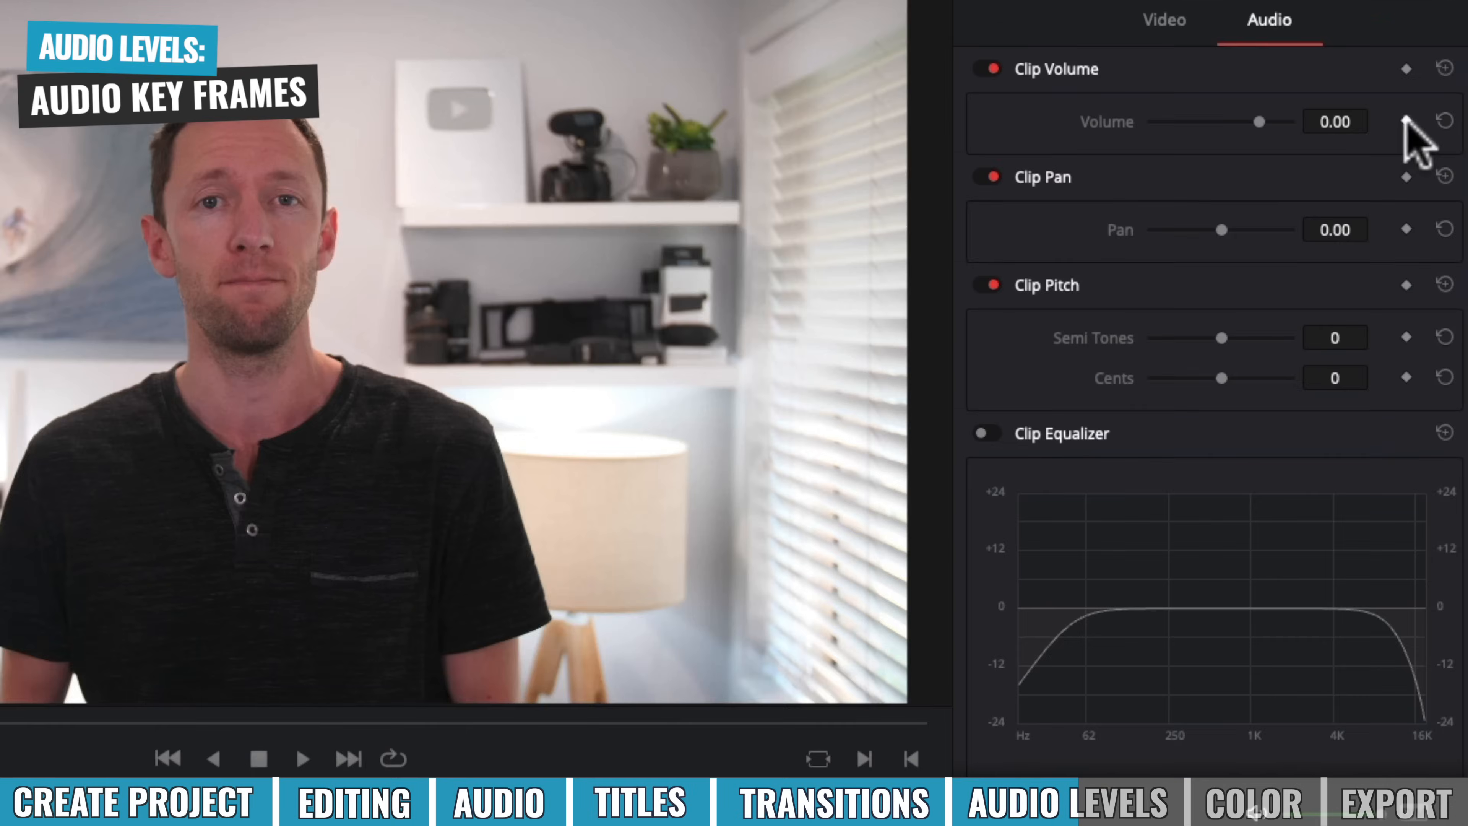
left_click(1433, 74)
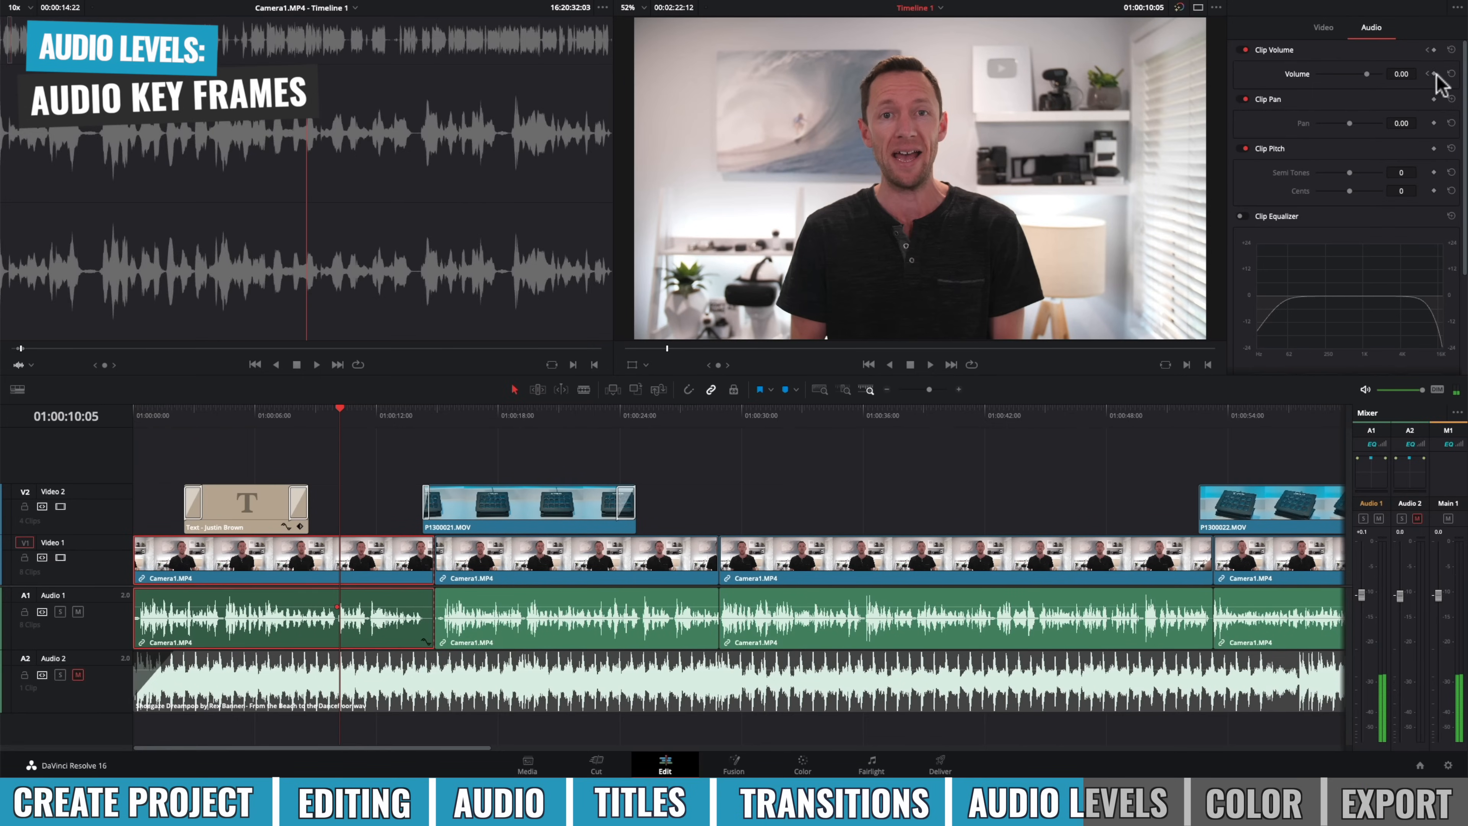
Add two more volume keyframes to the same audio clip, near 01:00:11:08 and at 01:00:11:14.
left_click(363, 409)
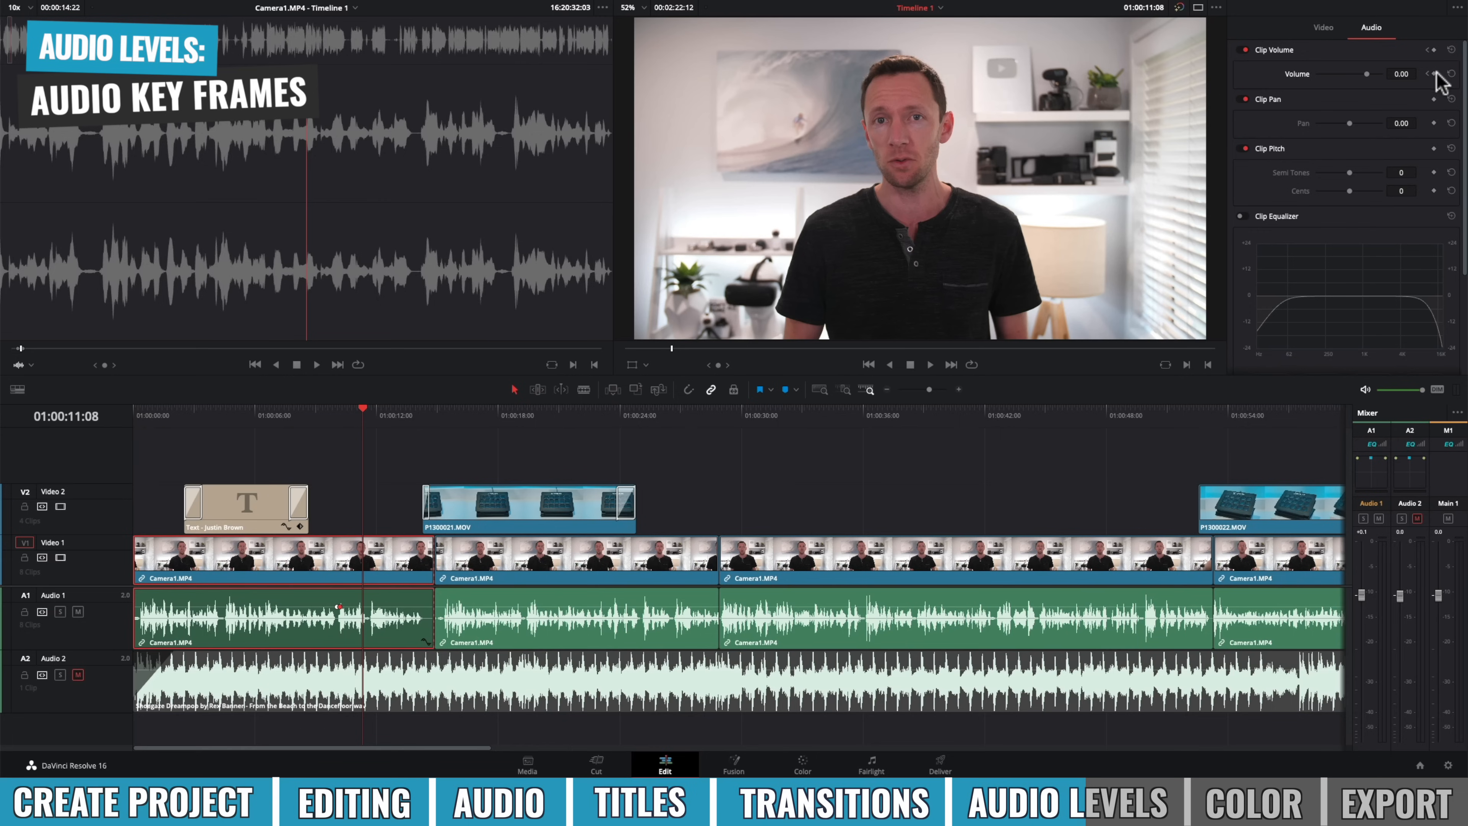
key("Right")
key("Right")
key("Right")
key("Right")
key("Right")
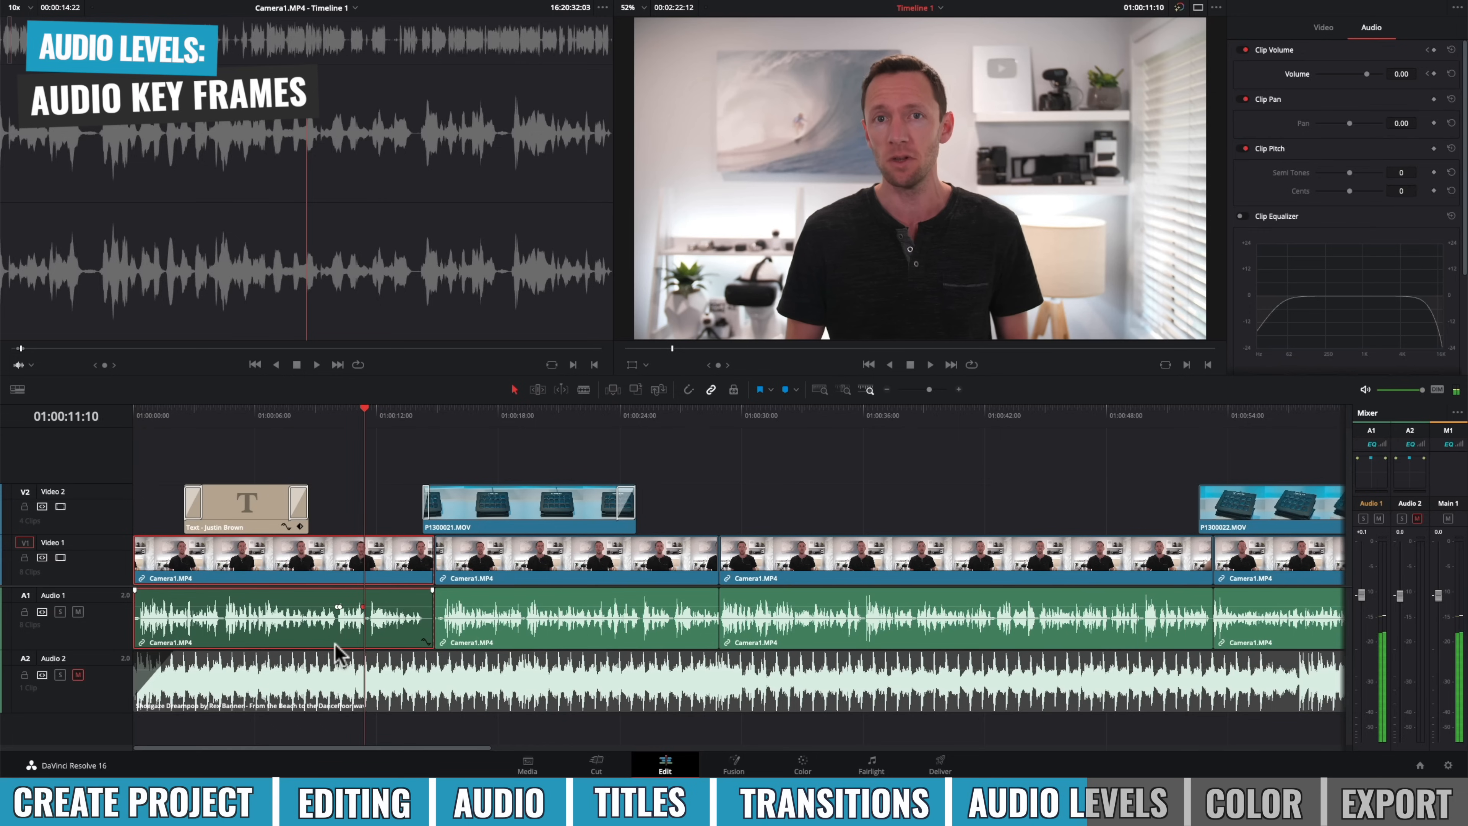
key("Right")
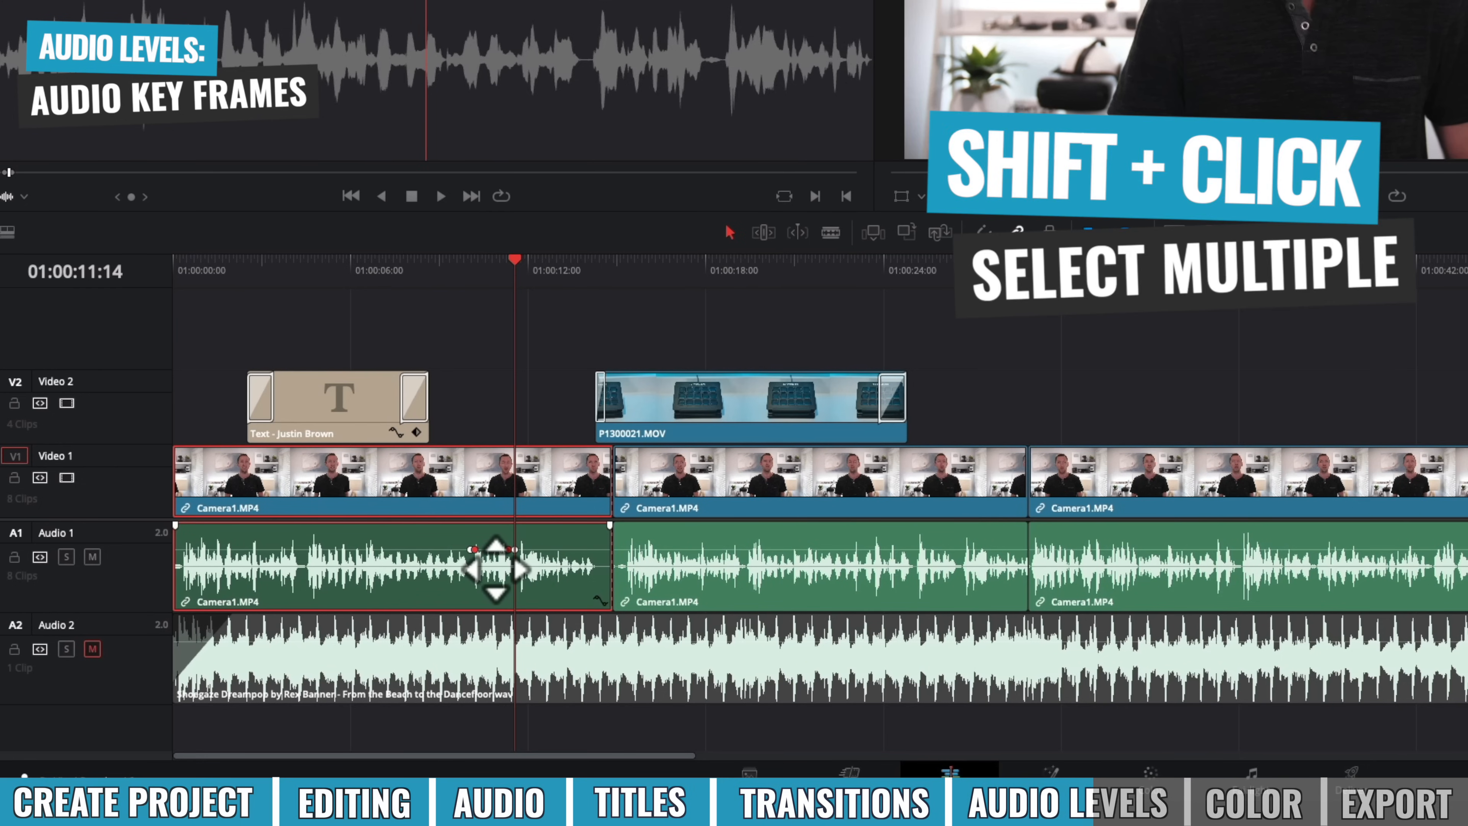
Lower the audio clip's two middle volume keyframes, and move the outer ones further apart in its volume curve for gentler ramps.
left_click_drag(495, 549, 501, 574)
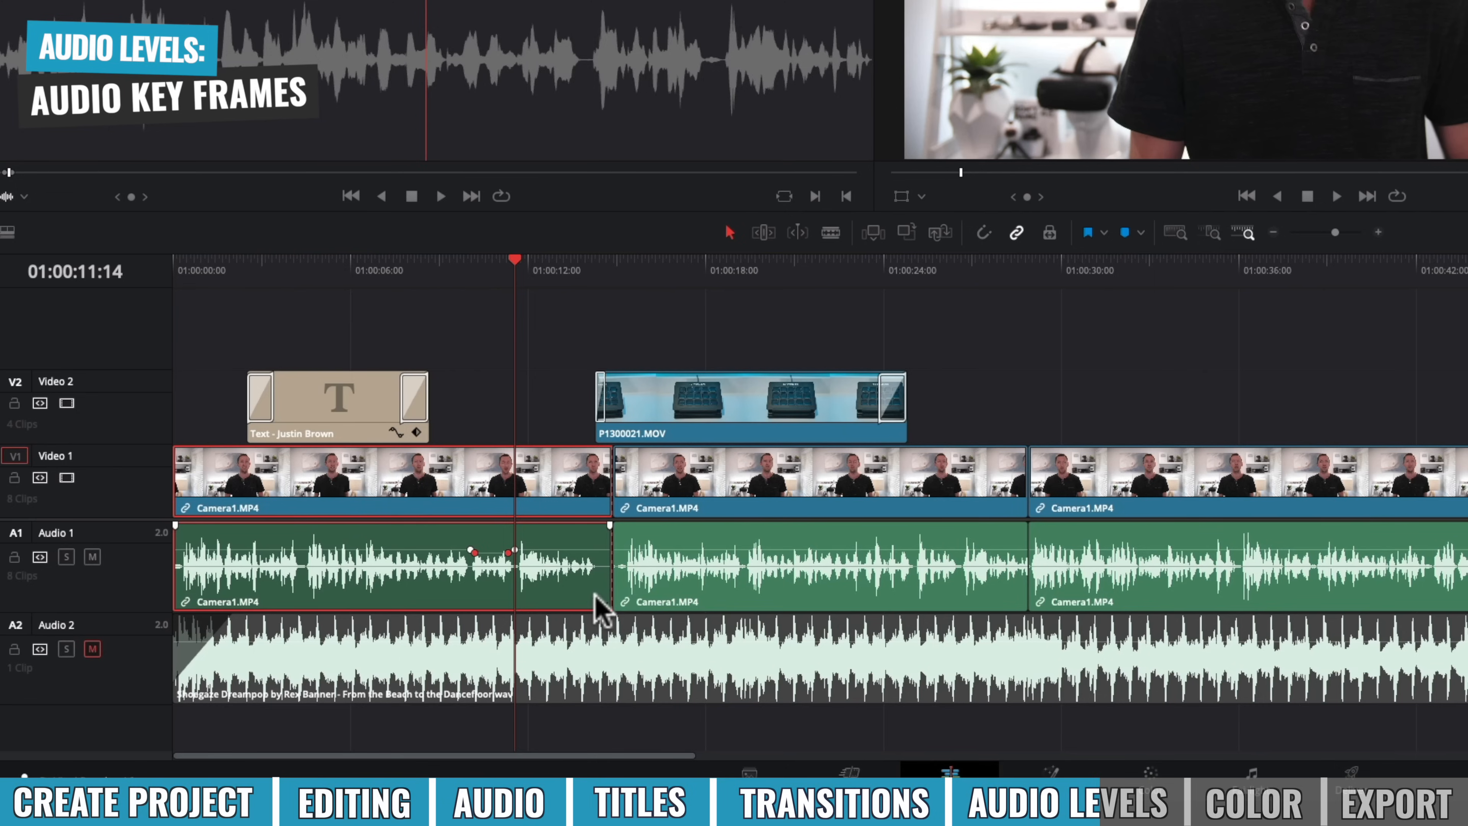
left_click(599, 599)
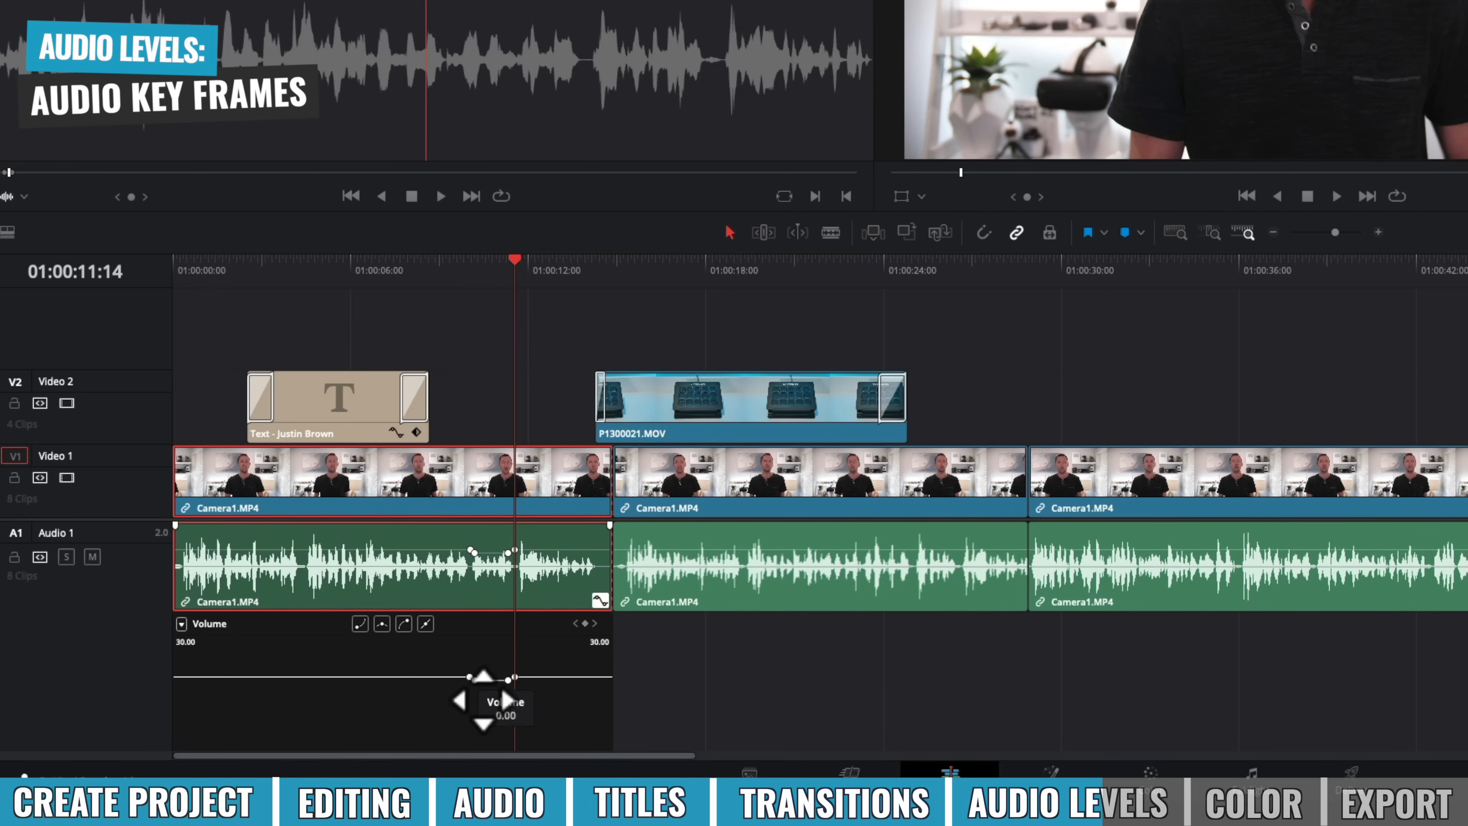
left_click(534, 692)
left_click_drag(538, 696, 461, 677)
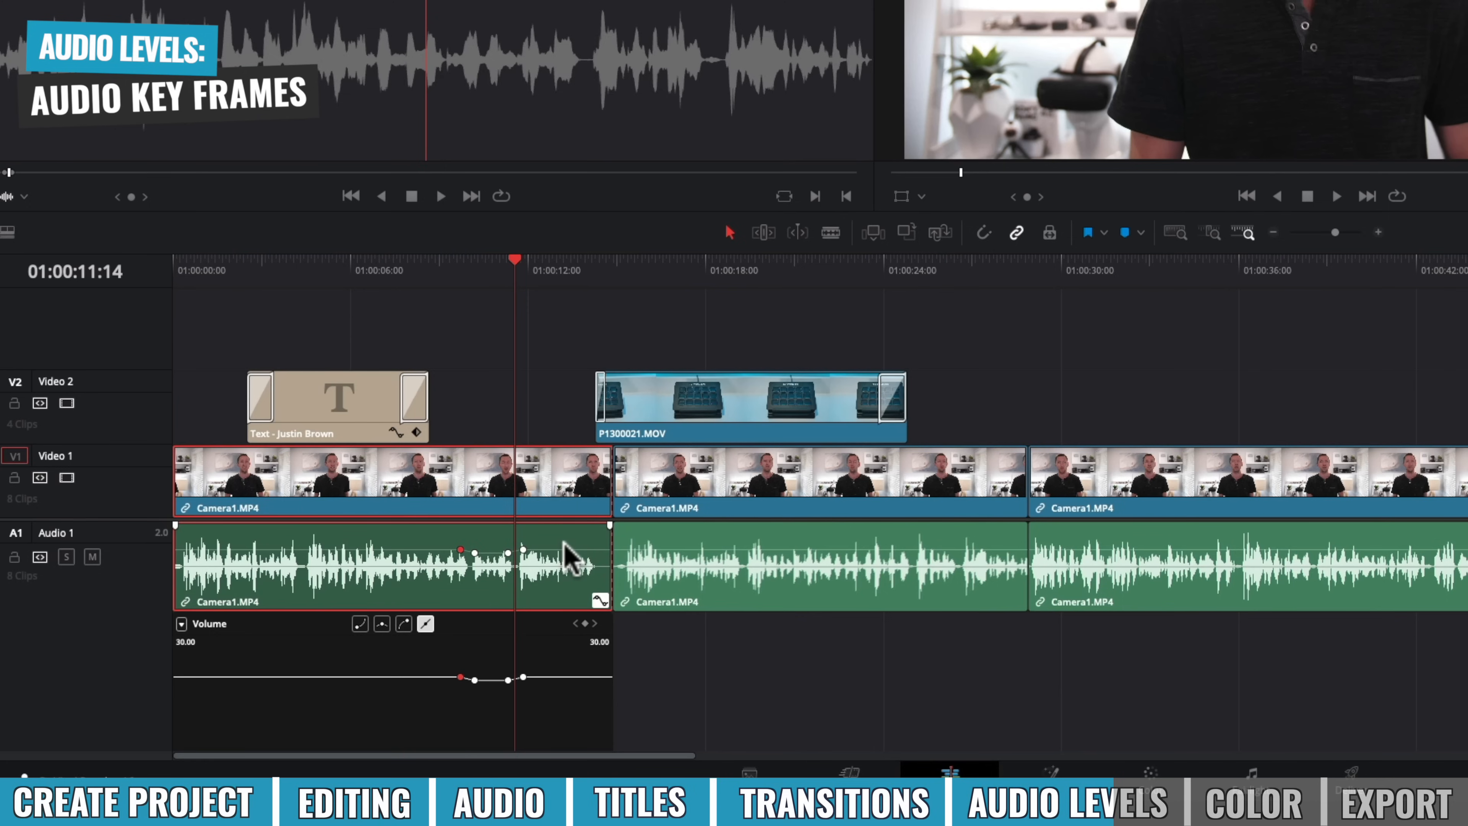
left_click_drag(501, 552, 499, 552)
left_click(445, 676)
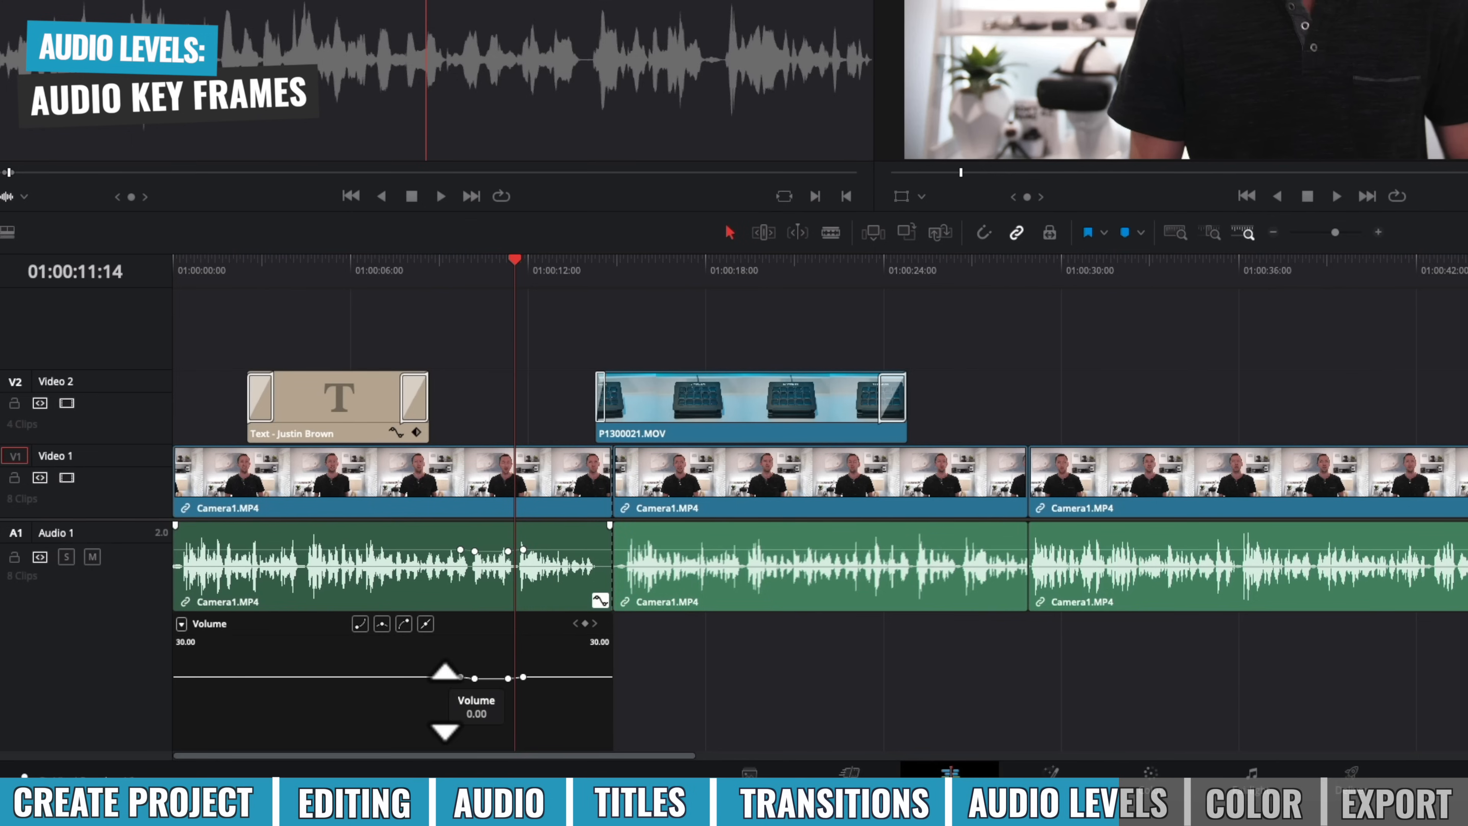
left_click(600, 601)
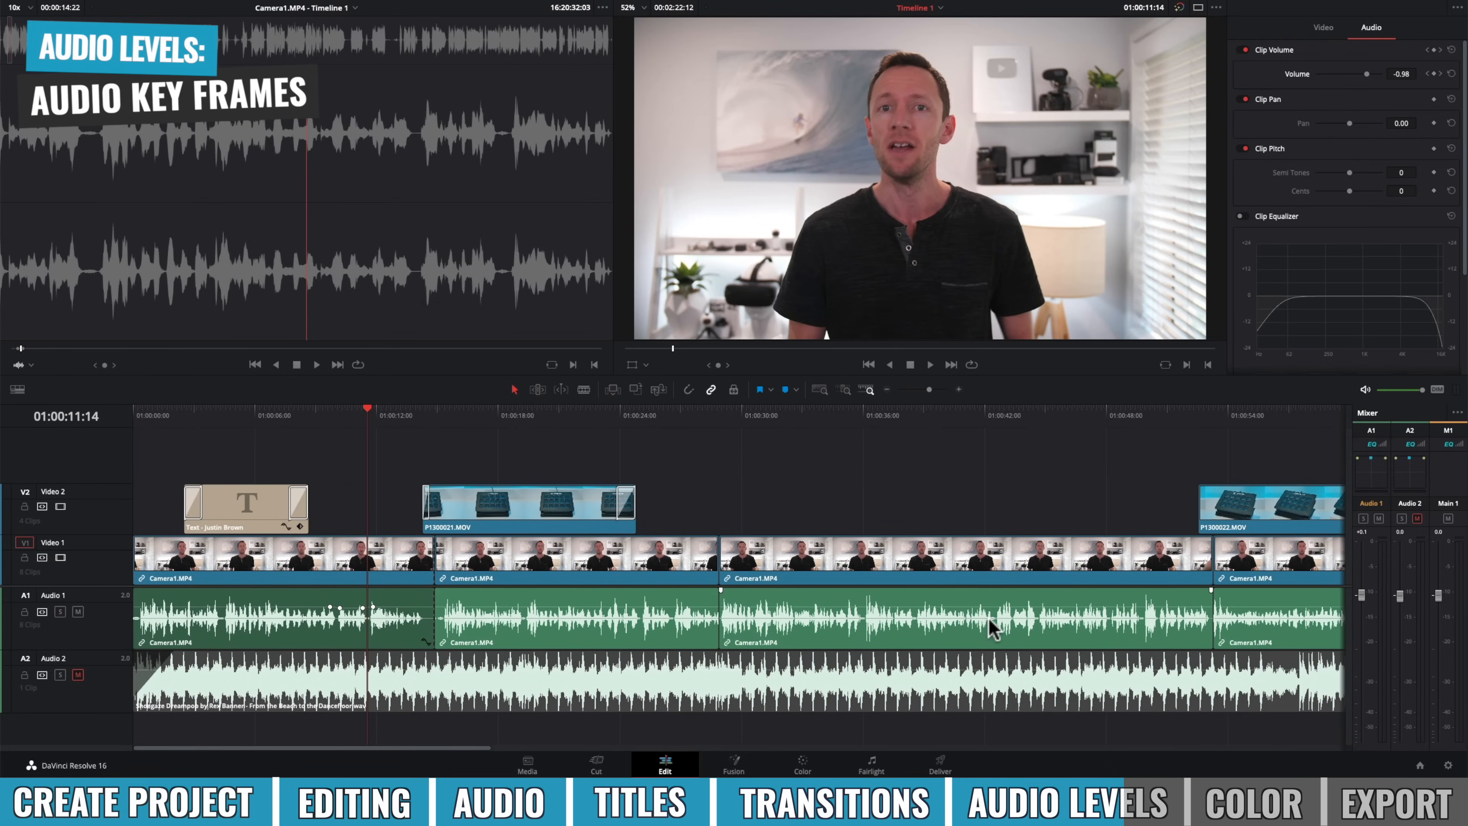
Unmute the music on Audio 2 and lower its track level to about -20 dB in the mixer.
left_click(78, 675)
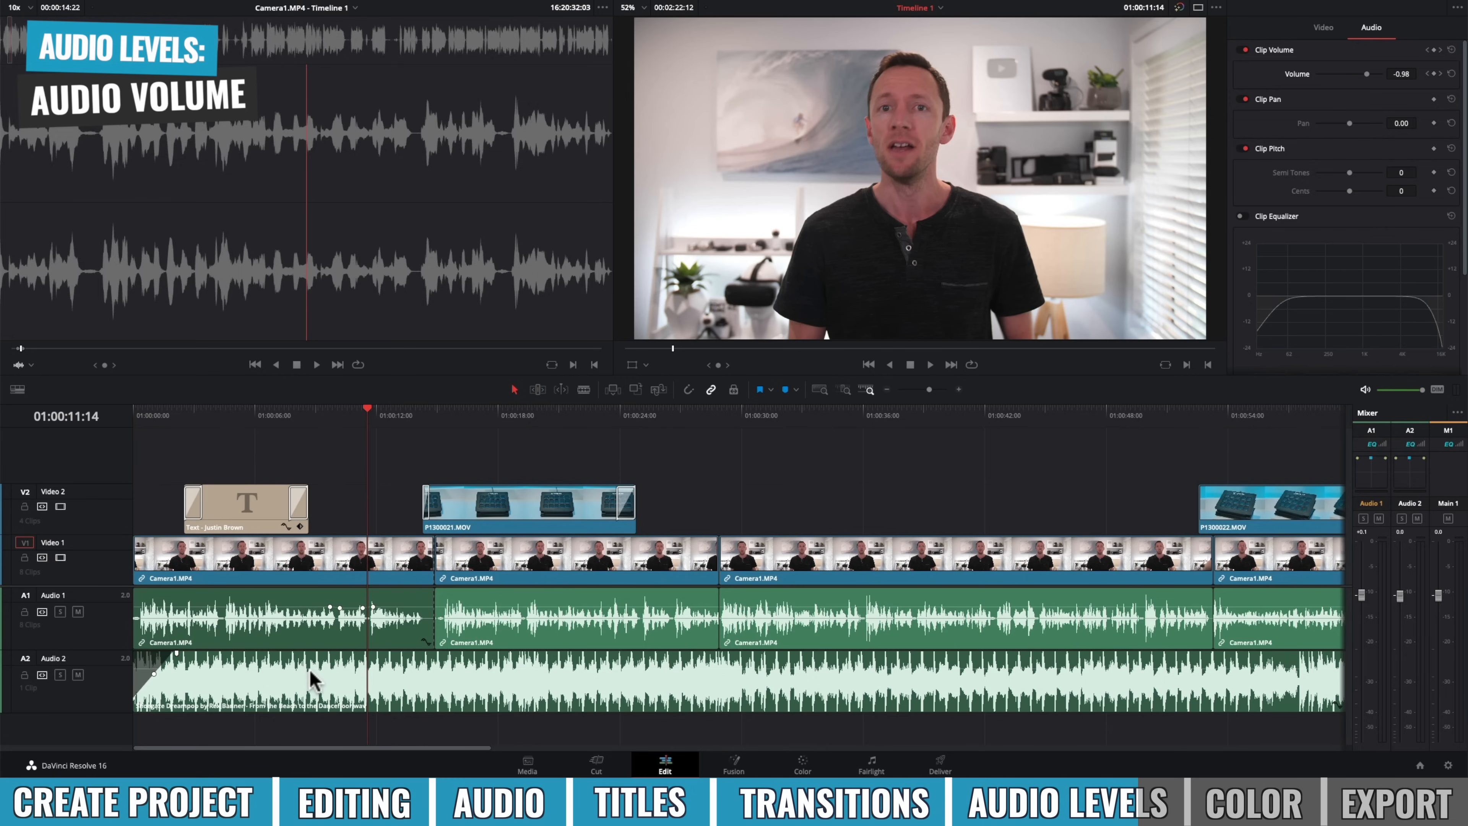
left_click_drag(1400, 592, 1402, 672)
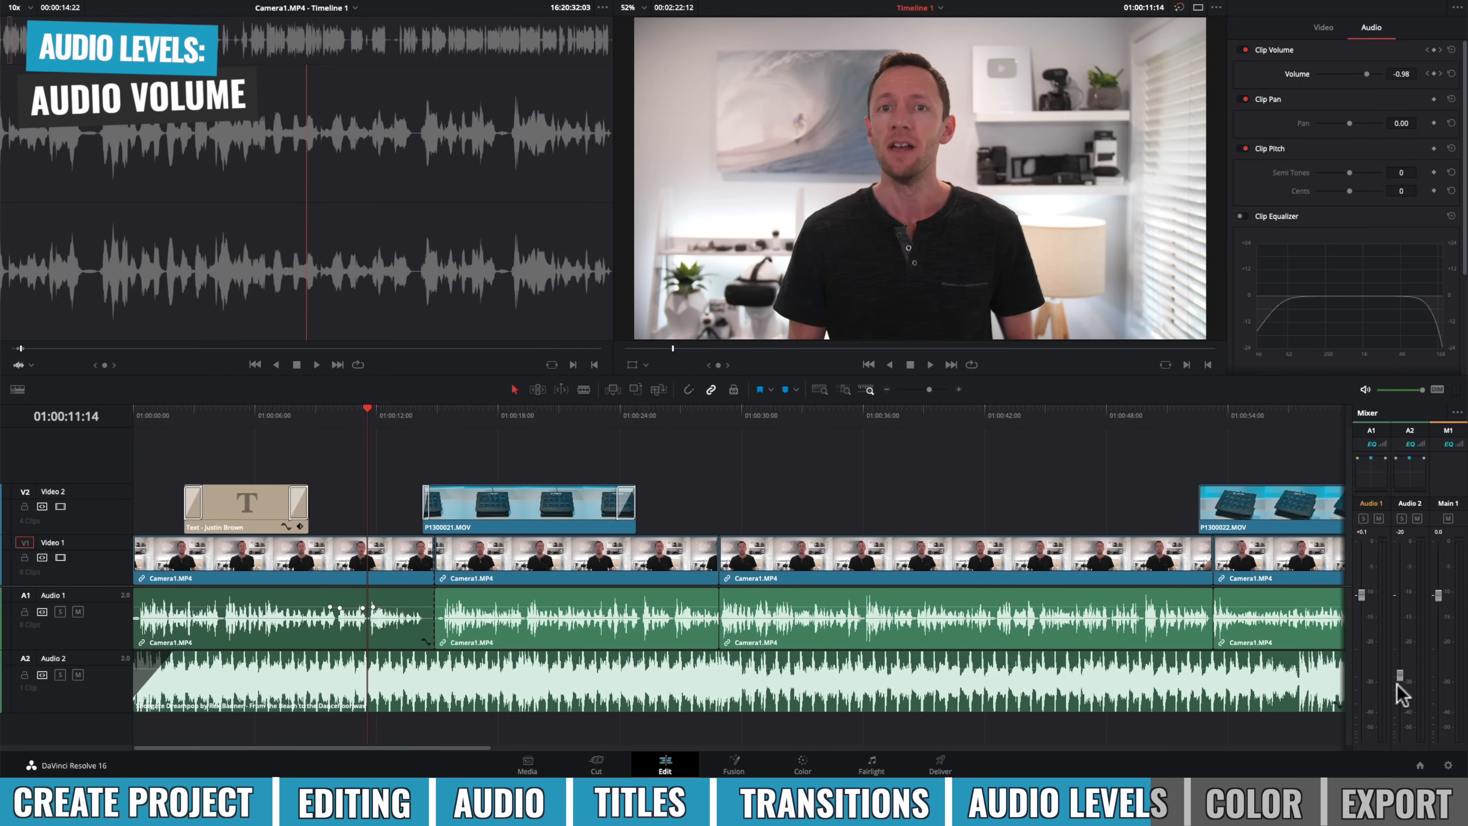
mouse_move(351, 667)
left_mouse_down()
mouse_move(352, 688)
mouse_move(351, 654)
left_mouse_up()
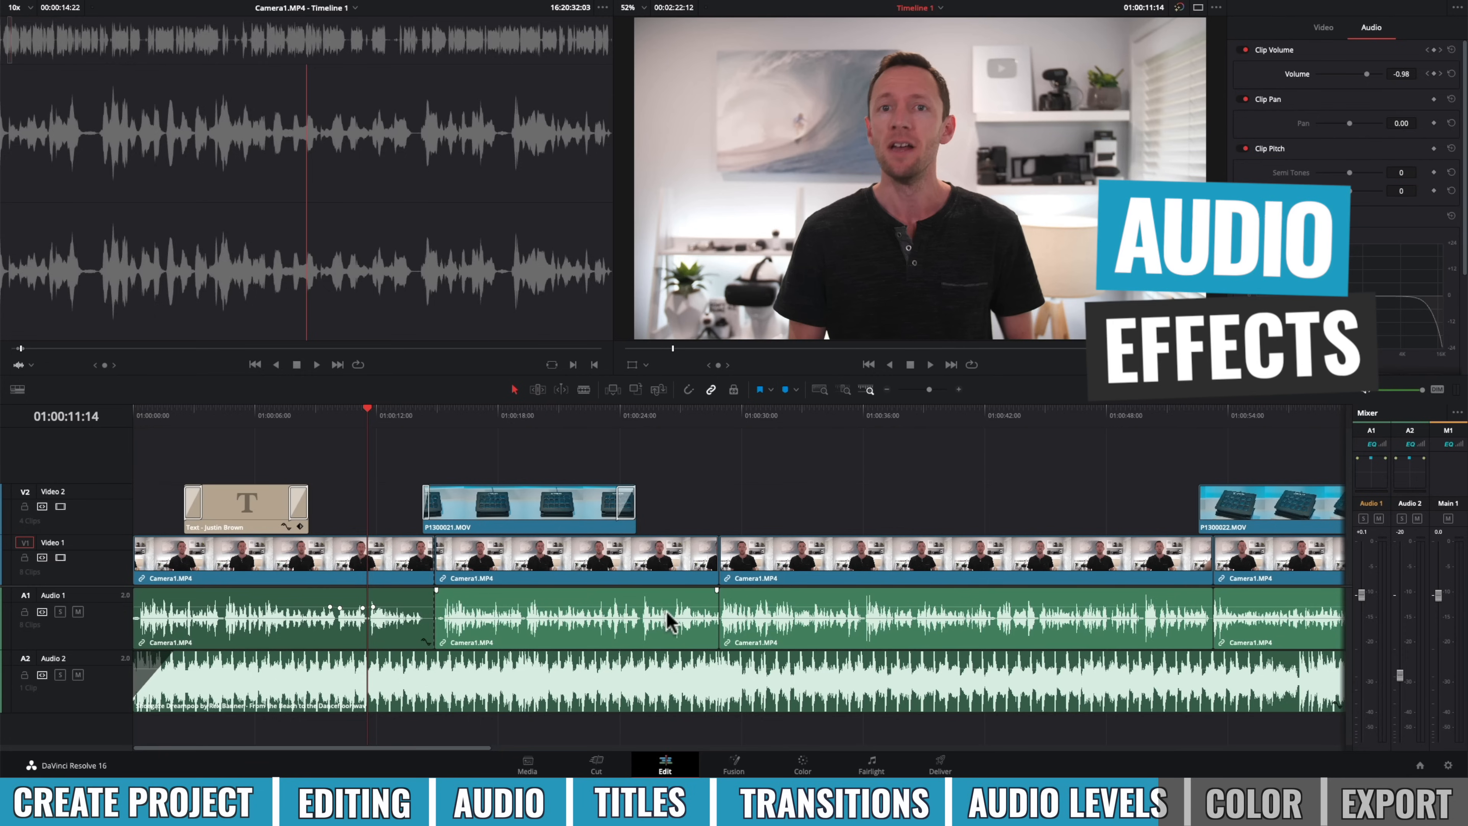
Select the music clip and browse the FairlightFX and AU audio effects in the Effects Library.
left_click(452, 660)
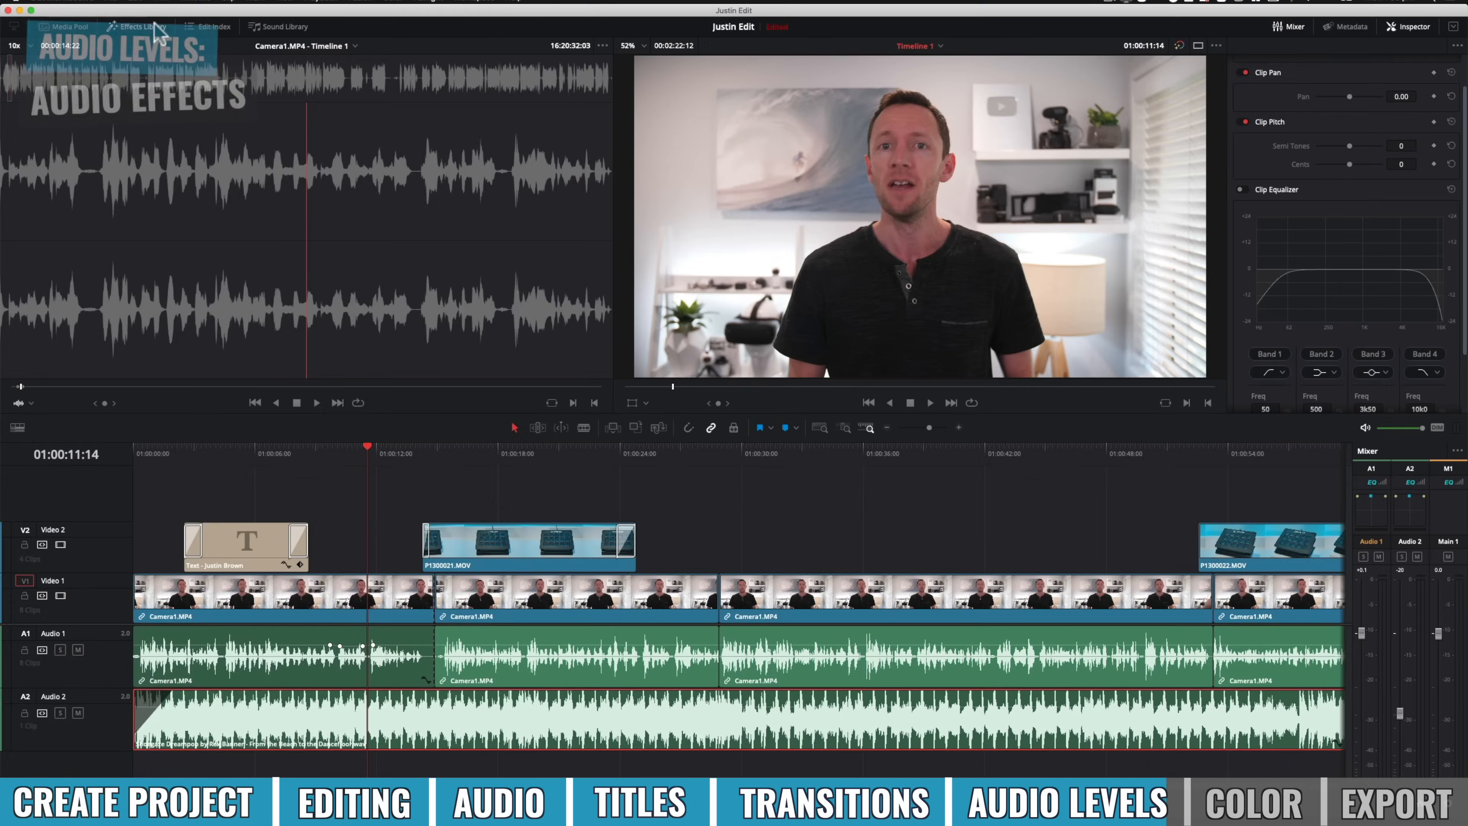
left_click(152, 26)
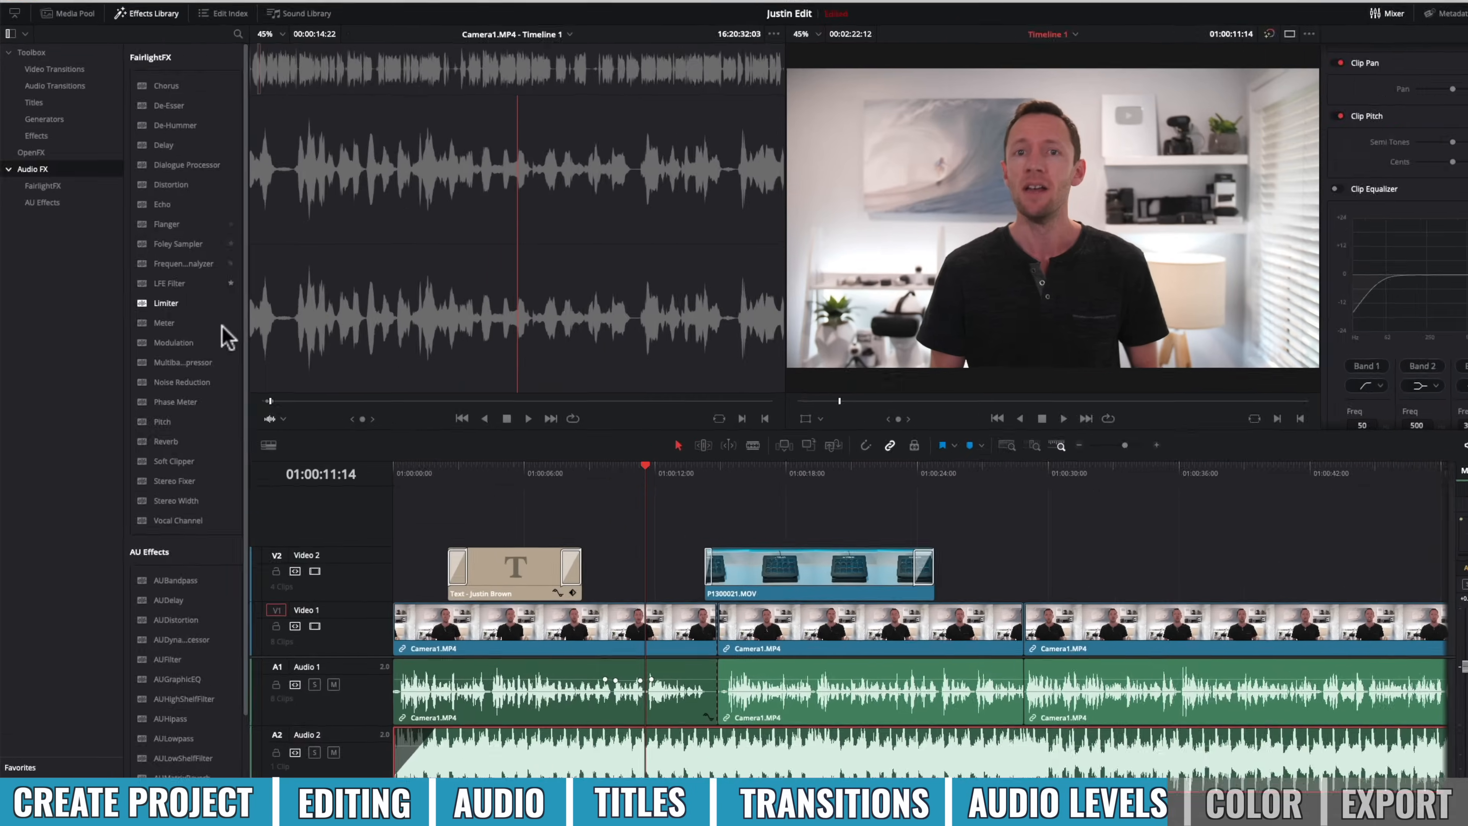
left_click(40, 186)
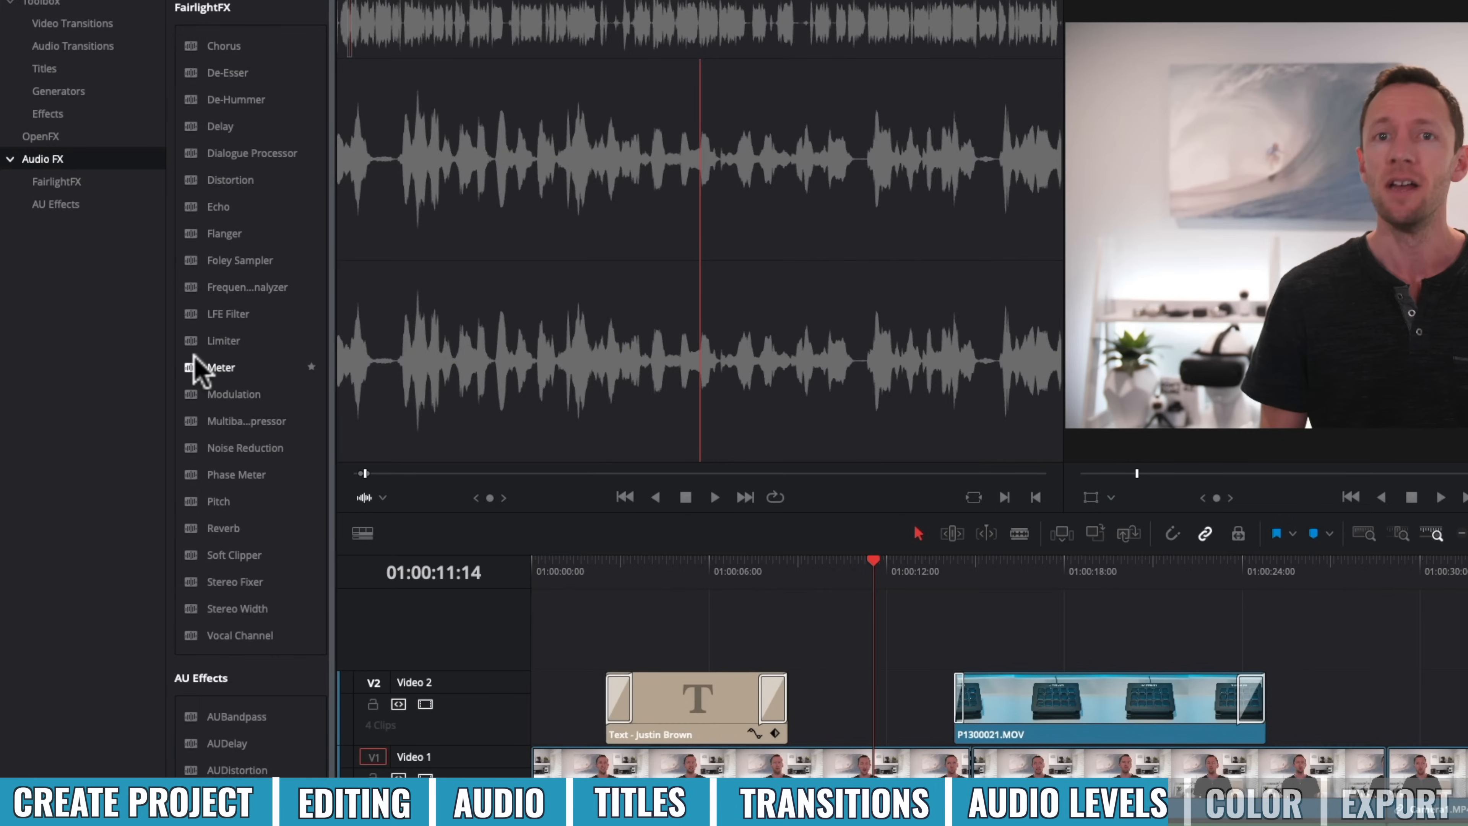
scroll(197, 374, "down", 5)
scroll(200, 373, "down", 1)
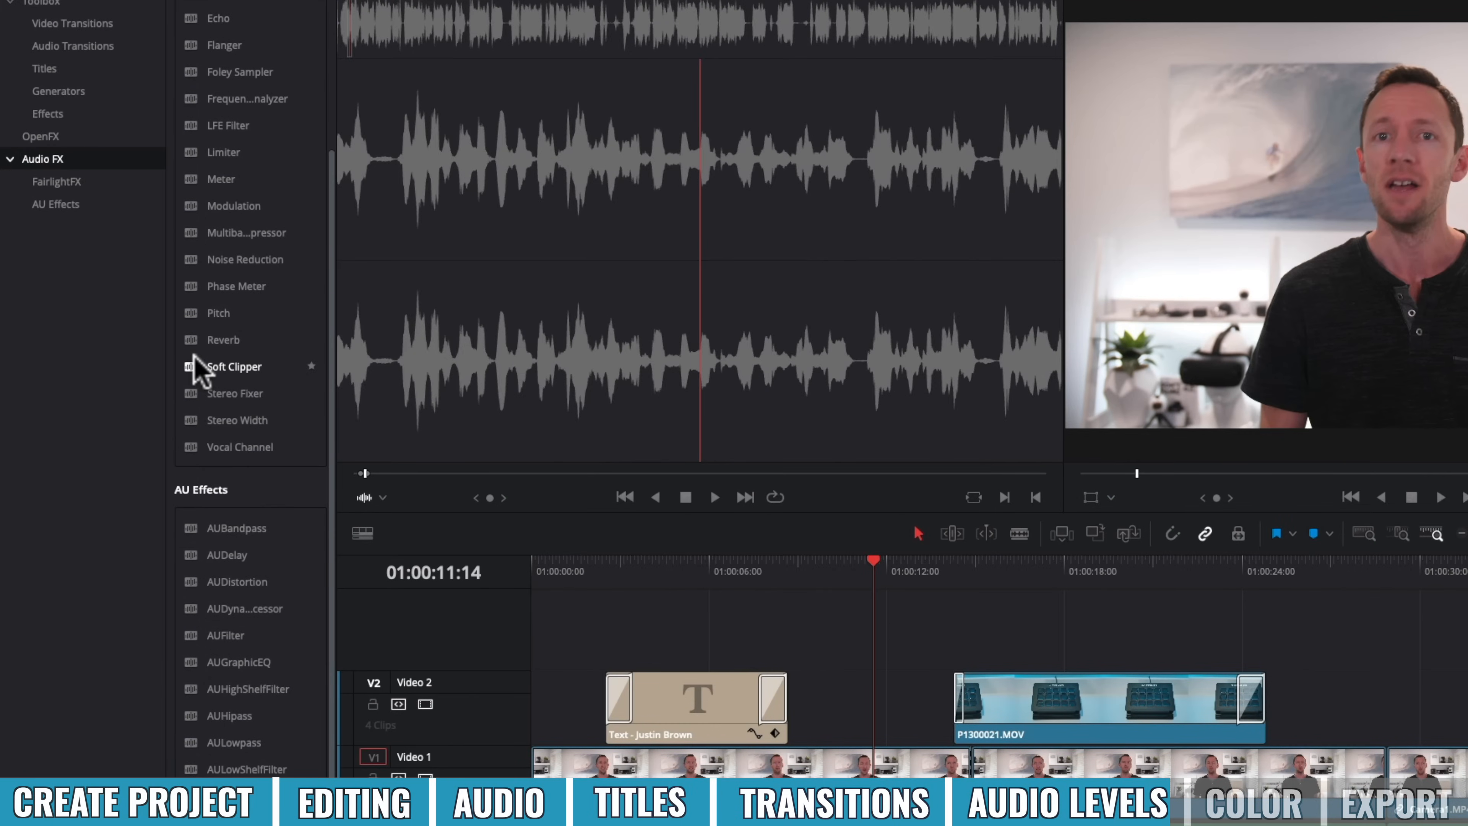
Add the Cross Fade +3 dB audio transition at the cut between the first two Camera1.MP4 clips on Audio 1.
left_click(58, 47)
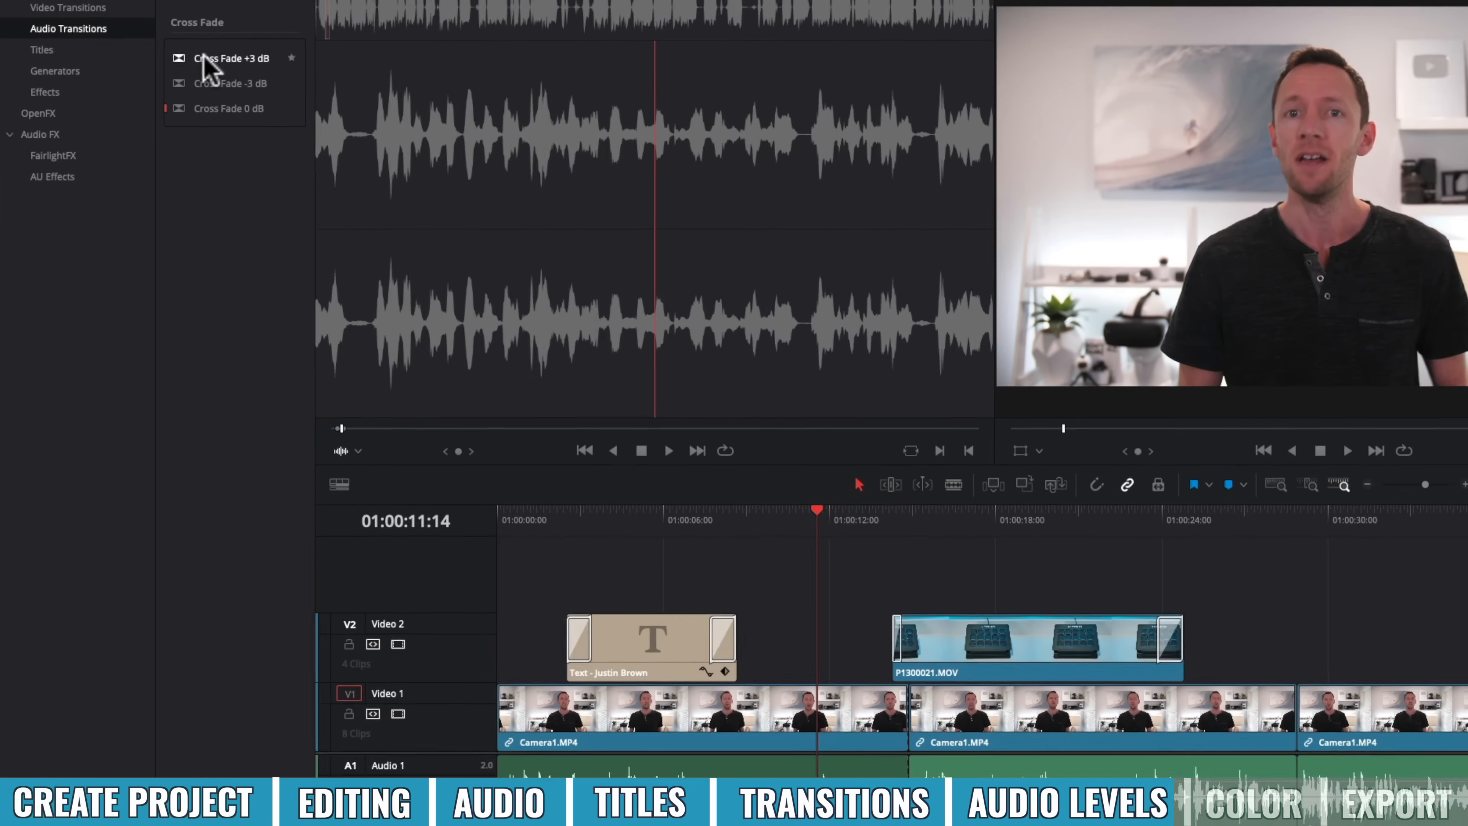
left_click_drag(214, 75, 537, 259)
left_click_drag(451, 220, 797, 721)
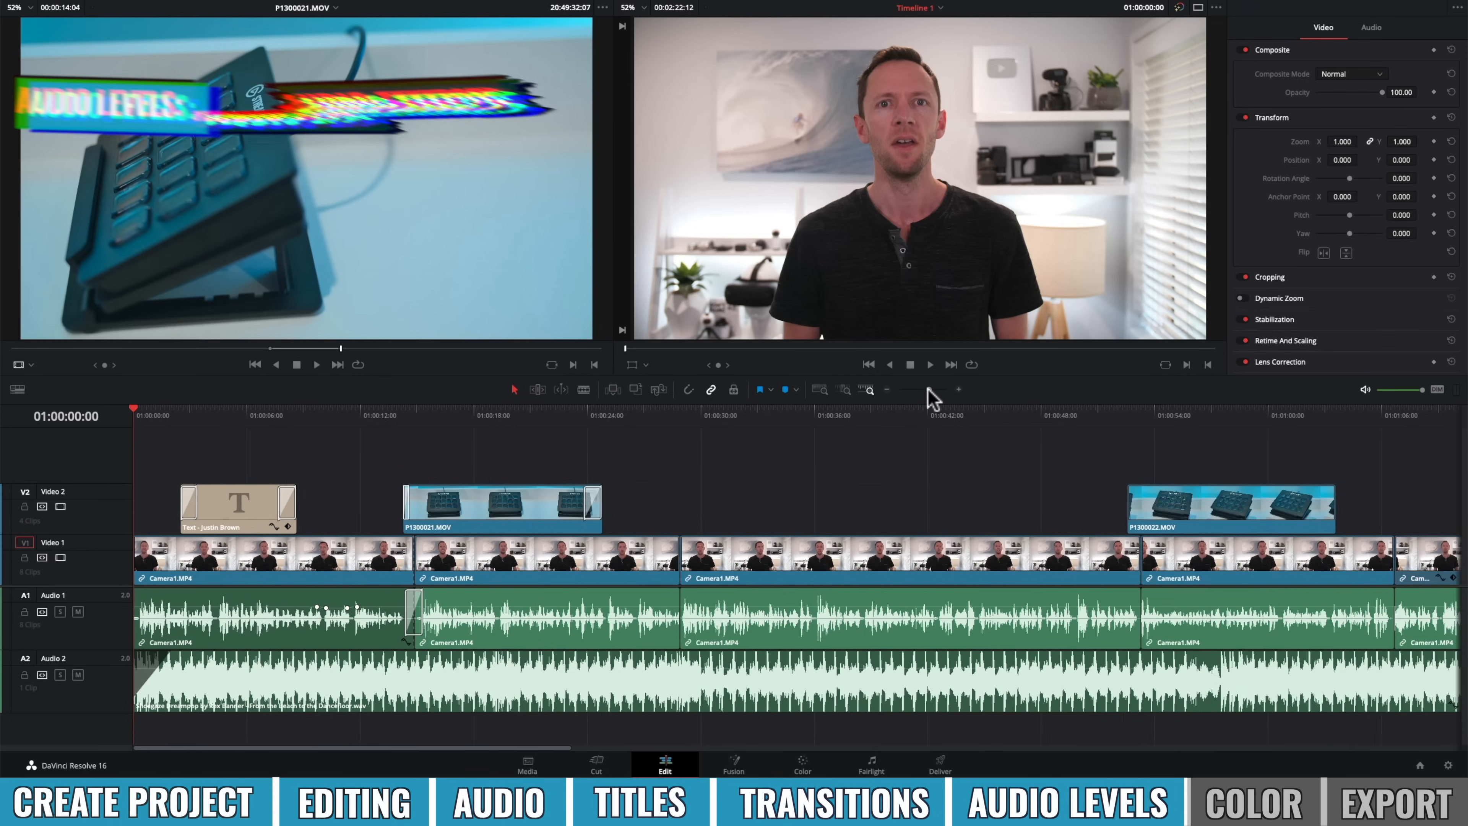
Switch to the Color page and show the Parade scopes for the first clip.
left_click_drag(927, 388, 923, 390)
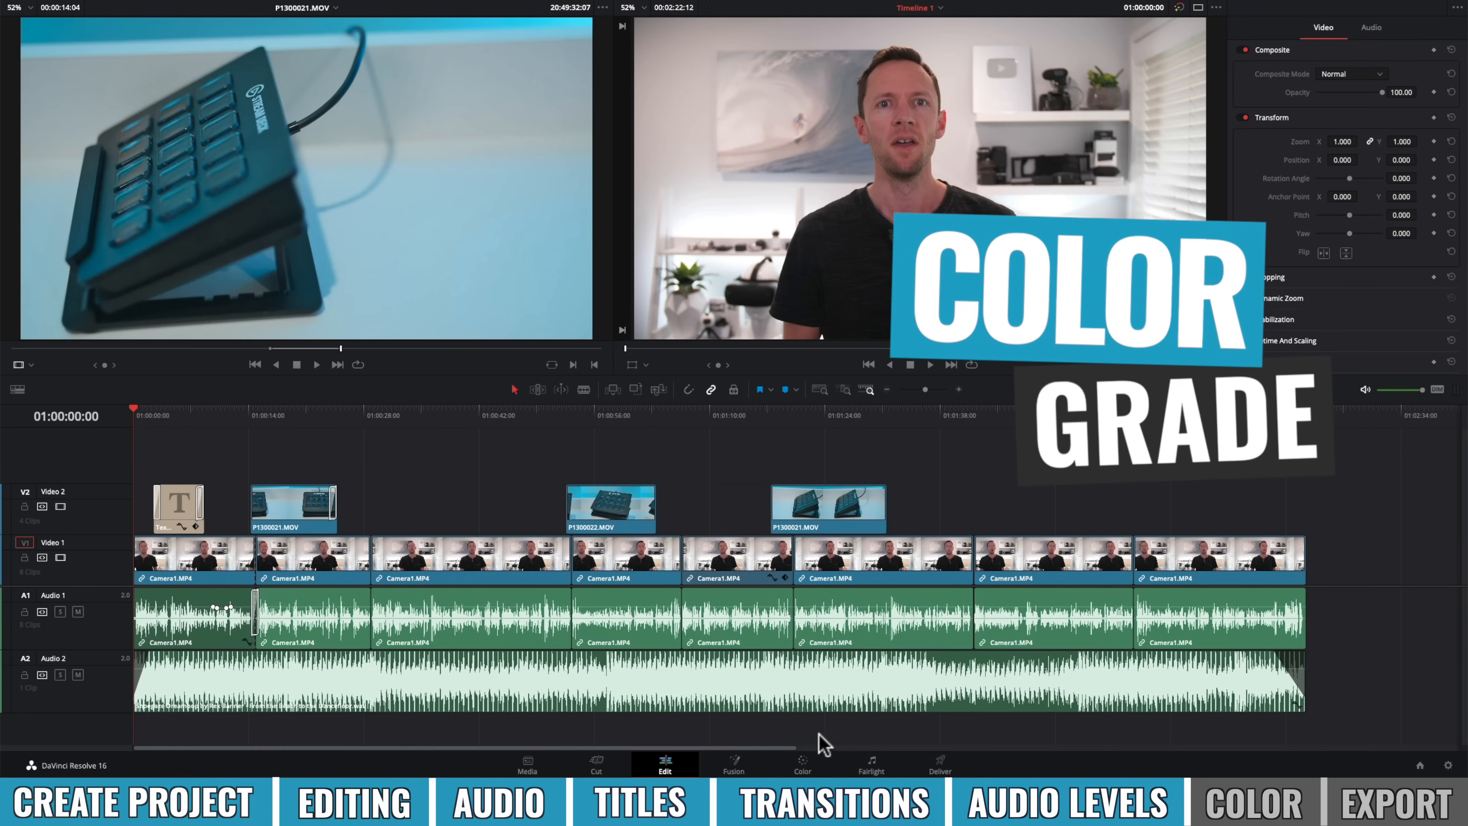
left_click(803, 765)
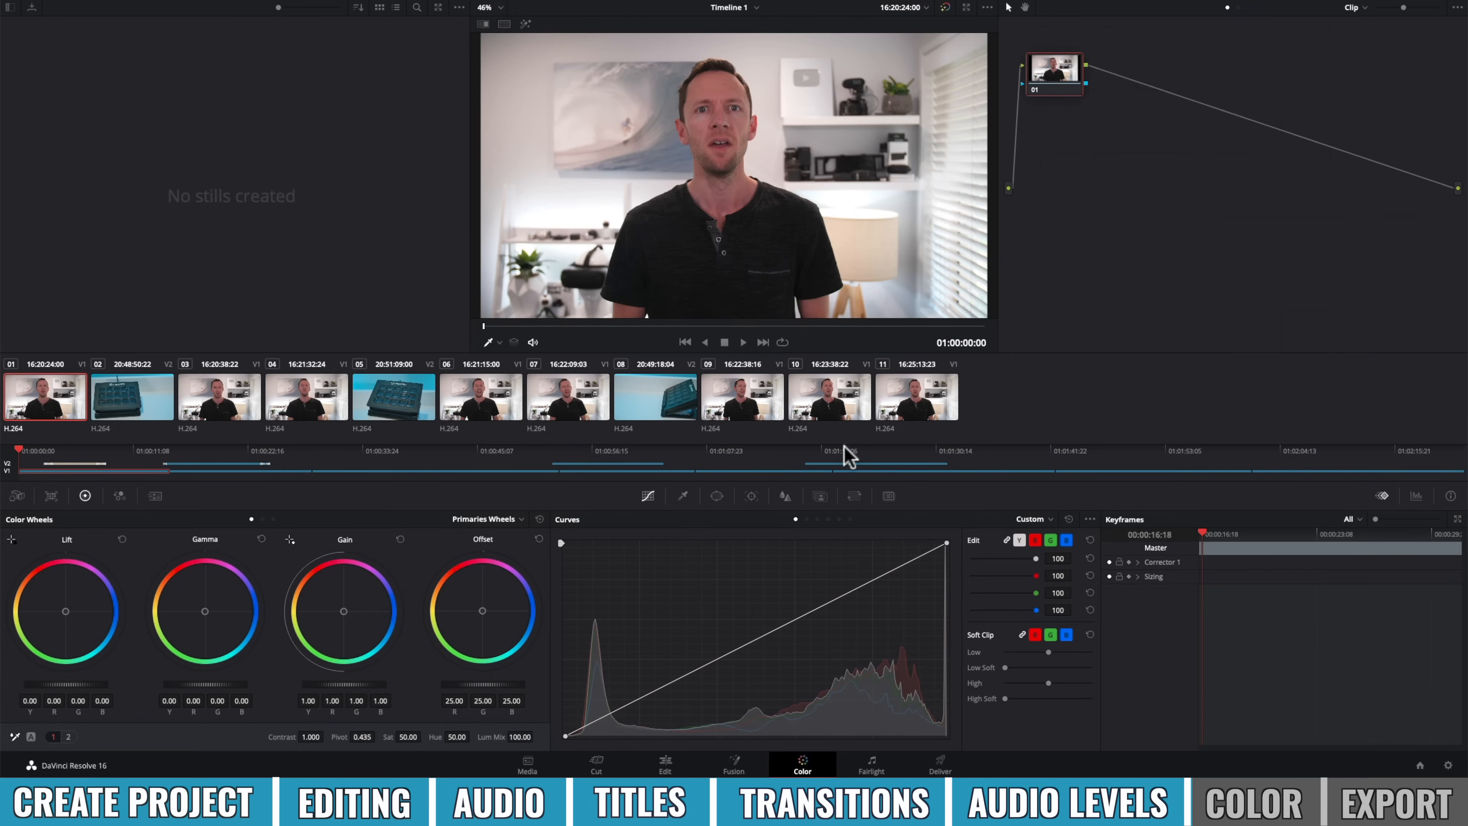
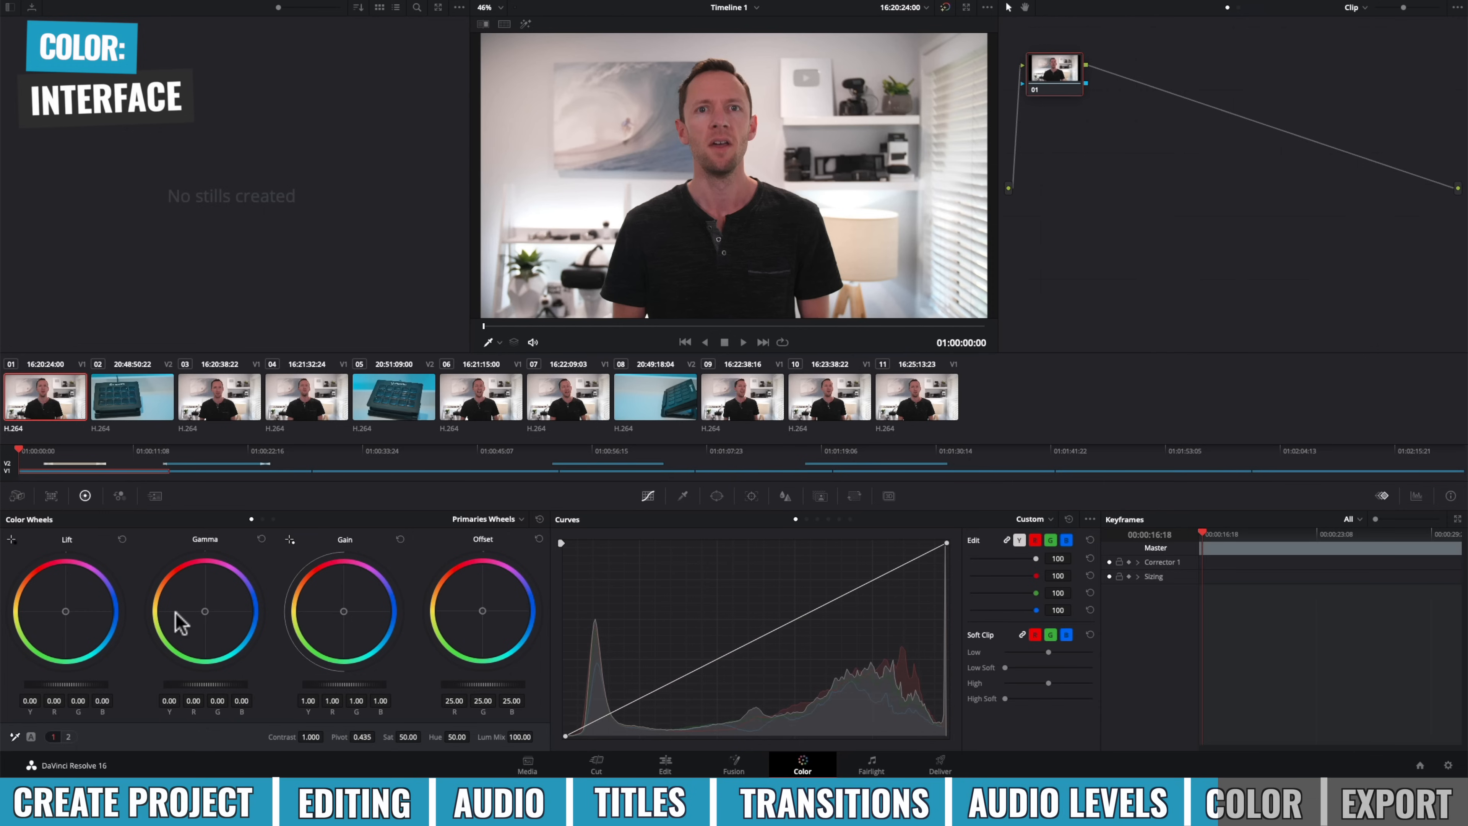
left_click(1415, 497)
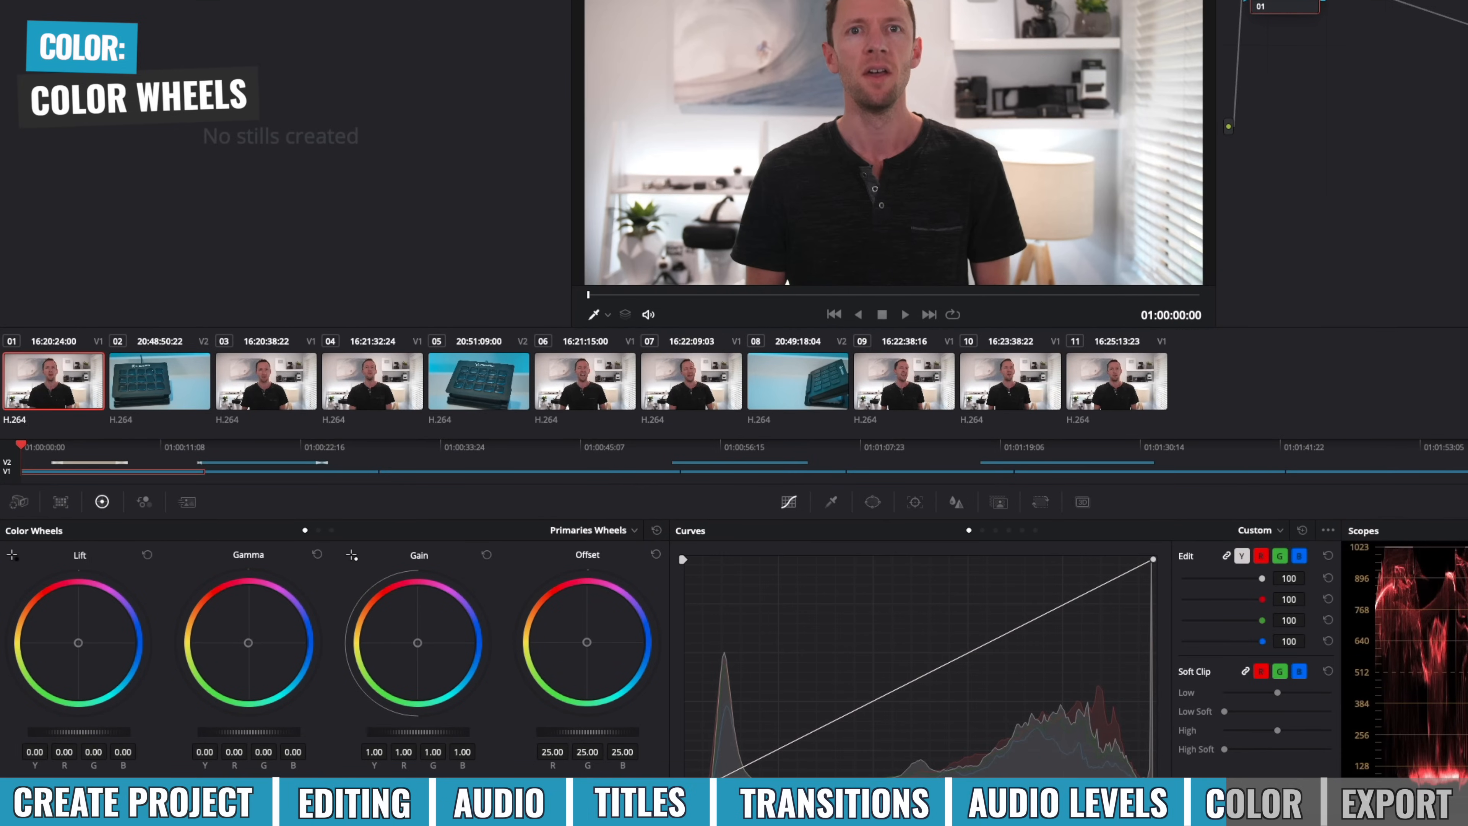
Adjust the first clip's master Lift up and down, settling at -0.02 to deepen the shadows.
left_click_drag(79, 731, 68, 731)
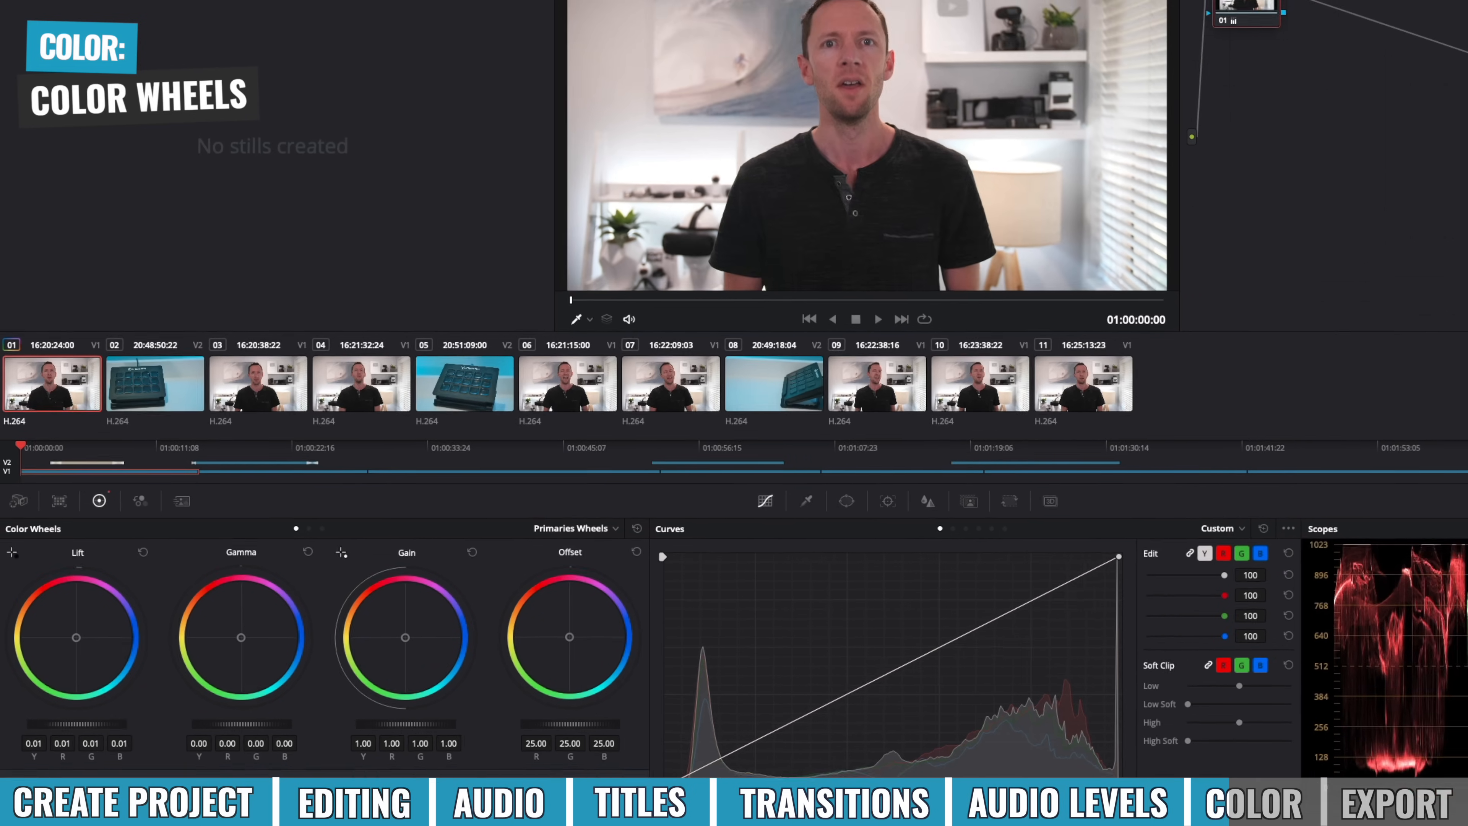
left_click_drag(68, 731, 61, 684)
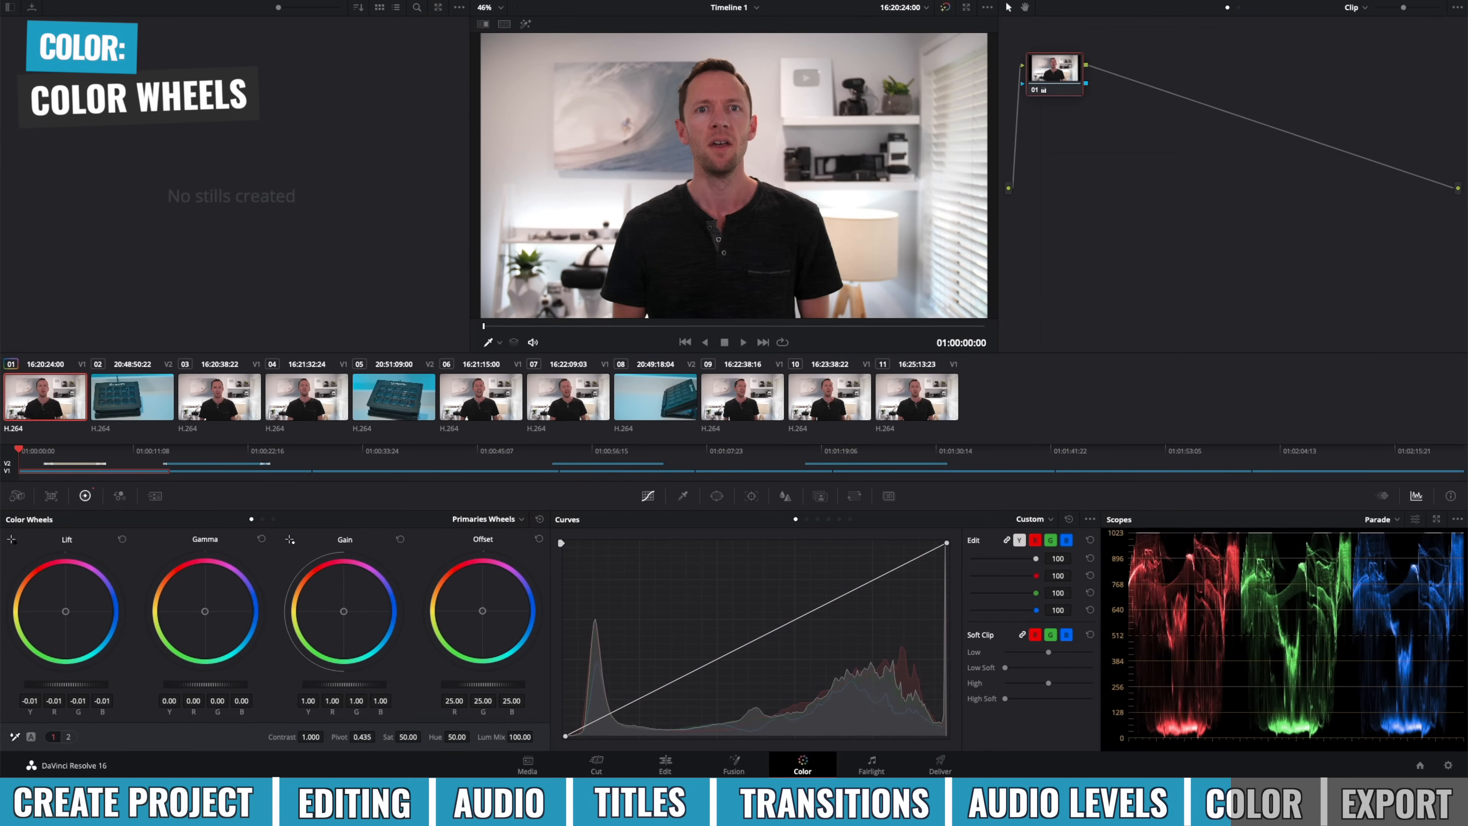
left_click_drag(65, 684, 69, 684)
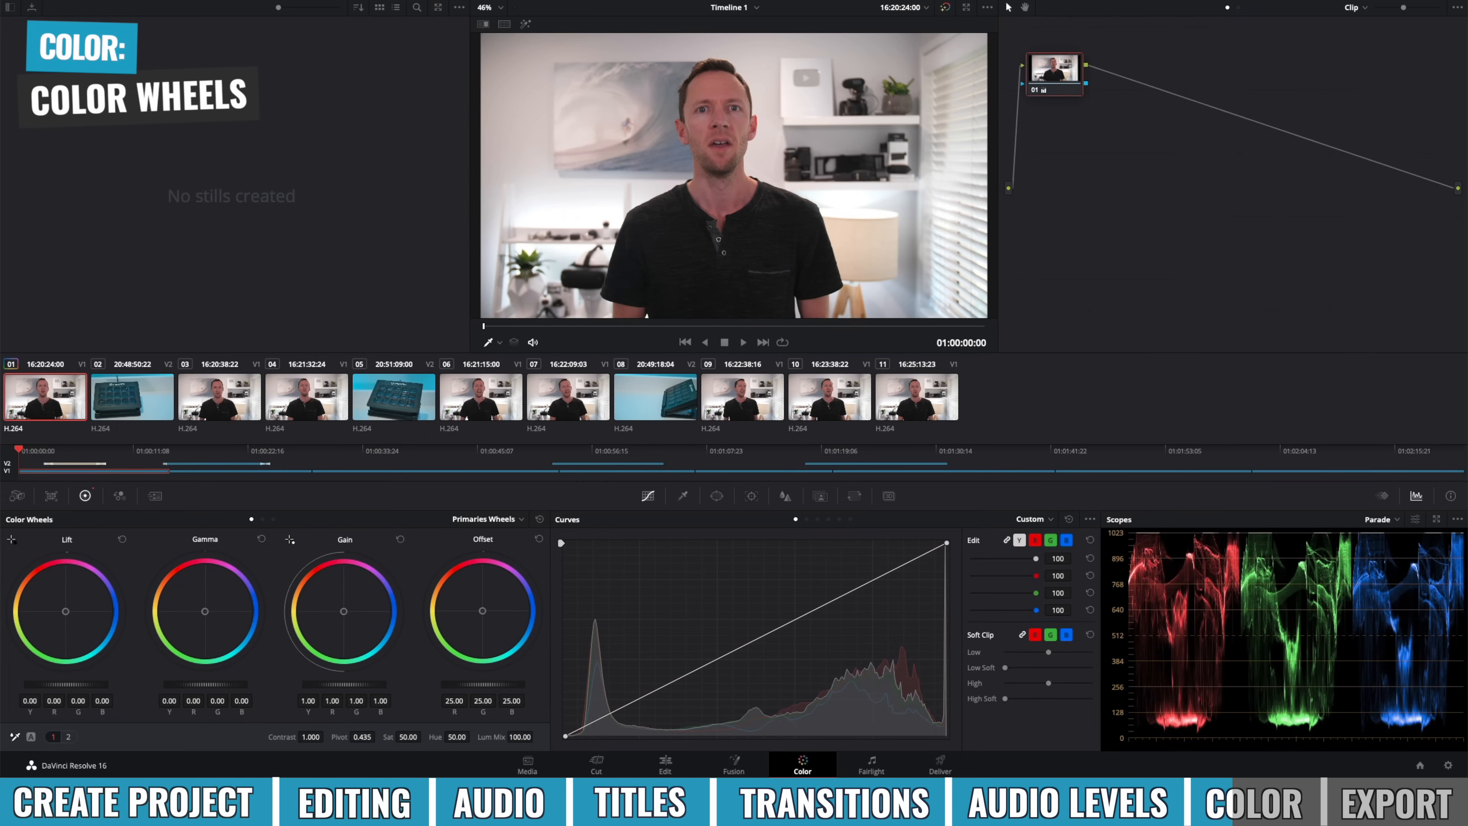
mouse_move(69, 684)
left_mouse_down()
mouse_move(81, 683)
mouse_move(68, 683)
left_mouse_up()
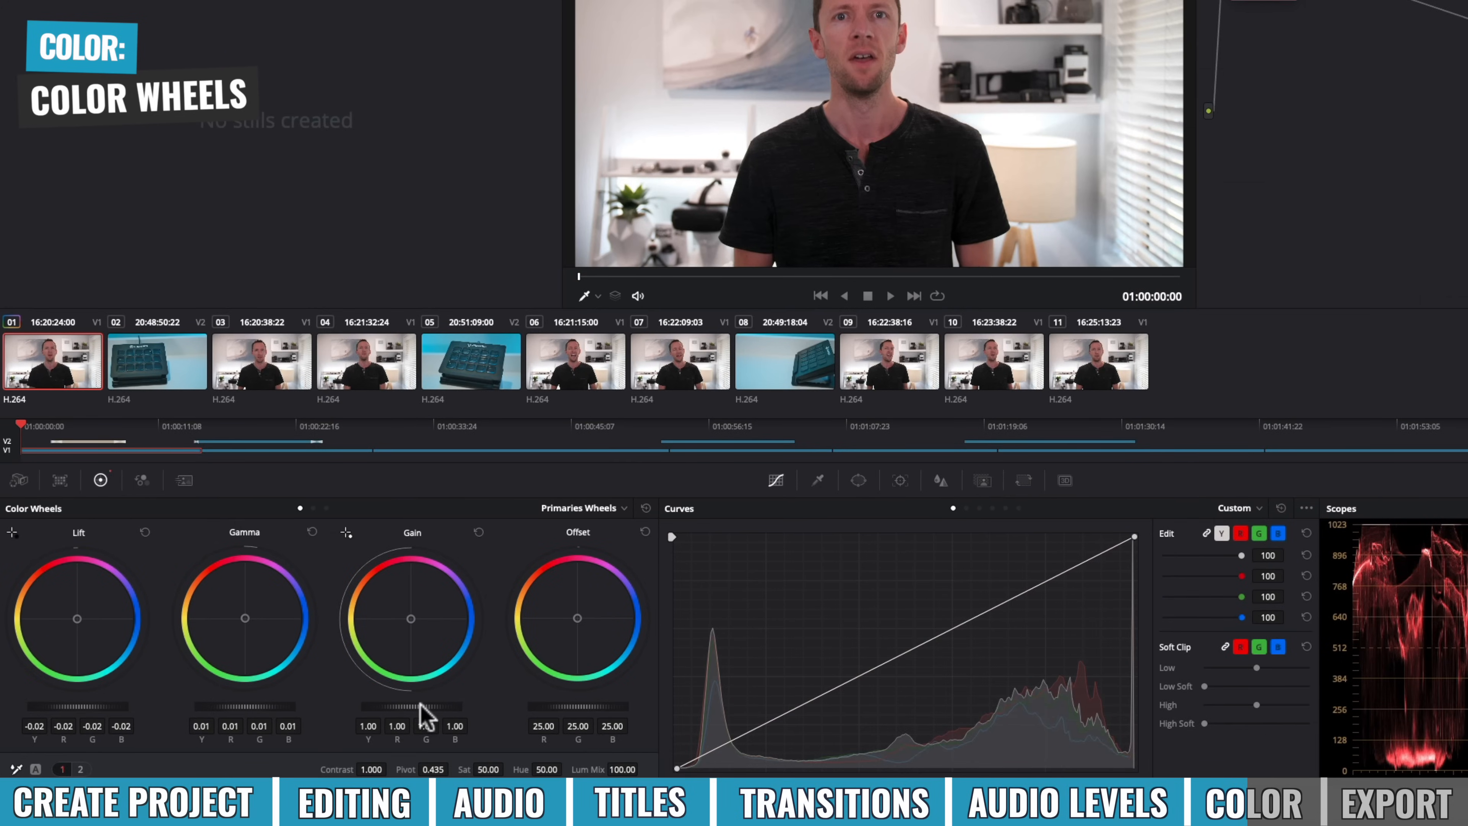
Lower the first clip's master Gain to 0.95 and raise its master Gamma to 0.05.
left_click_drag(414, 706, 407, 706)
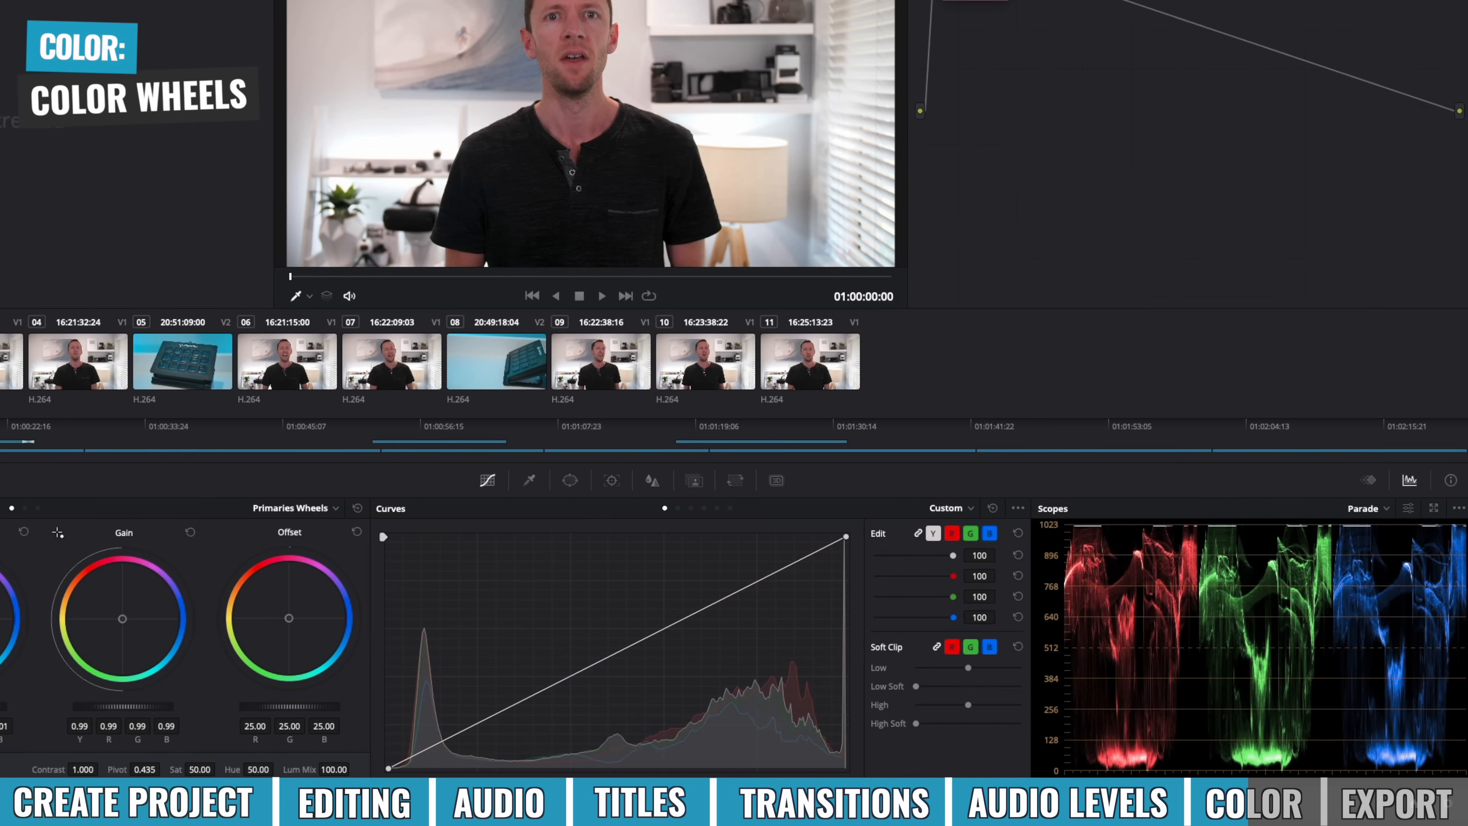
mouse_move(122, 706)
left_mouse_down()
mouse_move(90, 706)
mouse_move(156, 706)
mouse_move(107, 706)
left_mouse_up()
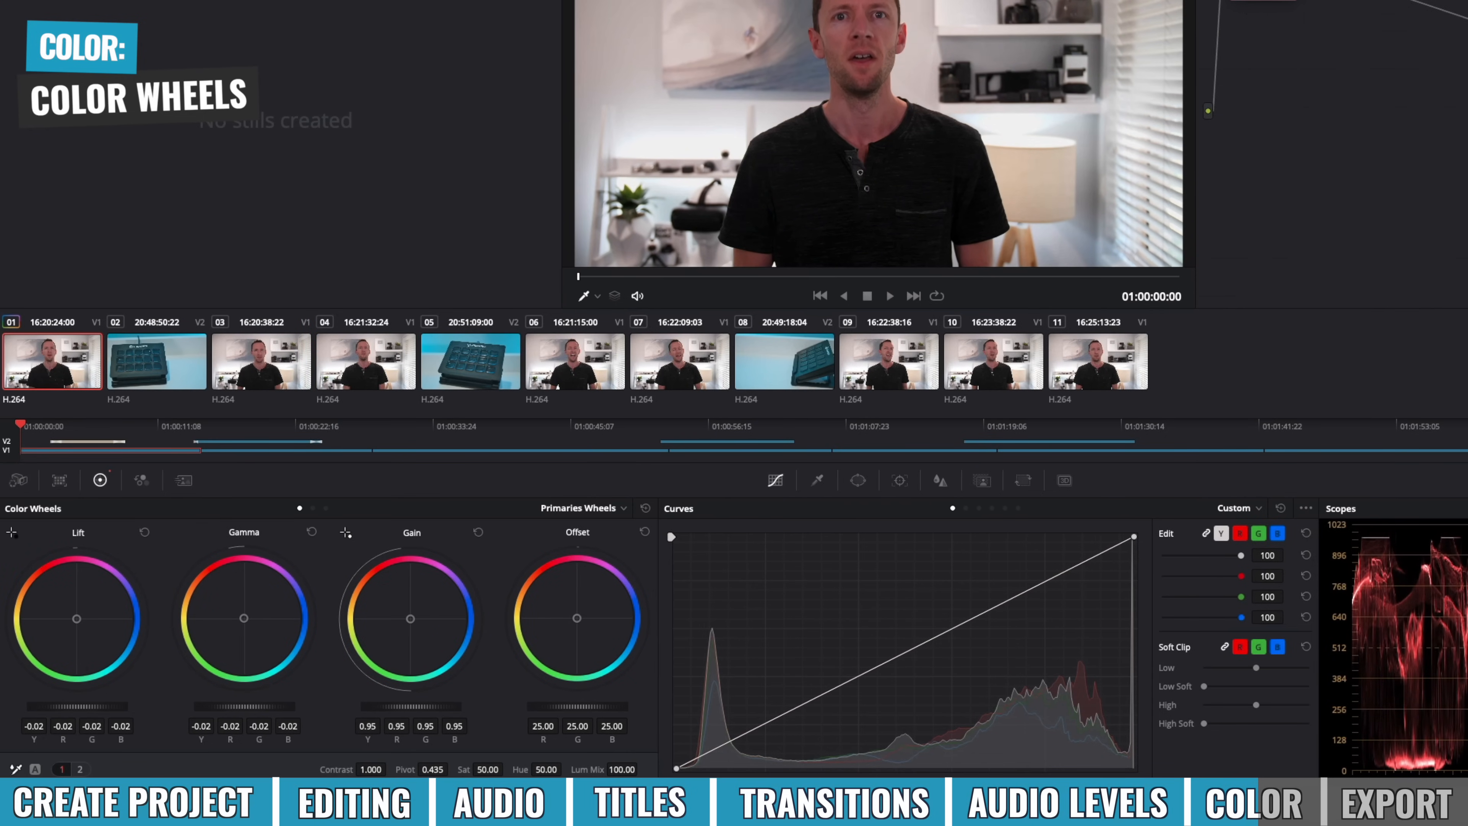
left_click_drag(244, 706, 256, 706)
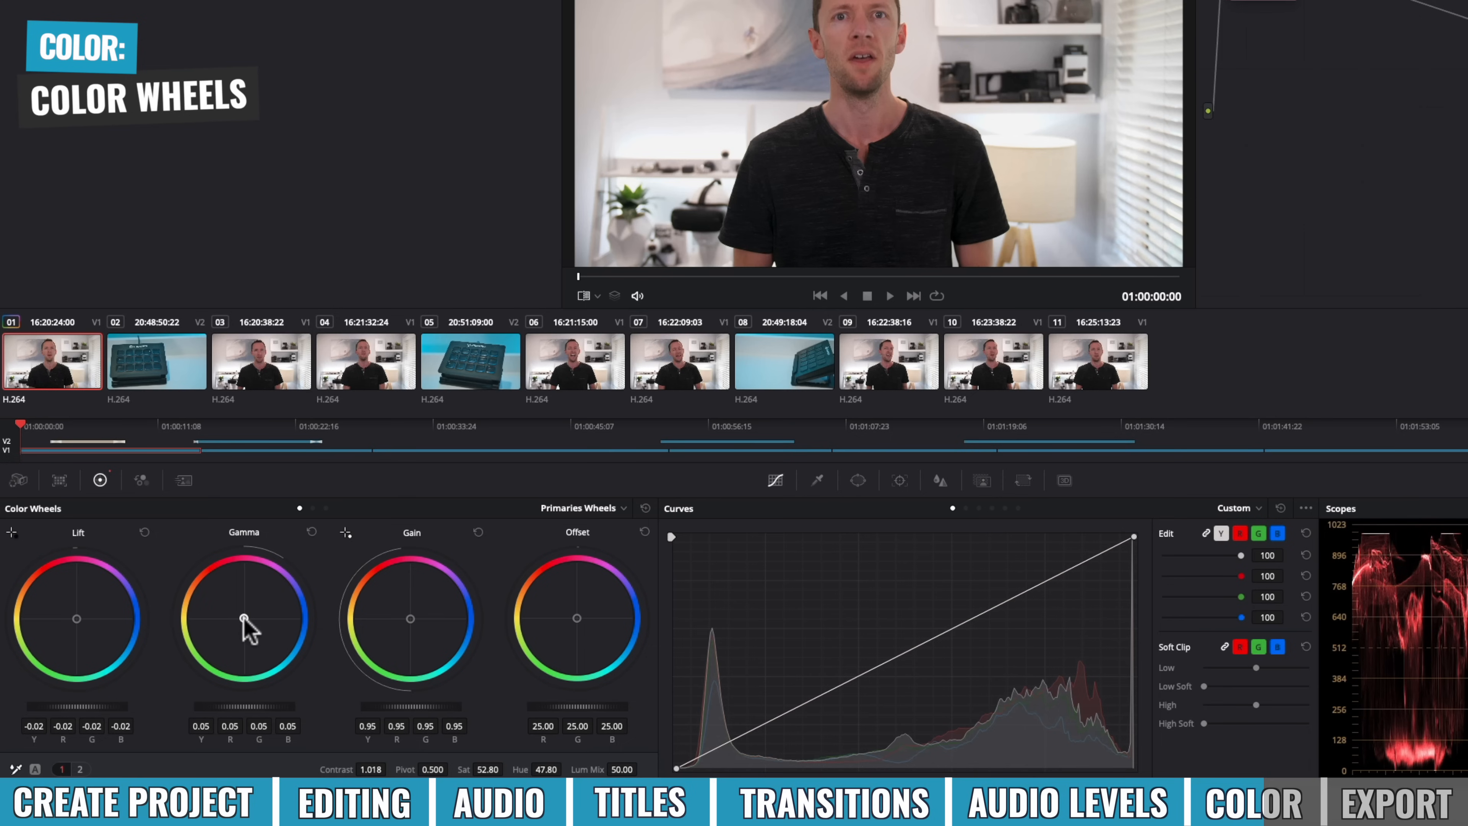
Try tinting the Gamma slightly toward red and shifting the colour balance of the Gain.
left_click_drag(243, 617, 245, 616)
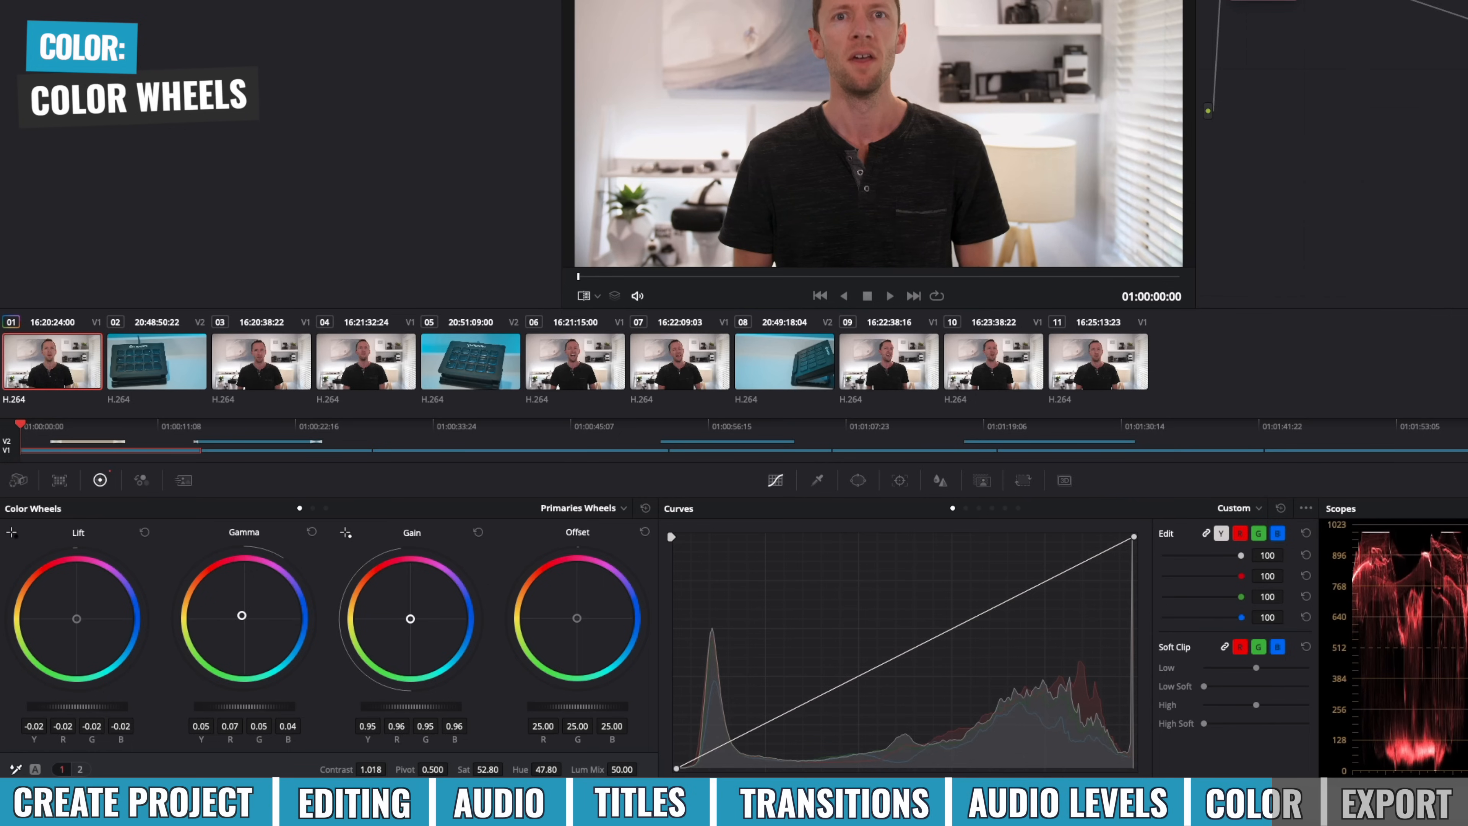
left_click_drag(410, 618, 411, 620)
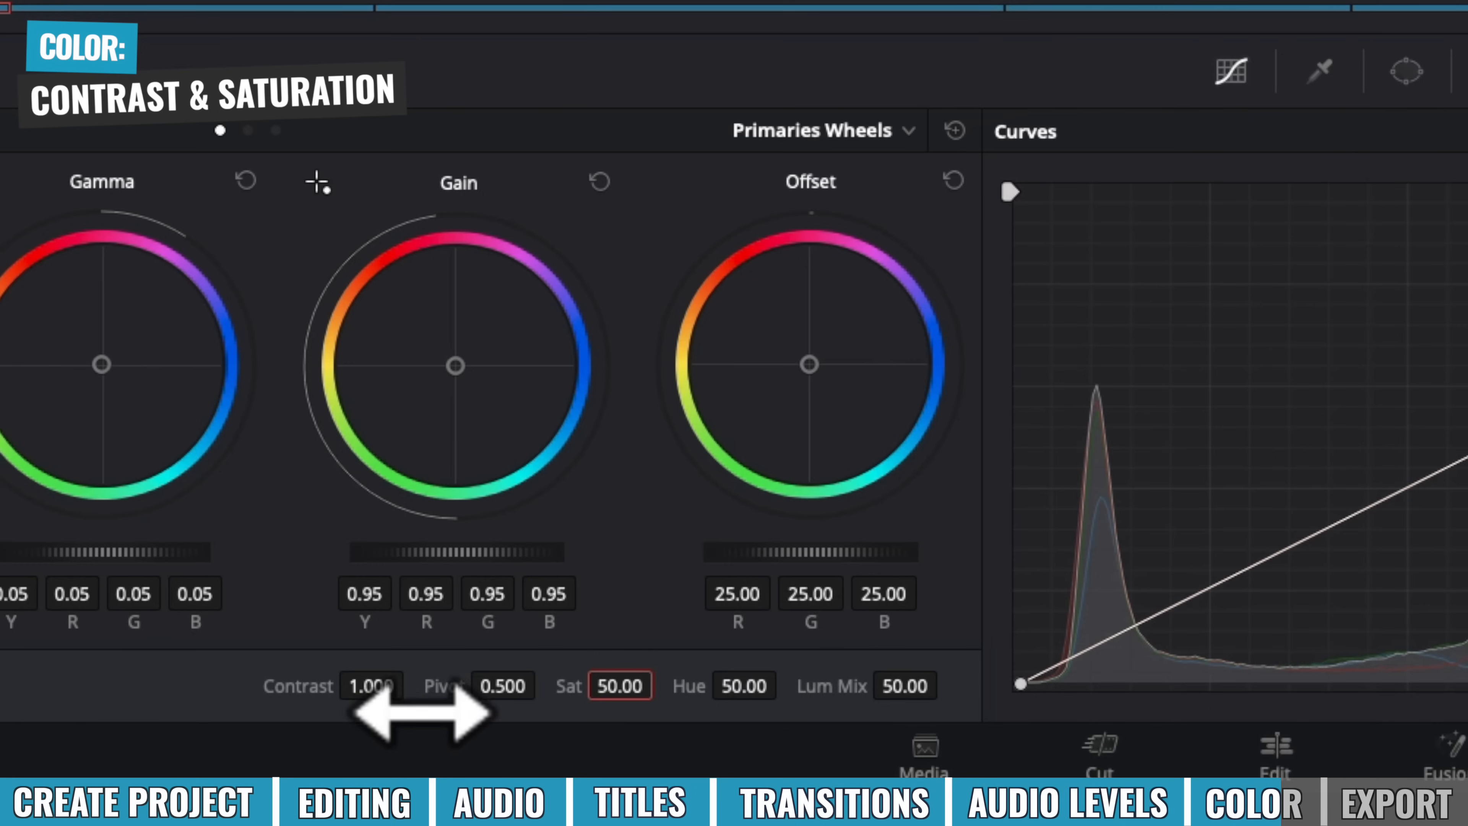
Set the first clip's contrast to 1.018, saturation to 52.80 and hue to 47.80.
mouse_move(381, 689)
left_mouse_down()
mouse_move(277, 689)
mouse_move(369, 689)
left_mouse_up()
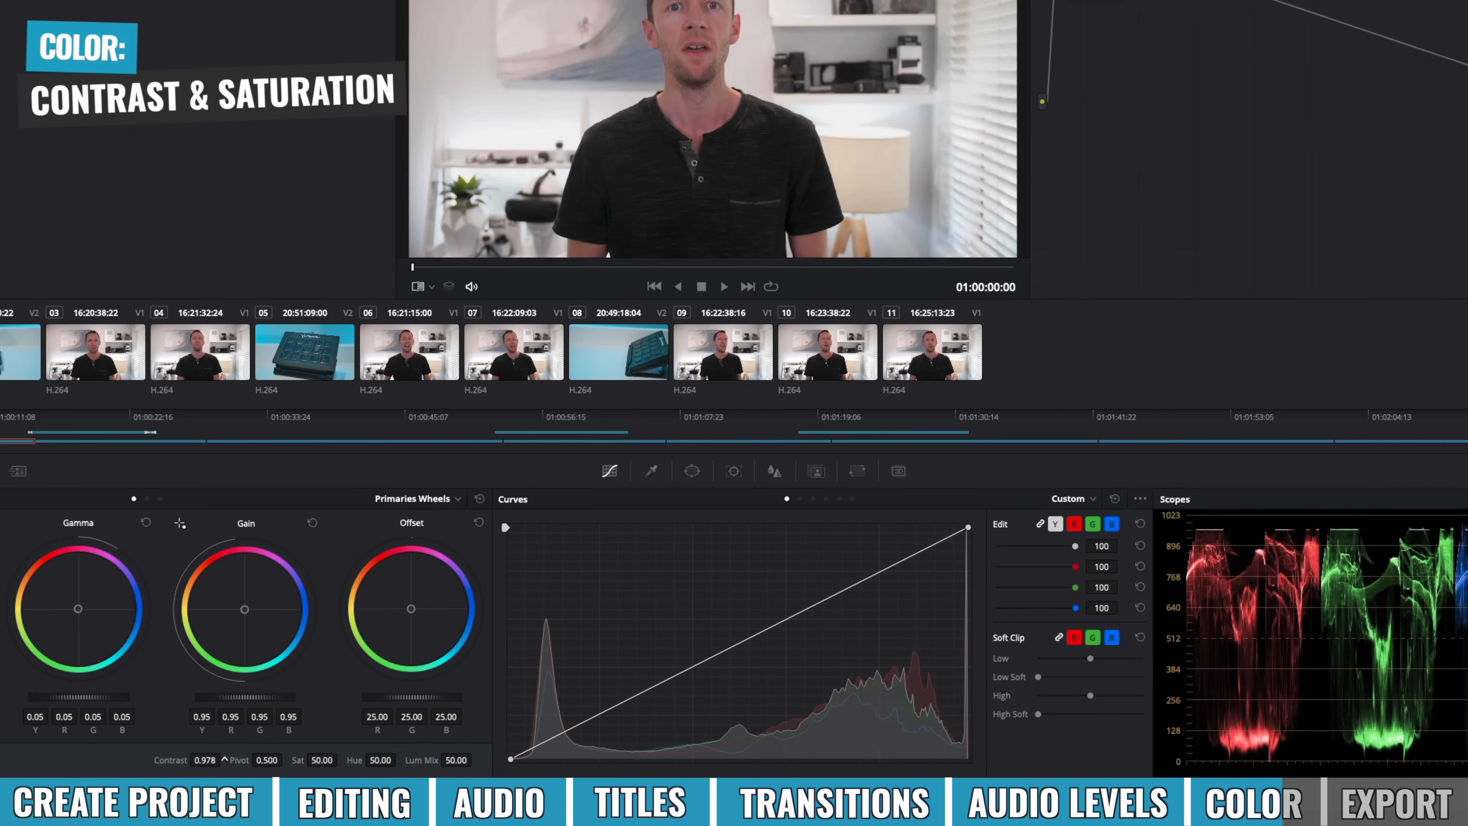
left_click_drag(224, 760, 224, 760)
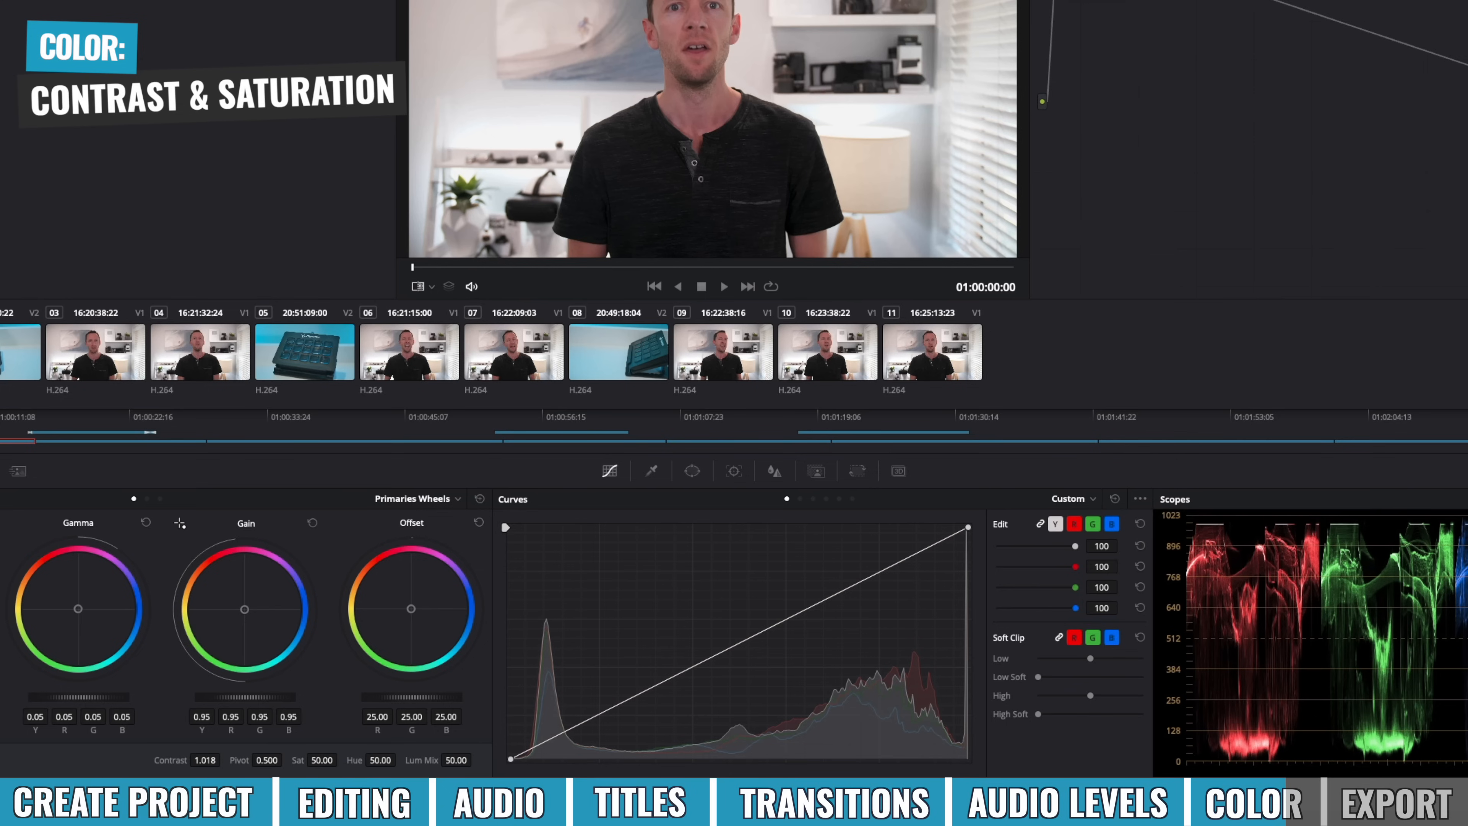
left_click_drag(321, 759, 322, 759)
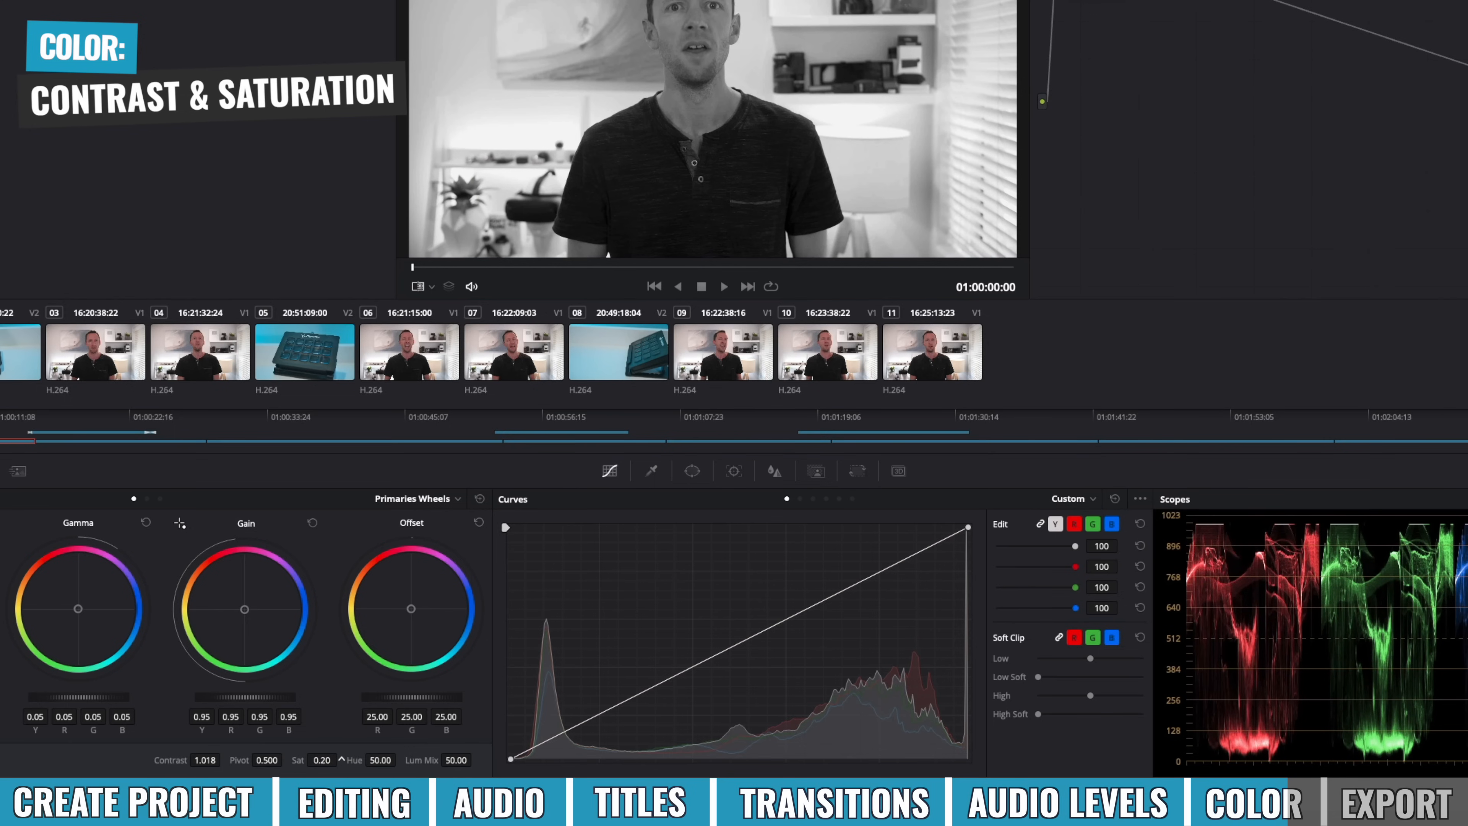
left_click_drag(322, 759, 321, 760)
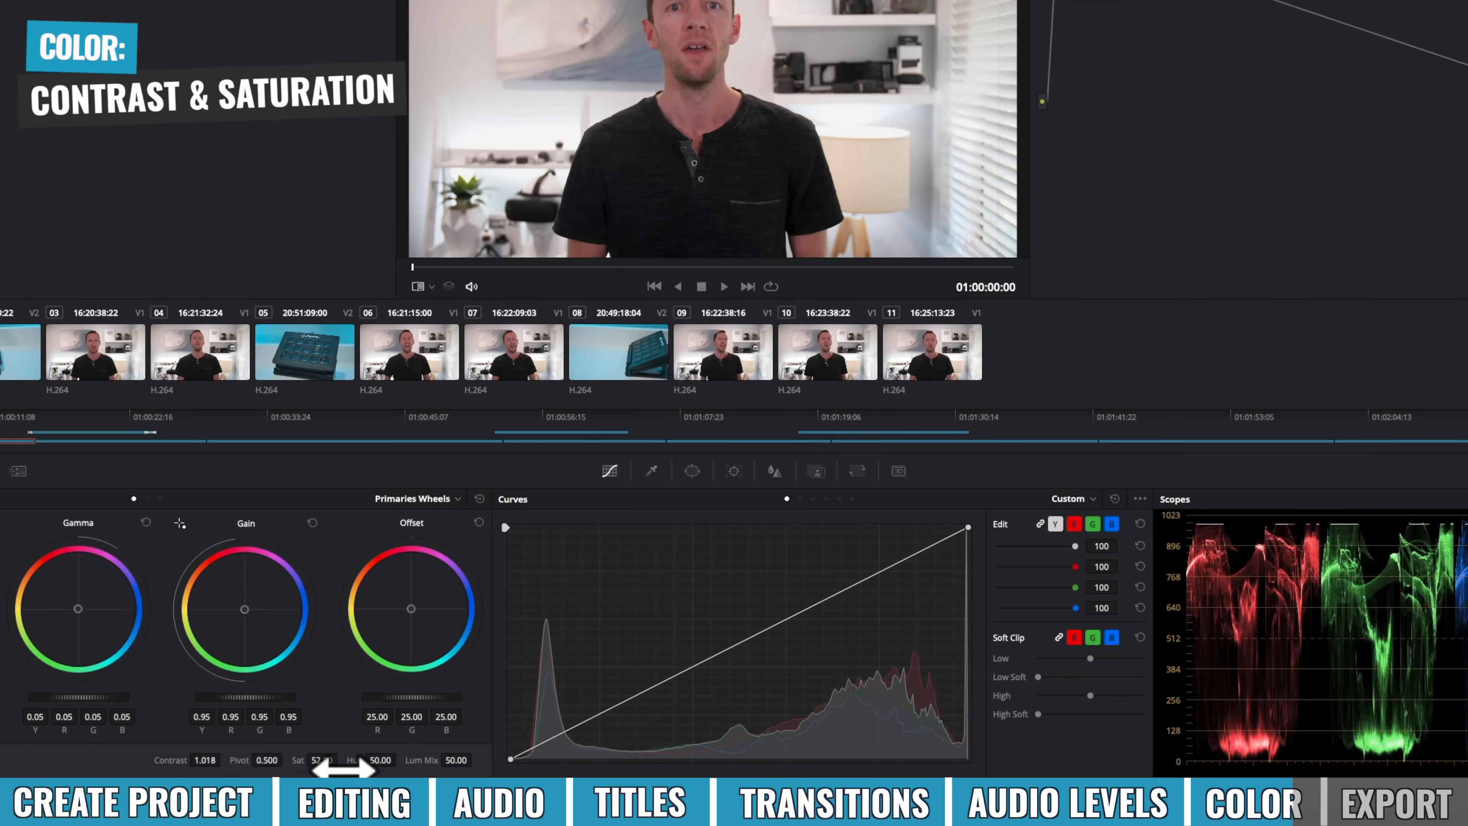
left_click_drag(381, 760, 376, 760)
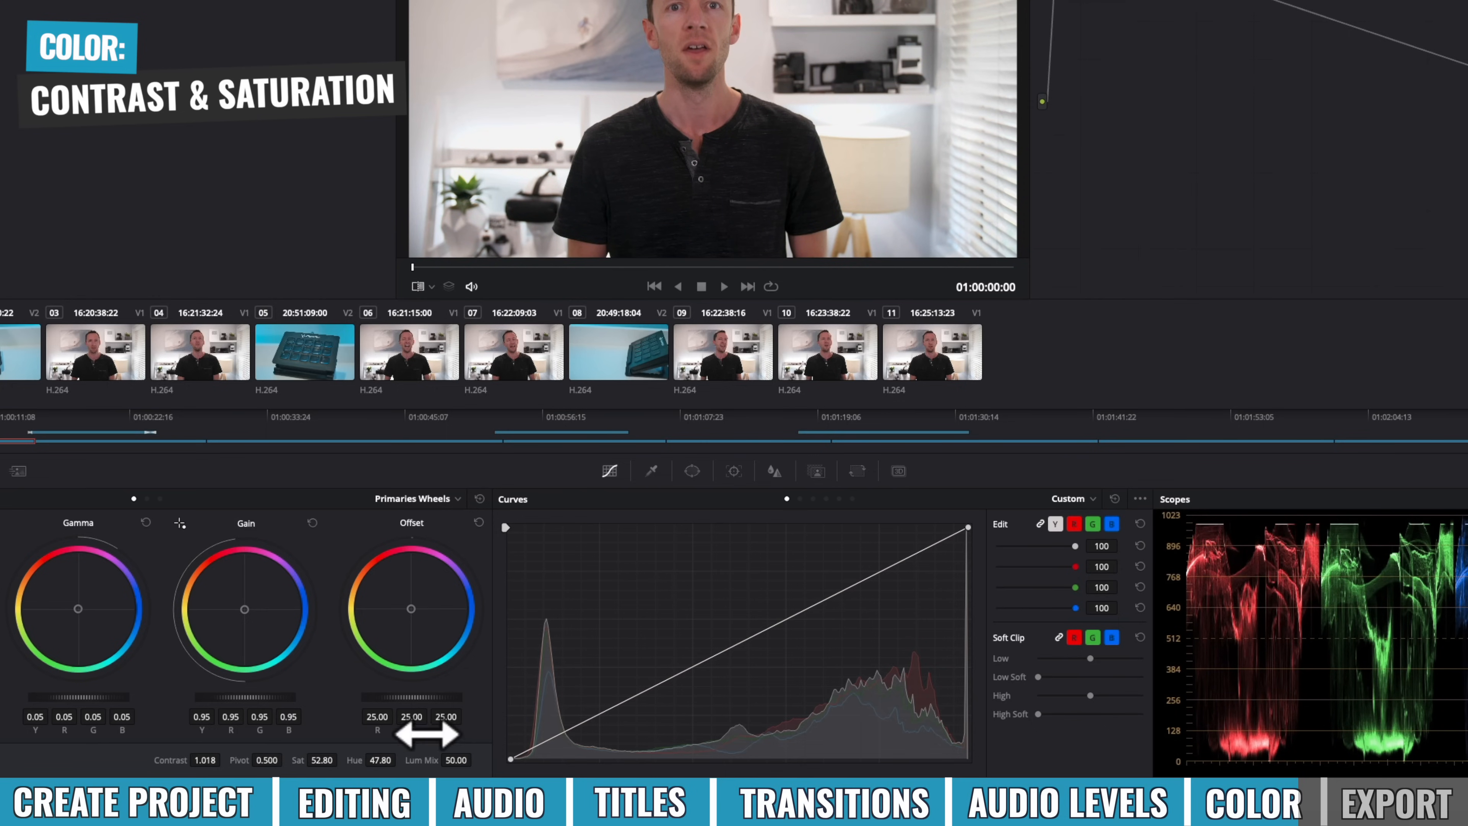
Compare the graded first clip with the ungraded clip 03 by switching between them.
left_click(124, 375)
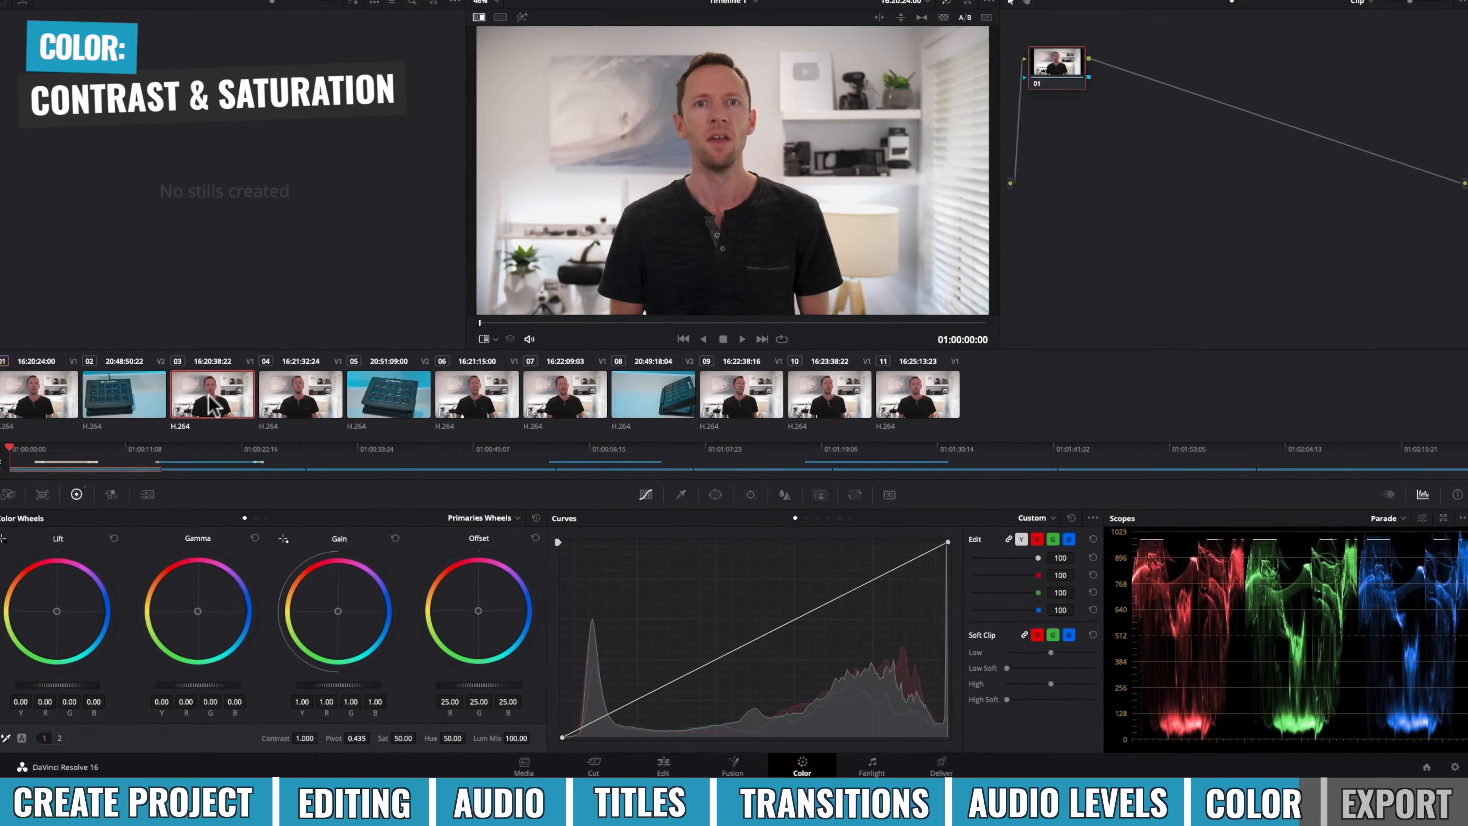
left_click(42, 398)
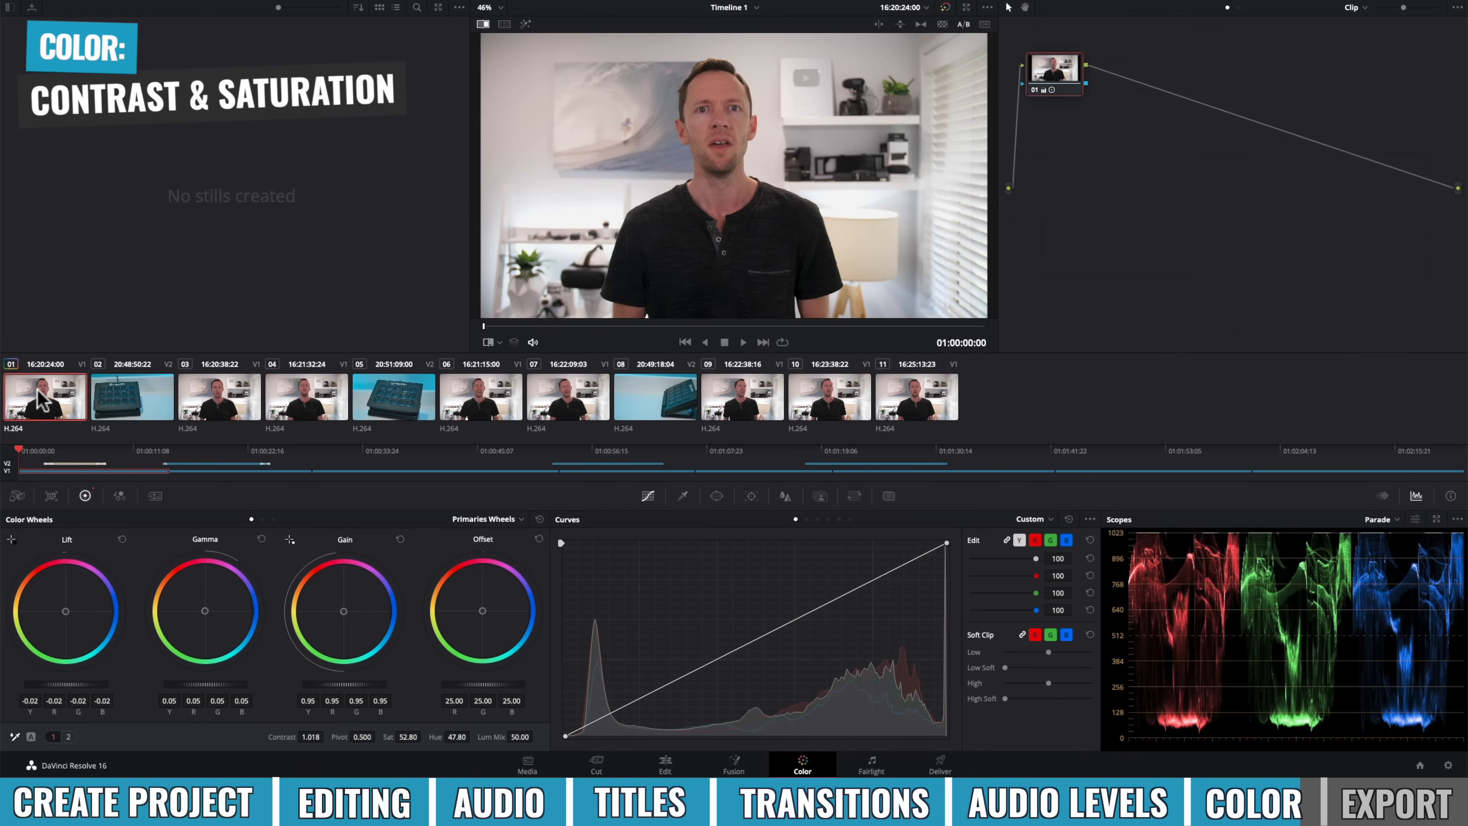
left_click(225, 406)
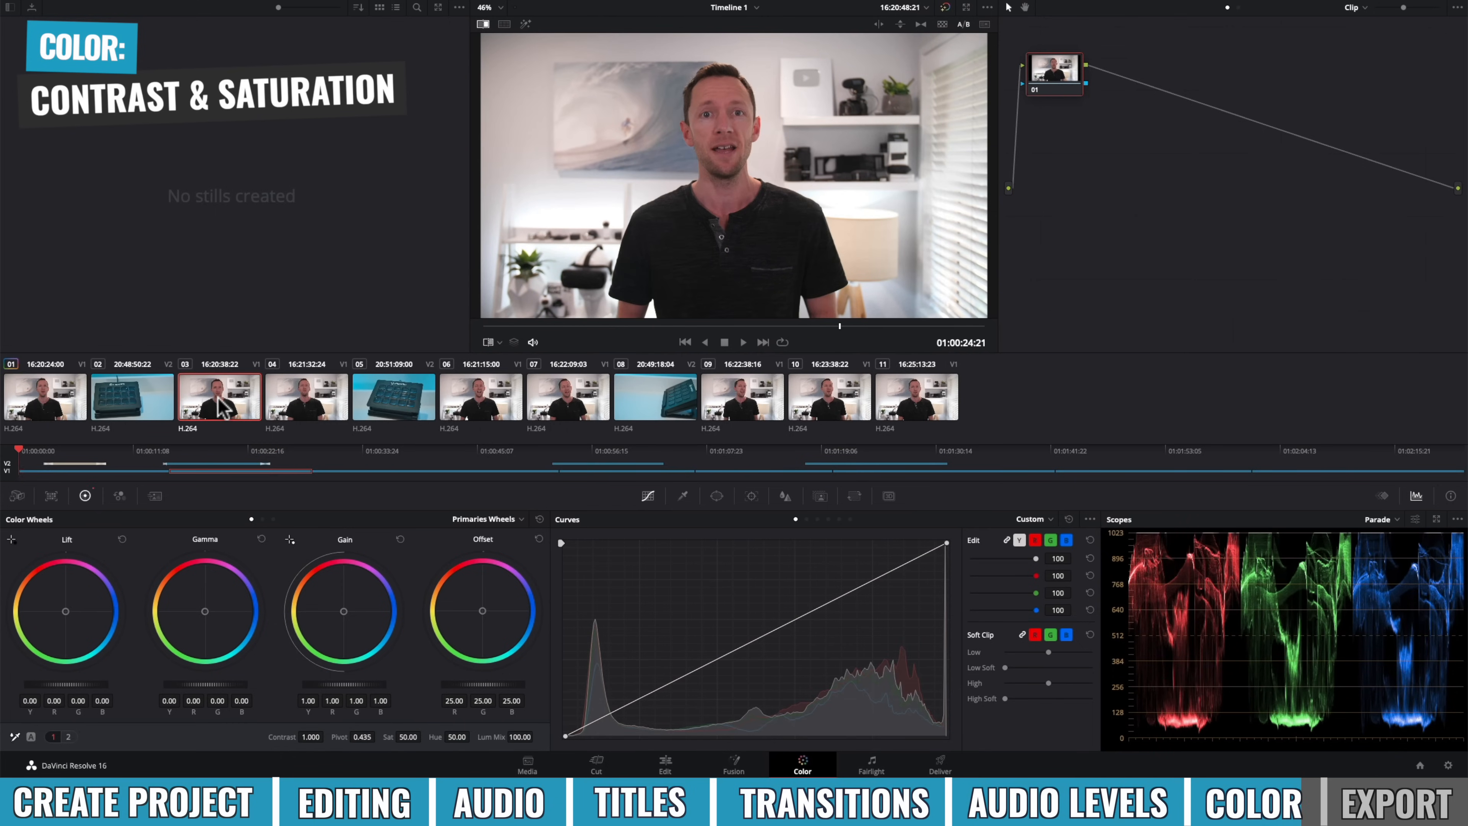
Grab a still of the graded first clip into the gallery.
left_click(44, 400)
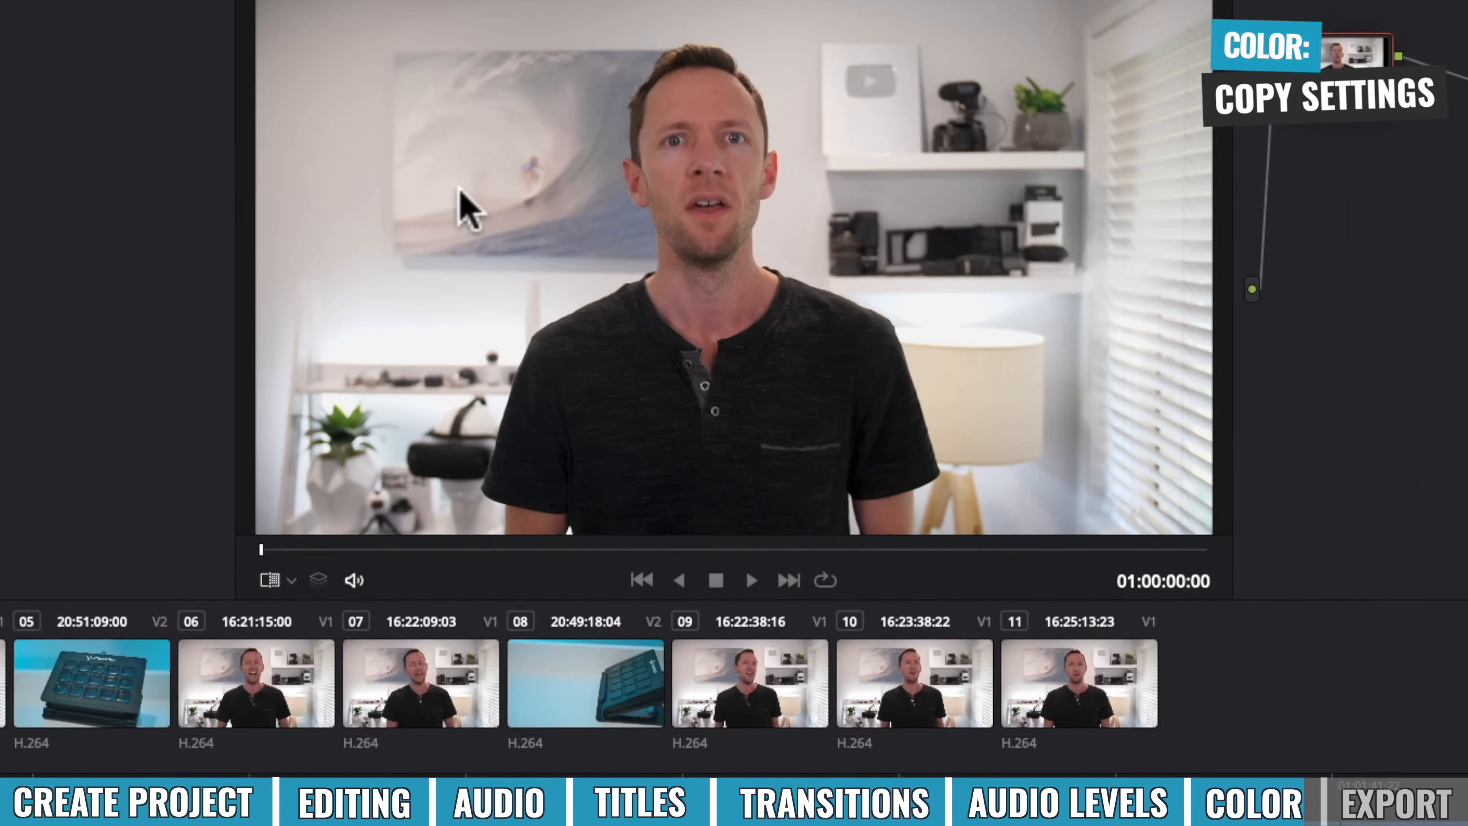
right_click(591, 138)
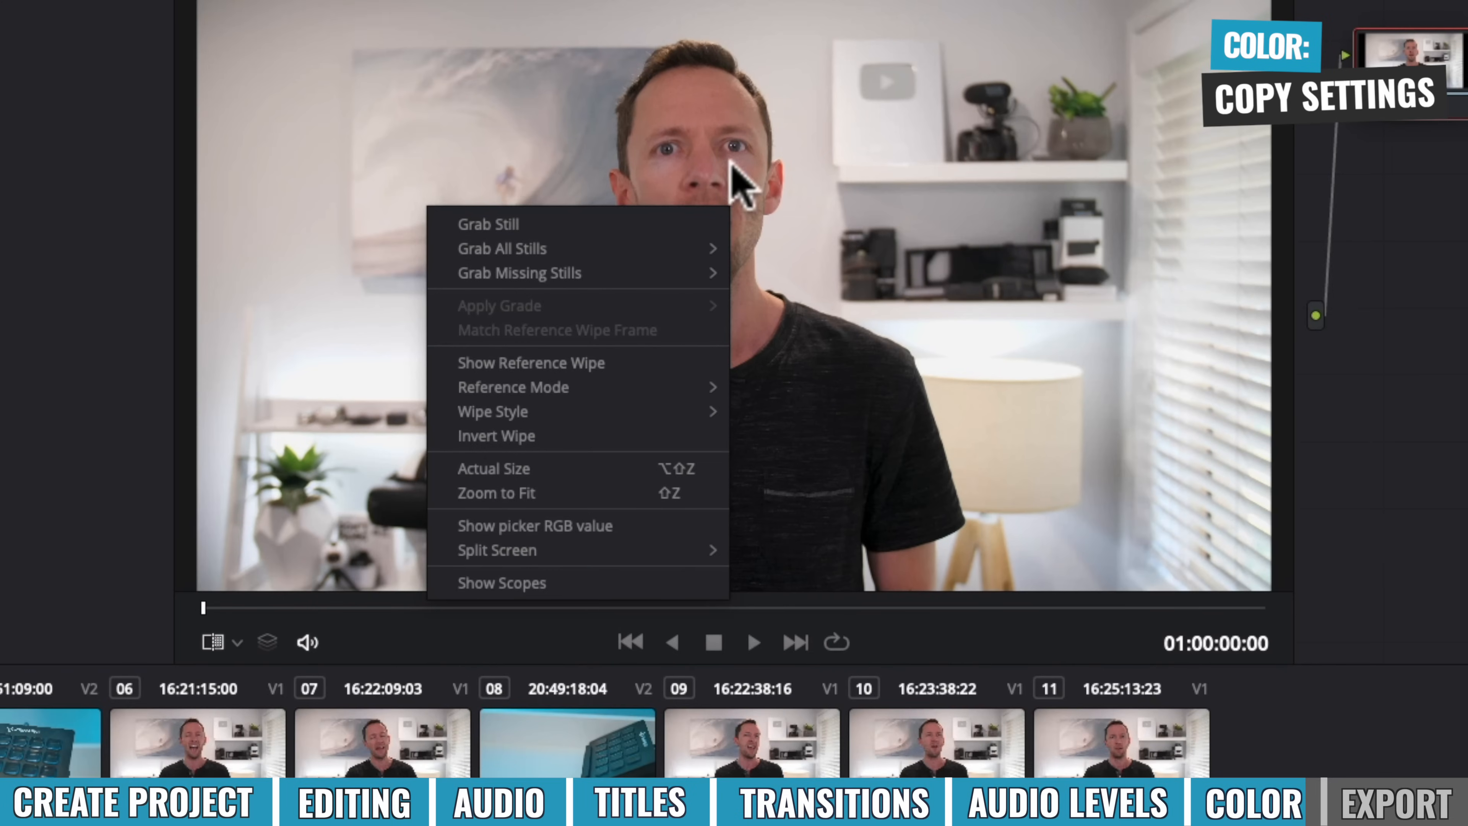
left_click(527, 227)
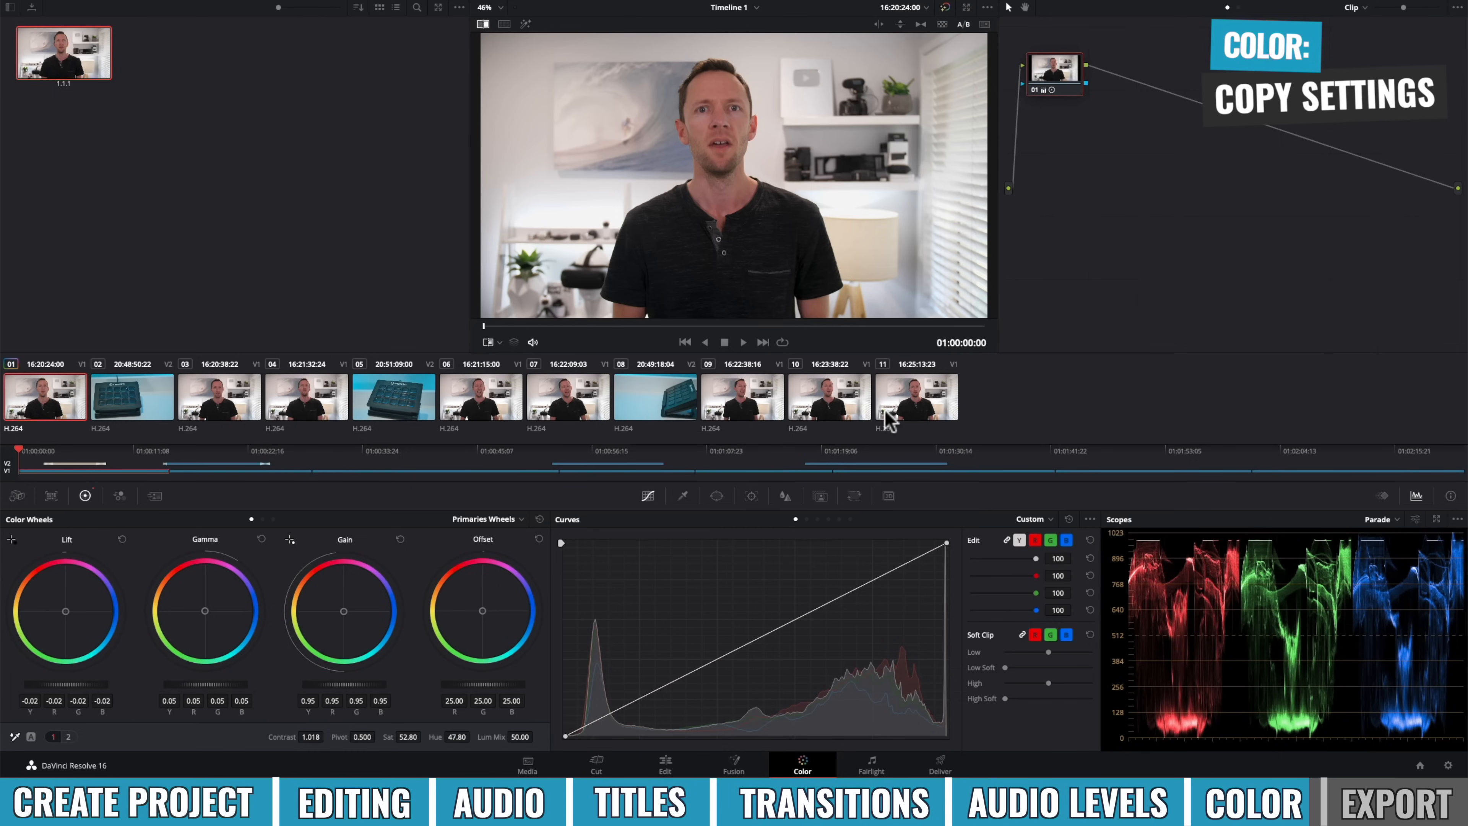
Apply the grade from the gallery still to clip 03.
left_click(213, 388)
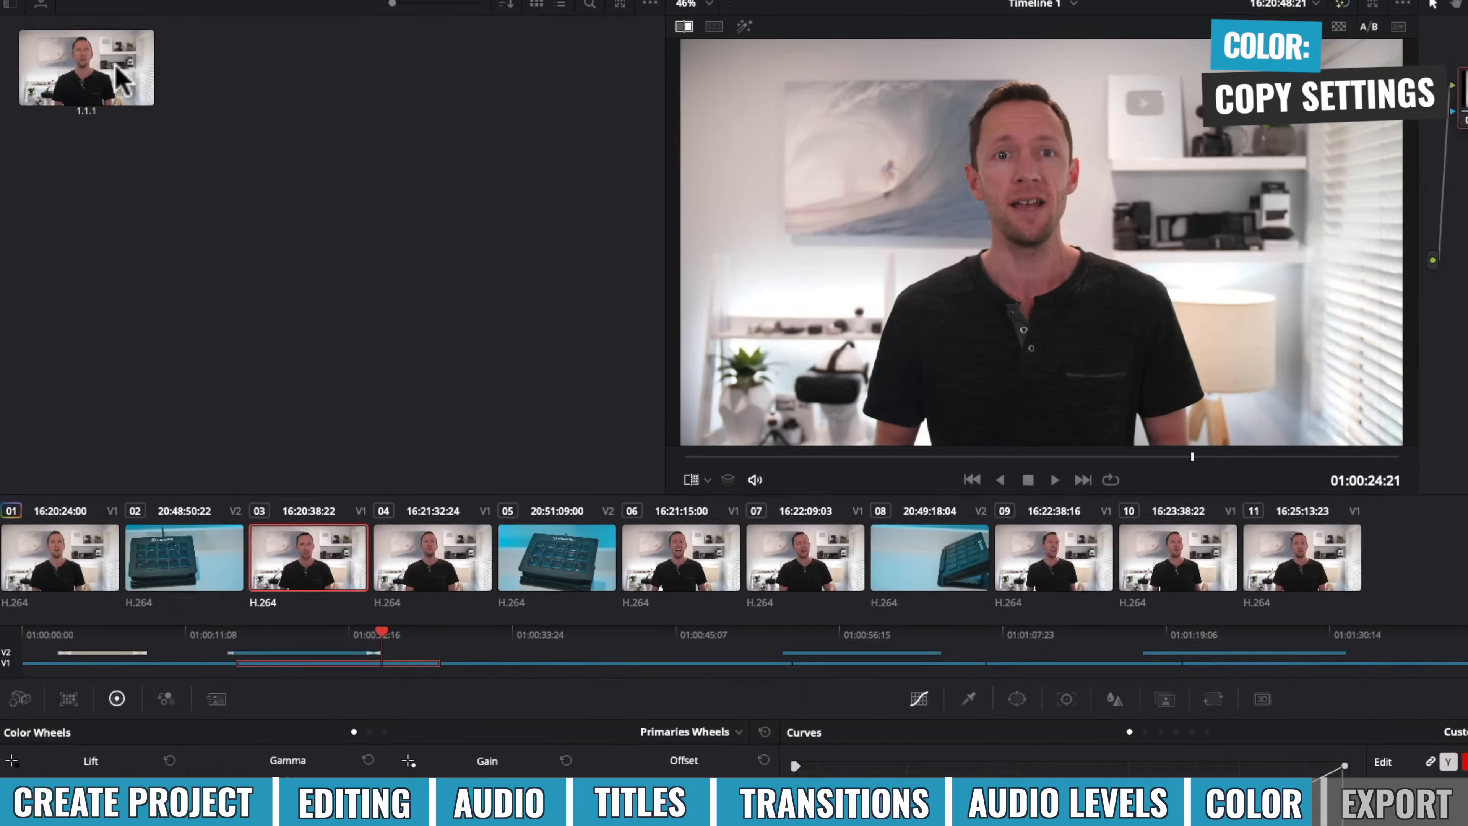
right_click(86, 56)
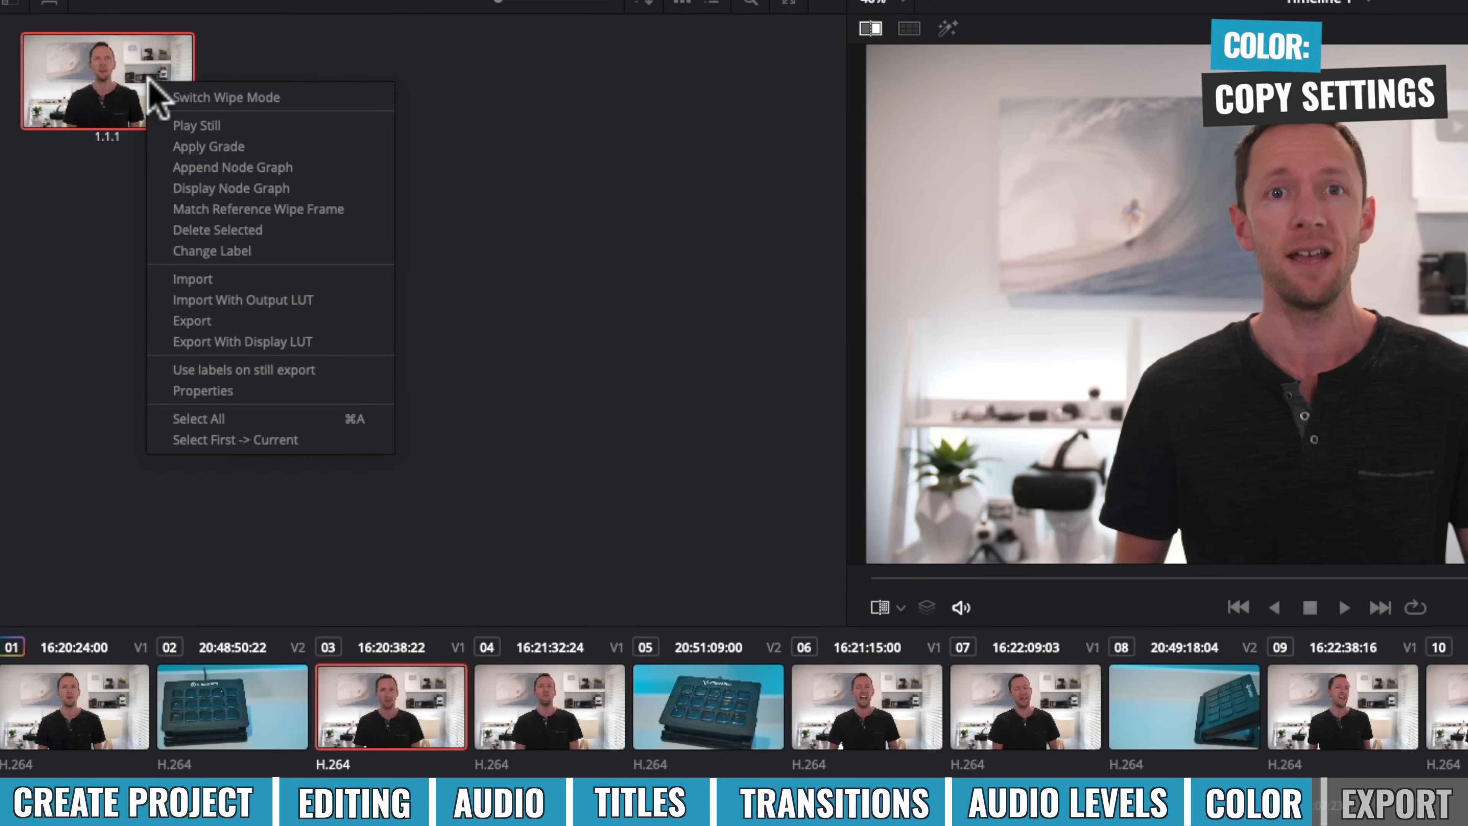
left_click(254, 148)
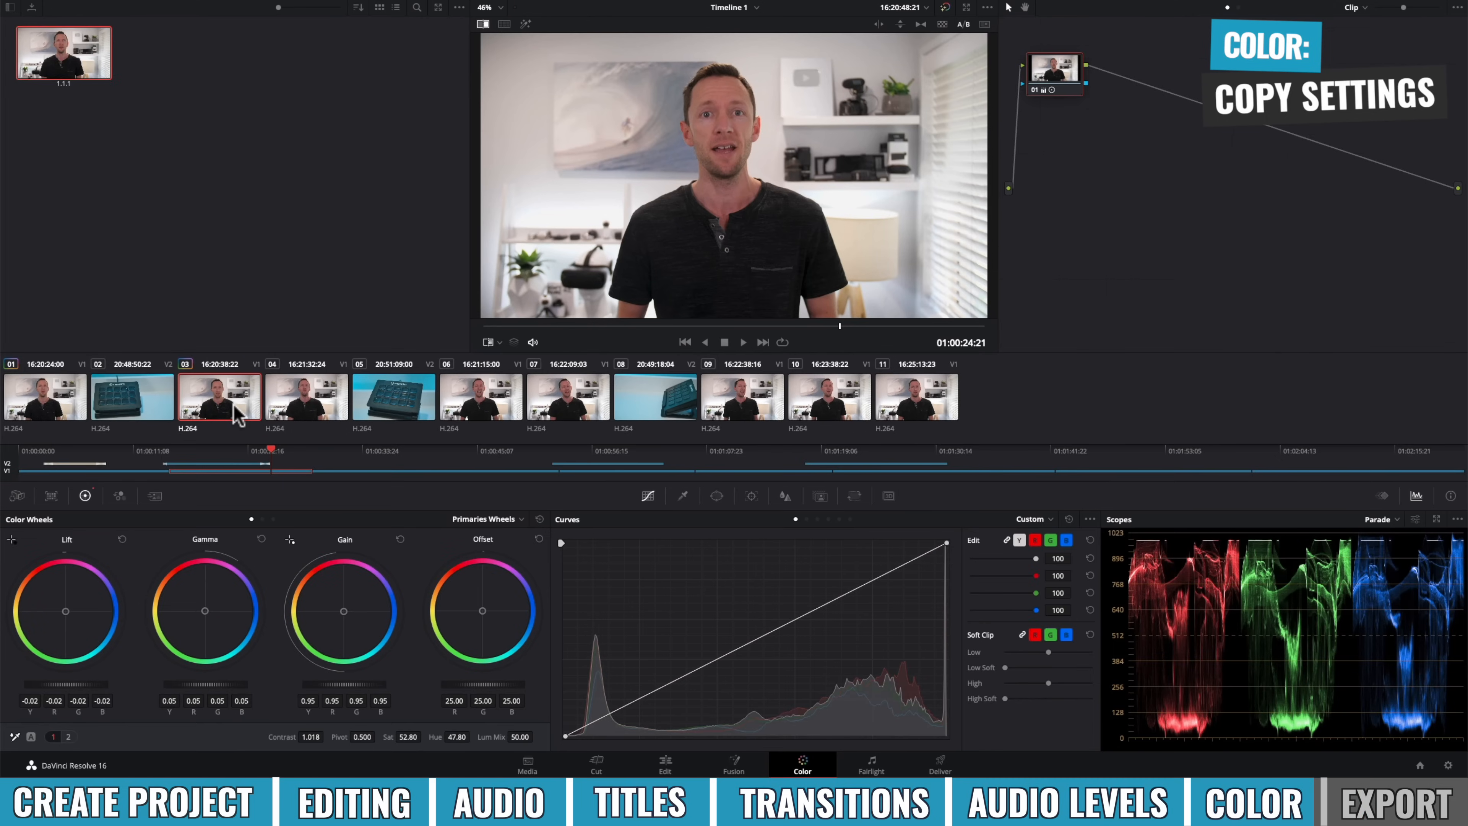
left_click(234, 404)
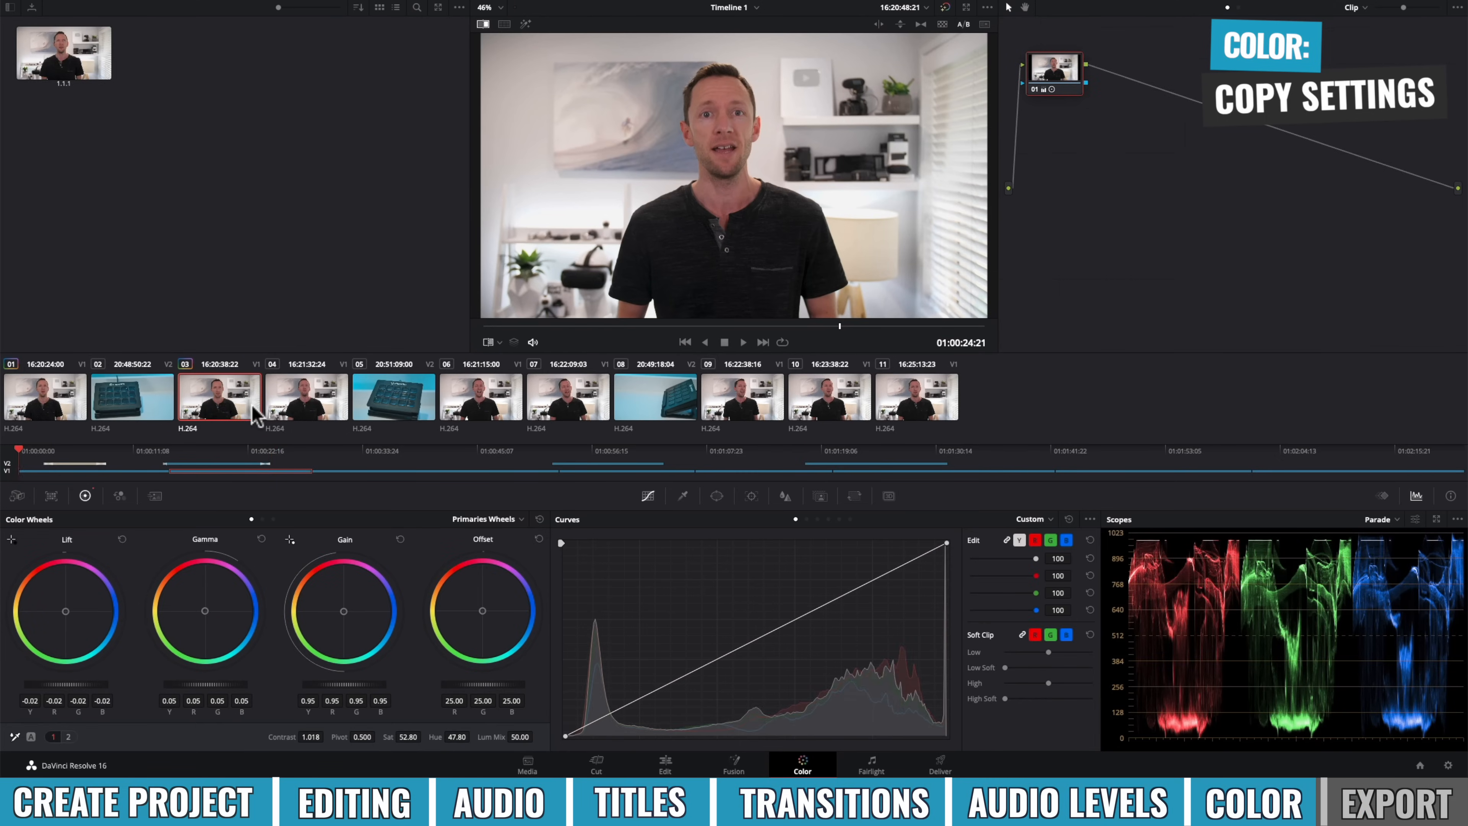
Copy the first clip's colour grade and paste it onto clip 04.
left_click(44, 395)
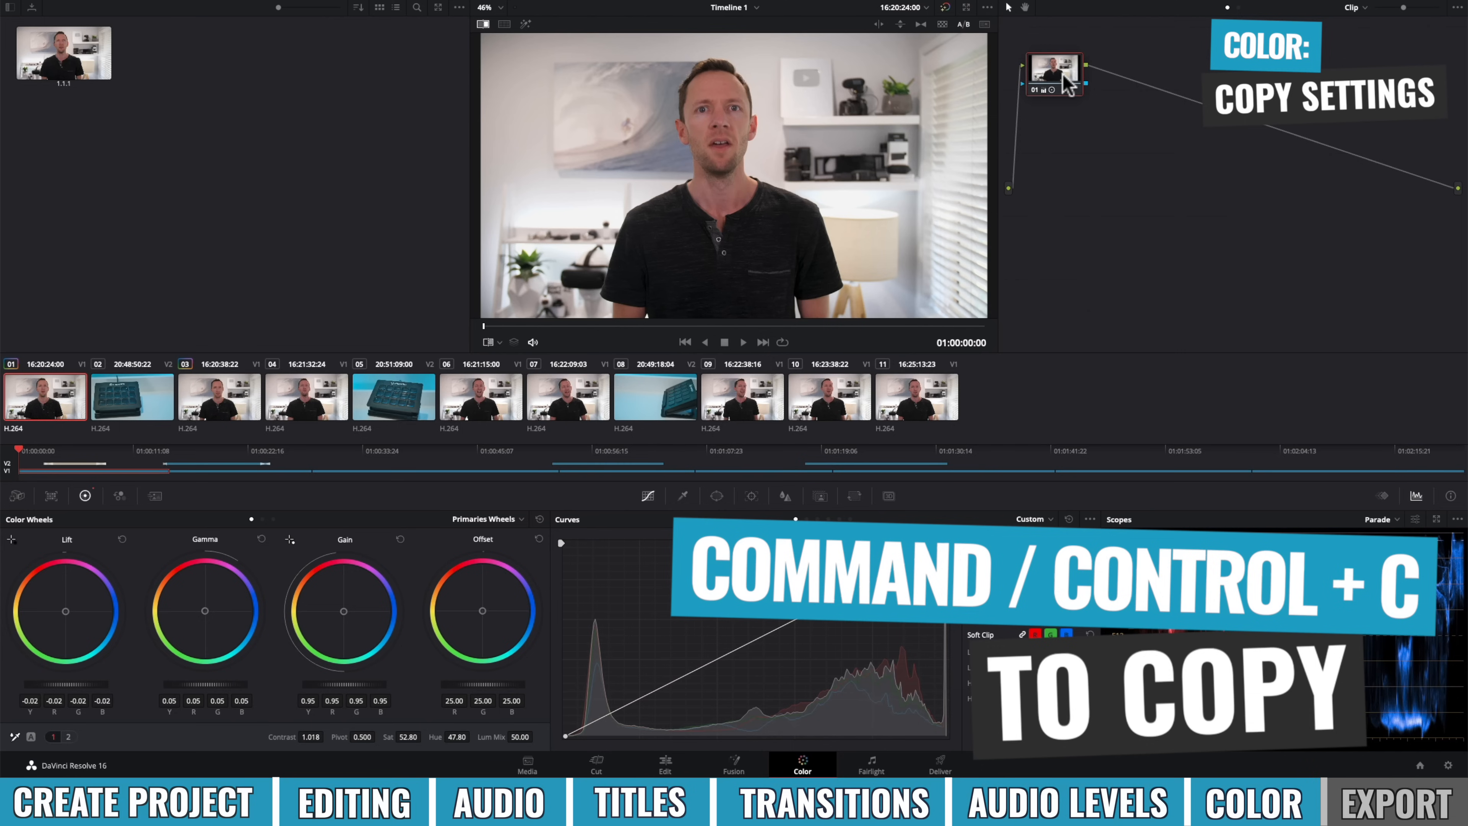
left_click(306, 397)
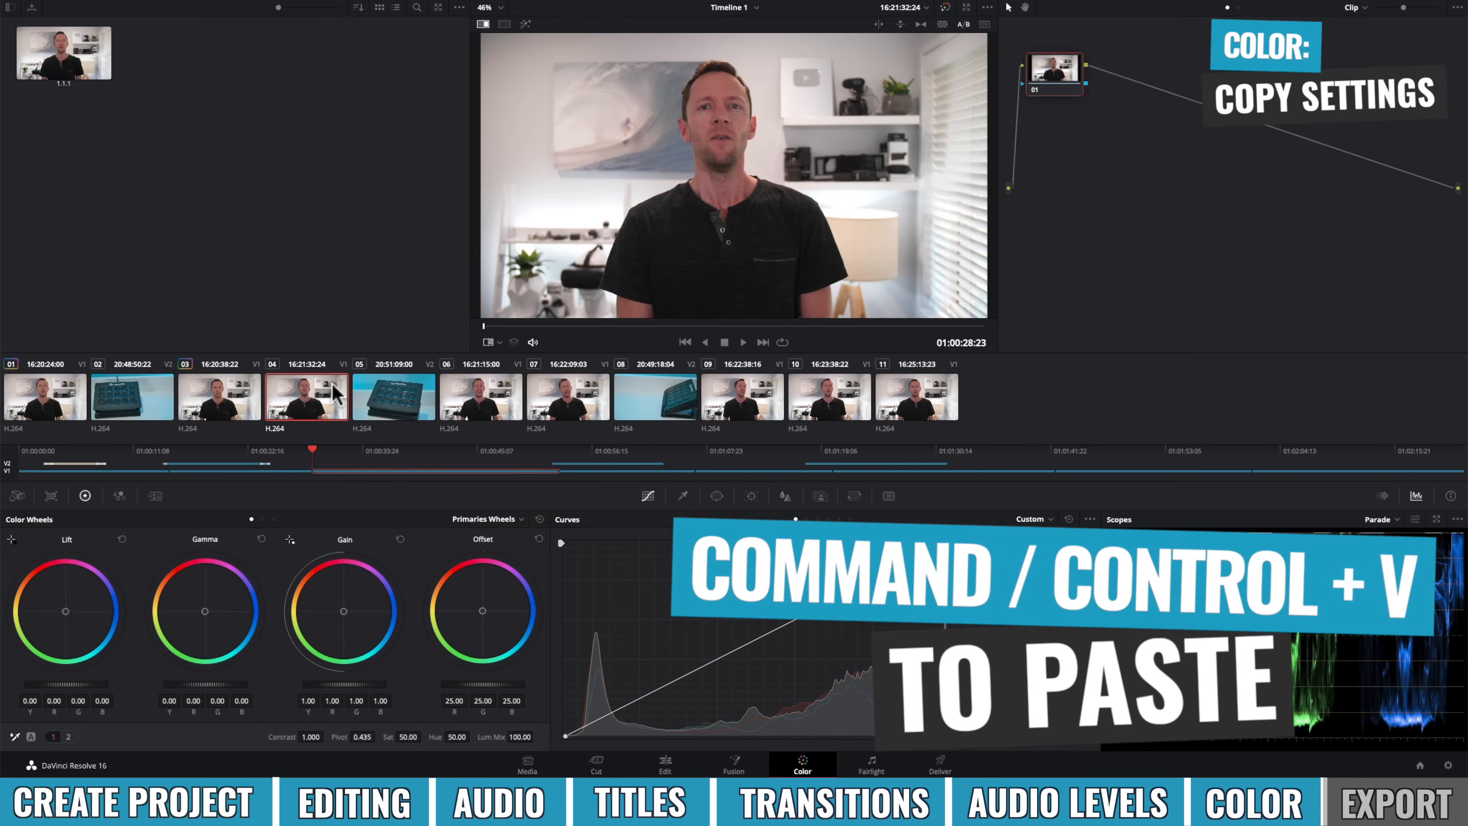
key("ctrl+v")
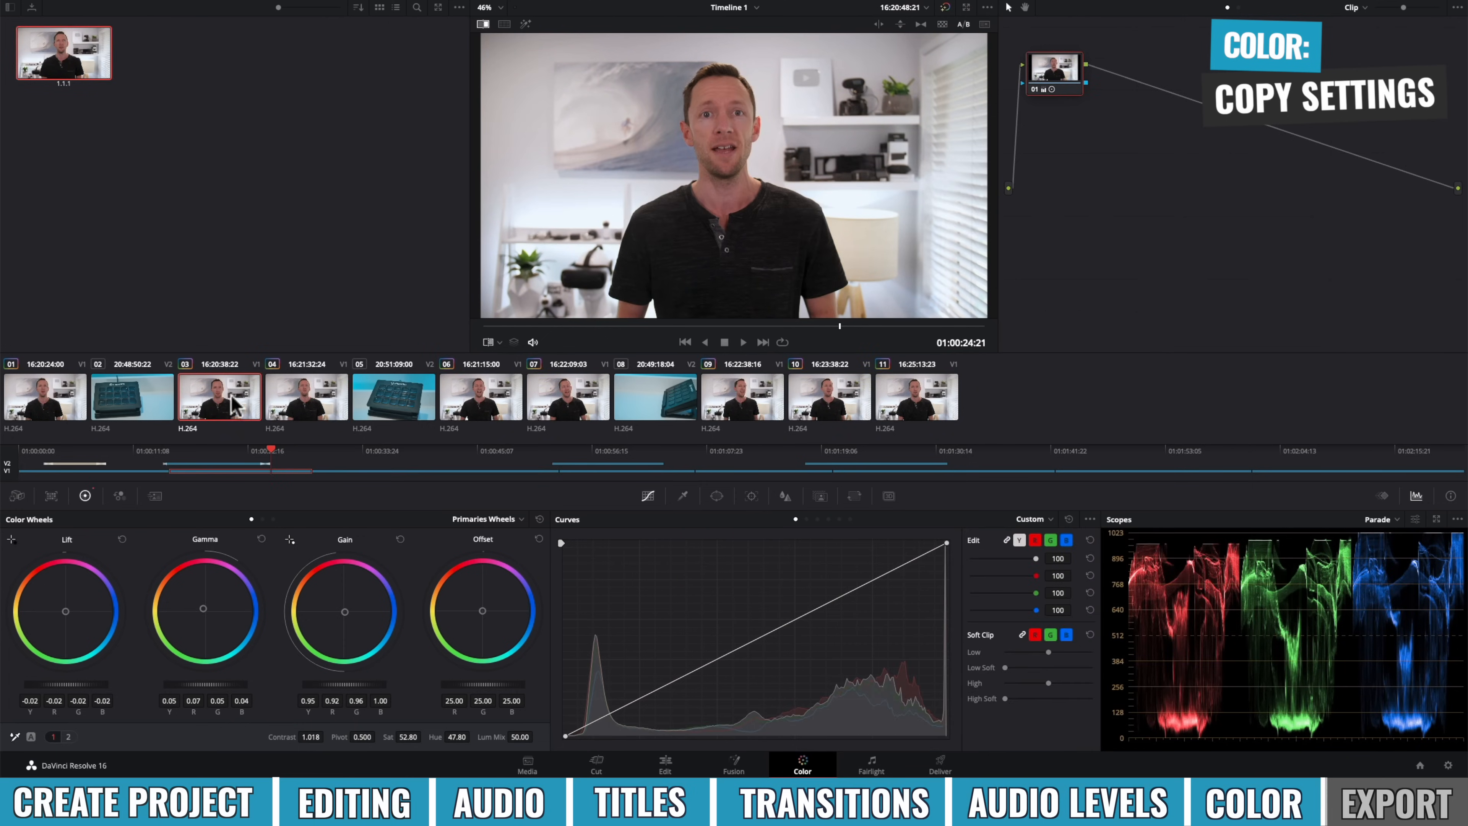
Select B-roll clip 02, and switch to the Deliver page to show the render settings.
left_click(156, 405)
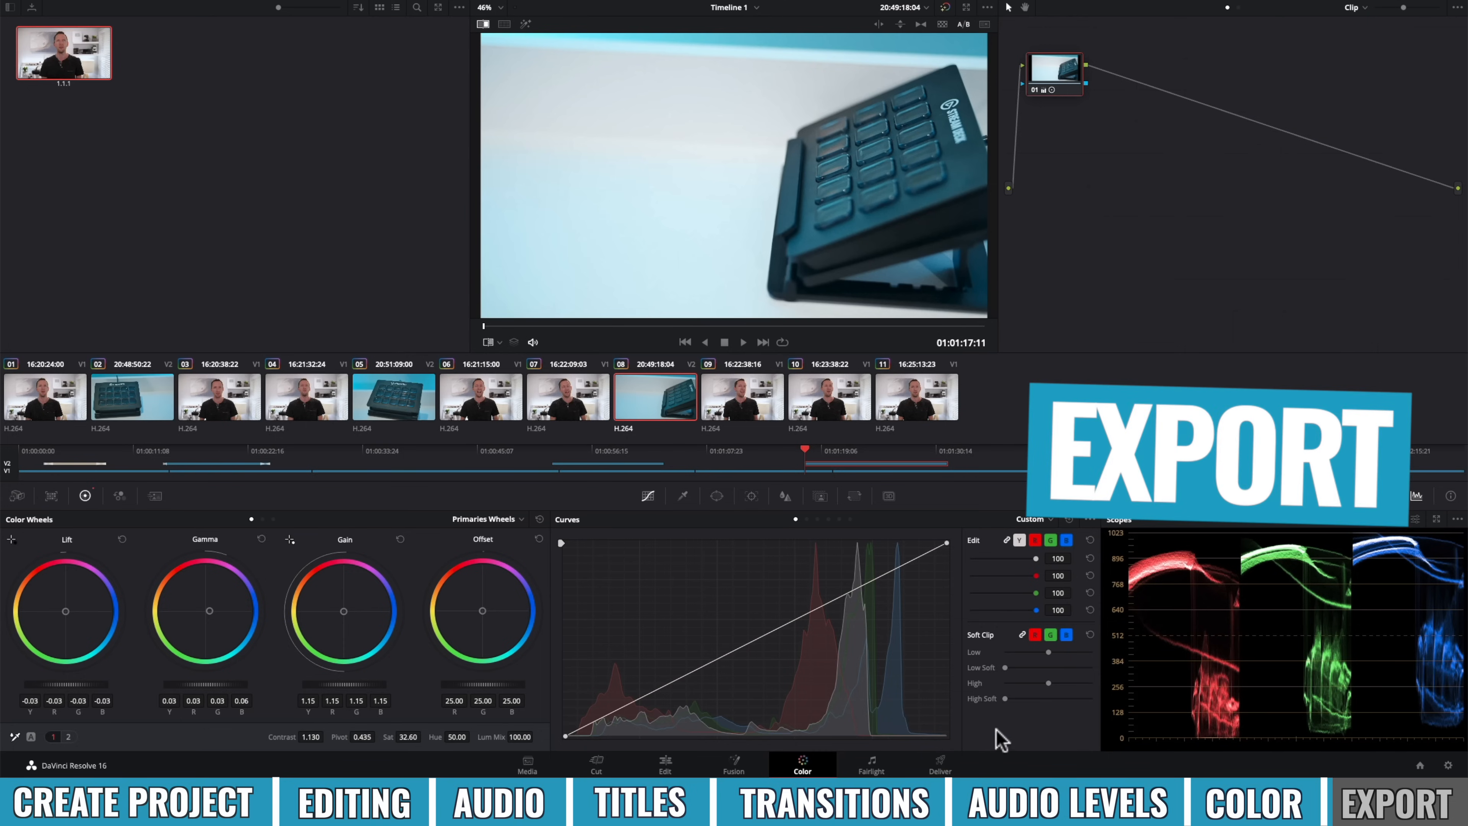
left_click(941, 764)
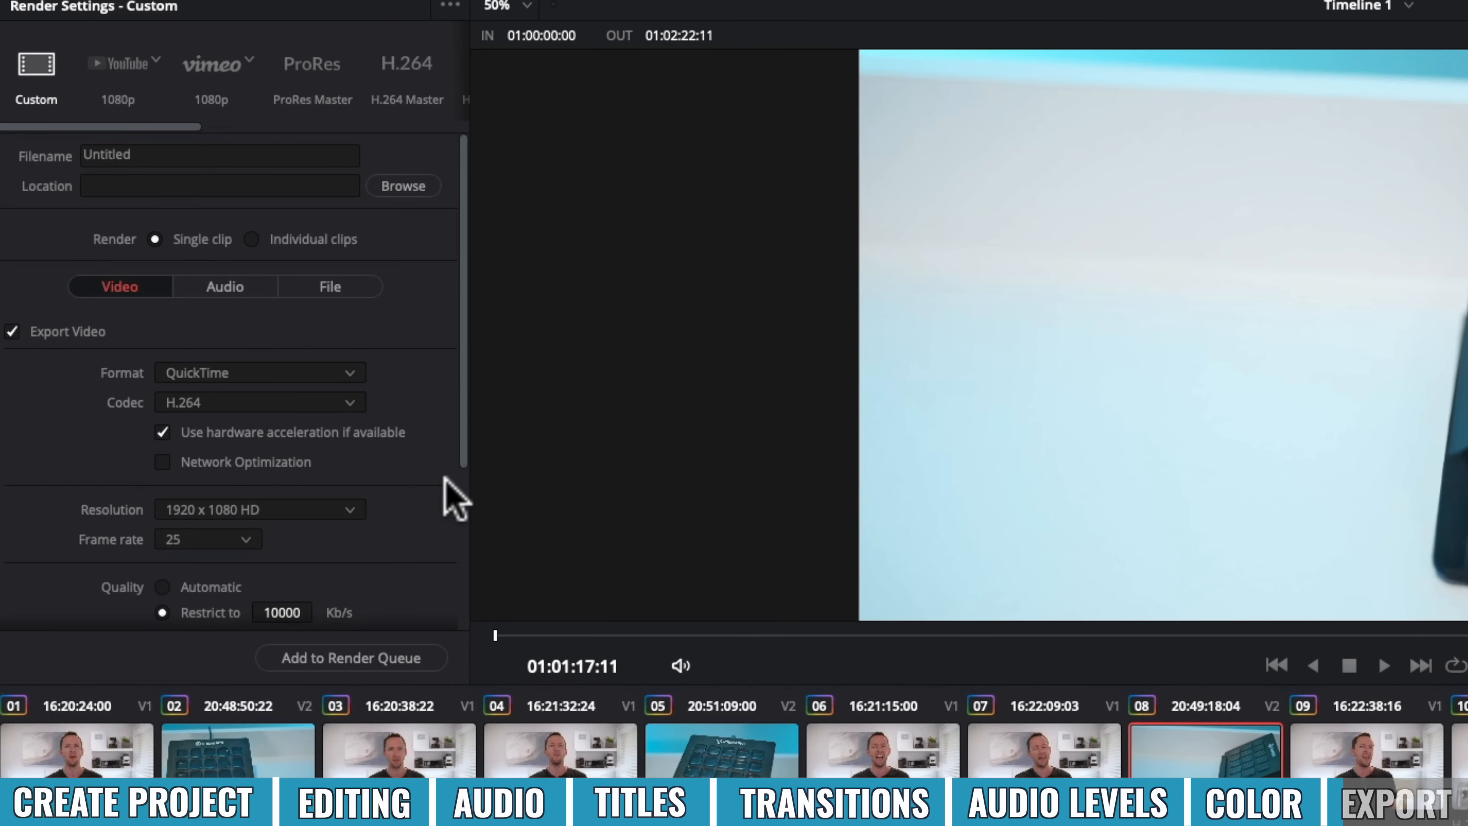
Examine the custom preset's video render settings, including the expanded advanced settings.
scroll(446, 485, "down", 5)
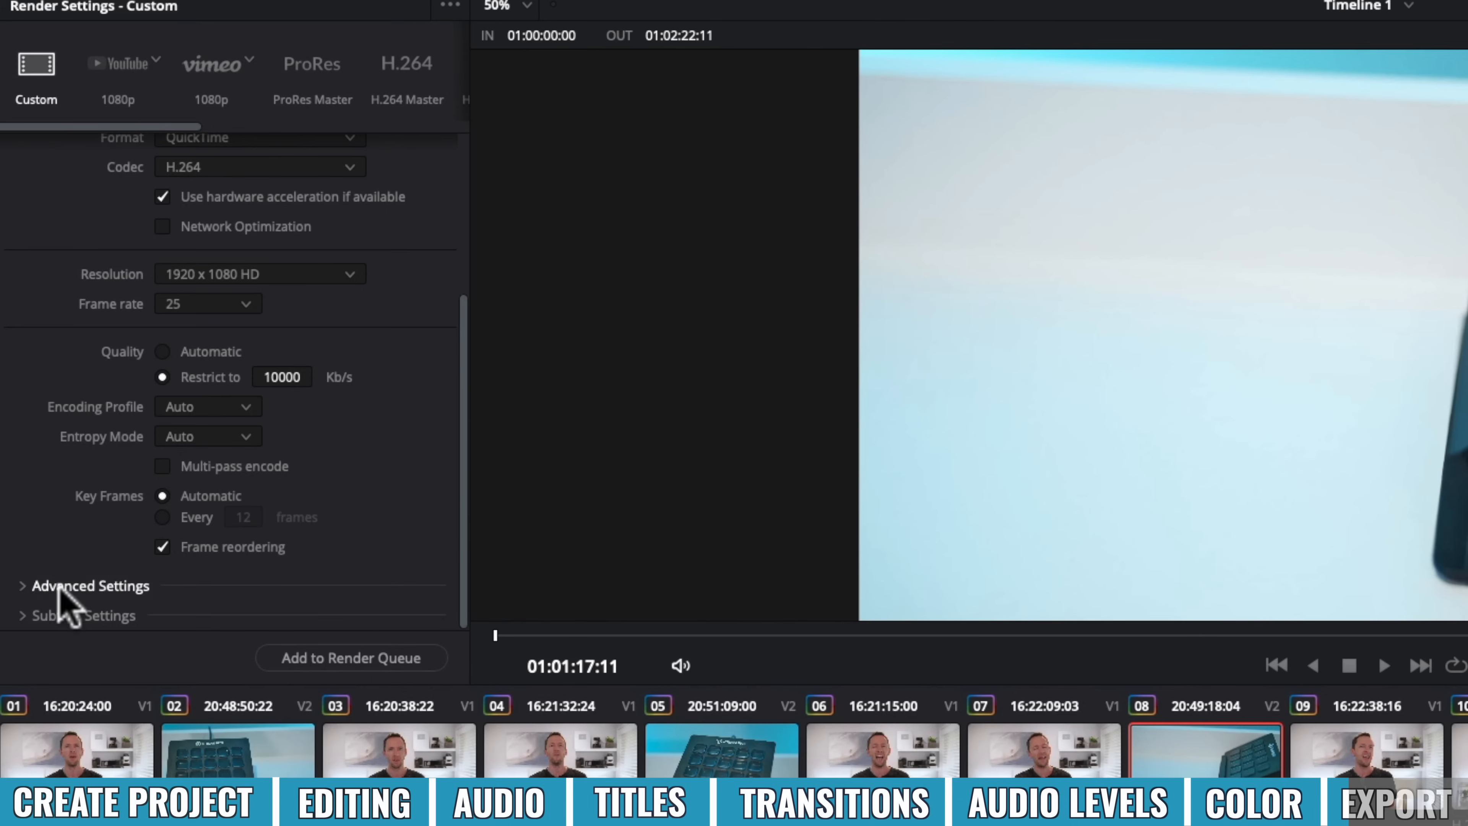
left_click(22, 585)
scroll(186, 595, "down", 6)
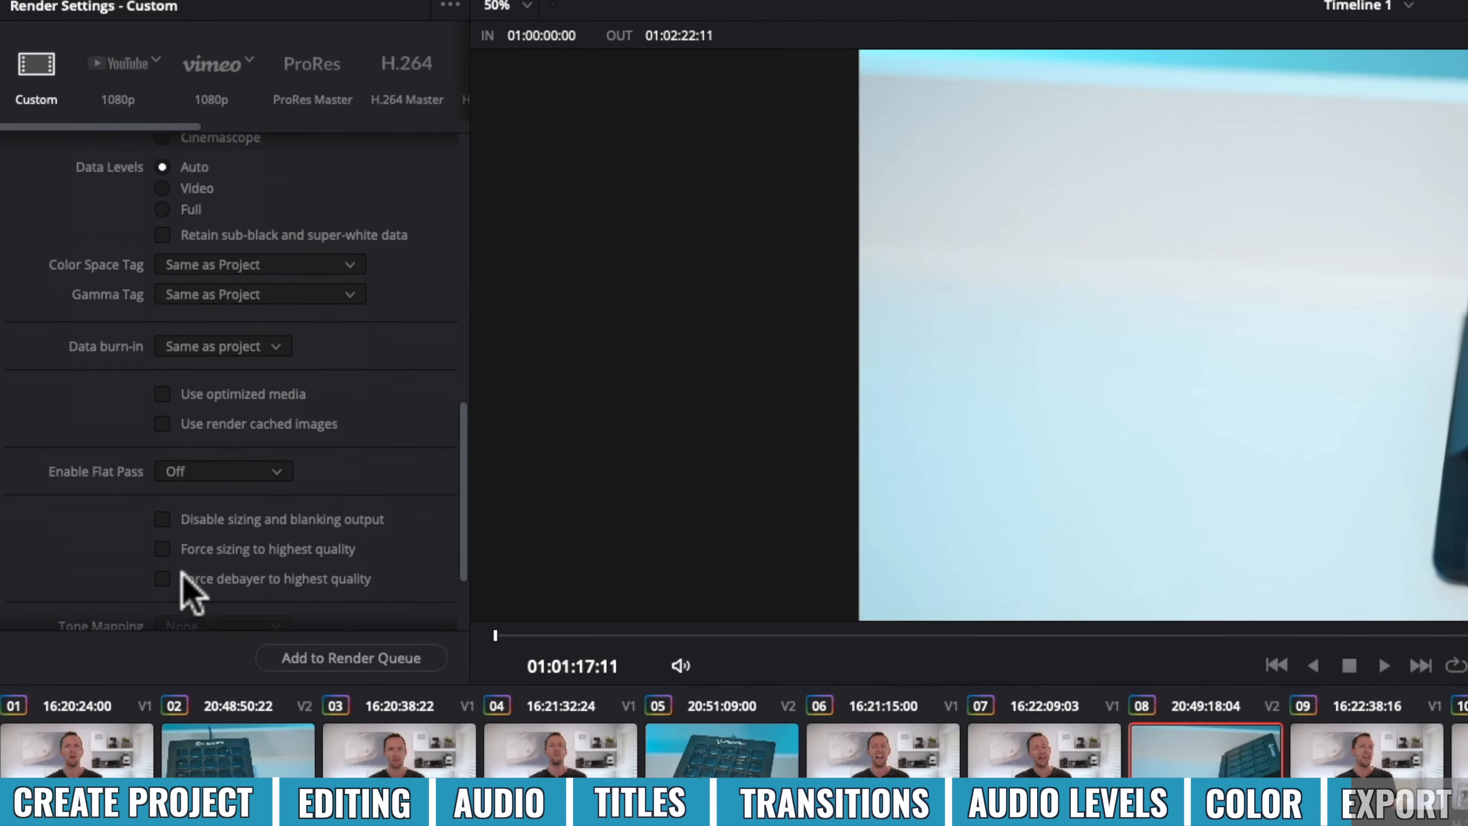
scroll(190, 590, "up", 15)
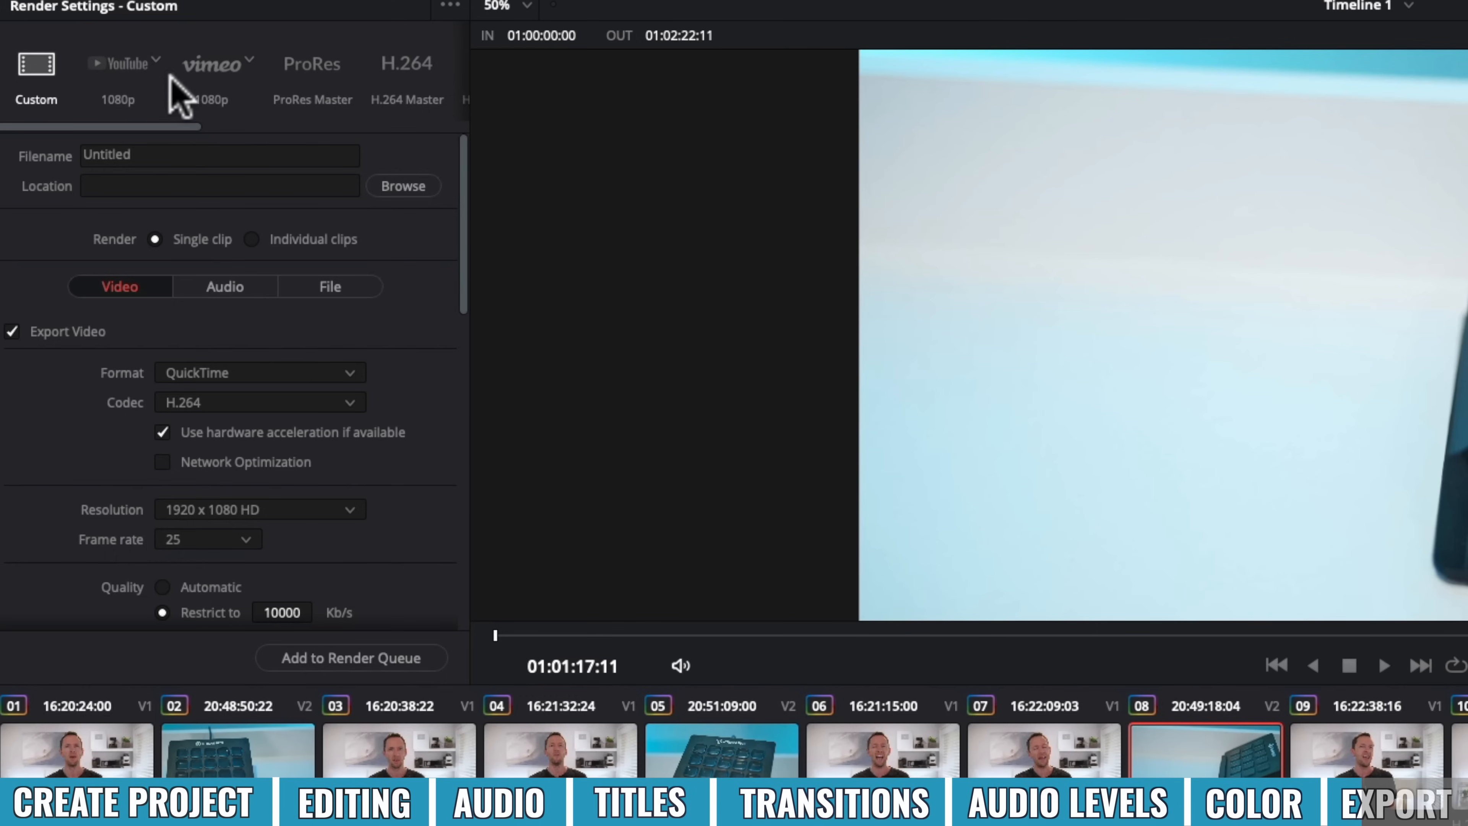
Set up the export with the YouTube 1080p preset, a filename of the editor's first name plus "Edit", and the Movies folder as destination.
left_click(157, 60)
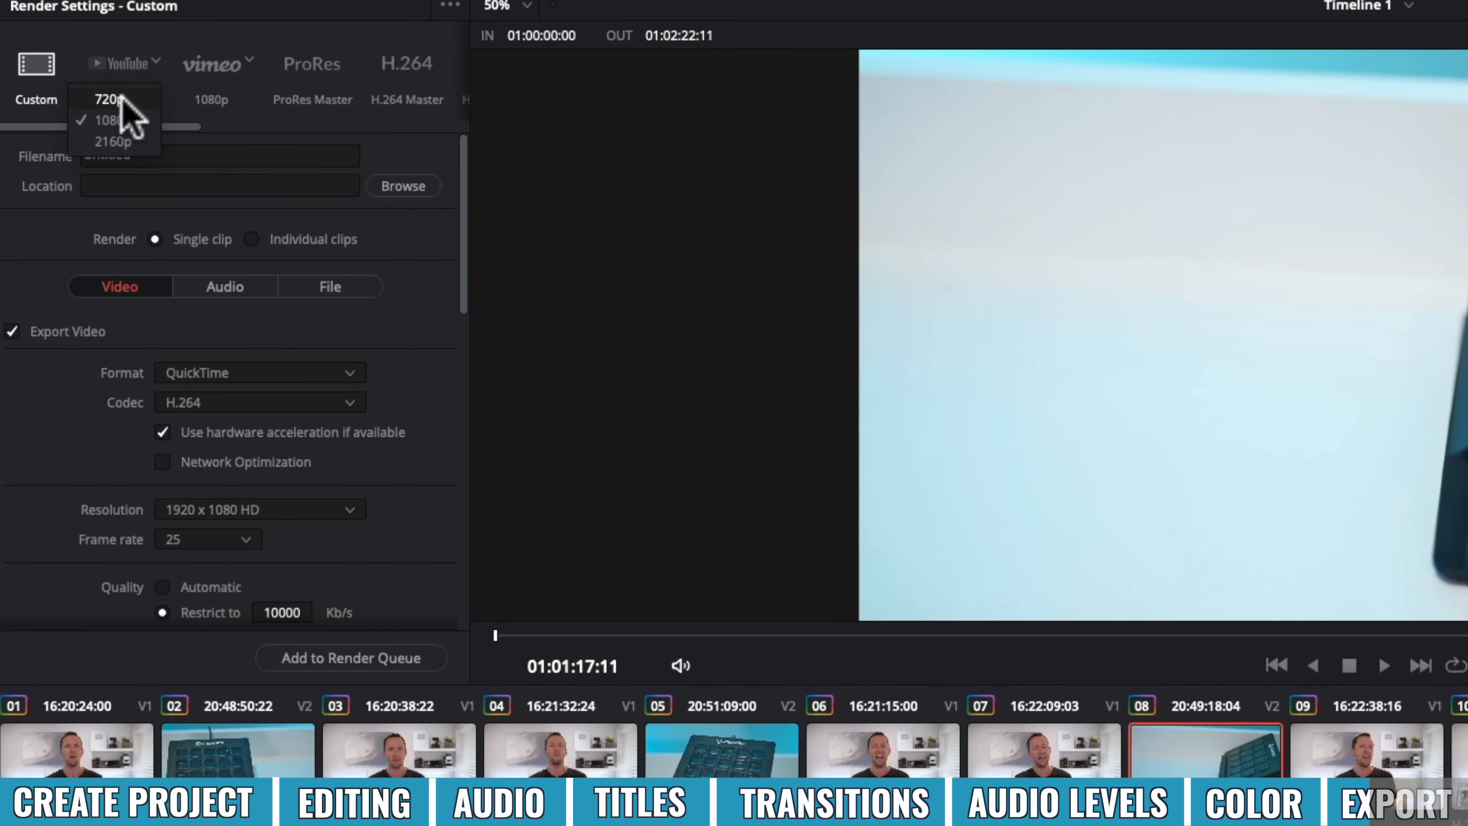
left_click(130, 122)
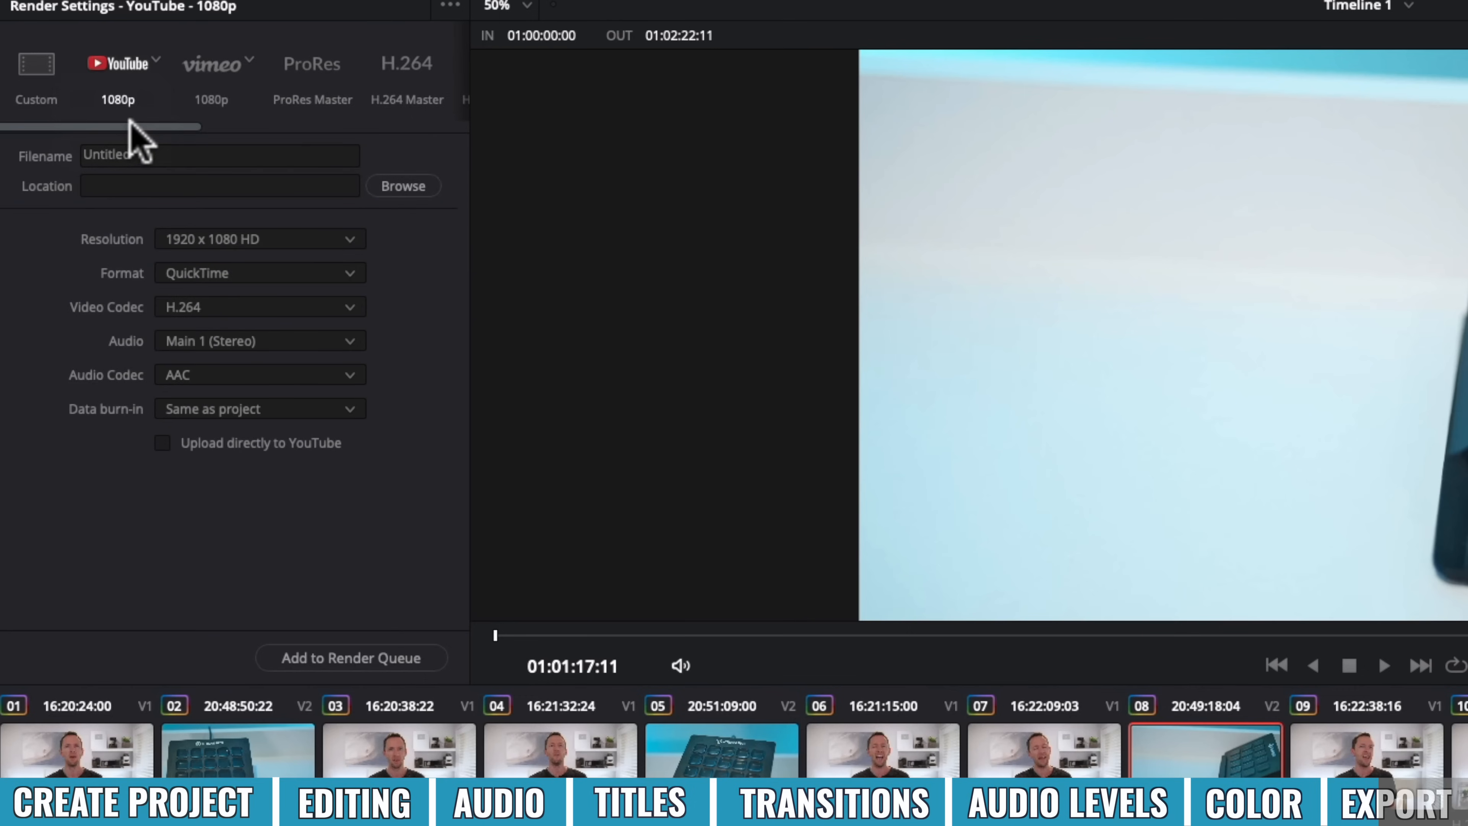
left_click(162, 152)
key("BackSpace")
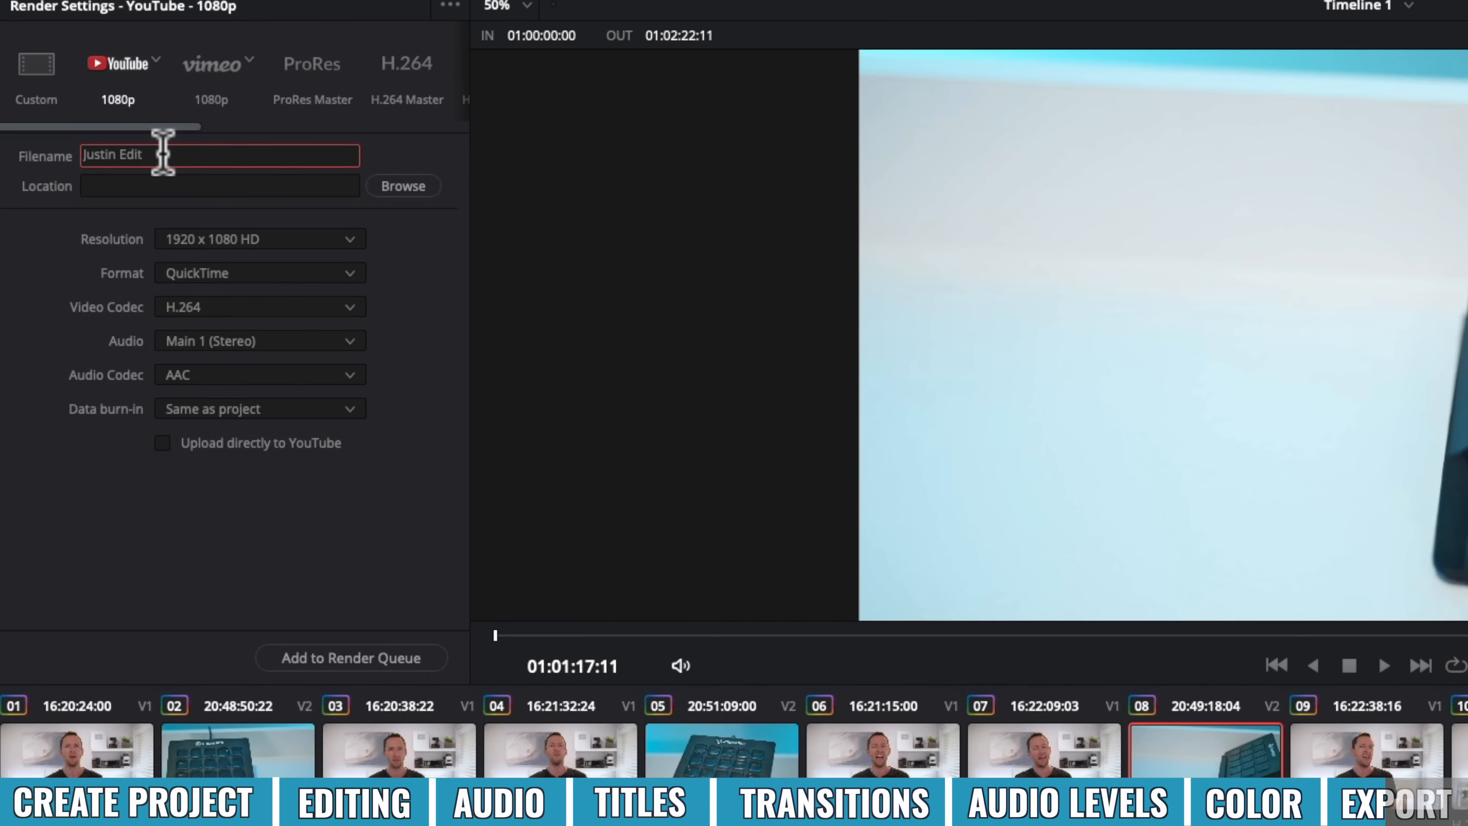
left_click(386, 186)
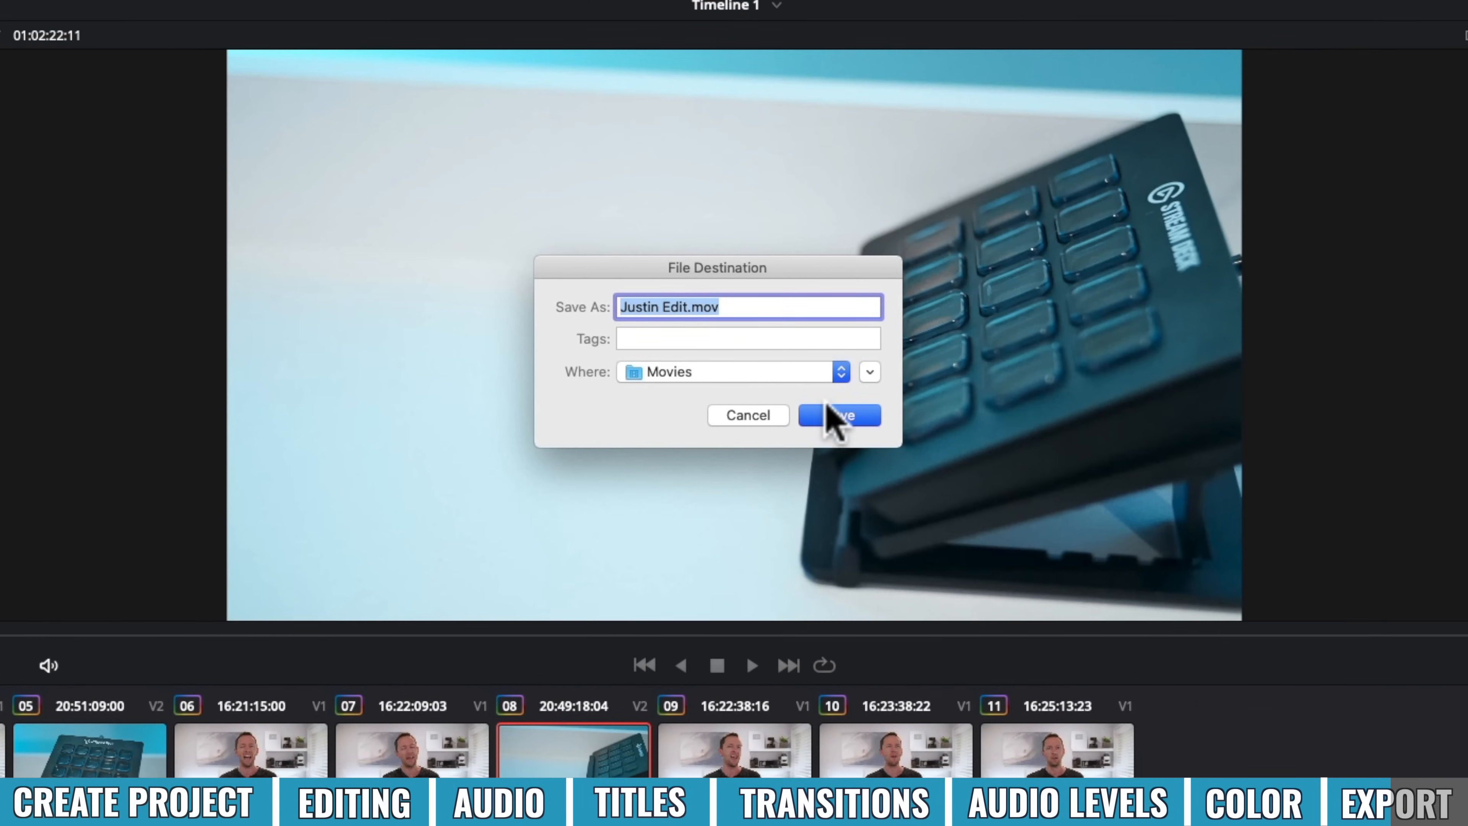
left_click(834, 417)
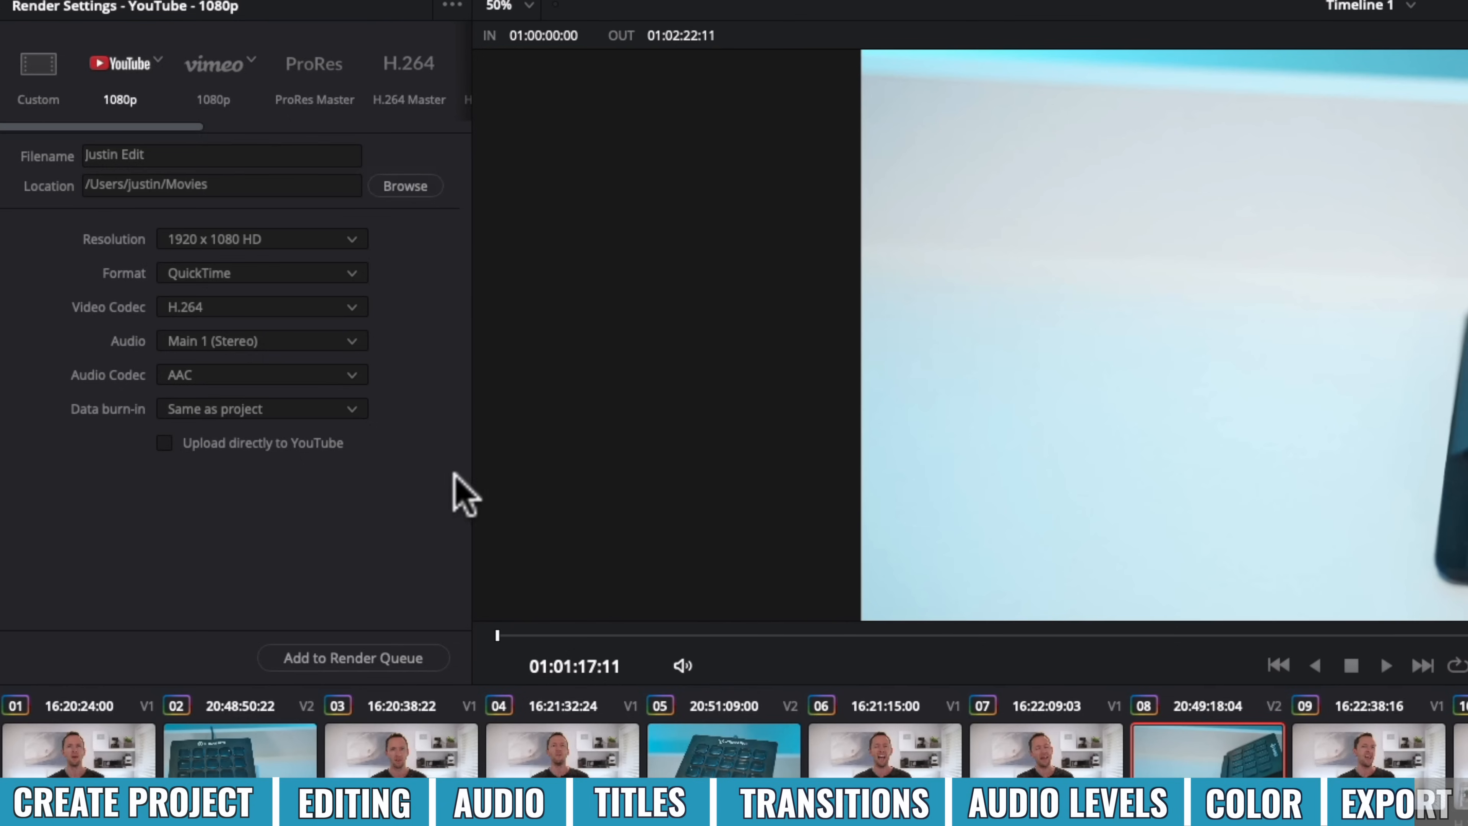
Add the YouTube 1080p export of the entire timeline to the render queue and start rendering it.
left_click(388, 658)
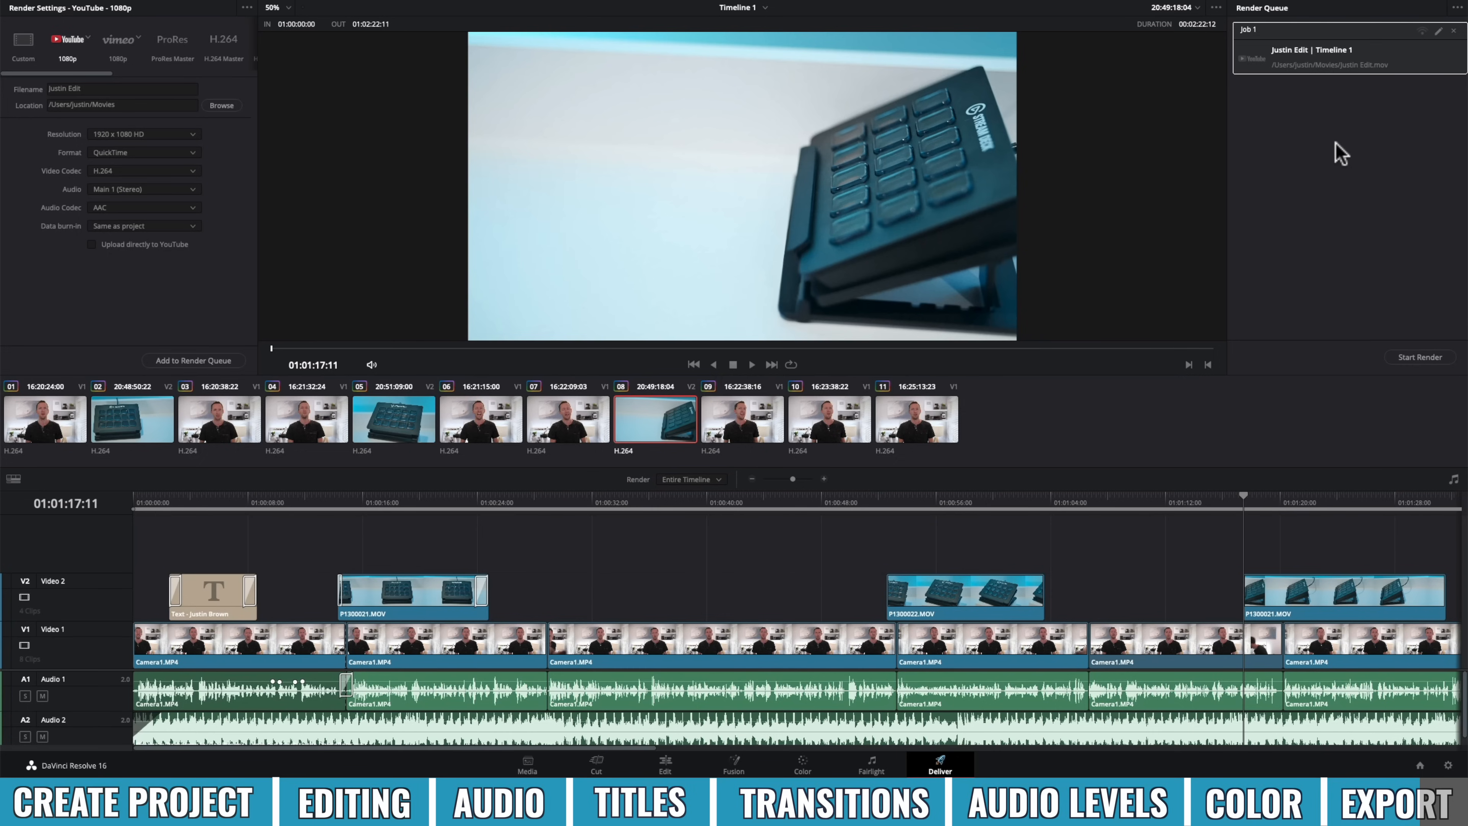
left_click(1436, 359)
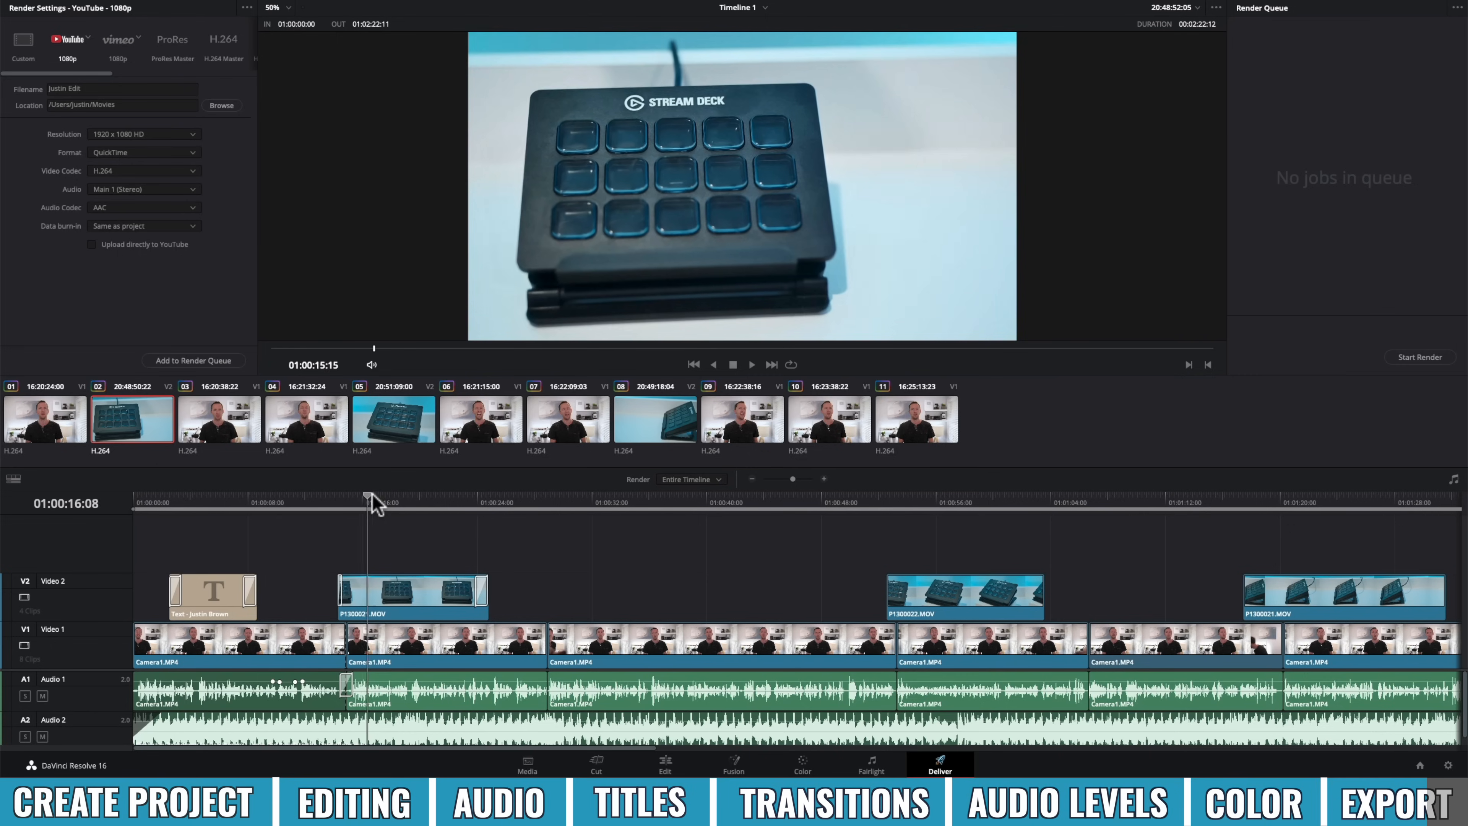
left_click_drag(371, 497, 401, 531)
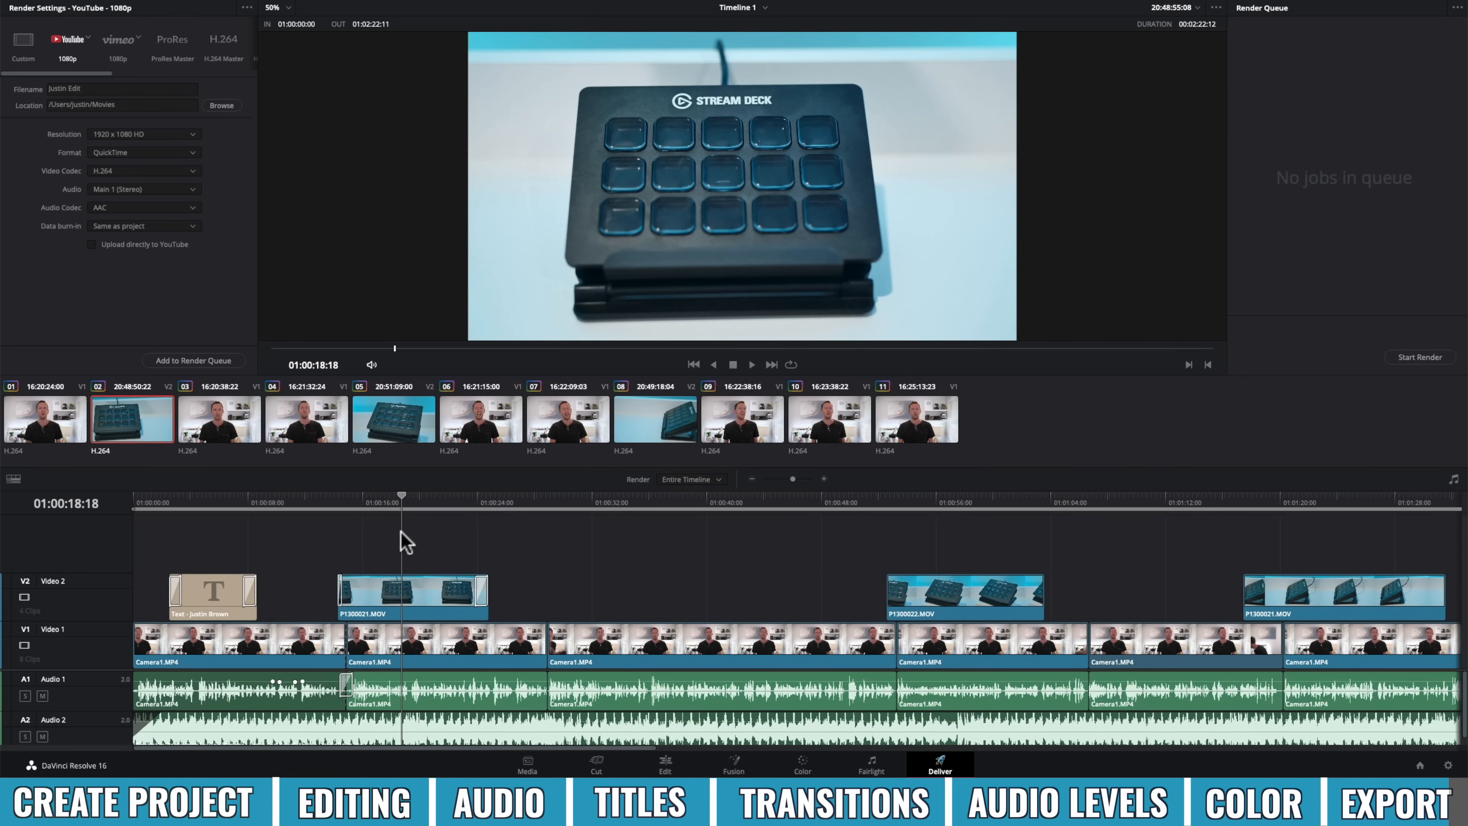
left_click_drag(401, 531, 402, 532)
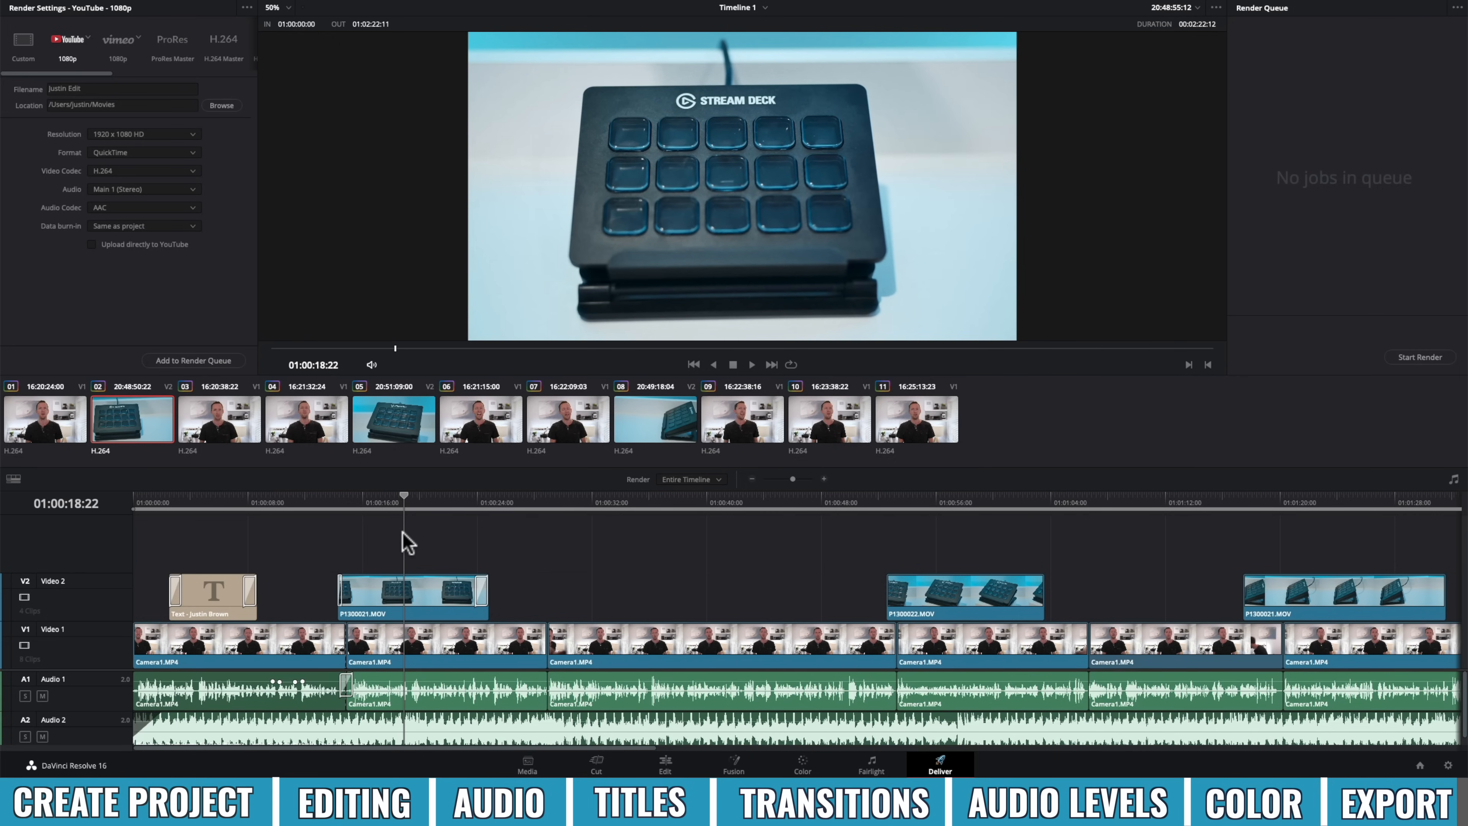
left_click_drag(403, 532, 417, 533)
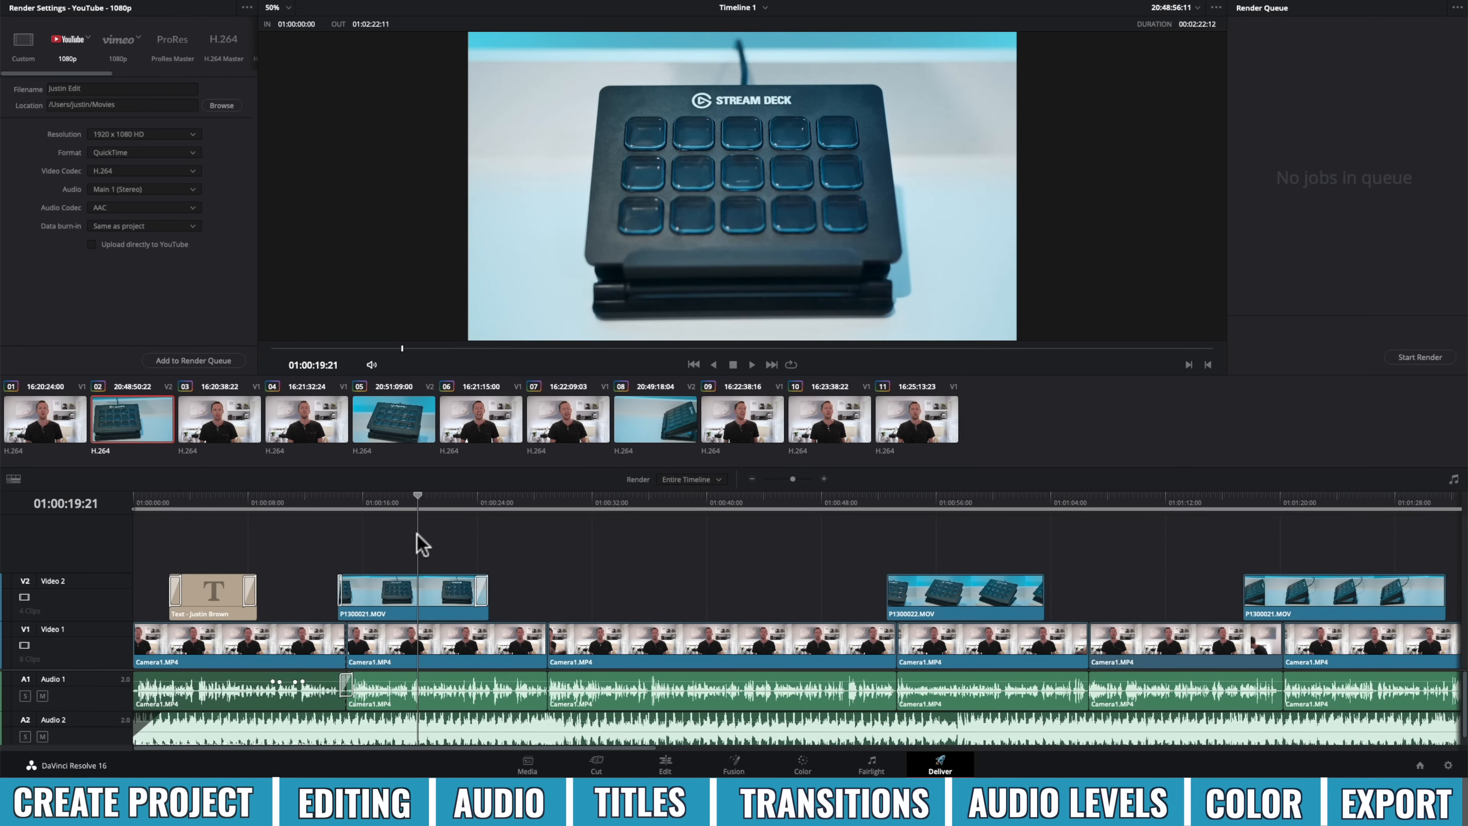
mouse_move(417, 533)
left_mouse_down()
mouse_move(446, 508)
mouse_move(420, 509)
left_mouse_up()
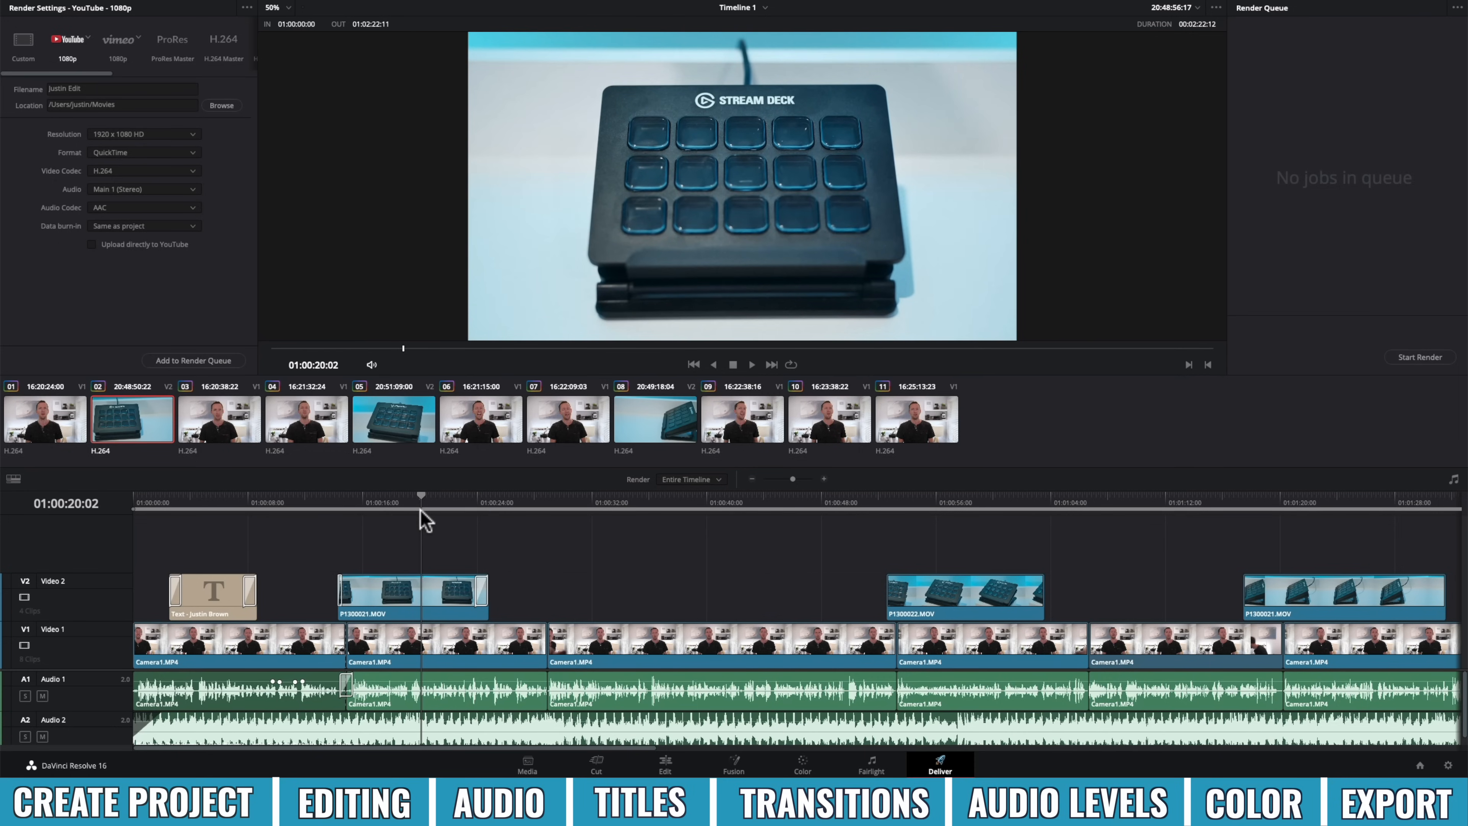